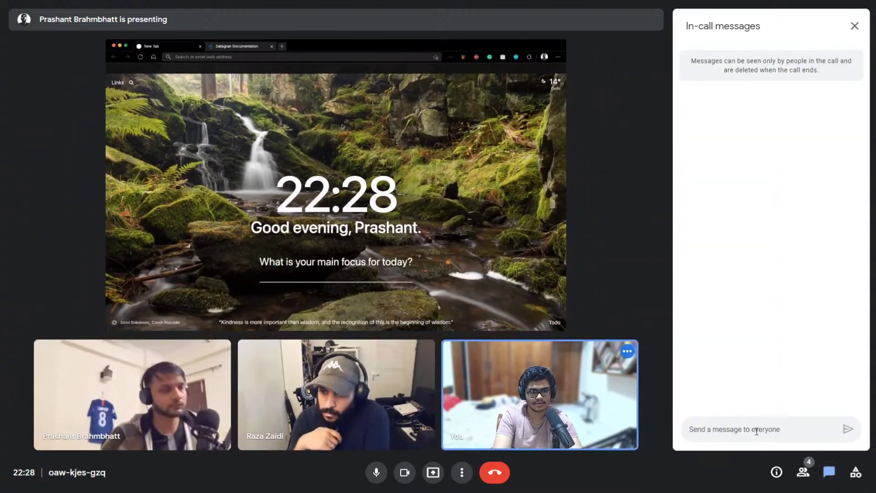
Send the YouTube video link to everyone in the in-call chat
{"action": "key", "text": "Return"}
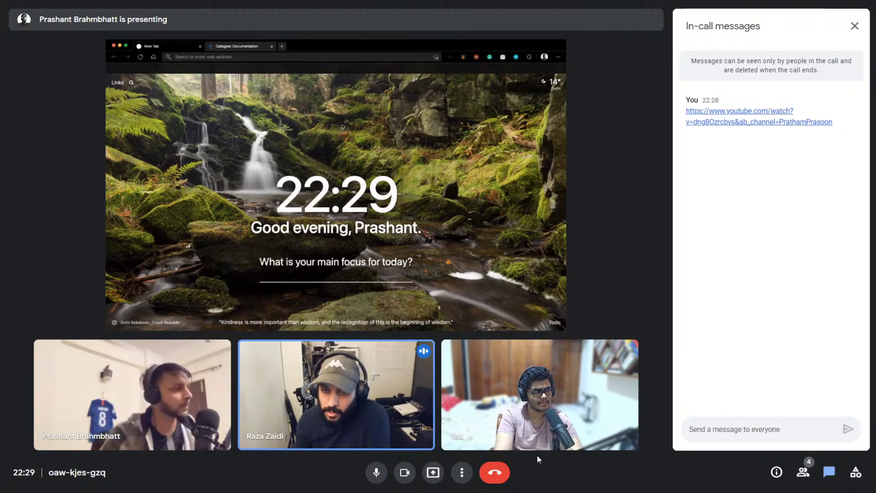
{"action": "mouse_move", "coordinate": [538, 449]}
{"action": "key", "text": "super"}
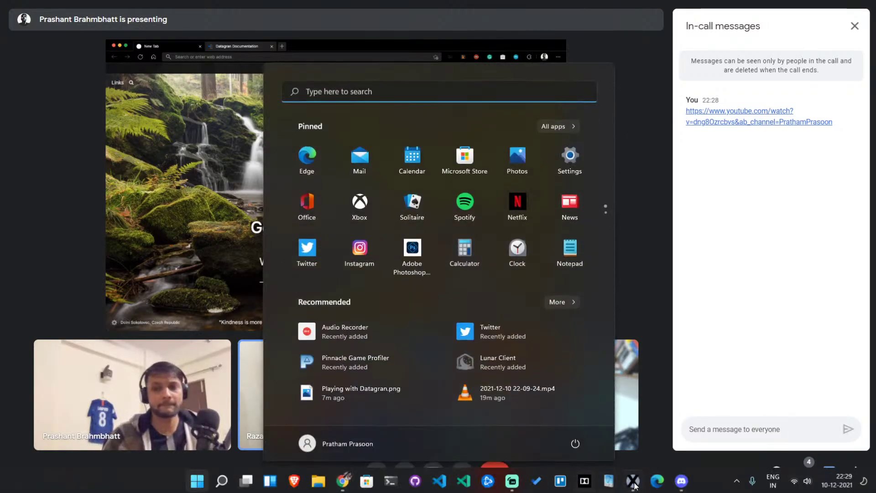
{"action": "key", "text": "super"}
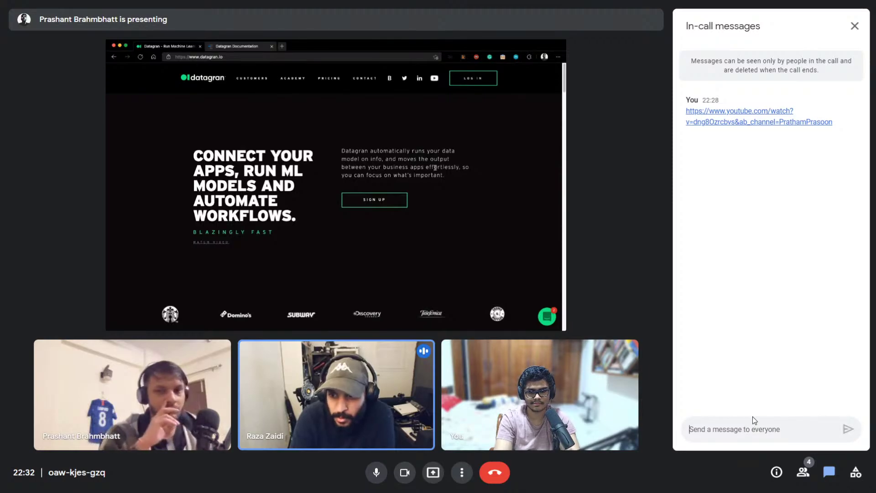
Paste the Twitter post link into the chat box and send it
{"action": "key", "text": "ctrl+v"}
{"action": "key", "text": "Return"}
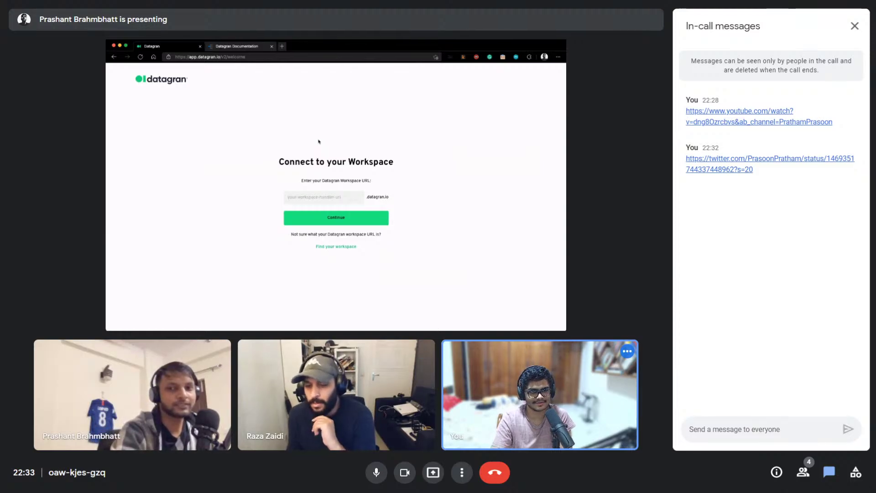
{"action": "key", "text": "super"}
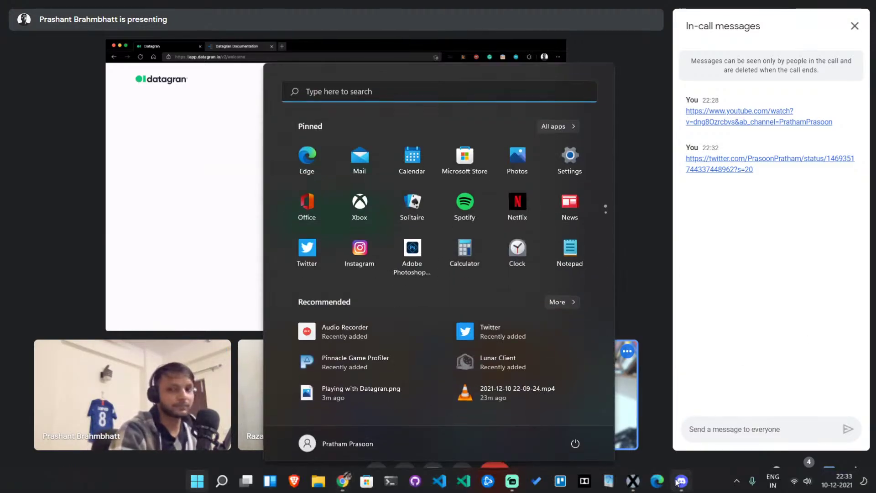
{"action": "key", "text": "Escape"}
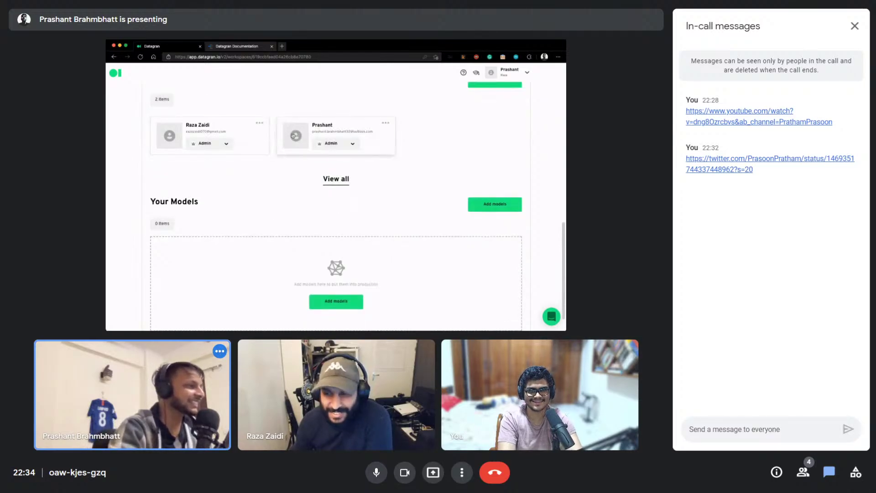
Close the In-call messages panel so the shared screen fills the window
{"action": "left_click", "coordinate": [854, 26]}
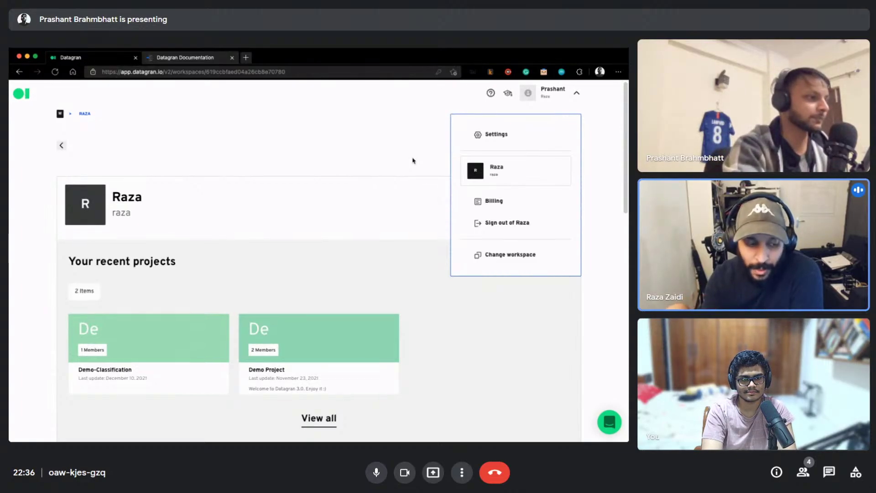
Scroll down the shared Datagran workspace page to review its integrations
{"action": "scroll", "coordinate": [413, 160], "scroll_direction": "down", "scroll_amount": 3}
{"action": "scroll", "coordinate": [411, 156], "scroll_direction": "down", "scroll_amount": 5}
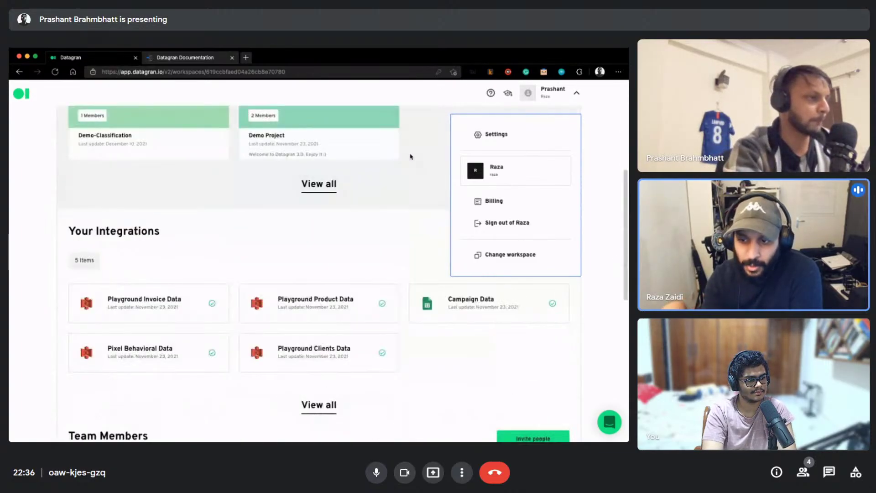
{"action": "scroll", "coordinate": [411, 157], "scroll_direction": "down", "scroll_amount": 1}
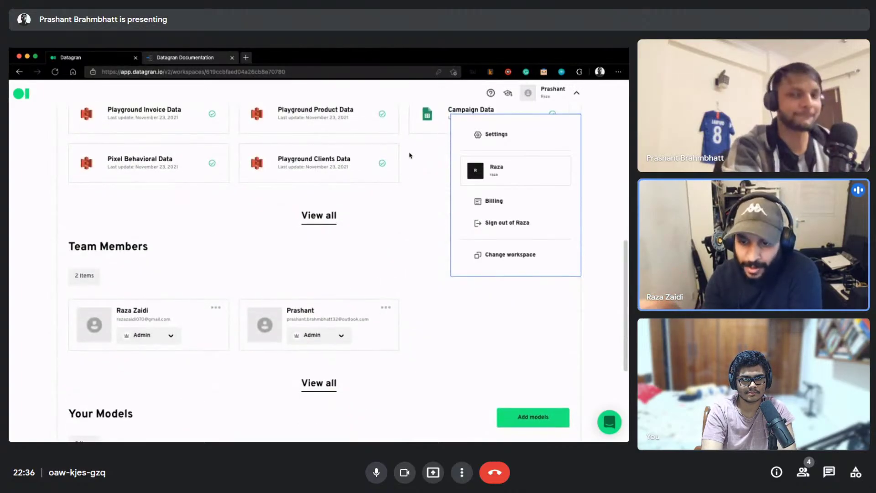
{"action": "scroll", "coordinate": [410, 155], "scroll_direction": "down", "scroll_amount": 1}
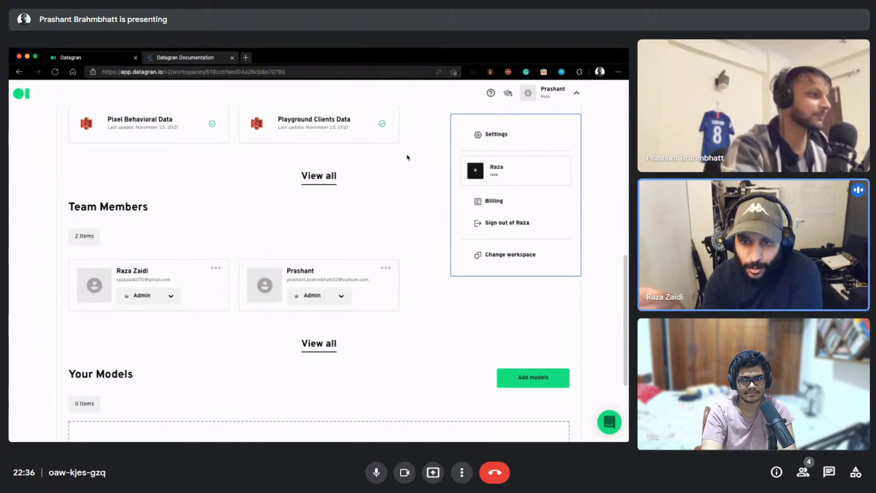
{"action": "scroll", "coordinate": [408, 152], "scroll_direction": "down", "scroll_amount": 2}
{"action": "scroll", "coordinate": [407, 151], "scroll_direction": "down", "scroll_amount": 1}
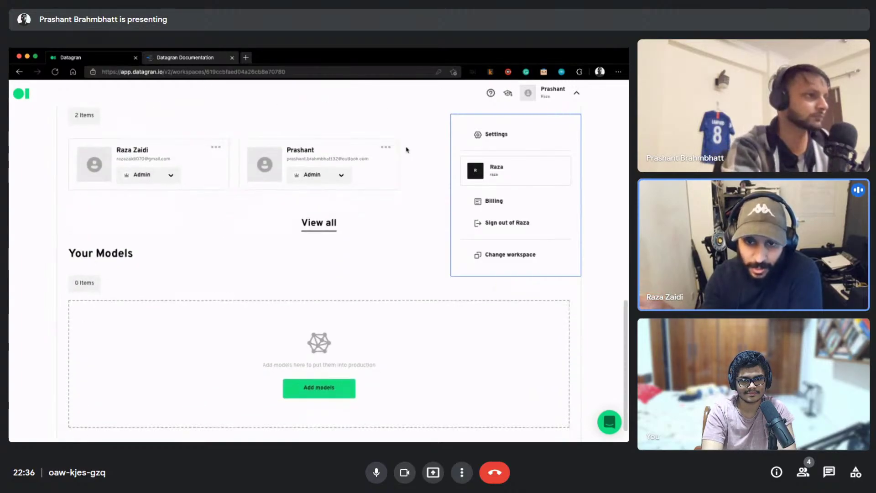
{"action": "scroll", "coordinate": [407, 150], "scroll_direction": "up", "scroll_amount": 10}
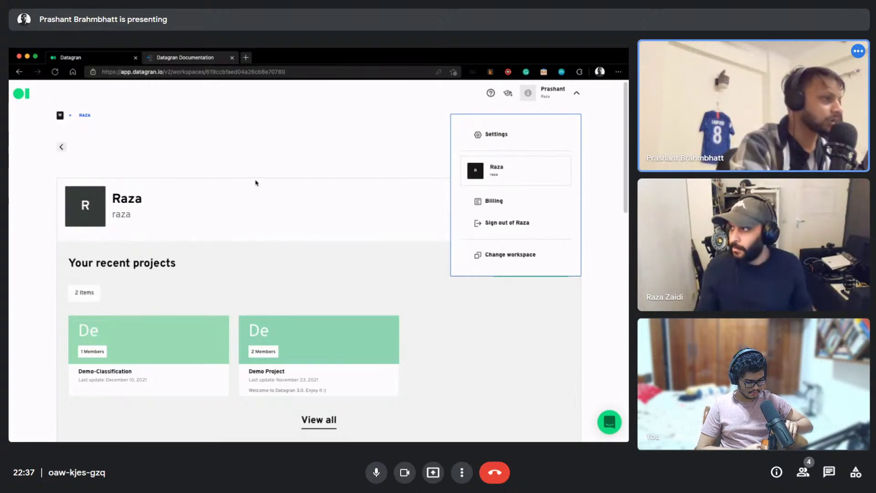
Dismiss the open account menu and return to the top of the workspace page
{"action": "scroll", "coordinate": [326, 212], "scroll_direction": "down", "scroll_amount": 3}
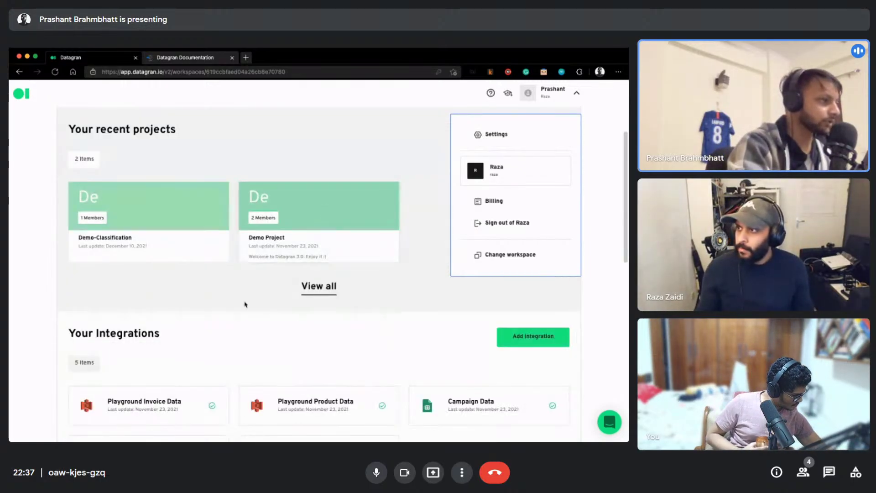
{"action": "left_click", "coordinate": [577, 90]}
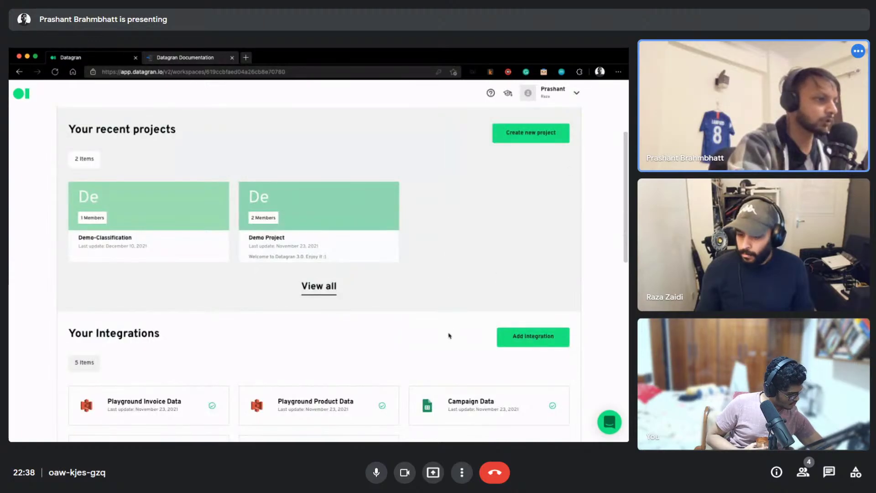
{"action": "scroll", "coordinate": [450, 336], "scroll_direction": "down", "scroll_amount": 3}
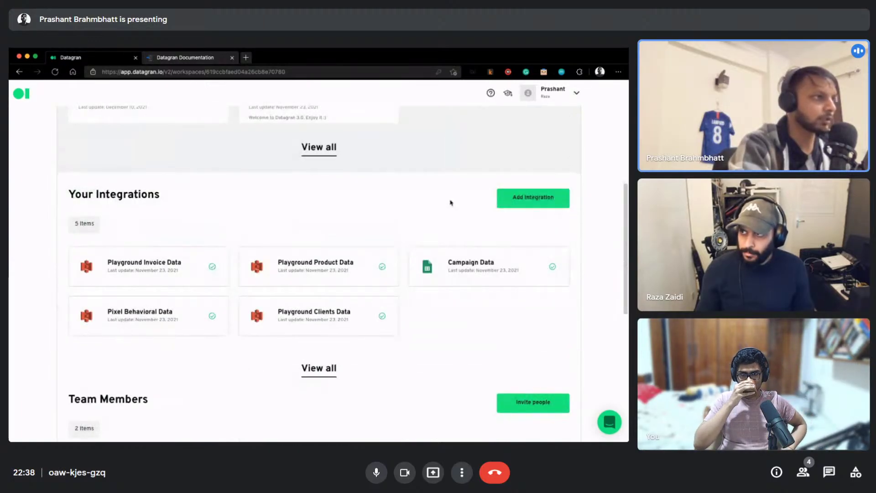
{"action": "scroll", "coordinate": [450, 202], "scroll_direction": "up", "scroll_amount": 6}
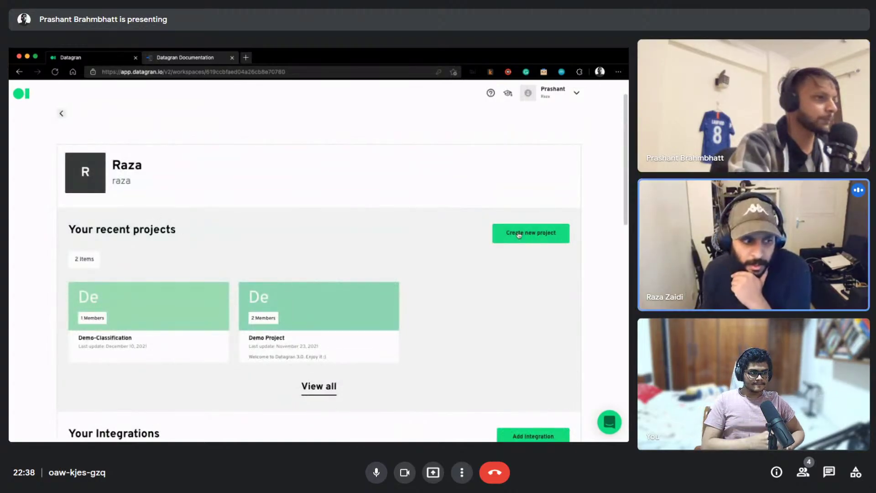
Start a new Datagran project and name it 'demo-stream', fixing the 'demo-steam' typo
{"action": "left_click", "coordinate": [519, 235]}
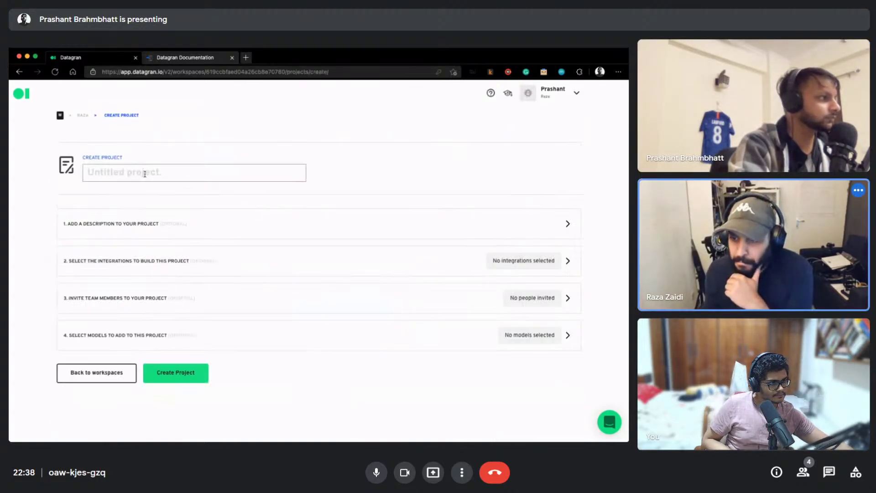
{"action": "left_click", "coordinate": [144, 174]}
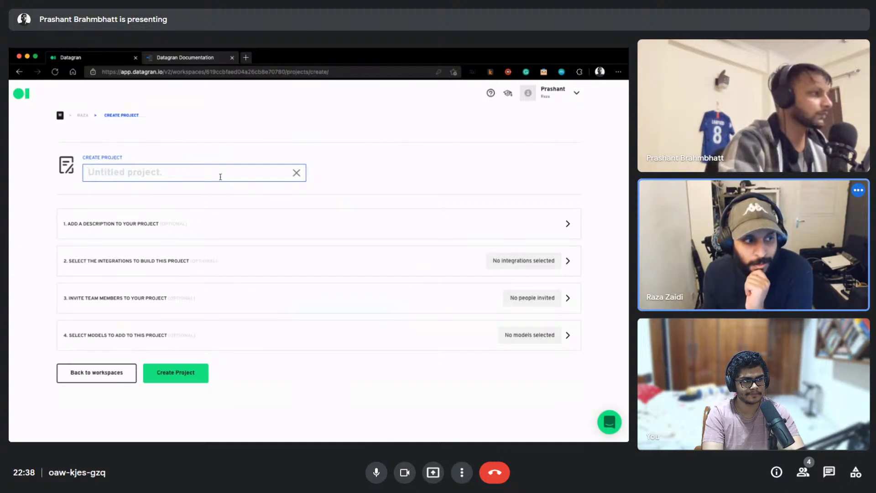
{"action": "type", "text": "demo-"}
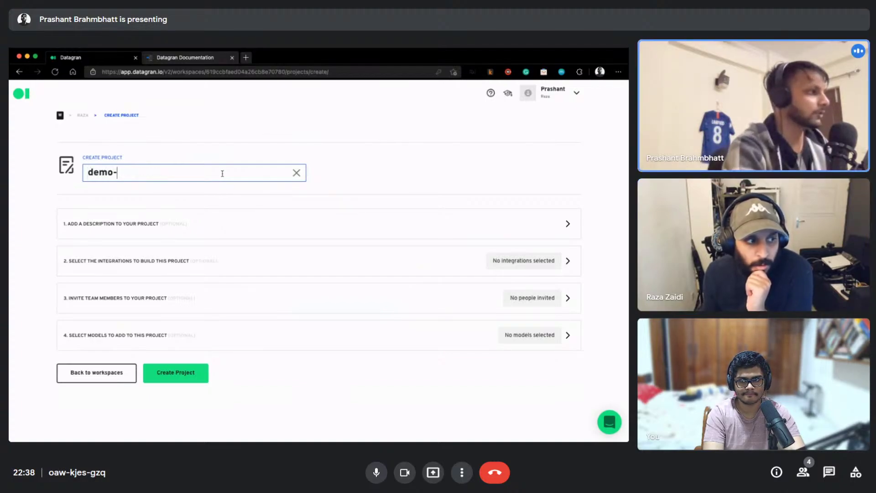
{"action": "type", "text": "stream"}
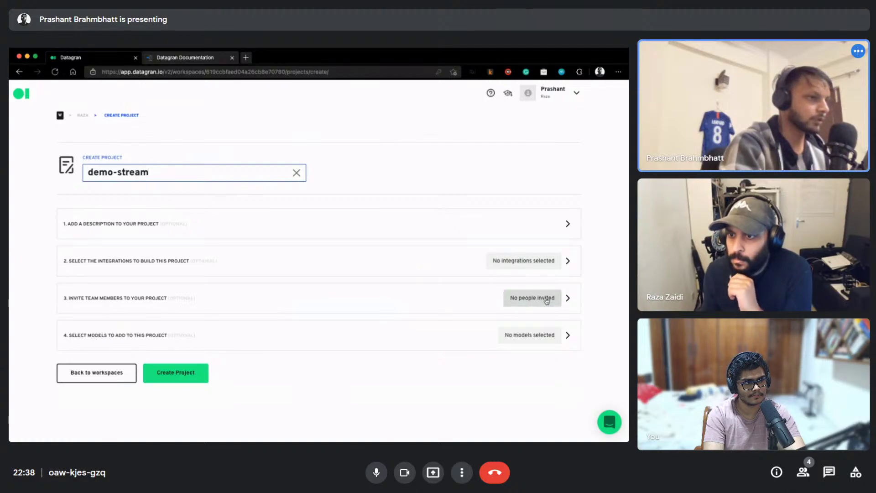
Invite the only listed team member to the demo-stream project
{"action": "left_click", "coordinate": [566, 299]}
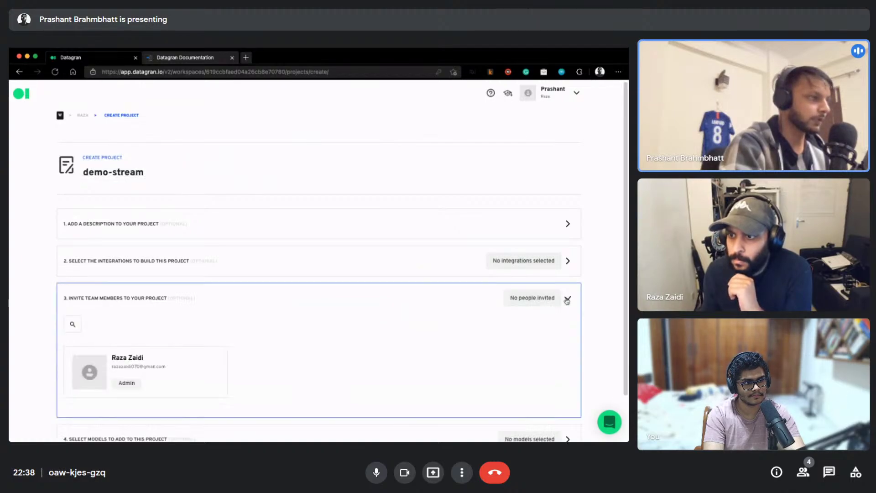
{"action": "left_click", "coordinate": [127, 369]}
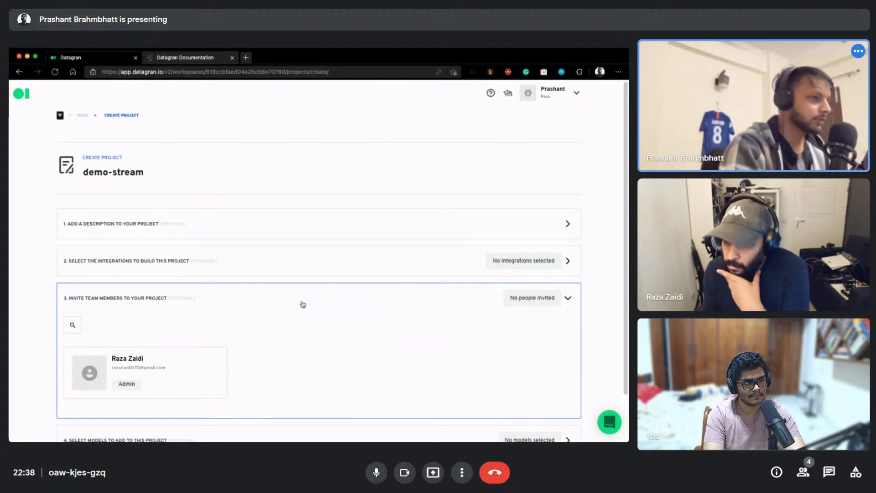
{"action": "scroll", "coordinate": [247, 291], "scroll_direction": "down", "scroll_amount": 1}
{"action": "scroll", "coordinate": [246, 274], "scroll_direction": "down", "scroll_amount": 1}
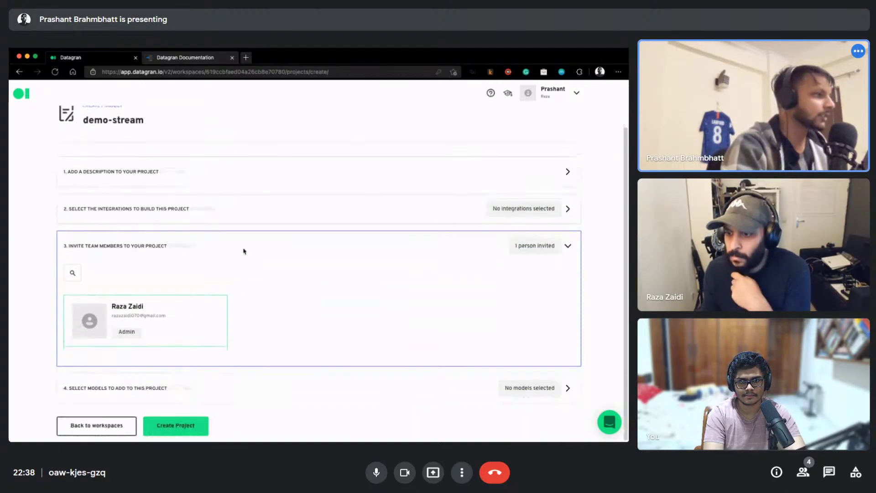
Select Playground Clients Data and Campaign Data as the project's two integrations
{"action": "left_click", "coordinate": [567, 209]}
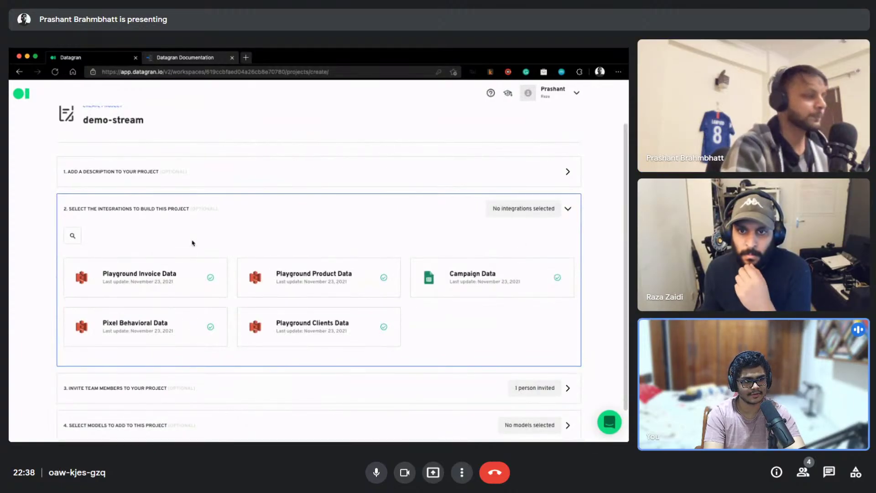
{"action": "scroll", "coordinate": [192, 243], "scroll_direction": "down", "scroll_amount": 2}
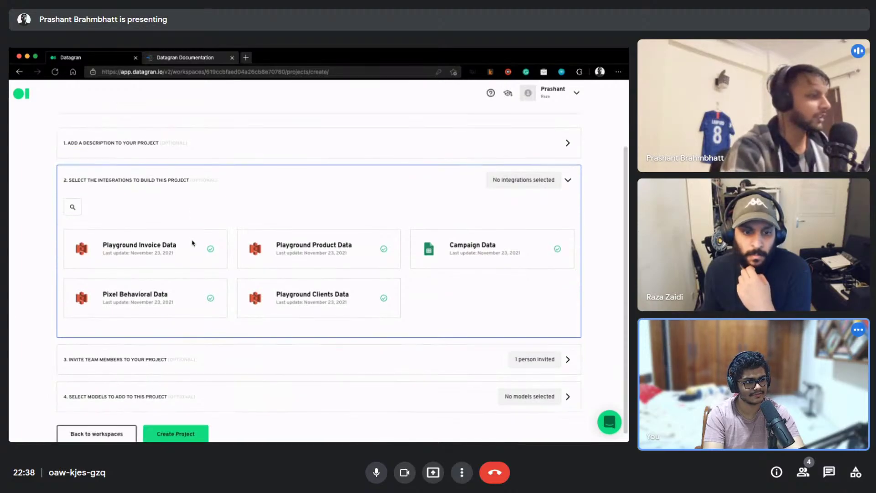
{"action": "left_click", "coordinate": [534, 352]}
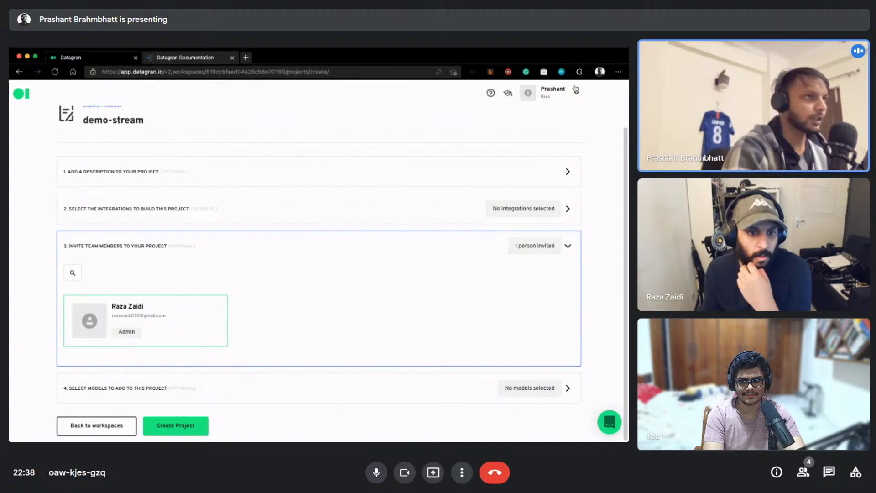
{"action": "left_click", "coordinate": [574, 93]}
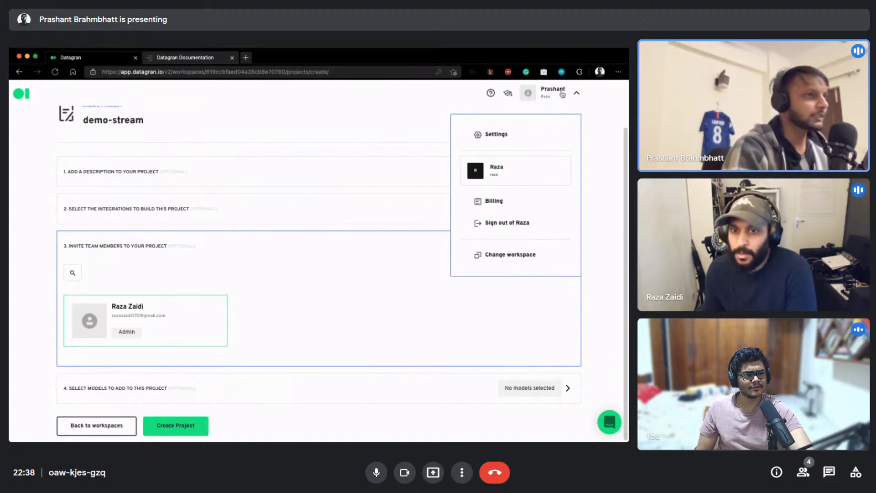
{"action": "left_click", "coordinate": [577, 94]}
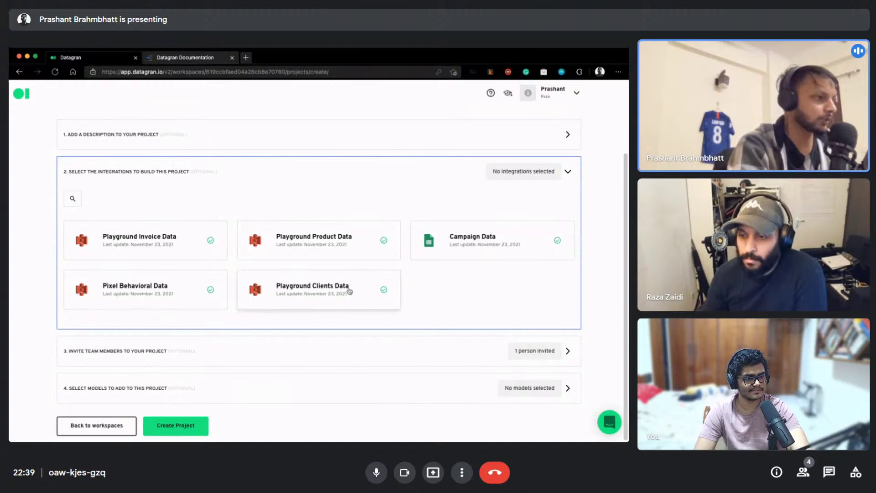
{"action": "left_click", "coordinate": [370, 292]}
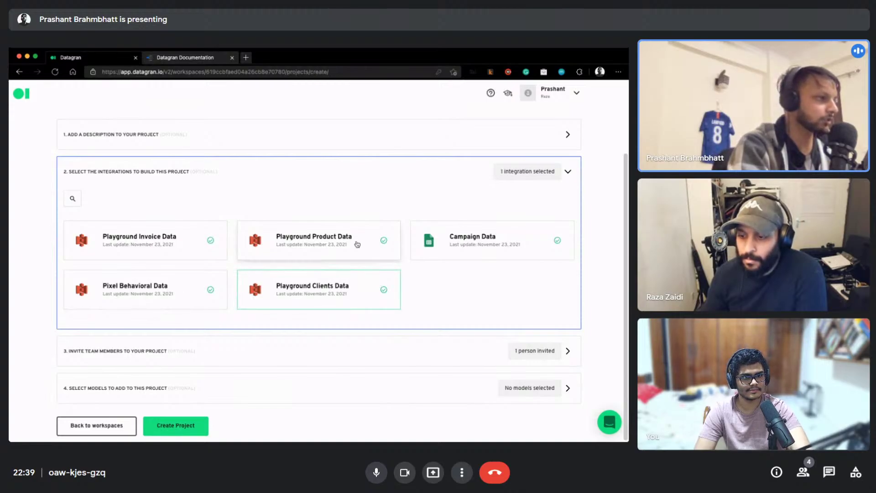
{"action": "left_click", "coordinate": [448, 243]}
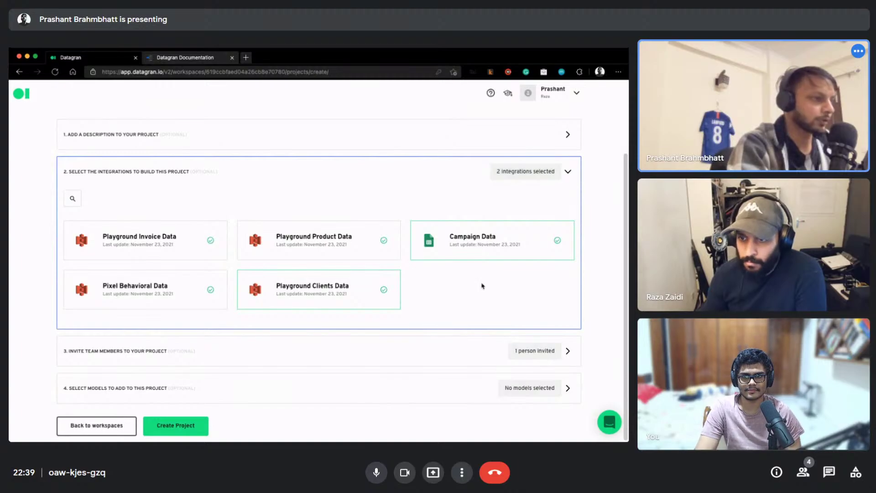
{"action": "left_click", "coordinate": [569, 389]}
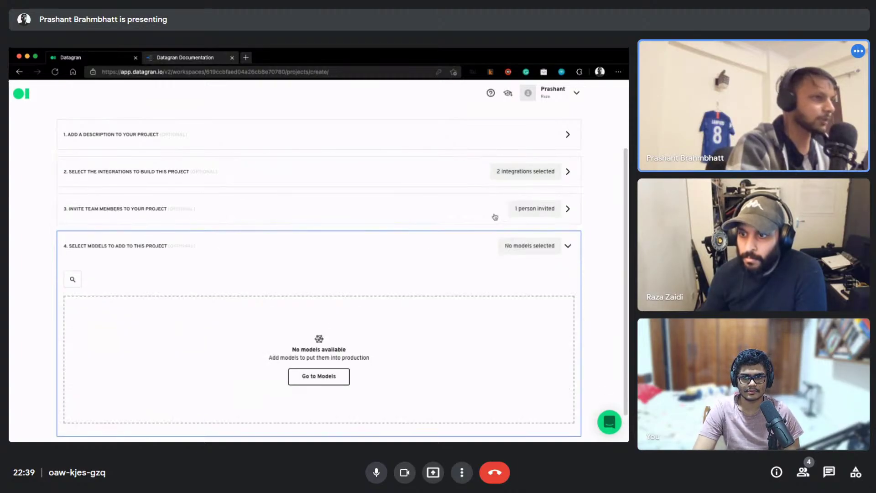
Create the demo-stream project and wait for its empty Boards page
{"action": "scroll", "coordinate": [491, 237], "scroll_direction": "down", "scroll_amount": 2}
{"action": "left_click", "coordinate": [173, 426]}
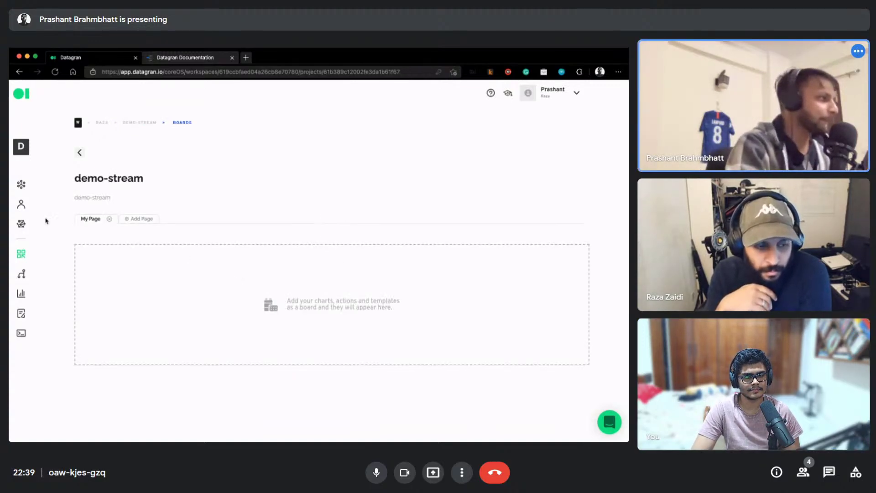
{"action": "mouse_move", "coordinate": [13, 151]}
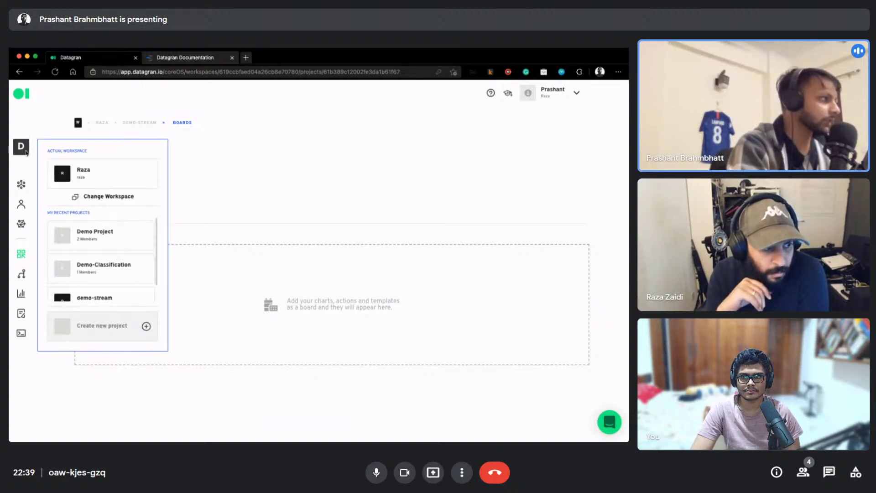
Leave the demo-stream board and return to the workspace overview via the breadcrumb
{"action": "scroll", "coordinate": [88, 229], "scroll_direction": "down", "scroll_amount": 2}
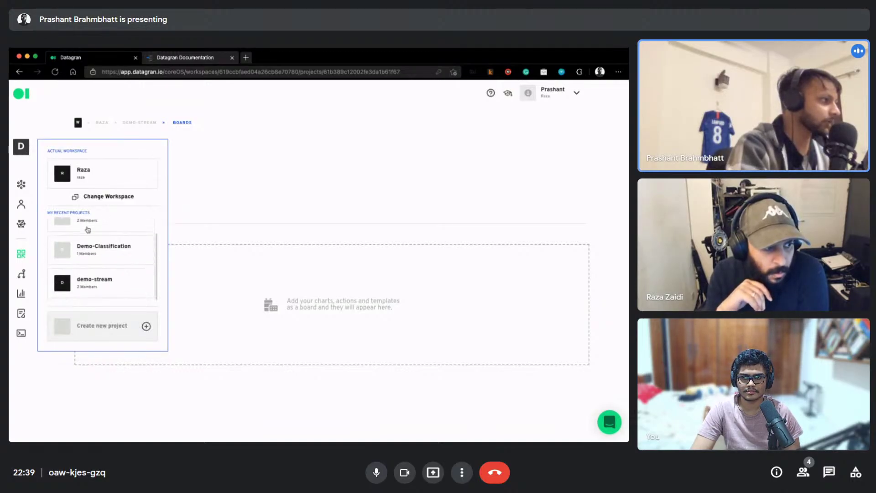
{"action": "scroll", "coordinate": [91, 267], "scroll_direction": "up", "scroll_amount": 2}
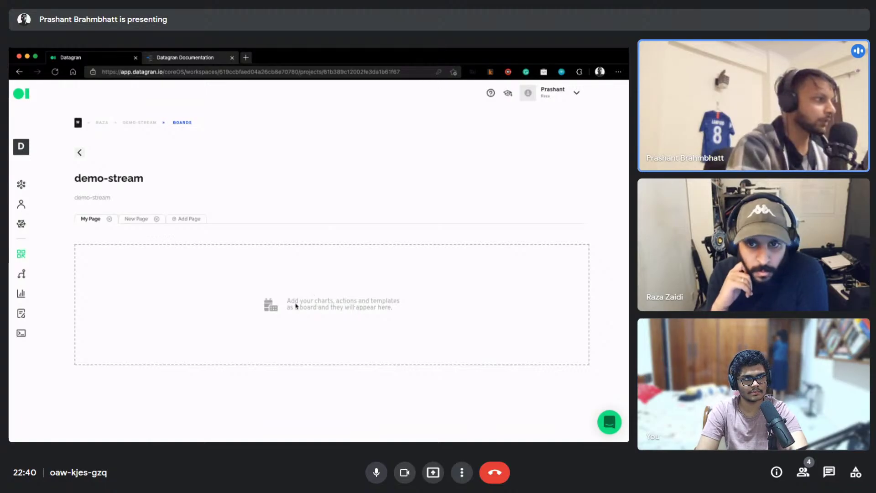
{"action": "left_click", "coordinate": [102, 122]}
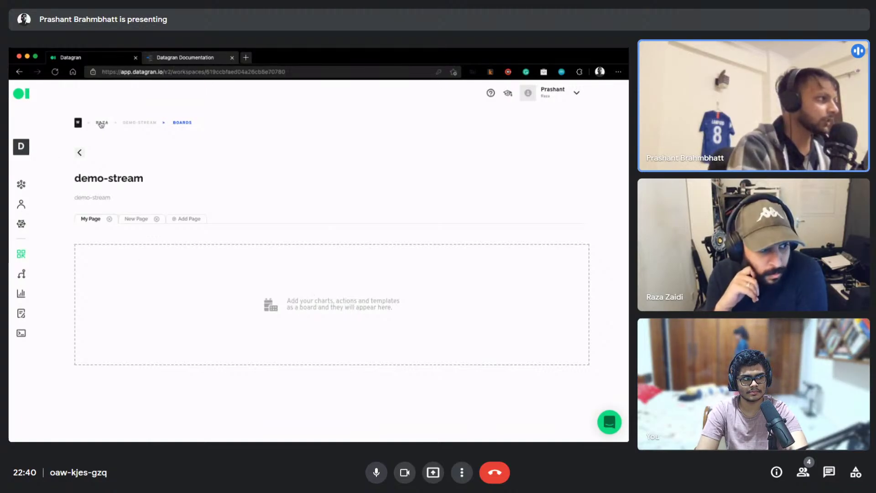
Open the Demo Project card from Your recent projects
{"action": "scroll", "coordinate": [192, 267], "scroll_direction": "down", "scroll_amount": 2}
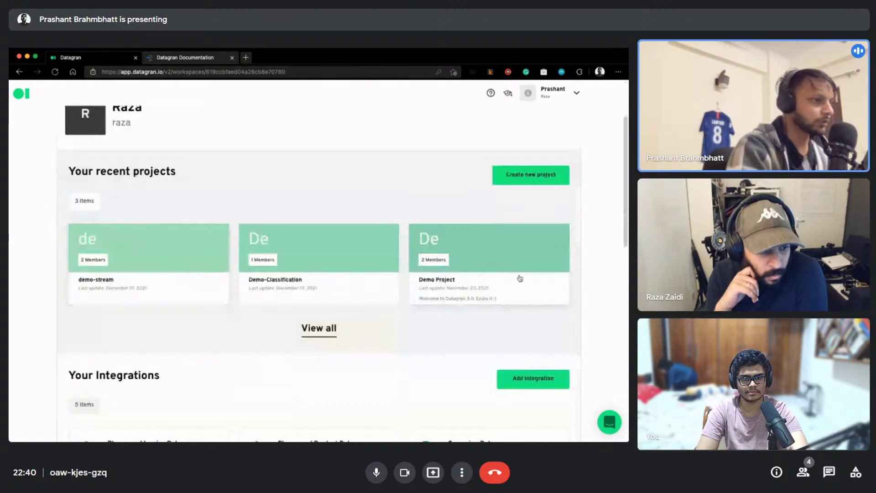
{"action": "left_click", "coordinate": [487, 282]}
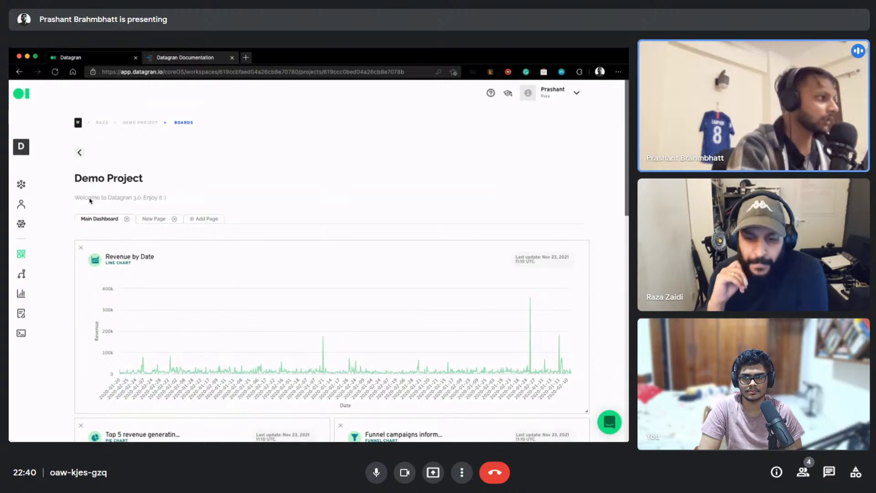
Scroll through the Demo Project dashboard's charts below Revenue by Date
{"action": "scroll", "coordinate": [225, 196], "scroll_direction": "down", "scroll_amount": 2}
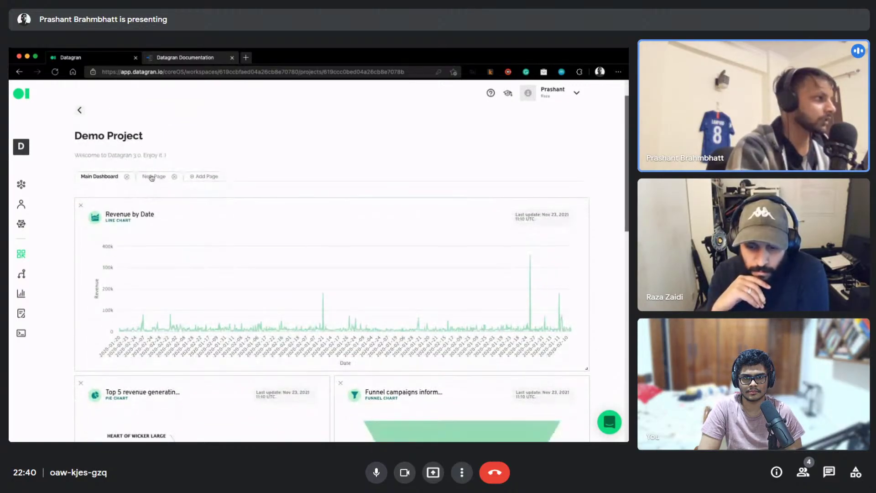
{"action": "scroll", "coordinate": [340, 288], "scroll_direction": "down", "scroll_amount": 4}
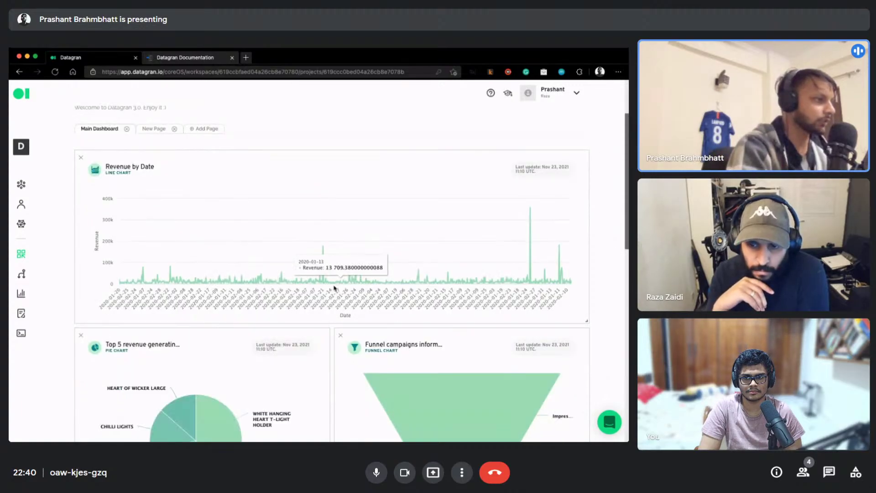
{"action": "scroll", "coordinate": [249, 254], "scroll_direction": "down", "scroll_amount": 8}
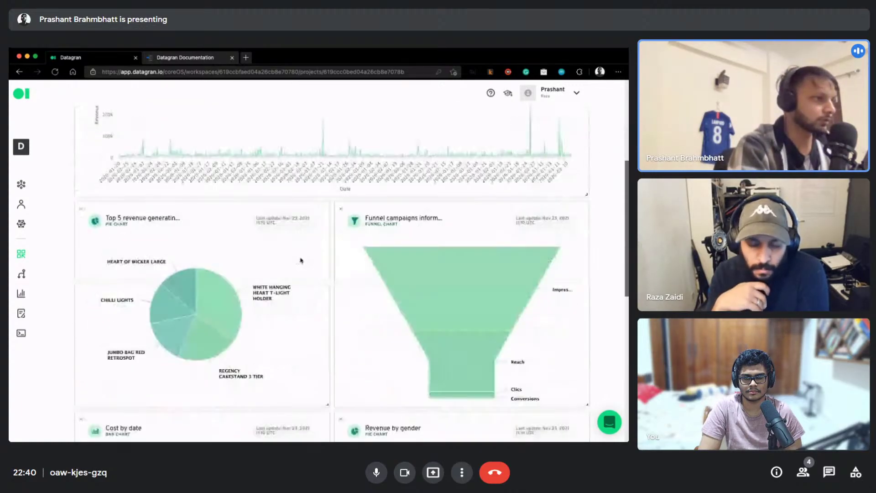
{"action": "scroll", "coordinate": [300, 260], "scroll_direction": "down", "scroll_amount": 11}
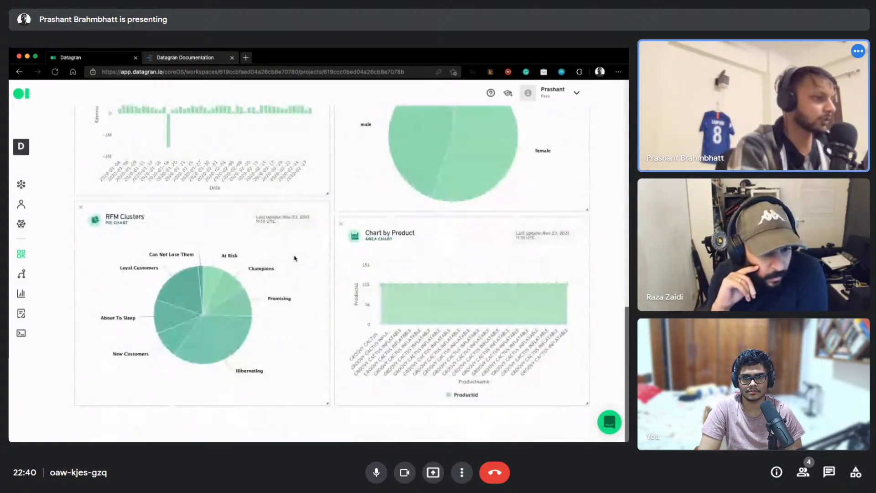
{"action": "scroll", "coordinate": [299, 260], "scroll_direction": "up", "scroll_amount": 16}
{"action": "scroll", "coordinate": [301, 260], "scroll_direction": "up", "scroll_amount": 3}
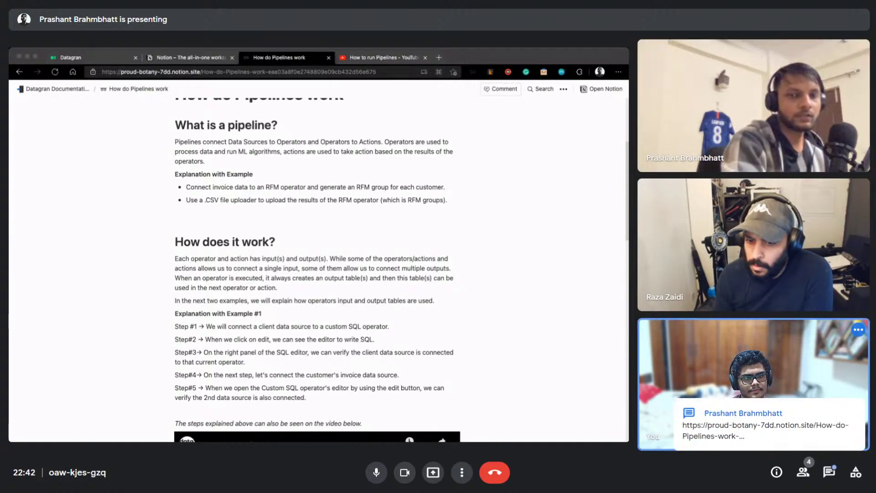
Open the Datagran YouTube channel link from the in-call chat, then close that tab to return to Meet
{"action": "left_click", "coordinate": [777, 429]}
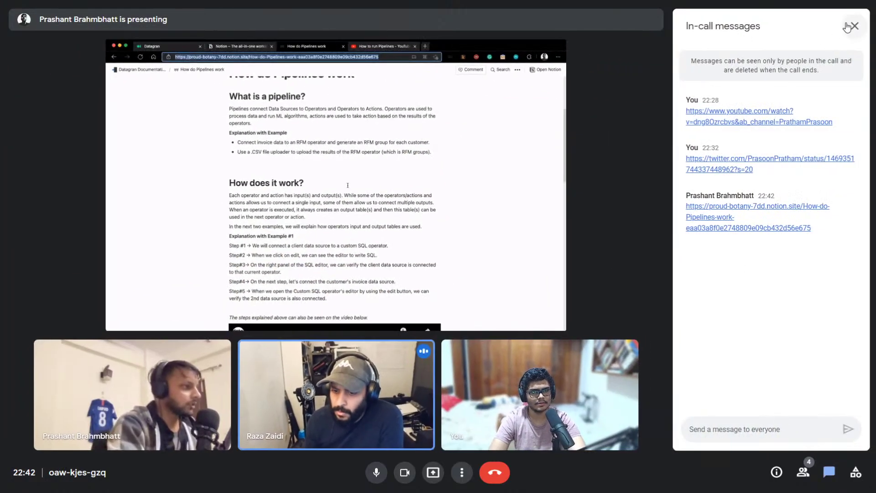
{"action": "left_click", "coordinate": [852, 26]}
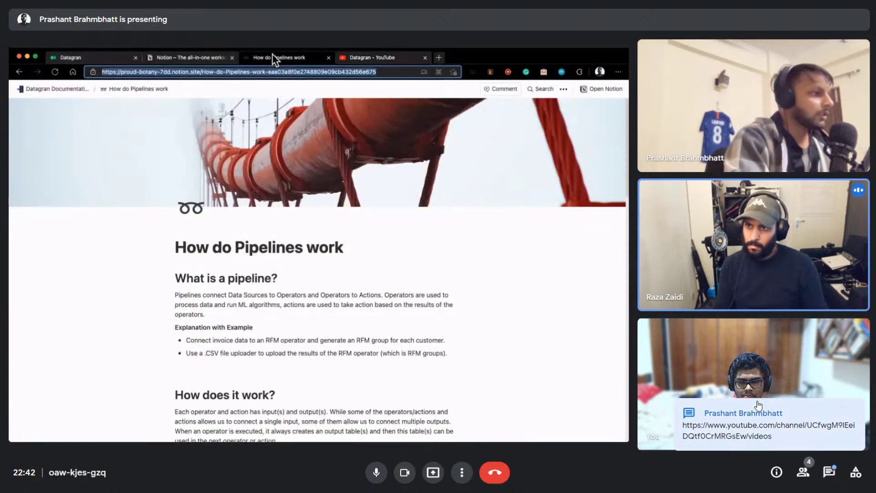
{"action": "left_click", "coordinate": [735, 418]}
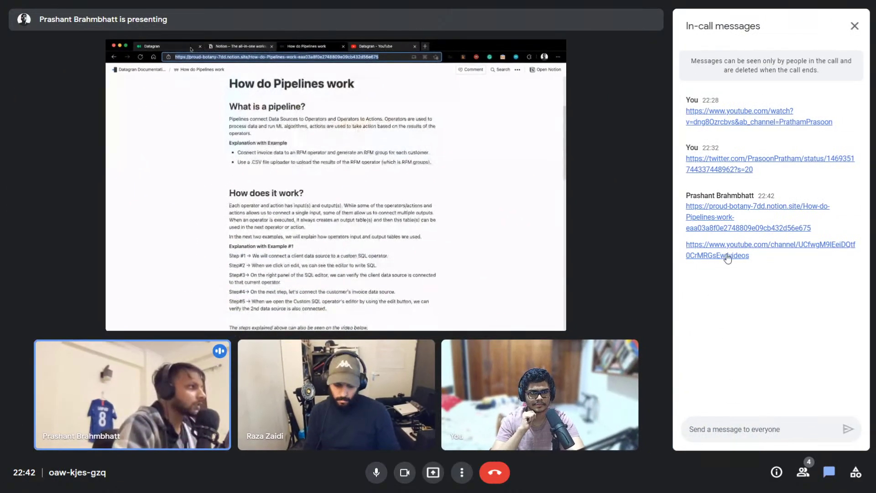
{"action": "left_click", "coordinate": [728, 256]}
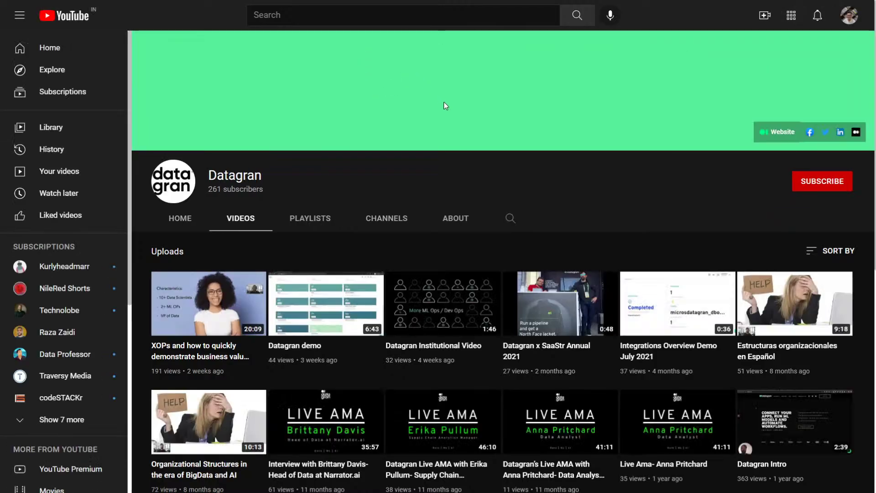
{"action": "key", "text": "ctrl+w"}
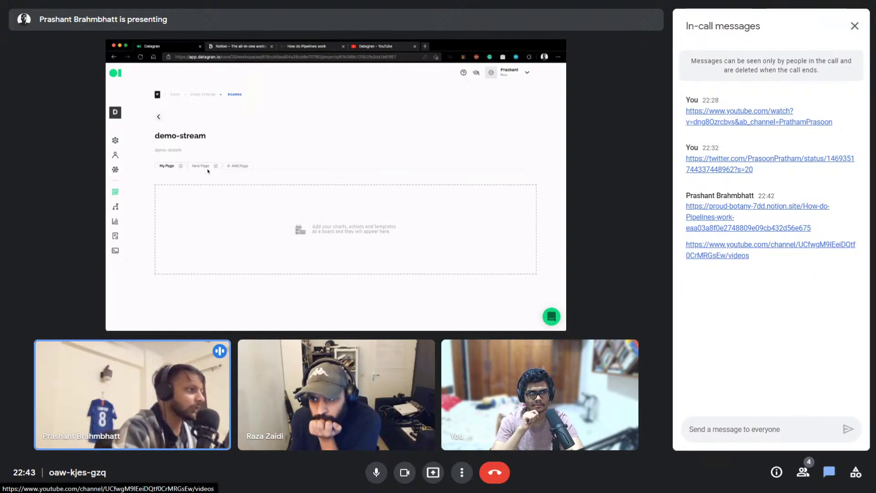
Close the in-call messages panel so Datagran's Rest API page fills the shared view
{"action": "left_click", "coordinate": [855, 26]}
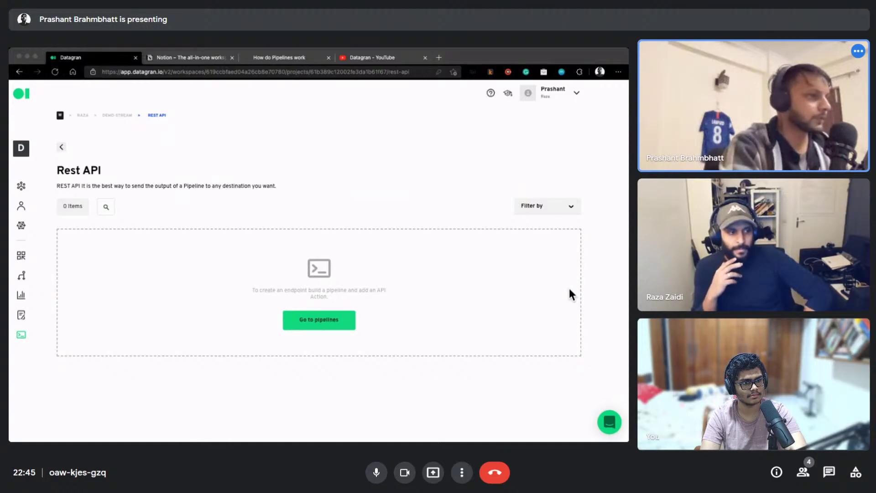
Create a new, empty pipeline from Datagran's Pipelines page
{"action": "left_click", "coordinate": [21, 275]}
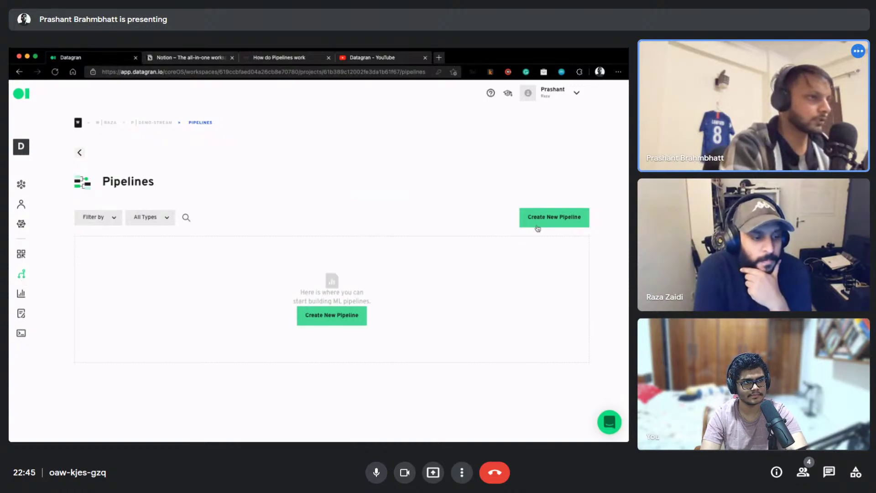
{"action": "left_click", "coordinate": [359, 323]}
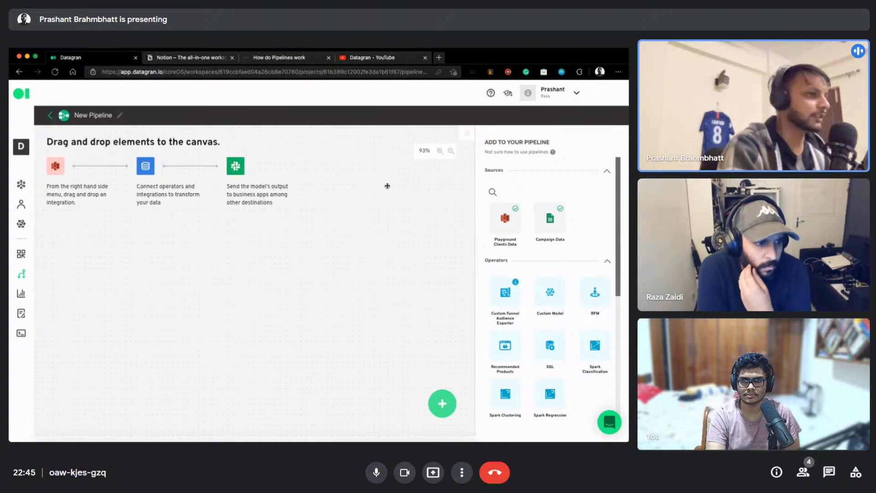
{"action": "scroll", "coordinate": [488, 233], "scroll_direction": "down", "scroll_amount": 2}
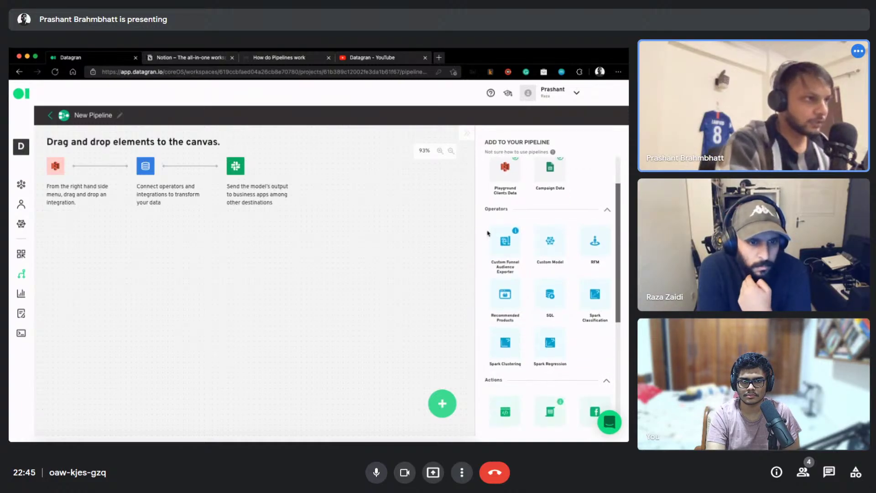
{"action": "scroll", "coordinate": [504, 191], "scroll_direction": "up", "scroll_amount": 2}
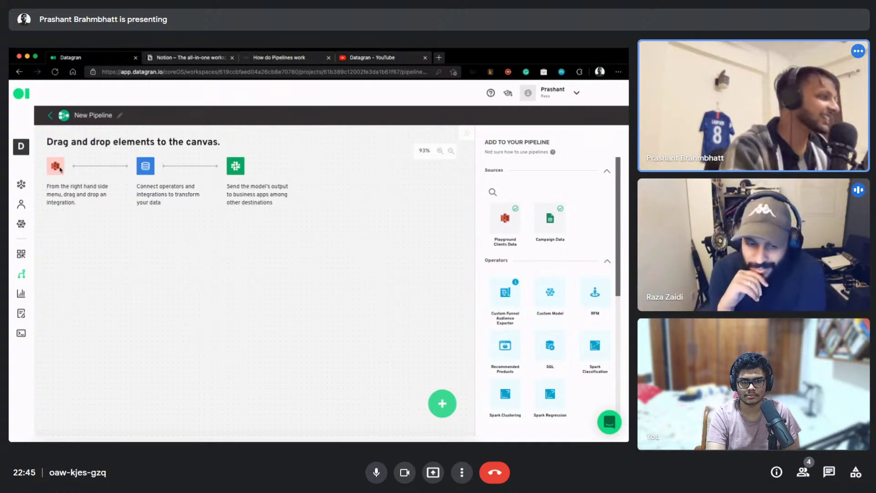
{"action": "scroll", "coordinate": [379, 234], "scroll_direction": "down", "scroll_amount": 1}
{"action": "scroll", "coordinate": [353, 242], "scroll_direction": "down", "scroll_amount": 2}
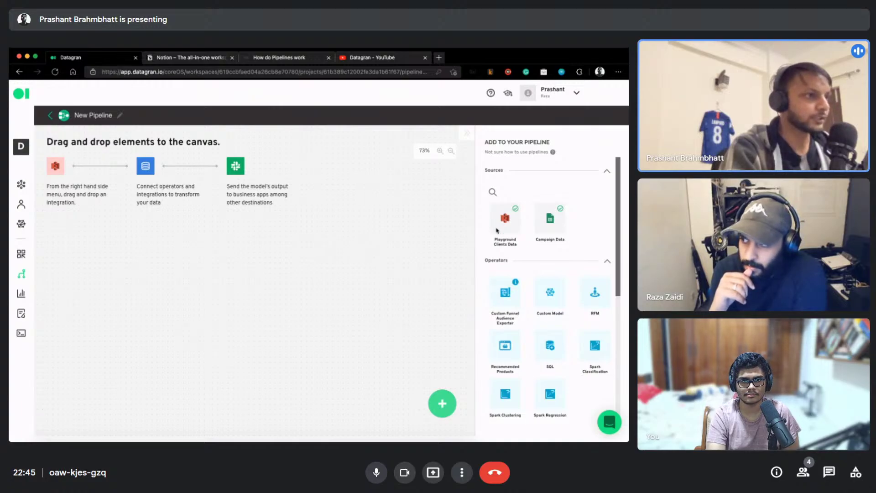
{"action": "left_click", "coordinate": [607, 171]}
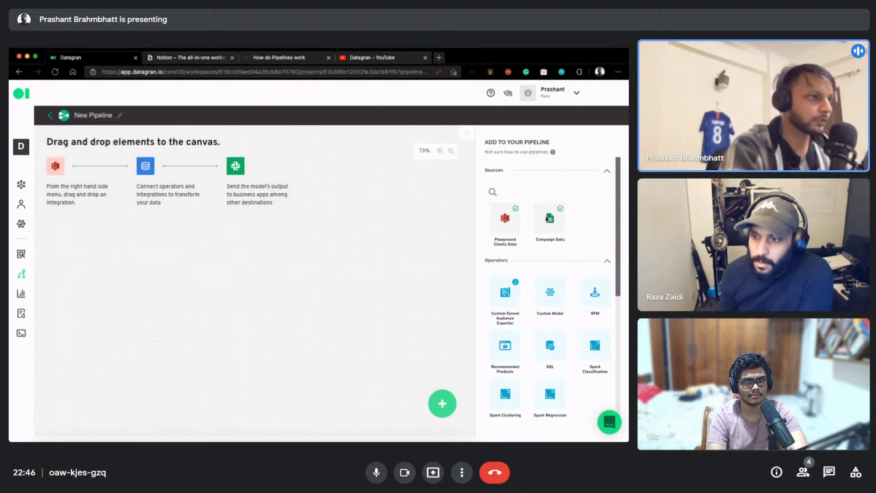
{"action": "scroll", "coordinate": [537, 276], "scroll_direction": "down", "scroll_amount": 1}
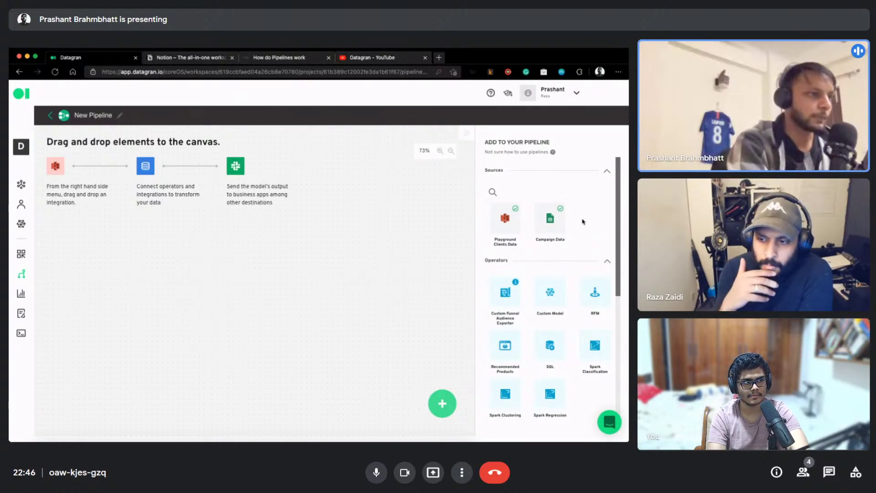
{"action": "scroll", "coordinate": [580, 222], "scroll_direction": "down", "scroll_amount": 2}
{"action": "scroll", "coordinate": [583, 222], "scroll_direction": "down", "scroll_amount": 1}
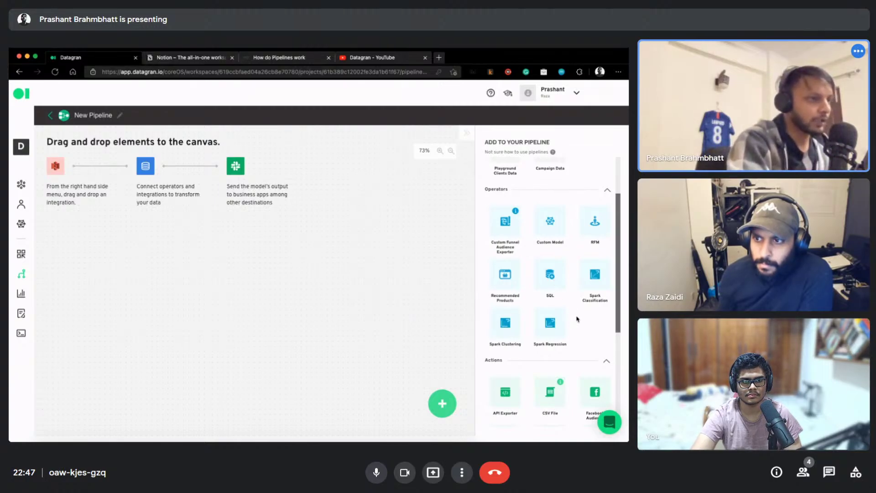
{"action": "scroll", "coordinate": [577, 319], "scroll_direction": "down", "scroll_amount": 3}
{"action": "scroll", "coordinate": [577, 319], "scroll_direction": "up", "scroll_amount": 2}
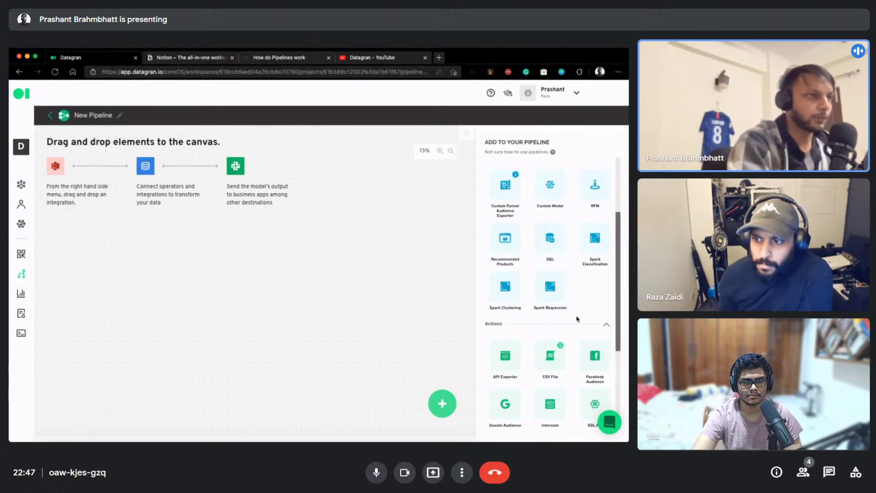
{"action": "scroll", "coordinate": [577, 319], "scroll_direction": "up", "scroll_amount": 3}
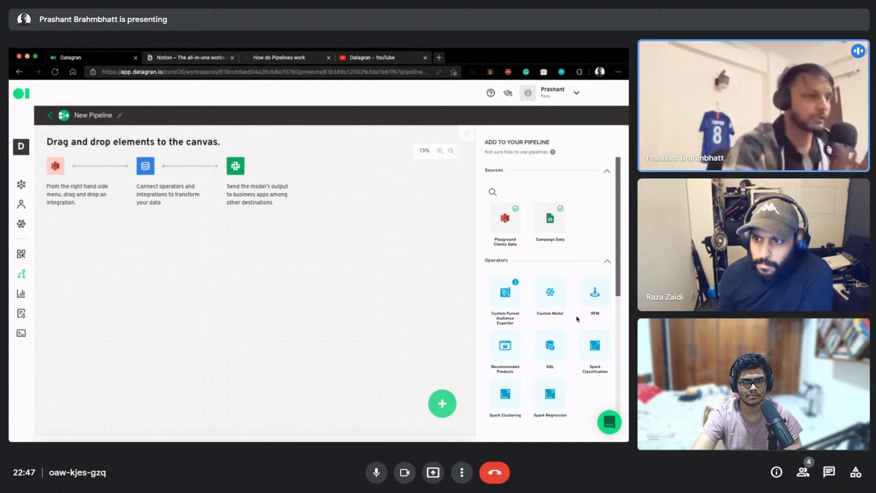
{"action": "scroll", "coordinate": [576, 326], "scroll_direction": "down", "scroll_amount": 5}
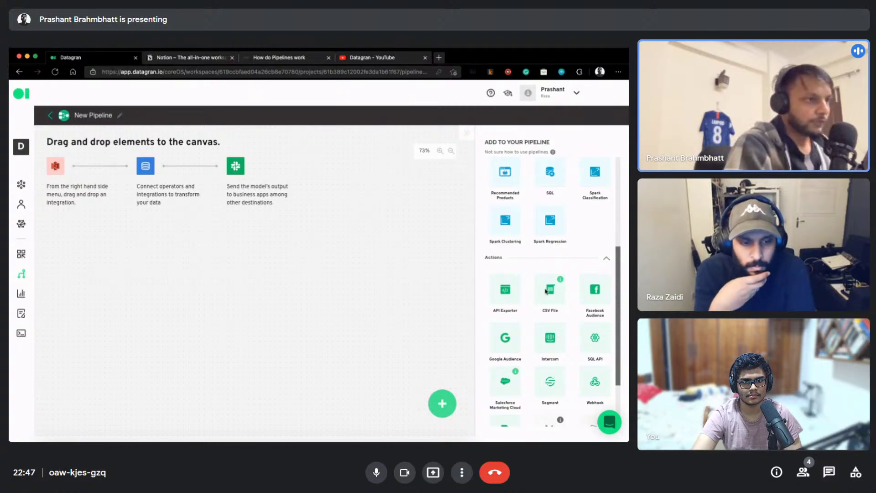
{"action": "scroll", "coordinate": [598, 305], "scroll_direction": "down", "scroll_amount": 1}
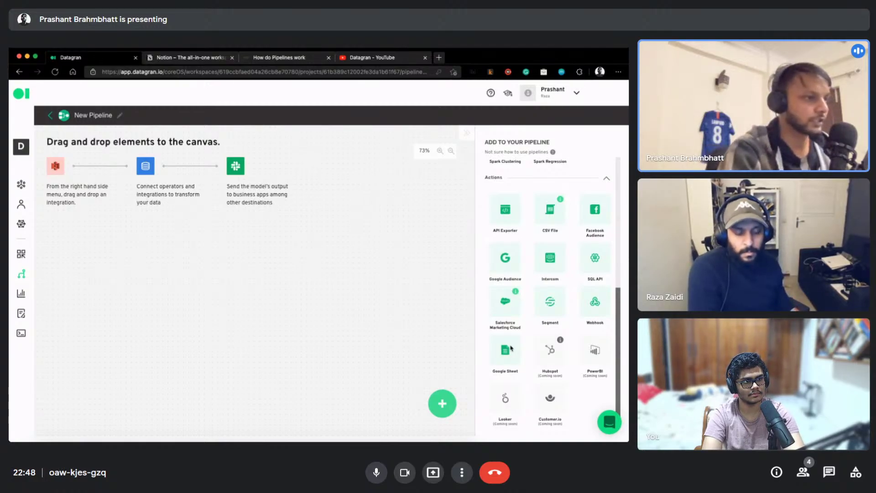
{"action": "scroll", "coordinate": [555, 280], "scroll_direction": "up", "scroll_amount": 6}
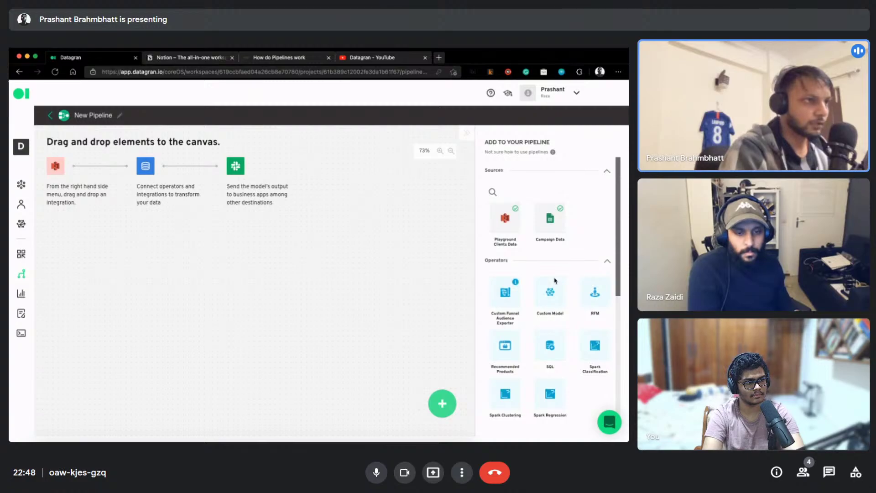
{"action": "scroll", "coordinate": [555, 262], "scroll_direction": "down", "scroll_amount": 6}
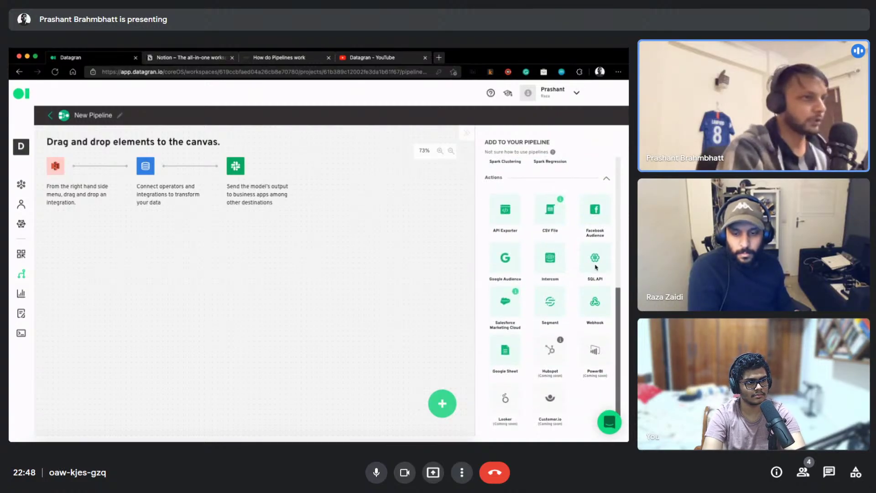
{"action": "scroll", "coordinate": [557, 256], "scroll_direction": "up", "scroll_amount": 6}
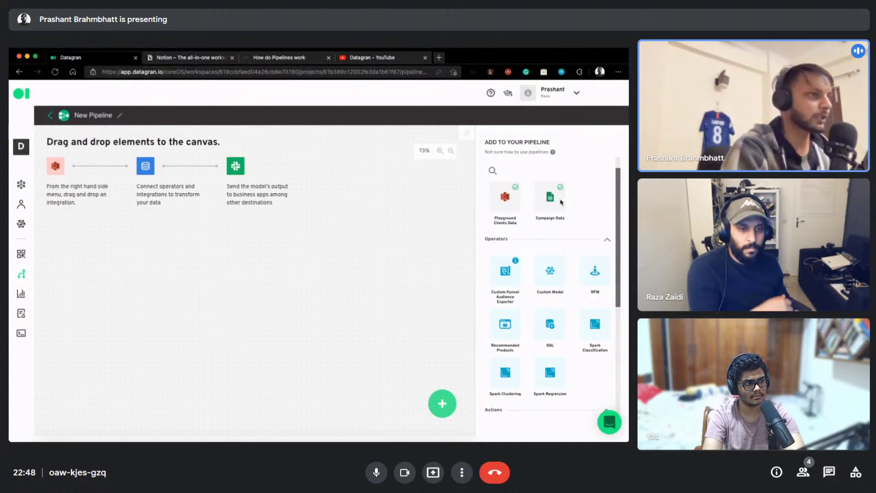
{"action": "left_click_drag", "start_coordinate": [550, 218], "coordinate": [257, 256]}
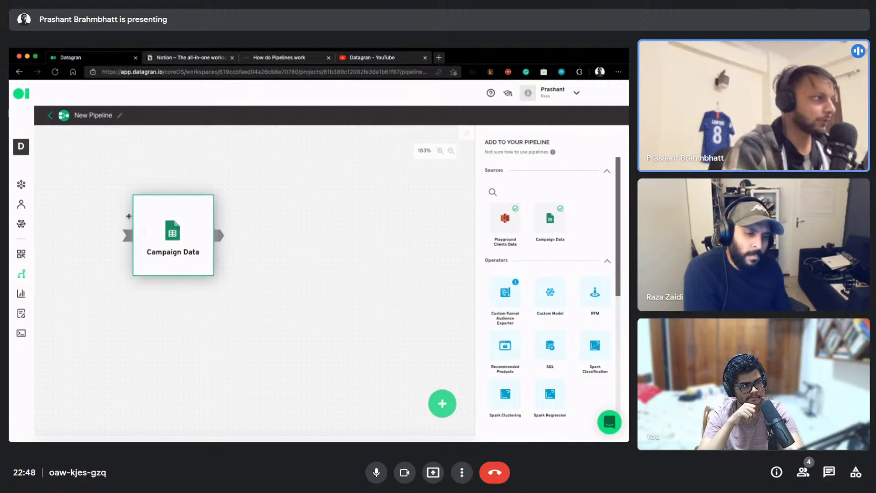
{"action": "left_click", "coordinate": [146, 206]}
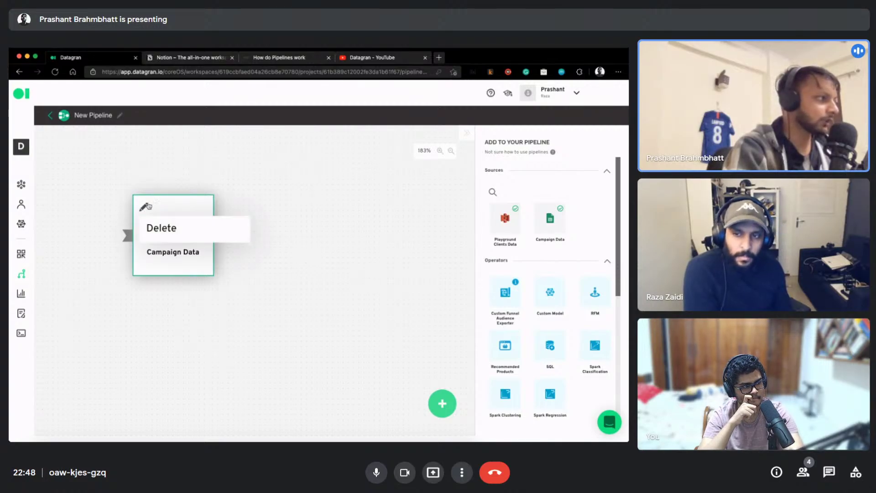
{"action": "left_click", "coordinate": [146, 208]}
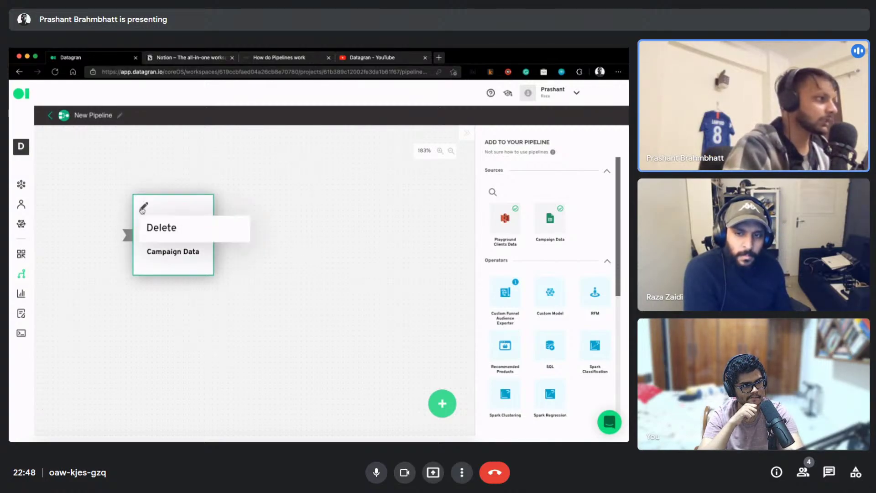
{"action": "scroll", "coordinate": [550, 287], "scroll_direction": "down", "scroll_amount": 3}
Add a Custom SQL operator and position it to the right of the Campaign Data node
{"action": "left_click_drag", "start_coordinate": [554, 293], "coordinate": [421, 297]}
{"action": "left_click_drag", "start_coordinate": [344, 315], "coordinate": [194, 246]}
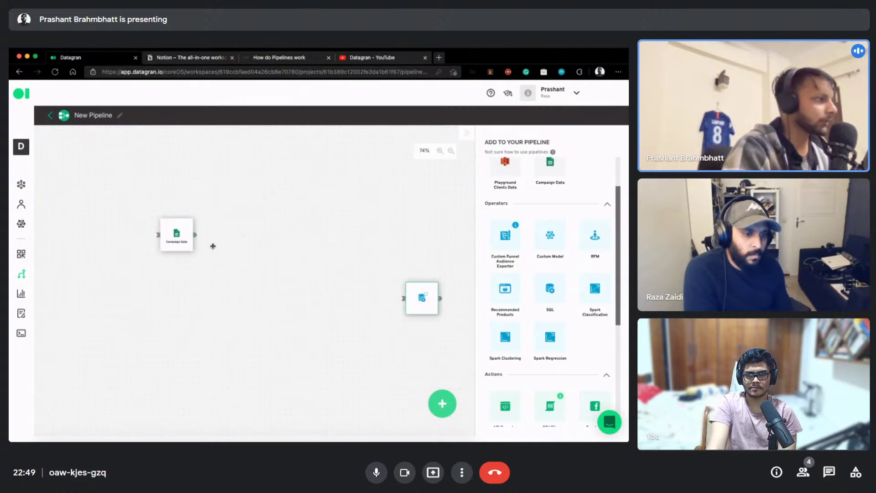
{"action": "left_click_drag", "start_coordinate": [396, 274], "coordinate": [292, 211]}
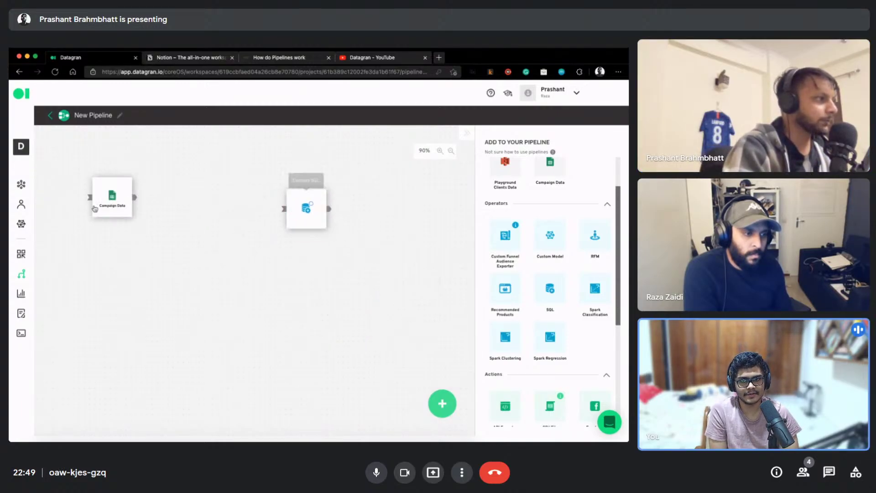
{"action": "left_click_drag", "start_coordinate": [112, 200], "coordinate": [139, 253]}
{"action": "left_click_drag", "start_coordinate": [313, 219], "coordinate": [311, 252]}
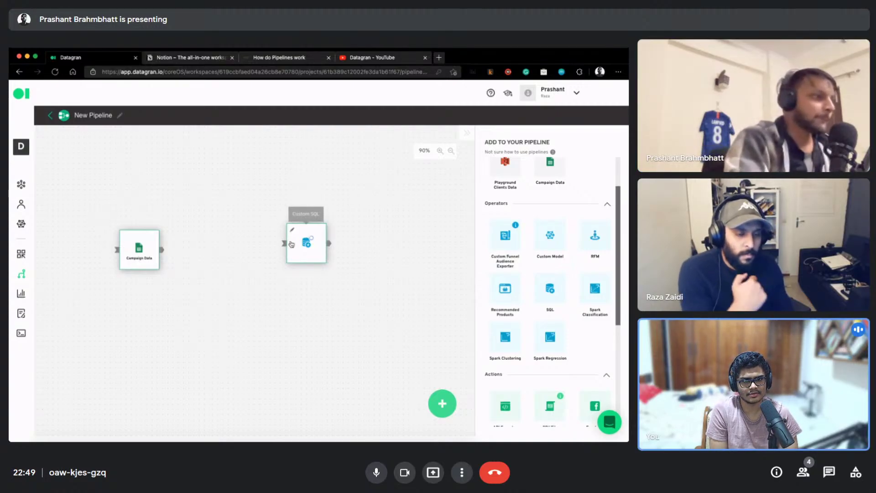
{"action": "left_click_drag", "start_coordinate": [301, 240], "coordinate": [293, 238]}
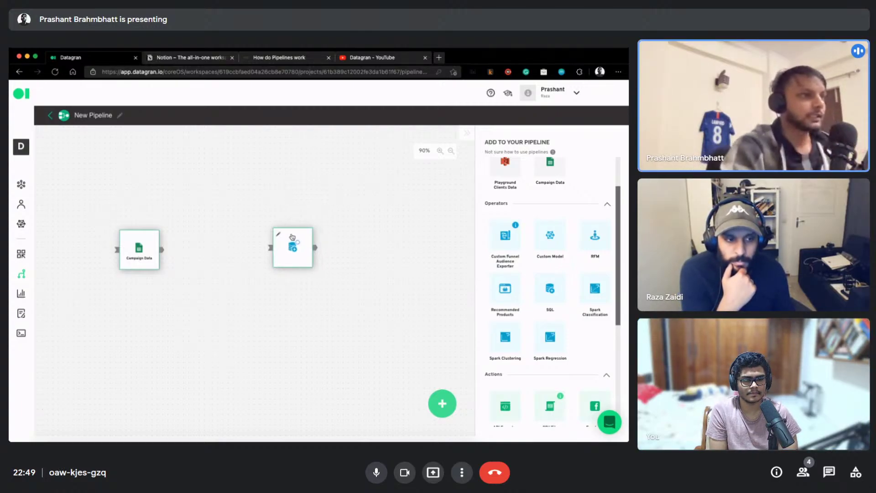
Zoom in on the canvas and connect Campaign Data's output to the Custom SQL node
{"action": "scroll", "coordinate": [543, 203], "scroll_direction": "up", "scroll_amount": 2}
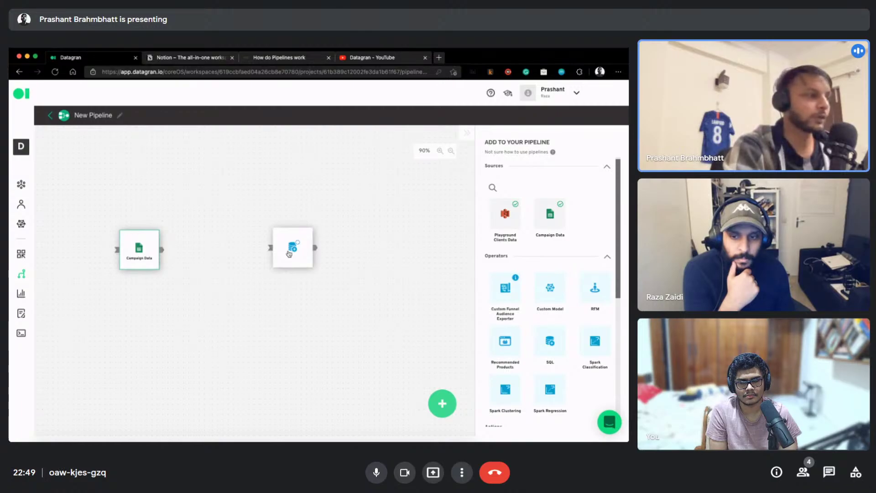
{"action": "left_click_drag", "start_coordinate": [294, 256], "coordinate": [256, 261]}
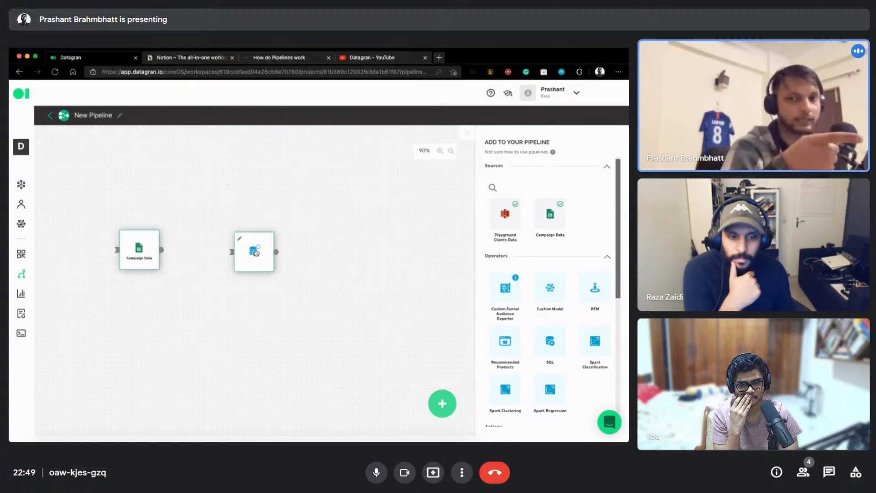
{"action": "scroll", "coordinate": [176, 285], "scroll_direction": "up", "scroll_amount": 5}
{"action": "left_click_drag", "start_coordinate": [128, 237], "coordinate": [287, 348]}
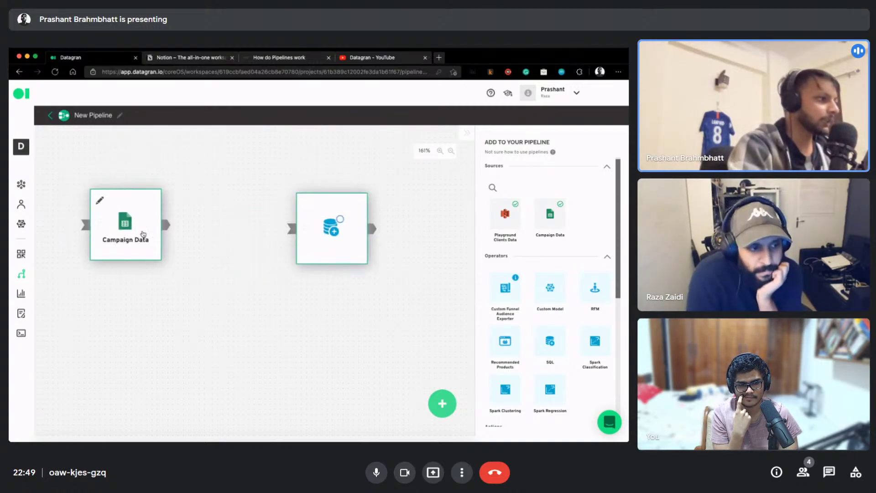
{"action": "left_click_drag", "start_coordinate": [164, 225], "coordinate": [333, 246]}
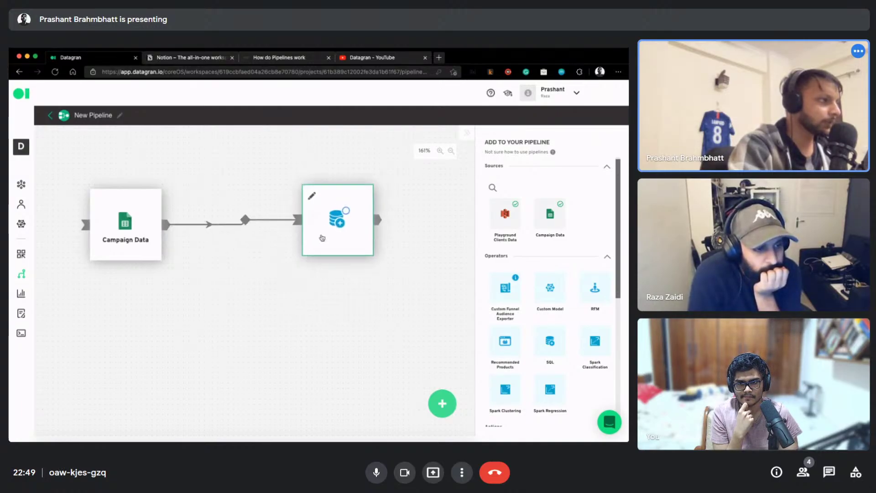
Set Campaign Data as the Custom SQL node's data source and run the default file_metadata LIMIT 20 query
{"action": "left_click", "coordinate": [311, 200]}
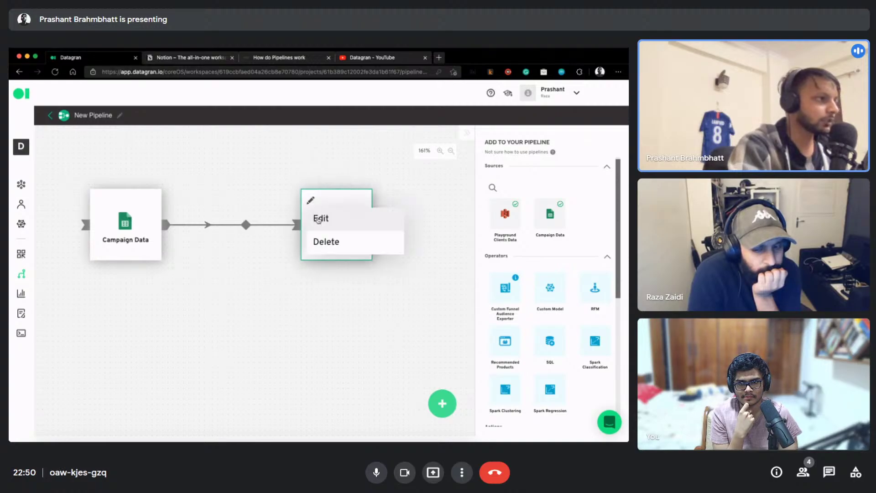
{"action": "left_click", "coordinate": [320, 219]}
{"action": "left_click", "coordinate": [562, 162]}
{"action": "left_click", "coordinate": [561, 188]}
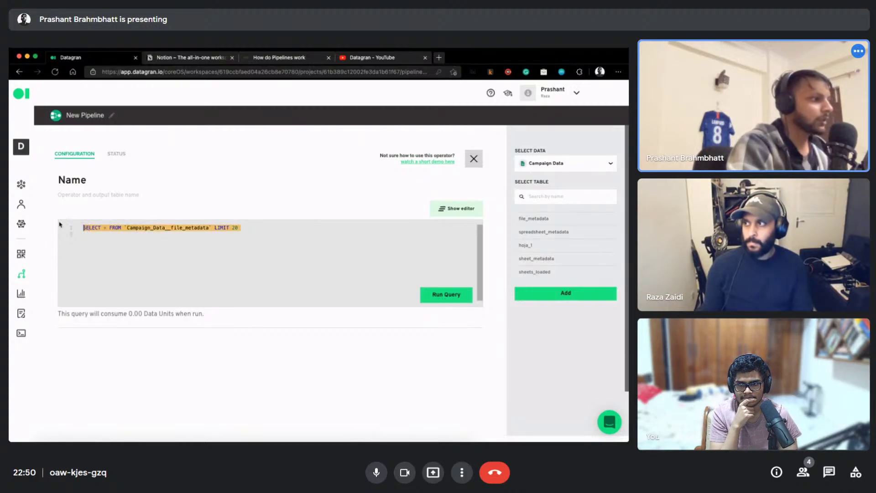
{"action": "left_click", "coordinate": [446, 294]}
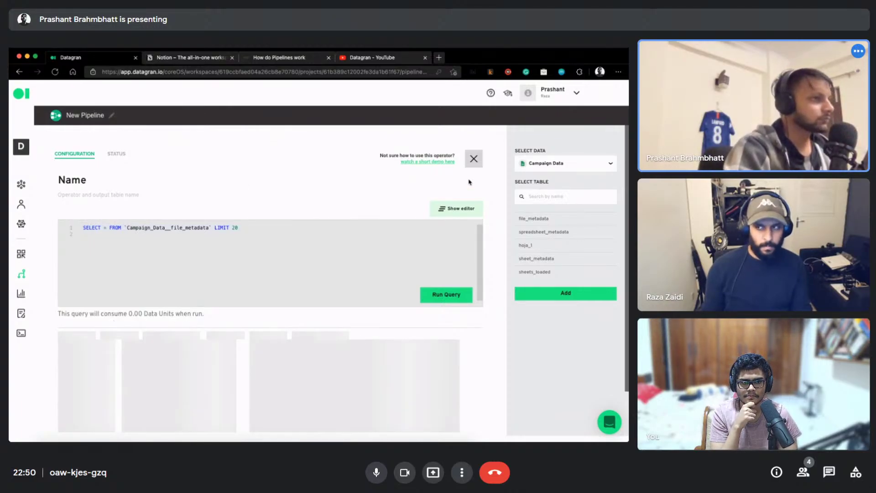
Move the query results table to its second page, showing rows 11–20 of 20
{"action": "scroll", "coordinate": [264, 332], "scroll_direction": "down", "scroll_amount": 3}
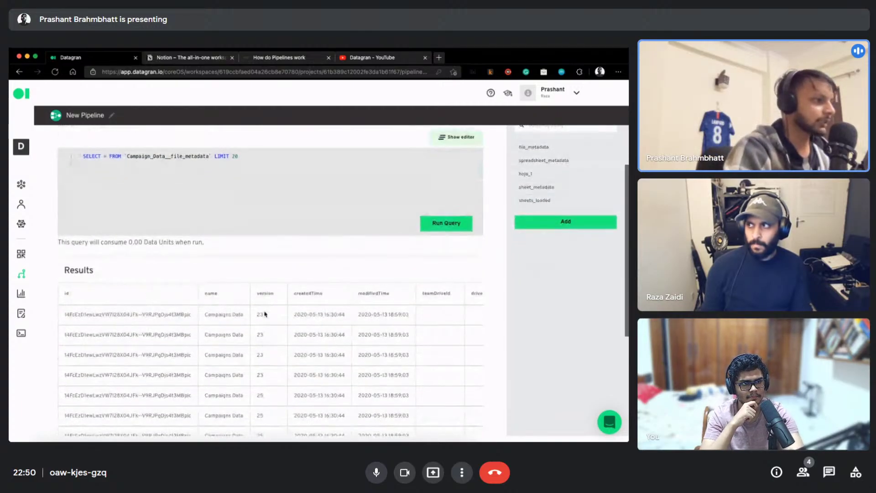
{"action": "scroll", "coordinate": [296, 275], "scroll_direction": "down", "scroll_amount": 5}
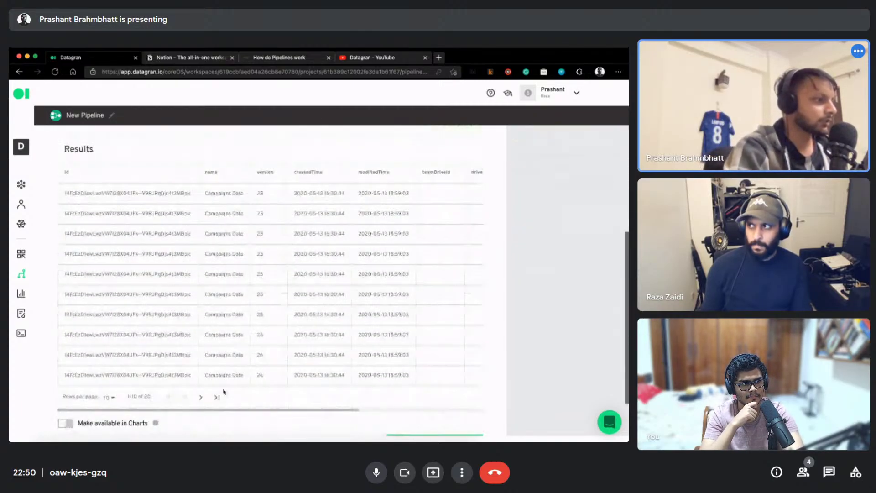
{"action": "left_click", "coordinate": [202, 398]}
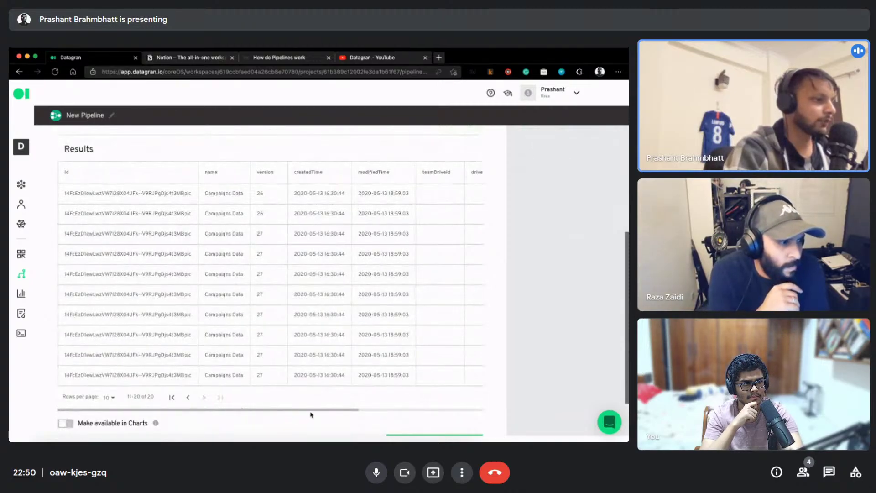
{"action": "scroll", "coordinate": [313, 414], "scroll_direction": "right", "scroll_amount": 5}
{"action": "scroll", "coordinate": [372, 415], "scroll_direction": "left", "scroll_amount": 5}
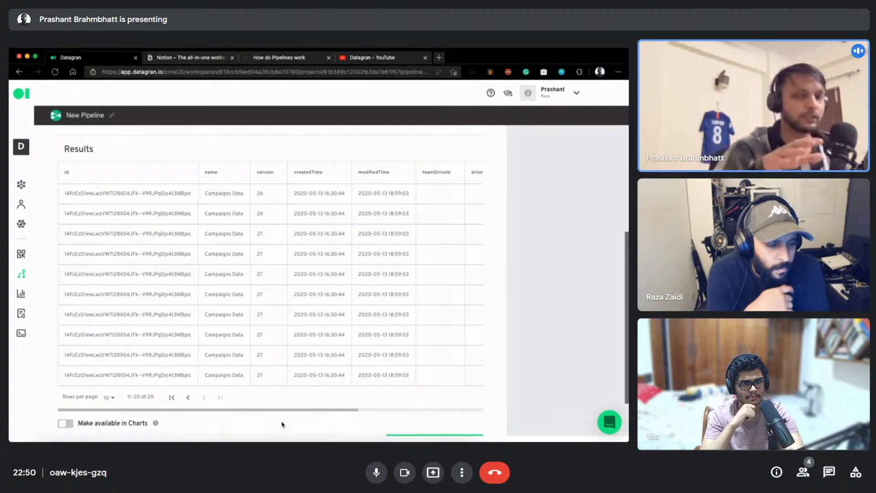
{"action": "scroll", "coordinate": [364, 209], "scroll_direction": "up", "scroll_amount": 4}
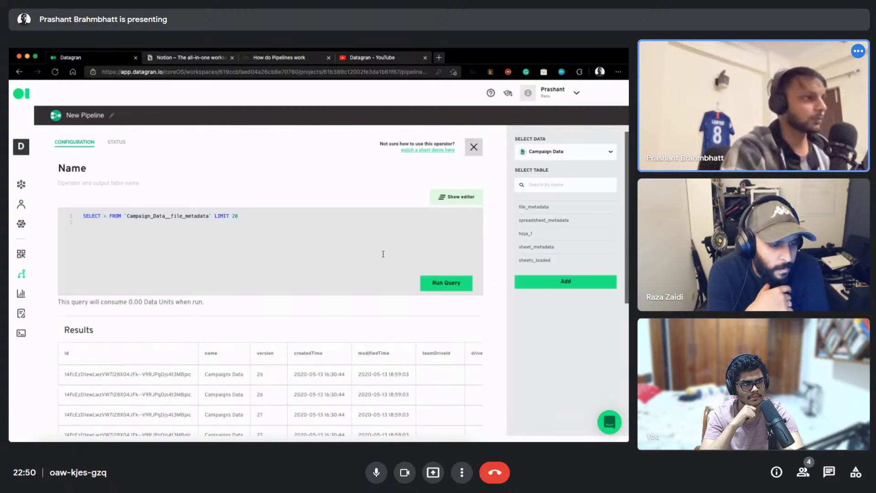
Select the table name in the SQL query, then bring up the Windows Start menu
{"action": "double_click", "coordinate": [187, 225]}
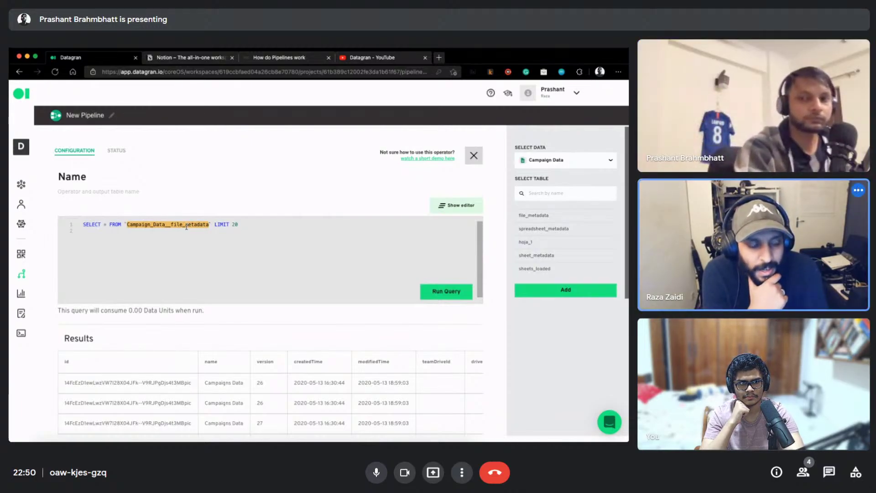
{"action": "mouse_move", "coordinate": [773, 229]}
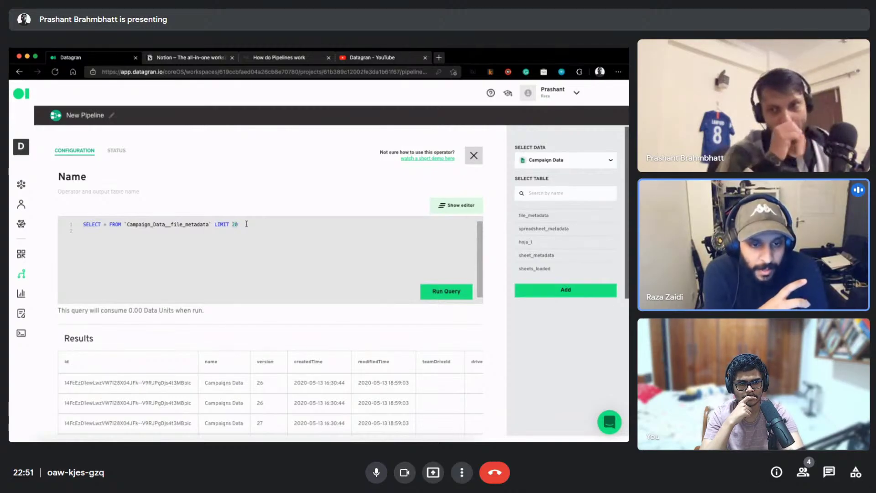
{"action": "key", "text": "super"}
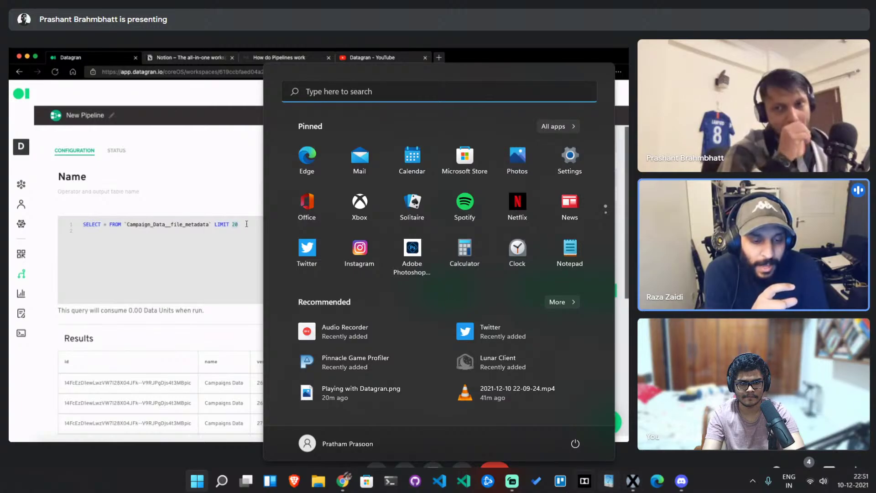
Dismiss the Windows Start menu to bring the Meet call back into view
{"action": "key", "text": "super"}
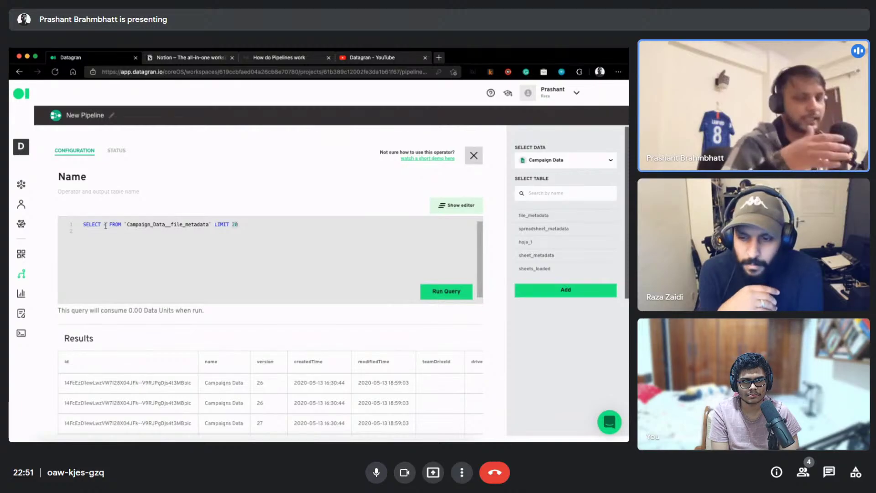
Select the query's table name, close the SQL configuration and move the Custom SQL node down-left
{"action": "key", "text": "ctrl+a"}
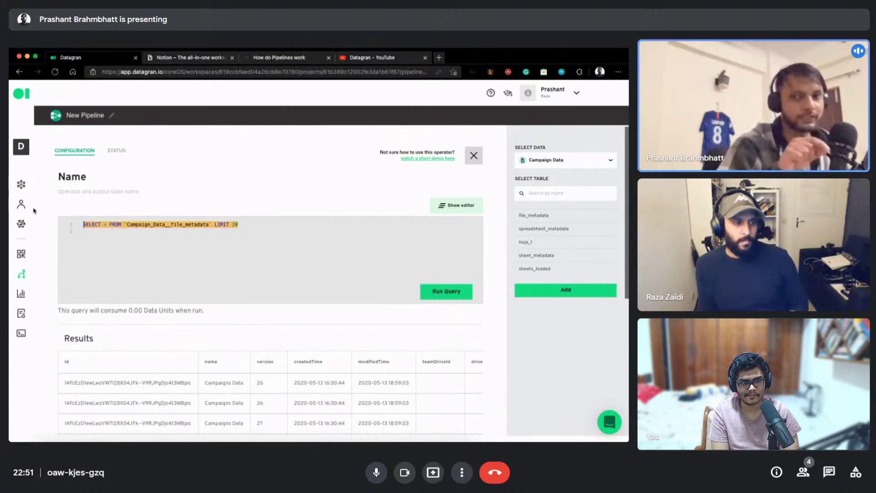
{"action": "double_click", "coordinate": [202, 224]}
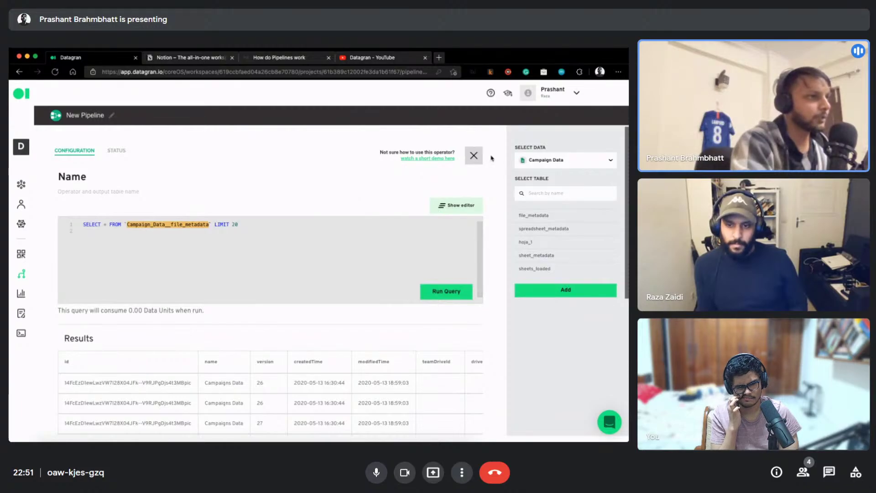
{"action": "left_click", "coordinate": [474, 155]}
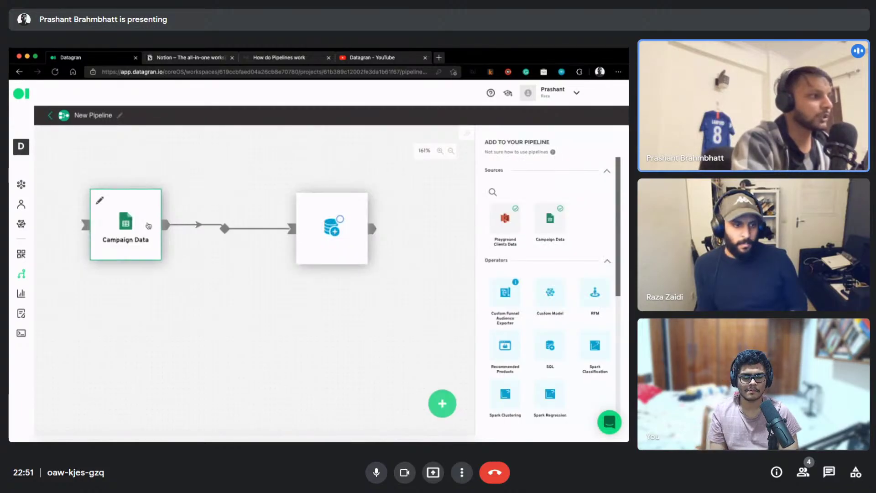
{"action": "left_click_drag", "start_coordinate": [319, 214], "coordinate": [303, 245]}
Reopen the Custom SQL settings, choose the Campaign Data dataset and rerun the query
{"action": "left_click", "coordinate": [288, 235]}
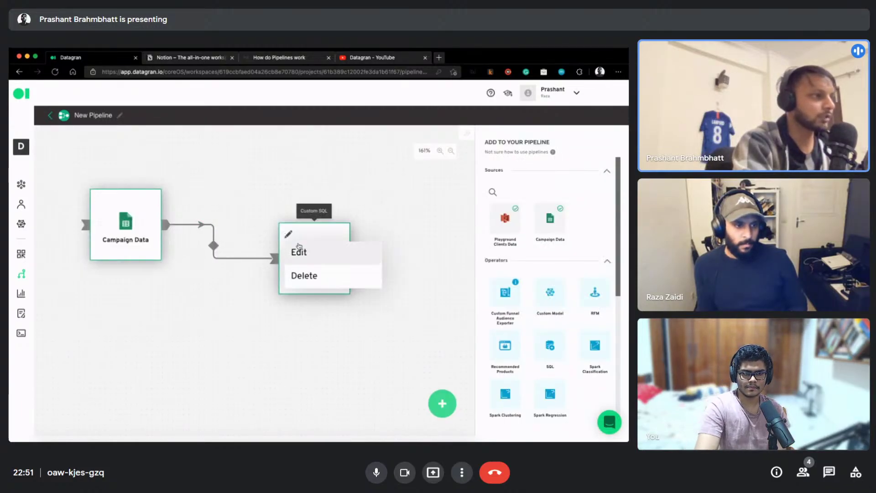
{"action": "left_click", "coordinate": [299, 250]}
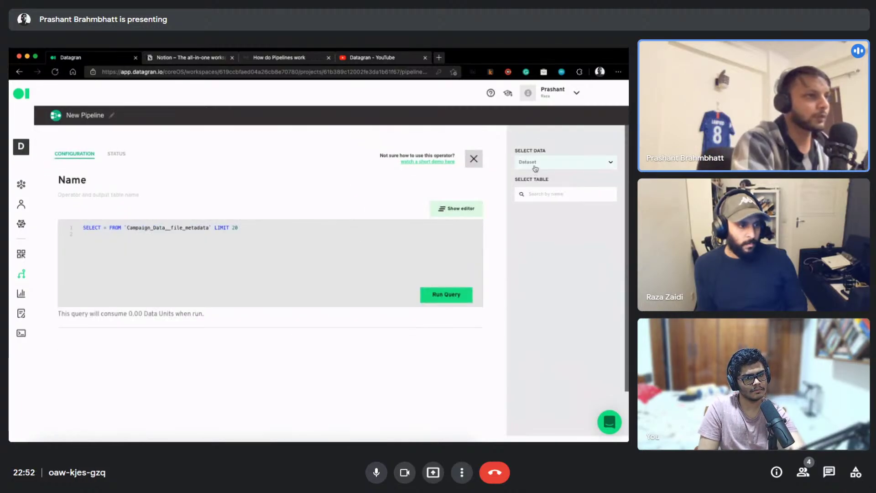
{"action": "left_click", "coordinate": [535, 165]}
{"action": "left_click", "coordinate": [558, 187]}
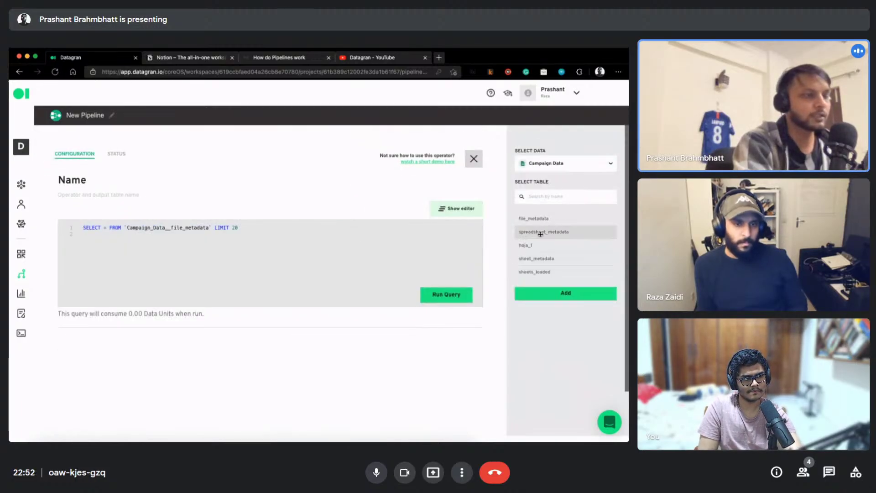
{"action": "double_click", "coordinate": [146, 227]}
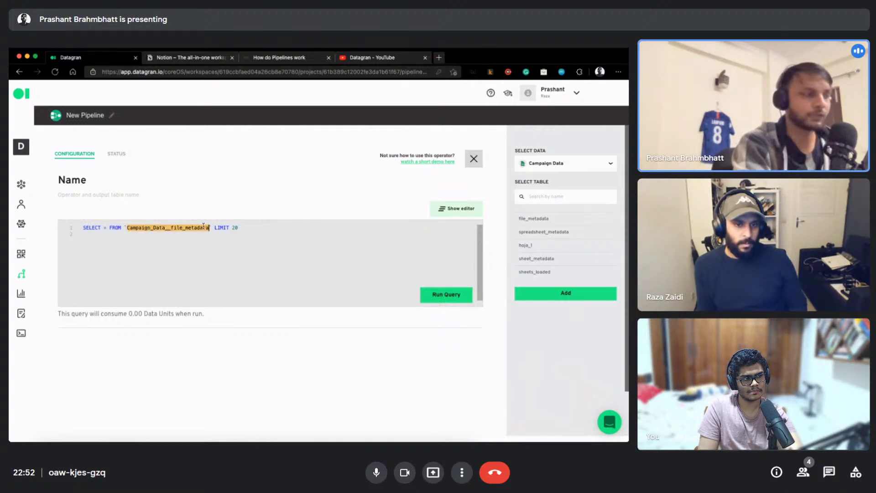
{"action": "left_click", "coordinate": [446, 295]}
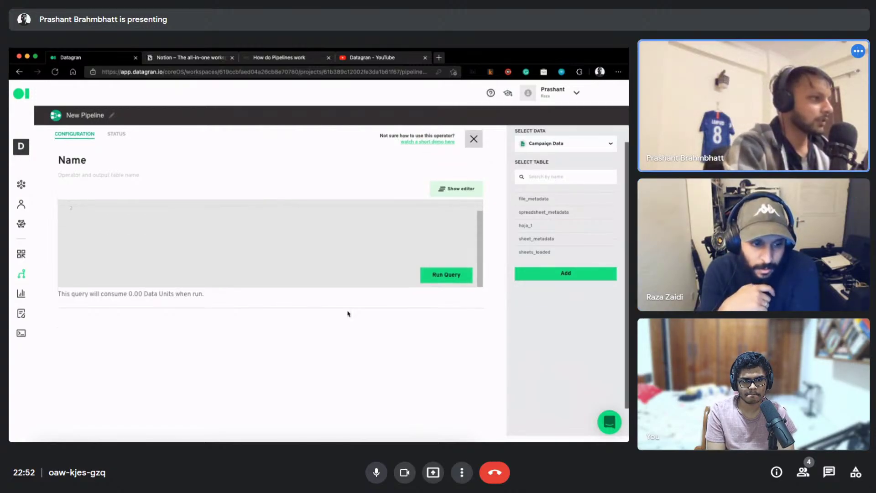
{"action": "scroll", "coordinate": [453, 196], "scroll_direction": "down", "scroll_amount": 1}
{"action": "scroll", "coordinate": [449, 171], "scroll_direction": "up", "scroll_amount": 1}
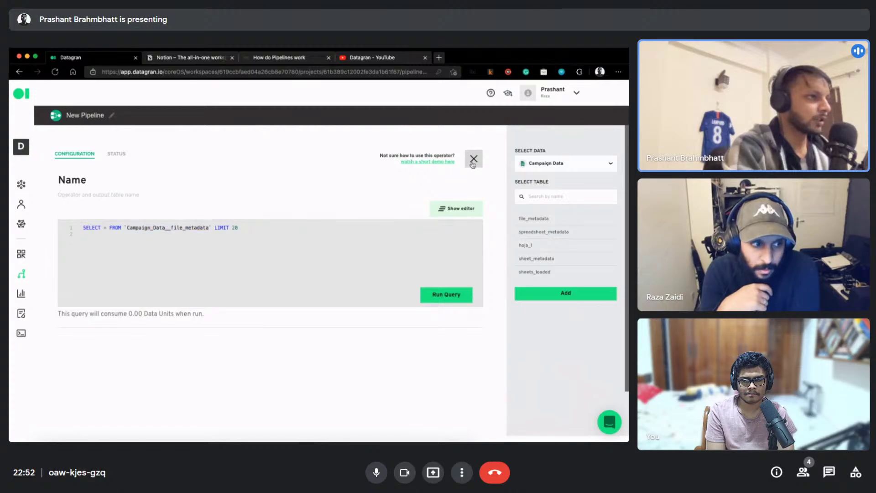
Close the SQL settings and line up Campaign Data and Custom SQL side by side on the canvas
{"action": "left_click", "coordinate": [474, 158]}
{"action": "left_click_drag", "start_coordinate": [119, 208], "coordinate": [144, 281]}
{"action": "left_click_drag", "start_coordinate": [326, 220], "coordinate": [300, 294]}
{"action": "left_click_drag", "start_coordinate": [182, 304], "coordinate": [174, 256]}
{"action": "left_click_drag", "start_coordinate": [299, 328], "coordinate": [306, 297]}
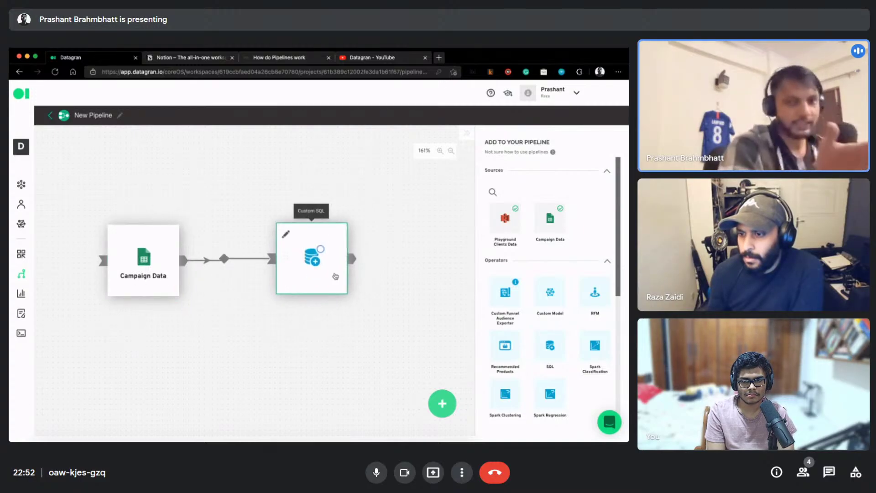
{"action": "left_click_drag", "start_coordinate": [314, 264], "coordinate": [320, 266]}
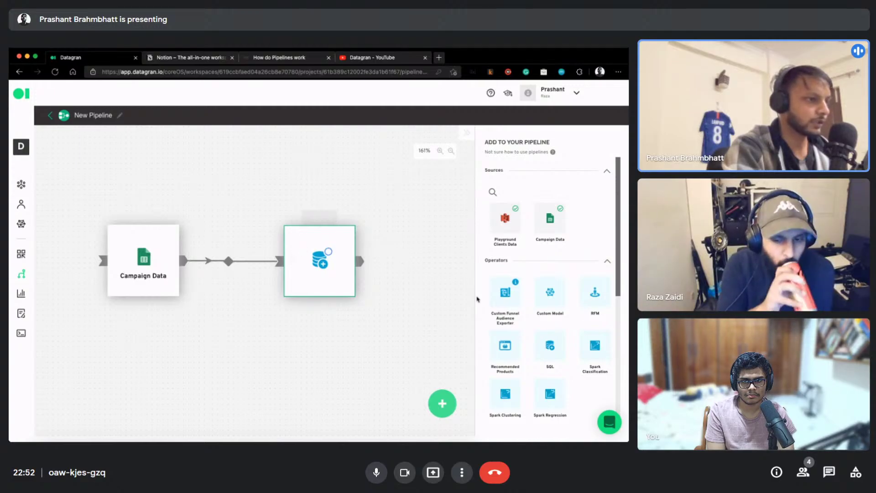
{"action": "scroll", "coordinate": [521, 335], "scroll_direction": "down", "scroll_amount": 5}
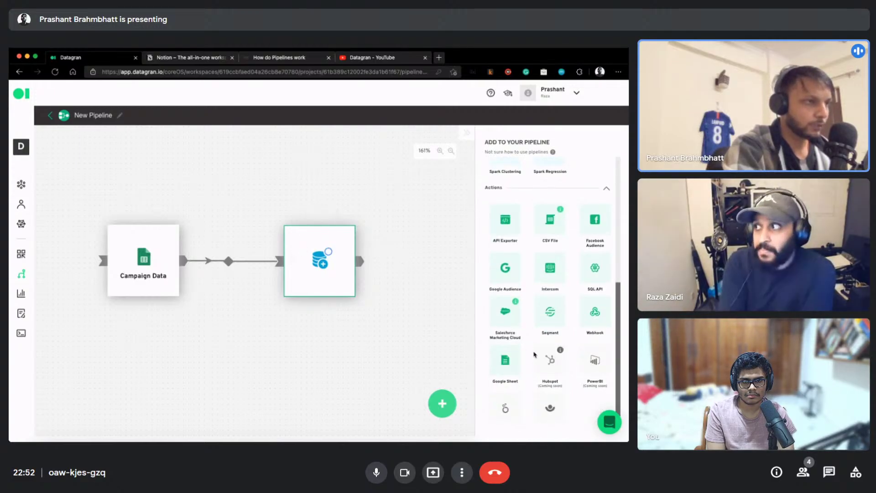
{"action": "scroll", "coordinate": [534, 351], "scroll_direction": "up", "scroll_amount": 5}
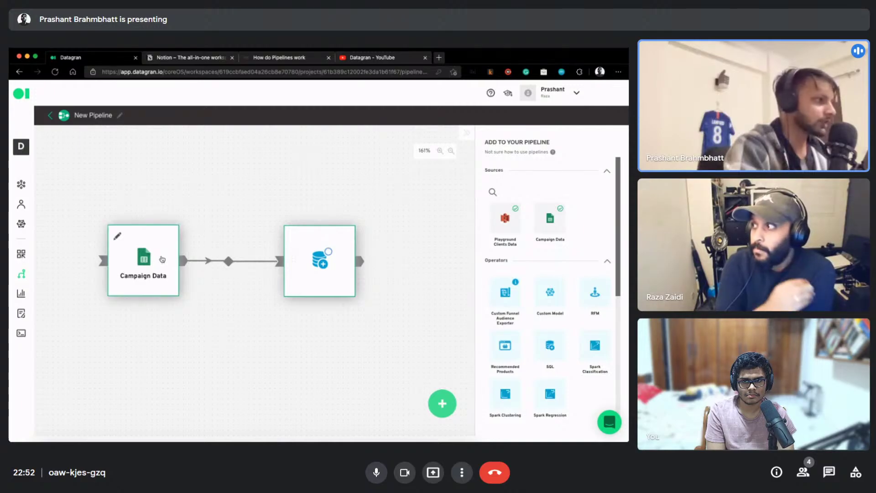
Delete the Campaign Data and Custom SQL nodes from the Datagran canvas and open a blank tab
{"action": "left_click", "coordinate": [118, 237]}
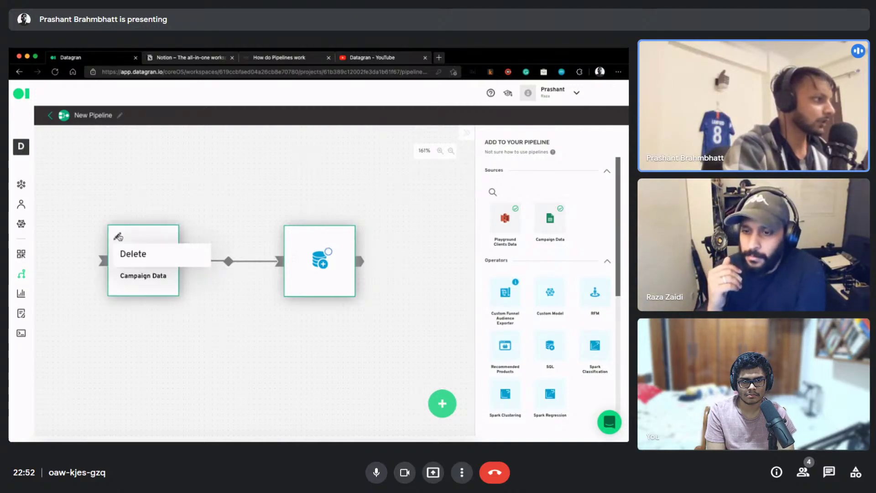
{"action": "left_click", "coordinate": [128, 251]}
{"action": "left_click", "coordinate": [294, 238]}
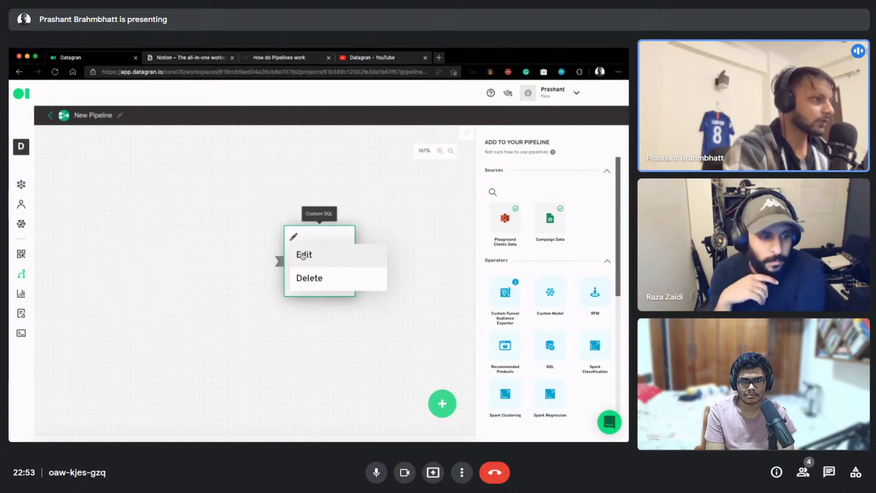
{"action": "left_click", "coordinate": [309, 278]}
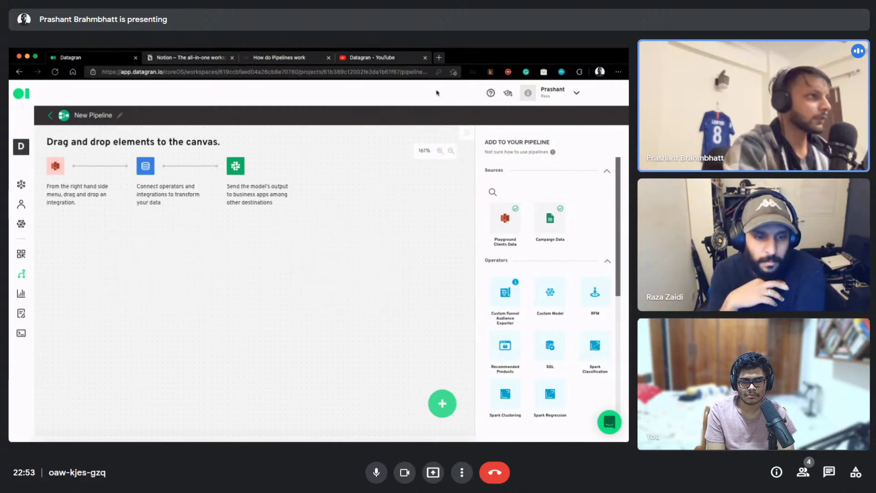
{"action": "left_click", "coordinate": [439, 58]}
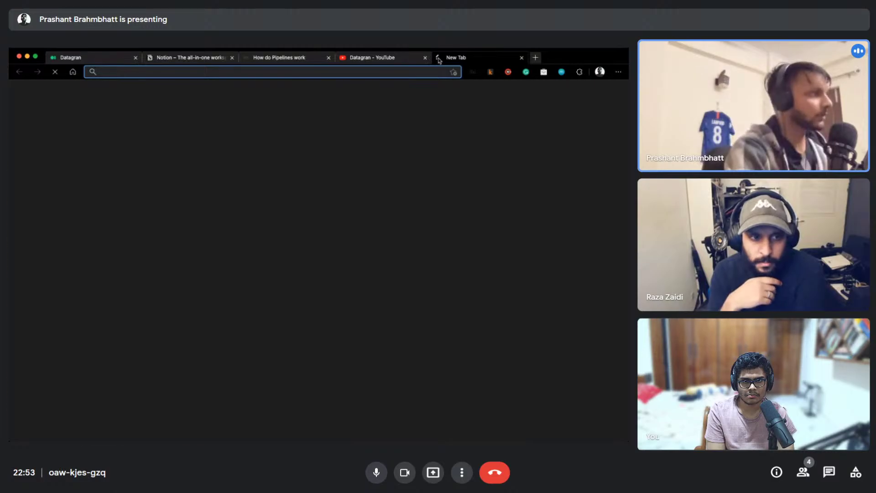
Go to colab.research.google.com and create the new notebook Untitled7.ipynb
{"action": "type", "text": "colab.research.google.com"}
{"action": "key", "text": "Return"}
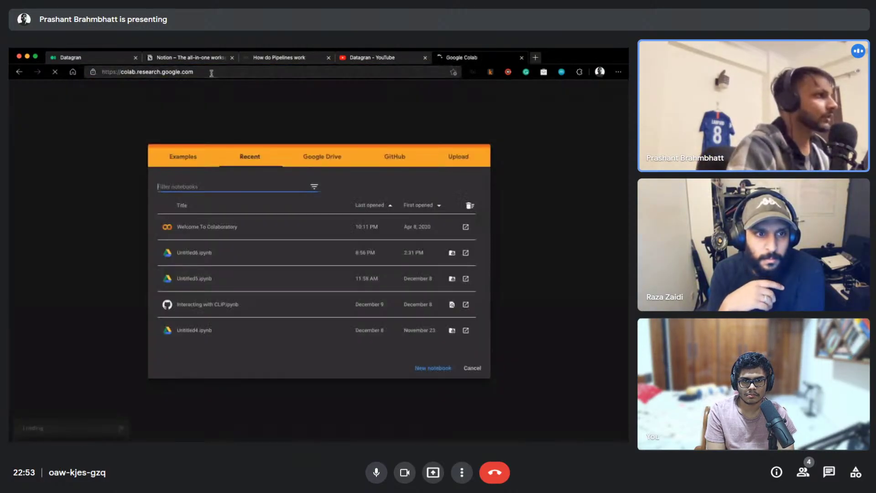
{"action": "left_click", "coordinate": [440, 370]}
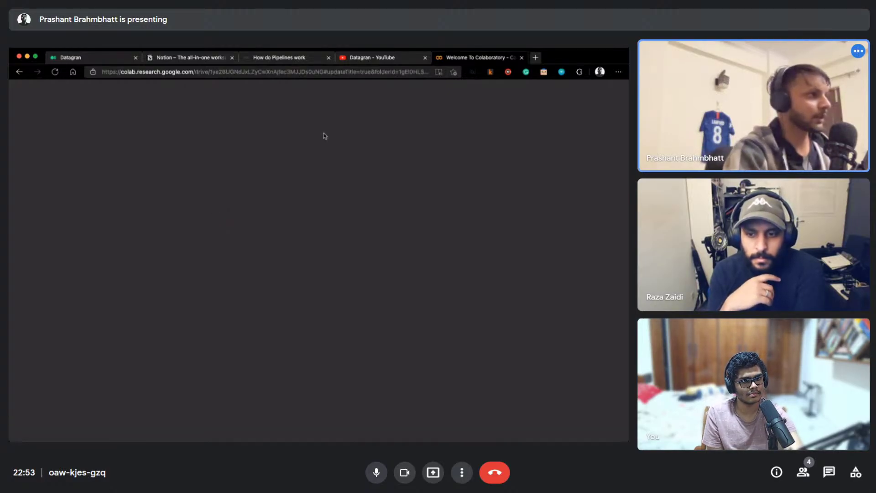
{"action": "left_click", "coordinate": [76, 62]}
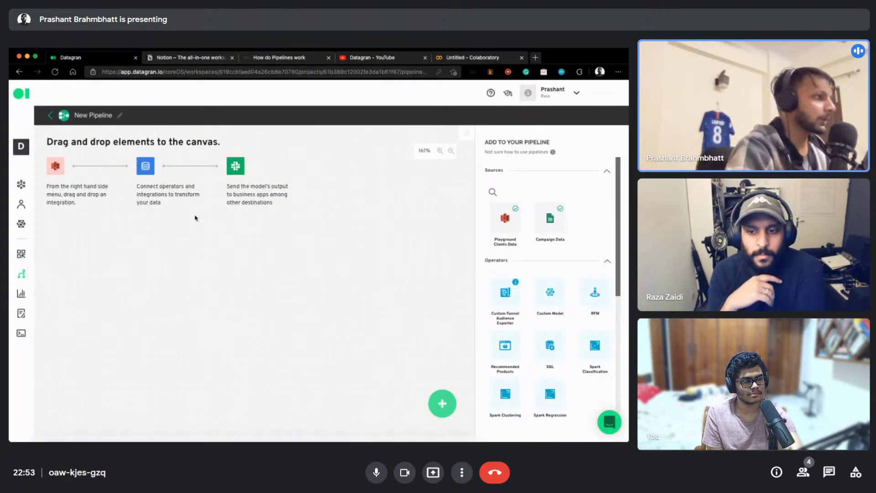
{"action": "left_click", "coordinate": [476, 59]}
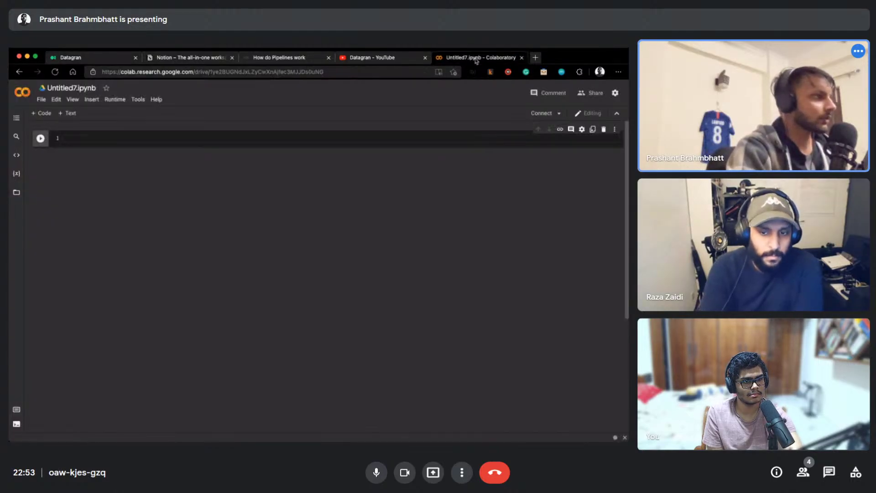
Run 'import pandas as pd' and upload train.csv into the notebook's session files
{"action": "type", "text": "impo"}
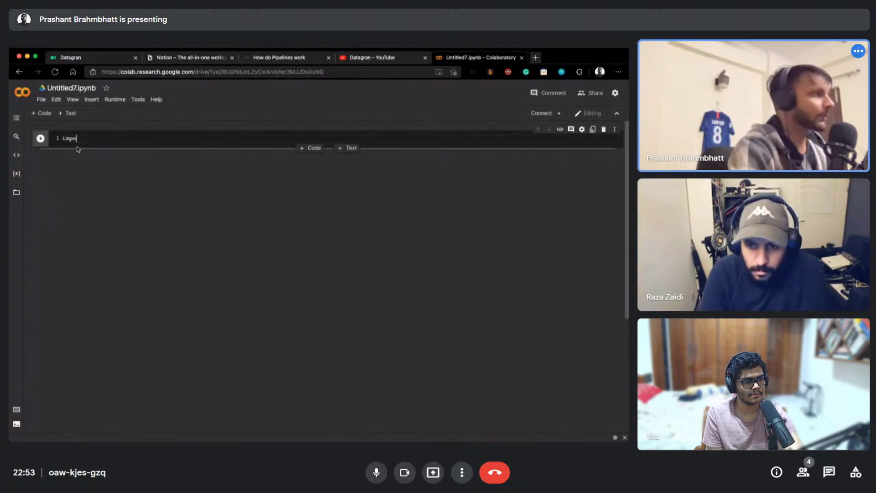
{"action": "type", "text": "rt pandas as"}
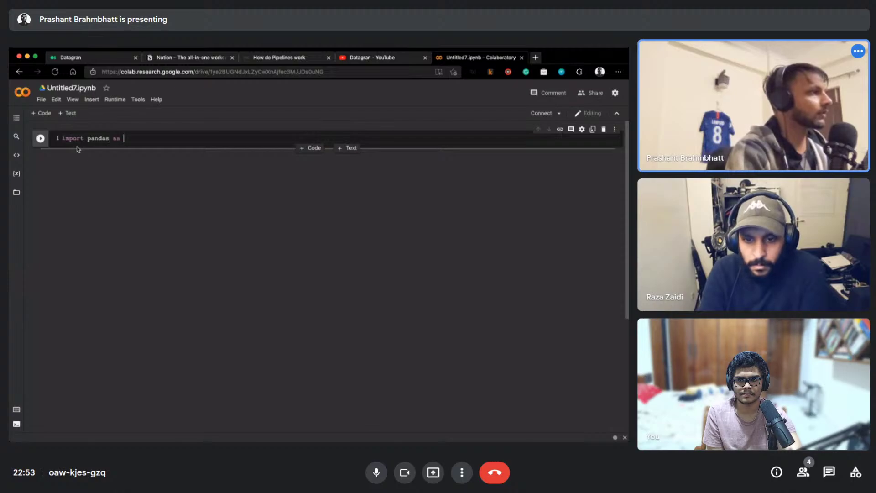
{"action": "type", "text": " pd"}
{"action": "key", "text": "shift+Return"}
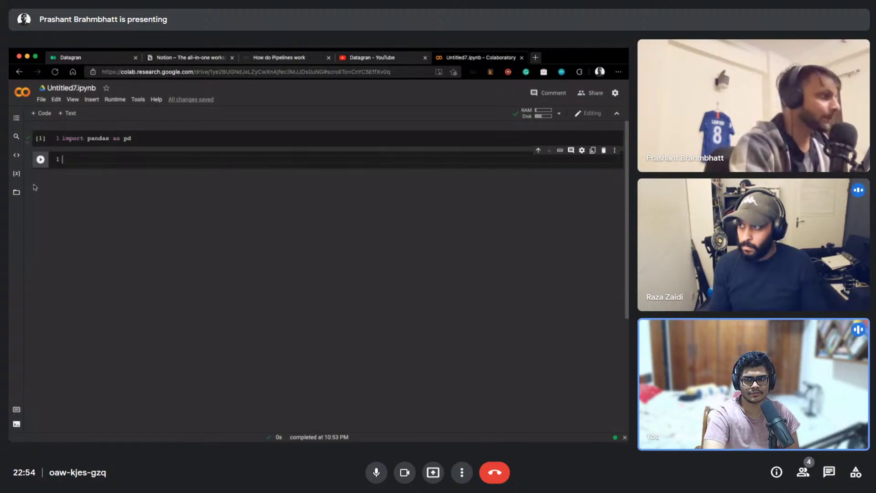
{"action": "left_click", "coordinate": [17, 193]}
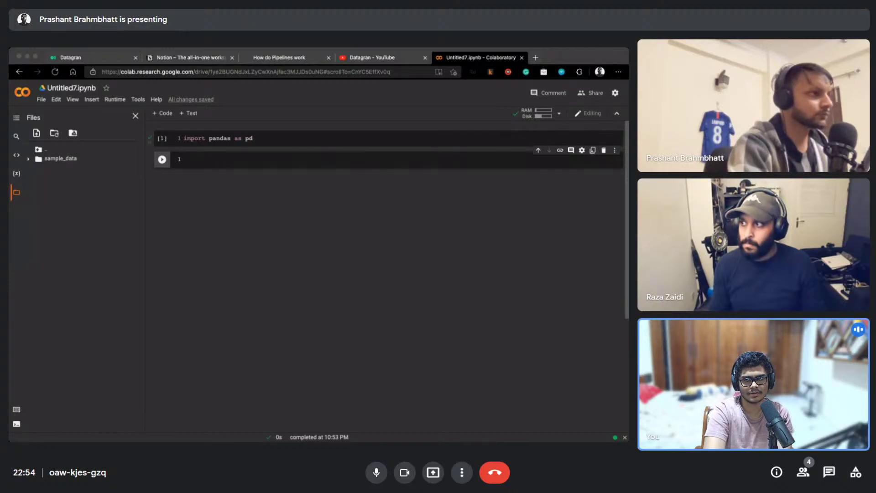
{"action": "left_click_drag", "start_coordinate": [122, 198], "coordinate": [85, 201]}
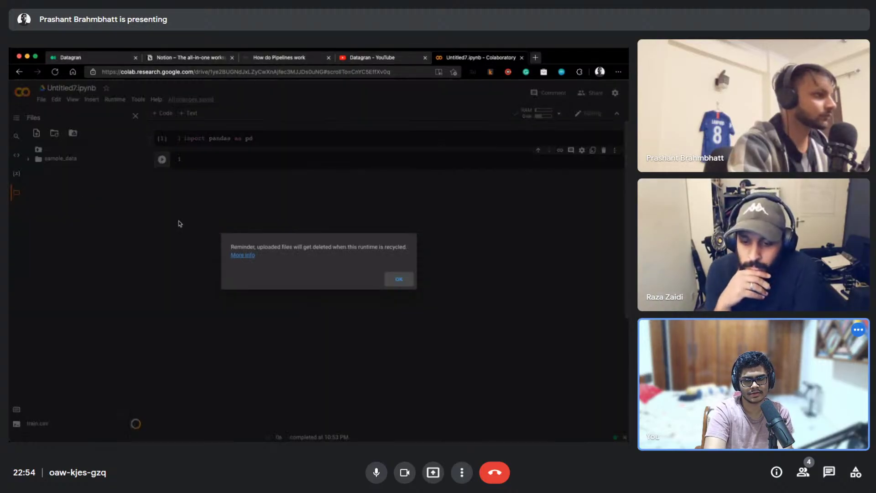
{"action": "left_click", "coordinate": [397, 277]}
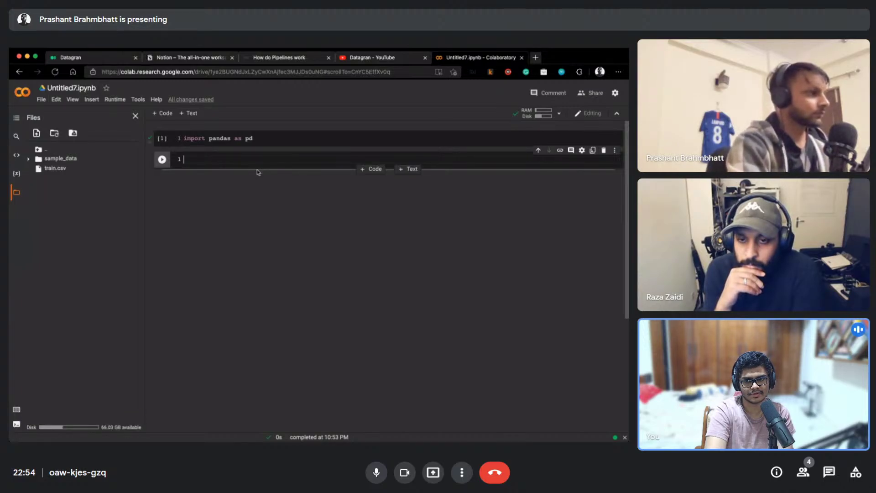
Run df = pd.read_csv('train.csv') with df.head() to preview five rows, then hide the Files panel
{"action": "type", "text": "pd.read_cs"}
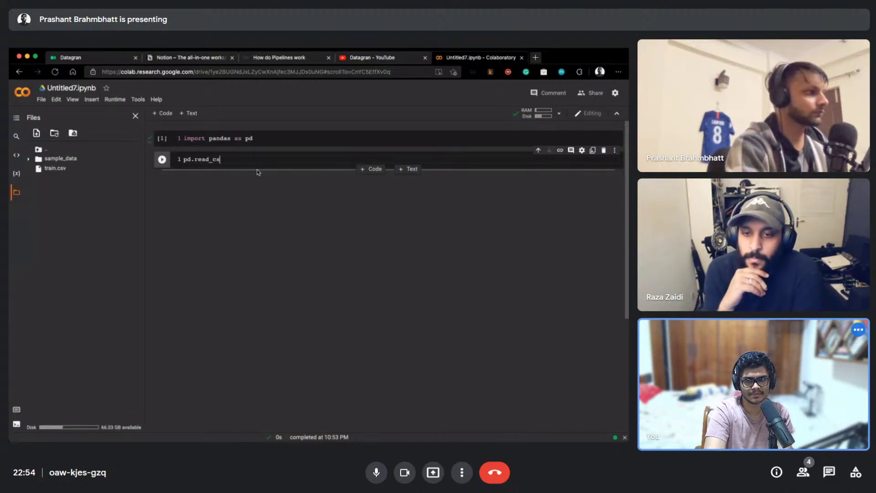
{"action": "type", "text": "v()"}
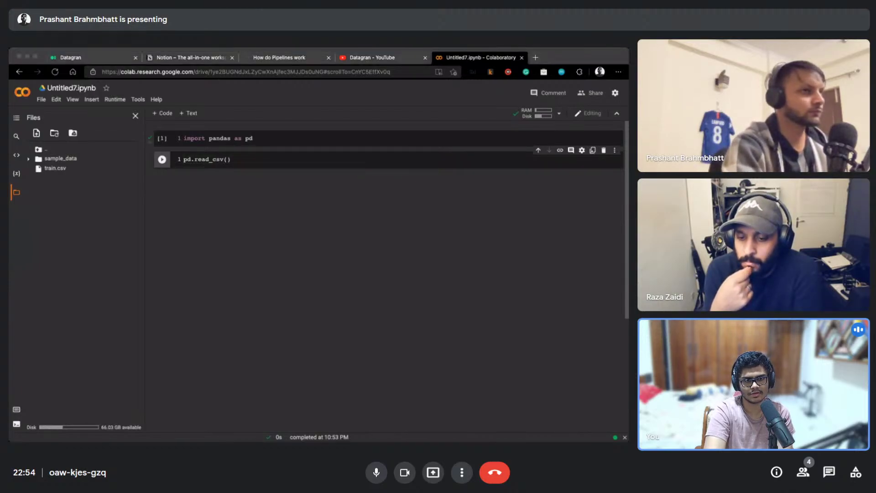
{"action": "left_click", "coordinate": [268, 161]}
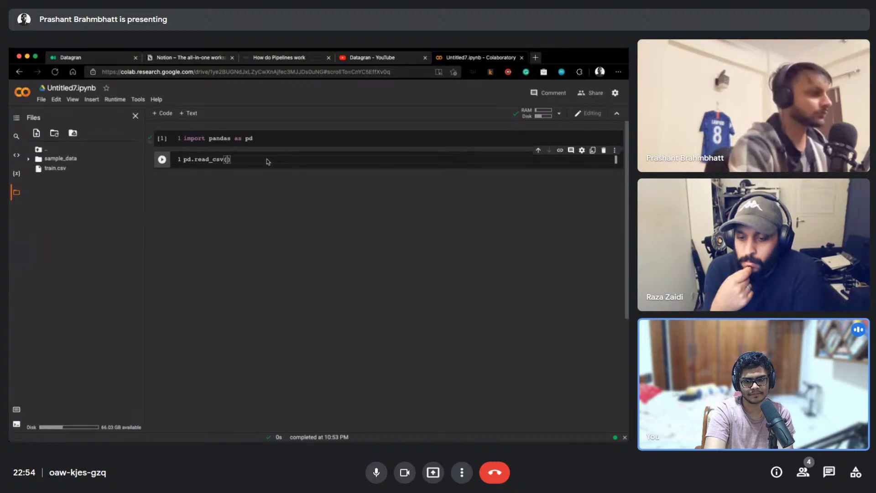
{"action": "type", "text": "'train.csv"}
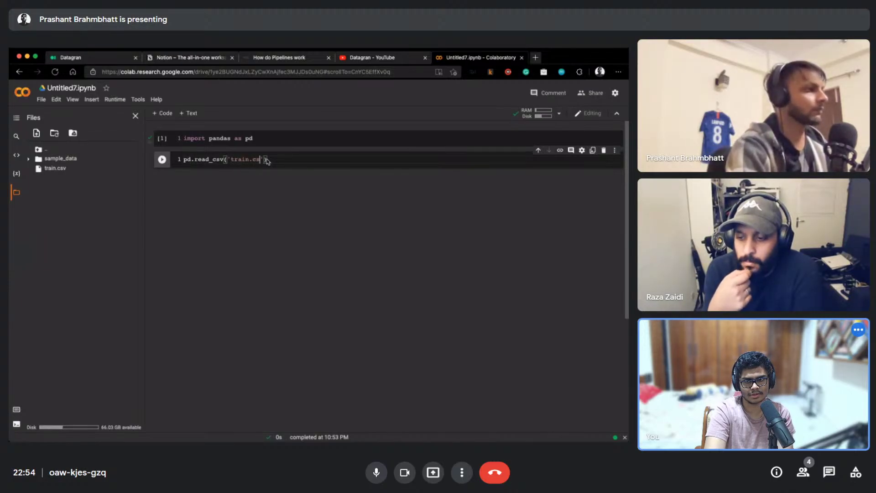
{"action": "key", "text": "Home"}
{"action": "type", "text": "df ="}
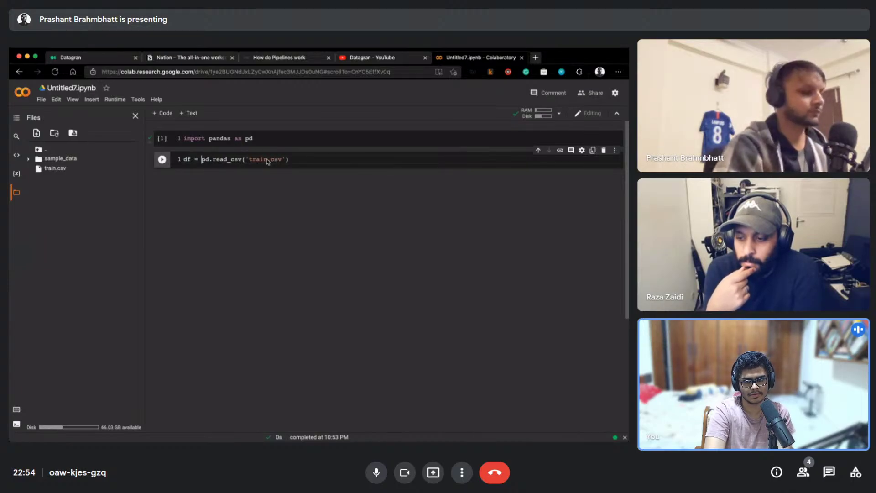
{"action": "key", "text": "End"}
{"action": "key", "text": "Return"}
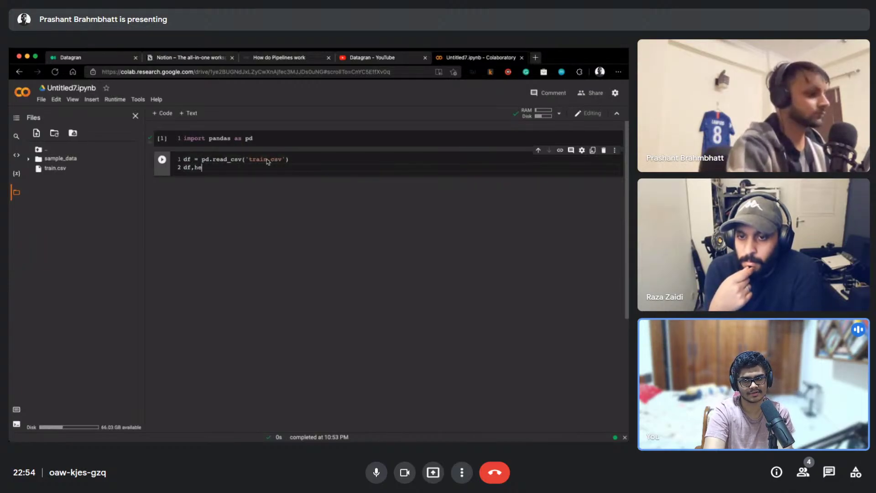
{"action": "type", "text": "df.head"}
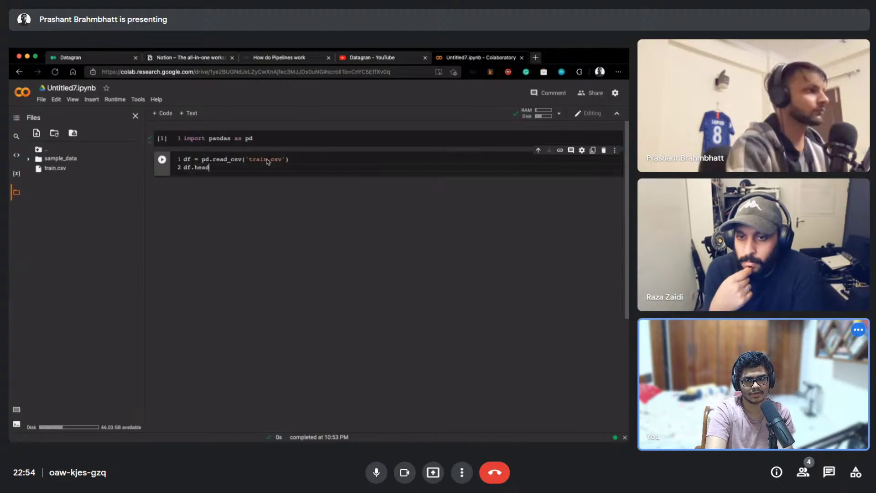
{"action": "type", "text": "()"}
{"action": "key", "text": "shift+Return"}
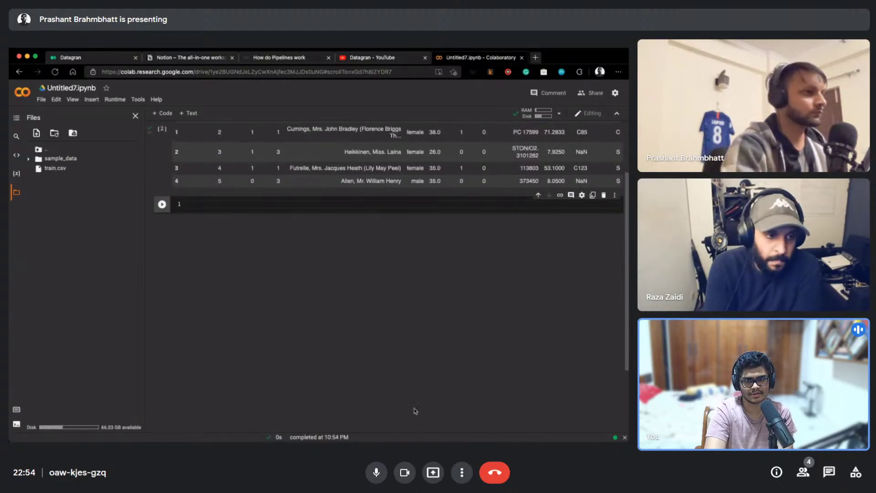
{"action": "scroll", "coordinate": [410, 402], "scroll_direction": "up", "scroll_amount": 2}
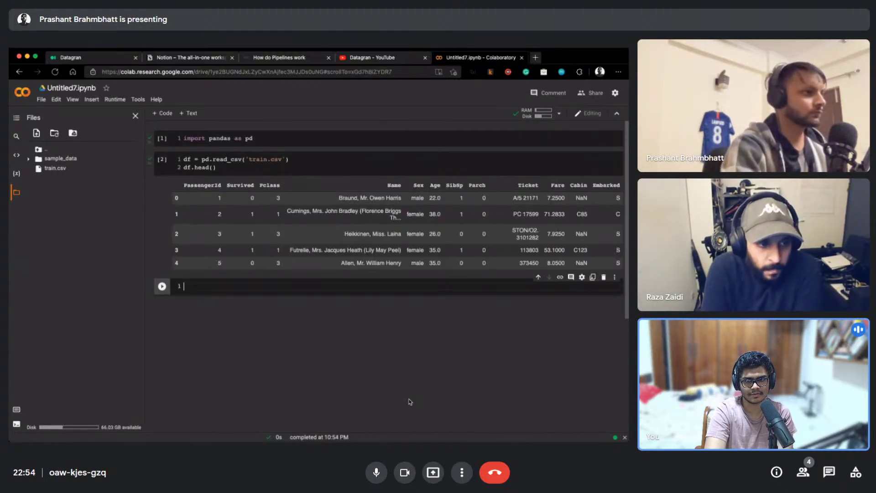
{"action": "left_click", "coordinate": [16, 194]}
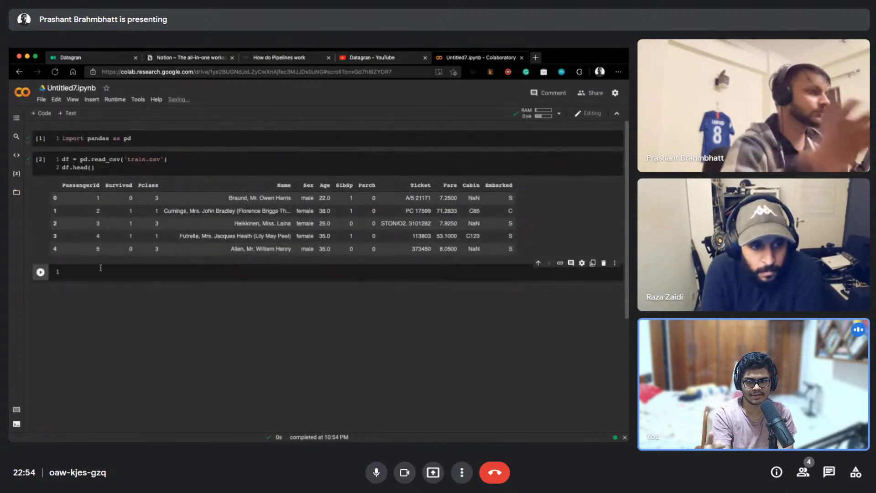
In a new cell, write df.drop(['PassengerId', 'Name', 'Ticket', 'Cabin'], axis=1)
{"action": "left_click", "coordinate": [107, 269]}
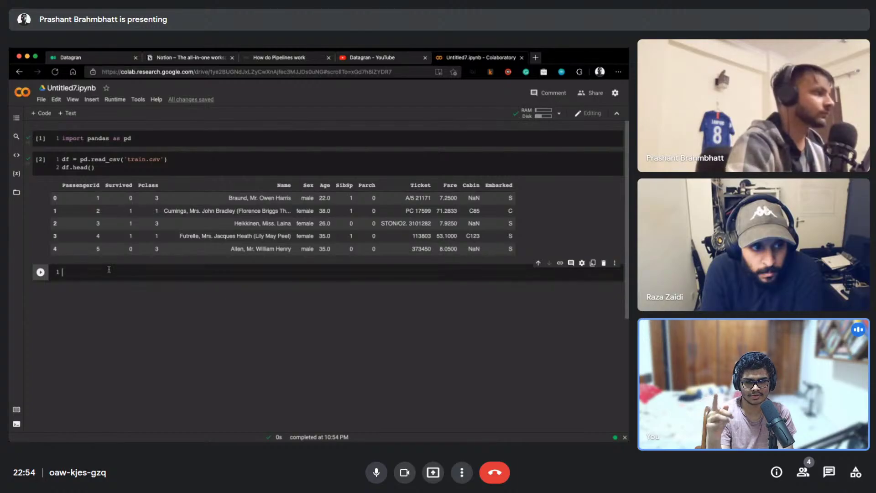
{"action": "type", "text": "df."}
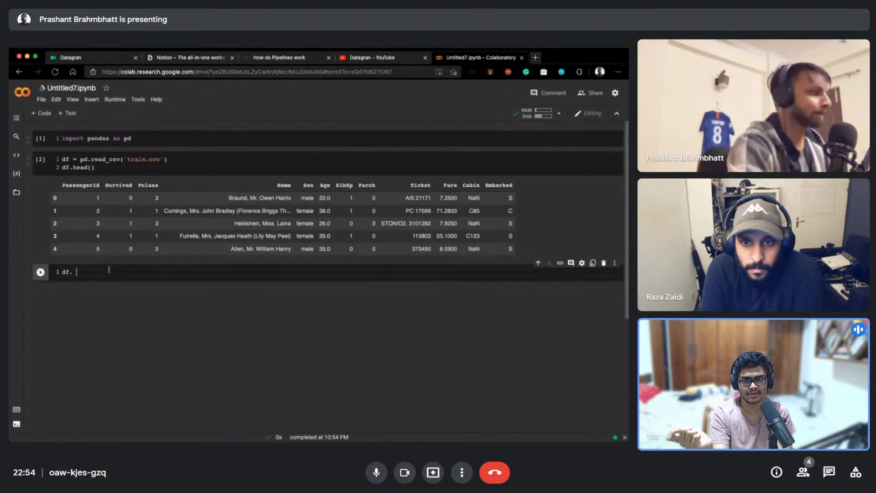
{"action": "type", "text": " df"}
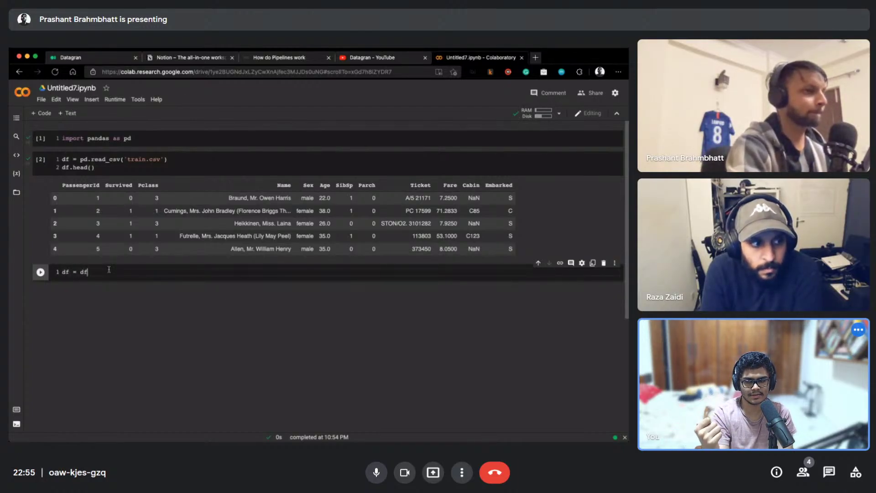
{"action": "type", "text": ".drop(["}
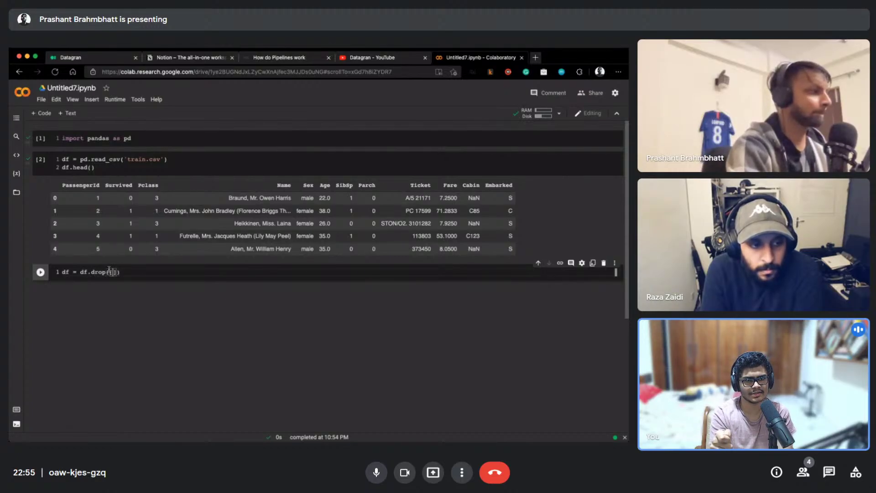
{"action": "type", "text": "'Passe"}
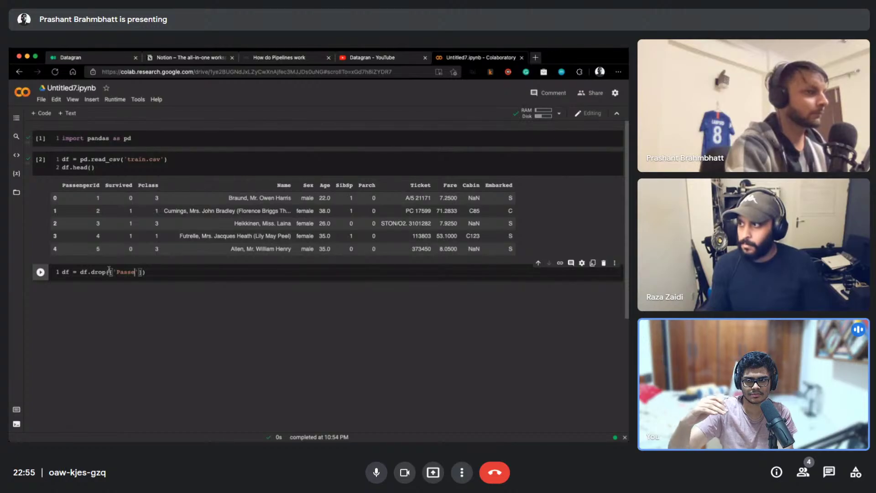
{"action": "type", "text": "nger"}
{"action": "type", "text": "Id',"}
{"action": "type", "text": " 'Name"}
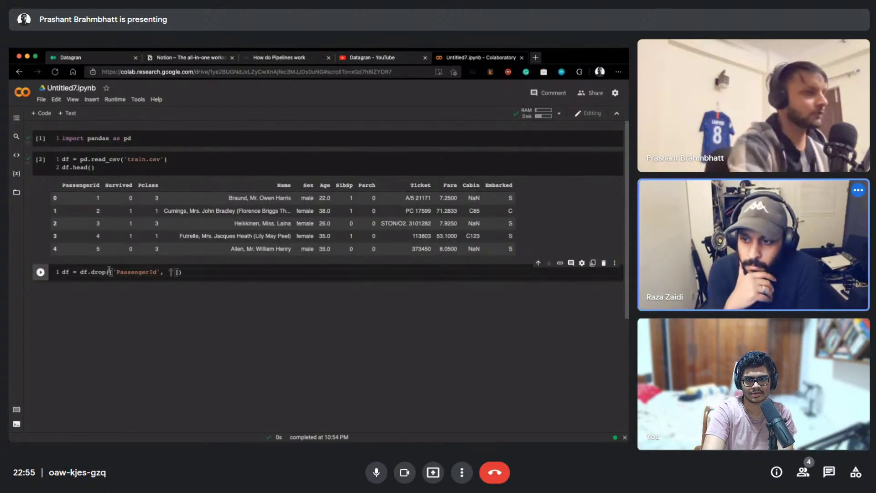
{"action": "type", "text": "', '"}
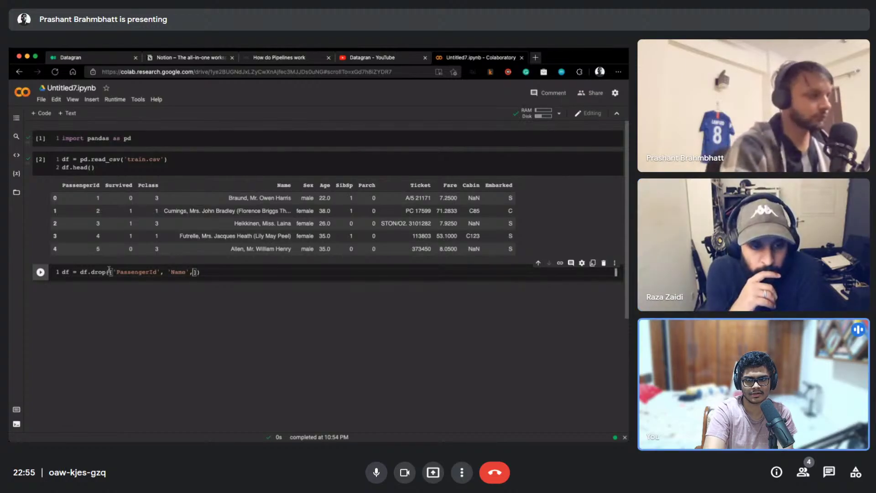
{"action": "type", "text": "Ticket"}
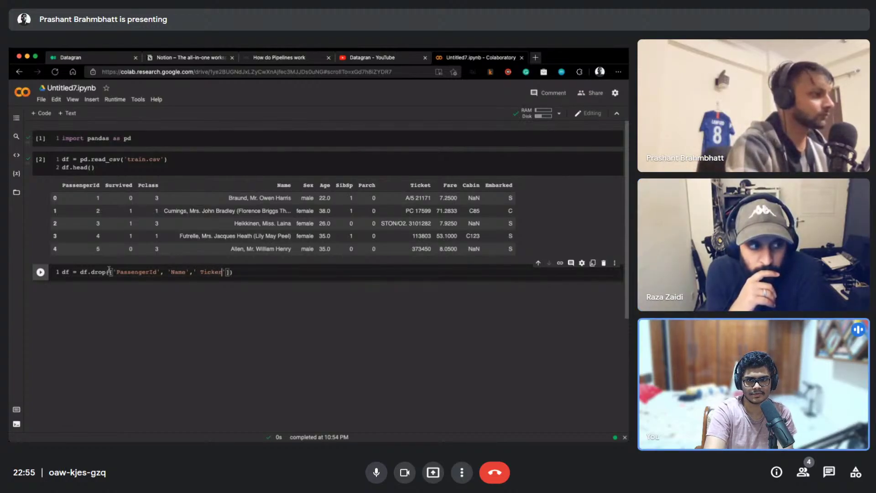
{"action": "key", "text": "Left"}
{"action": "type", "text": ", '"}
{"action": "type", "text": "Cabin"}
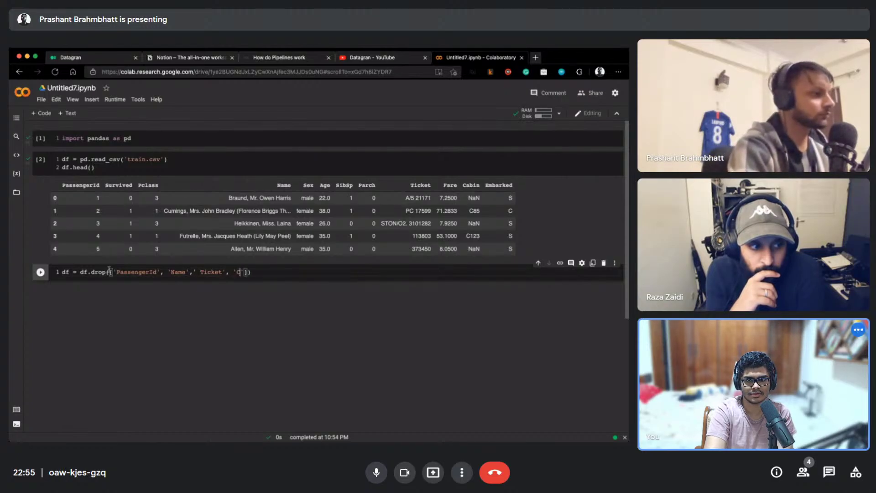
{"action": "key", "text": "Right"}
{"action": "type", "text": ", axis =1"}
{"action": "key", "text": "BackSpace"}
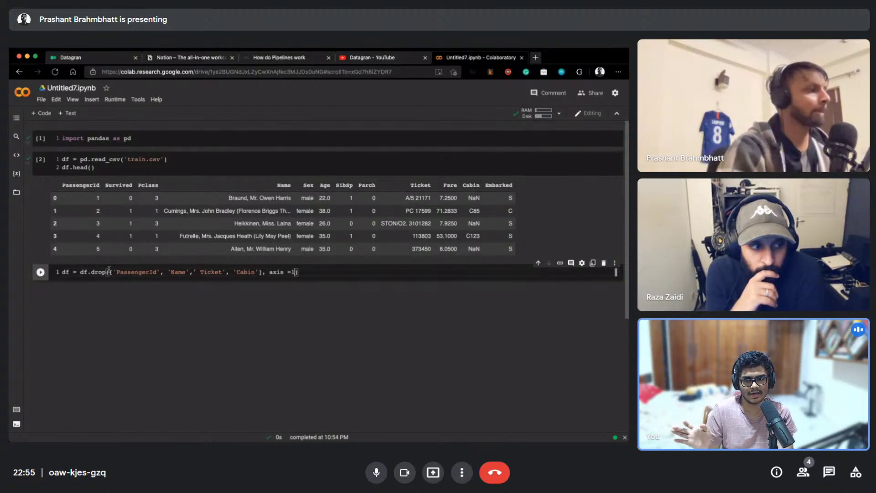
Add df = df.dropna() and df.head() lines, then run the cell
{"action": "key", "text": "Right"}
{"action": "key", "text": "Return"}
{"action": "type", "text": "df = "}
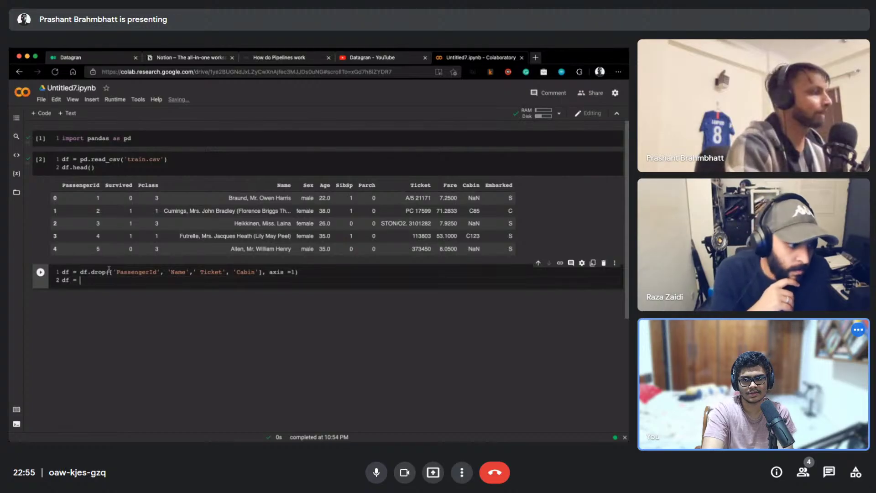
{"action": "type", "text": "df.dropna("}
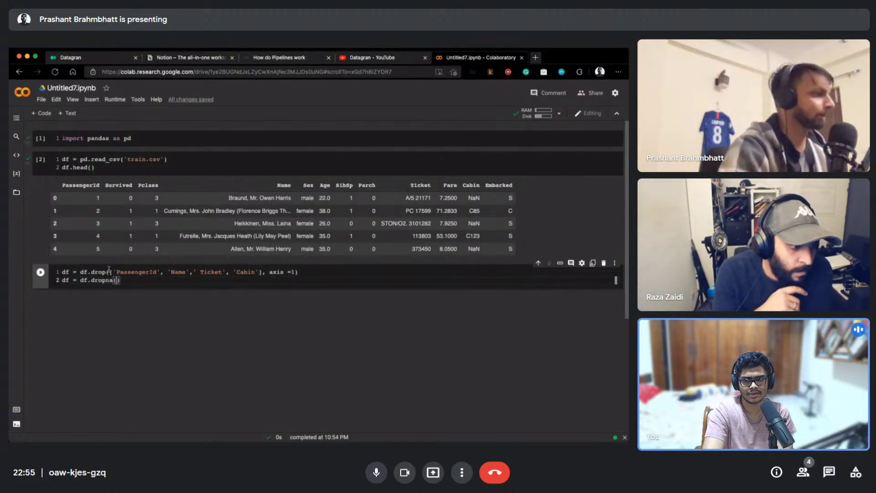
{"action": "key", "text": "Right"}
{"action": "key", "text": "Return"}
{"action": "type", "text": "df.head("}
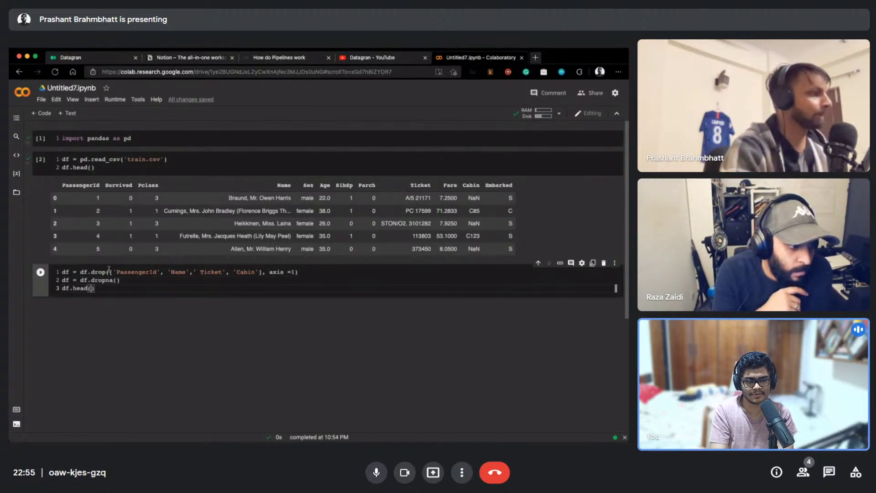
{"action": "key", "text": "shift+Return"}
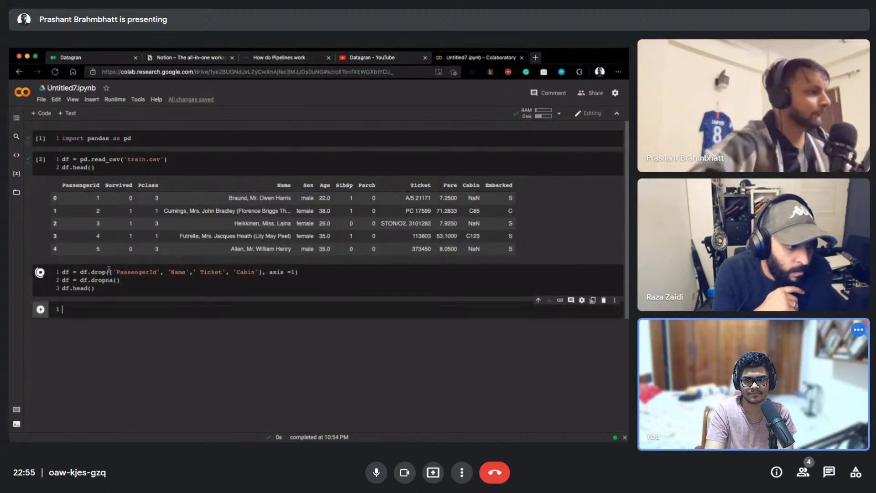
Correct ' Ticket' to 'Ticket' and re-run the drop cell, leaving Survived through Embarked columns
{"action": "scroll", "coordinate": [260, 294], "scroll_direction": "up", "scroll_amount": 3}
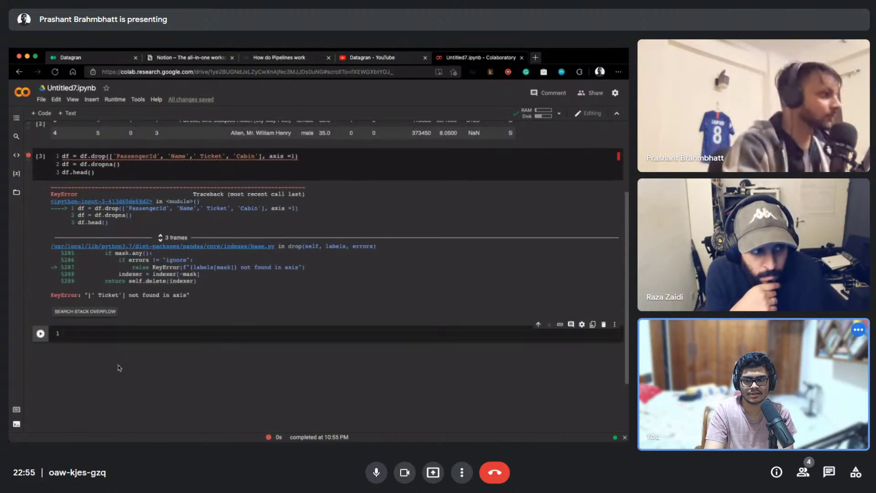
{"action": "left_click", "coordinate": [202, 272]}
{"action": "key", "text": "BackSpace"}
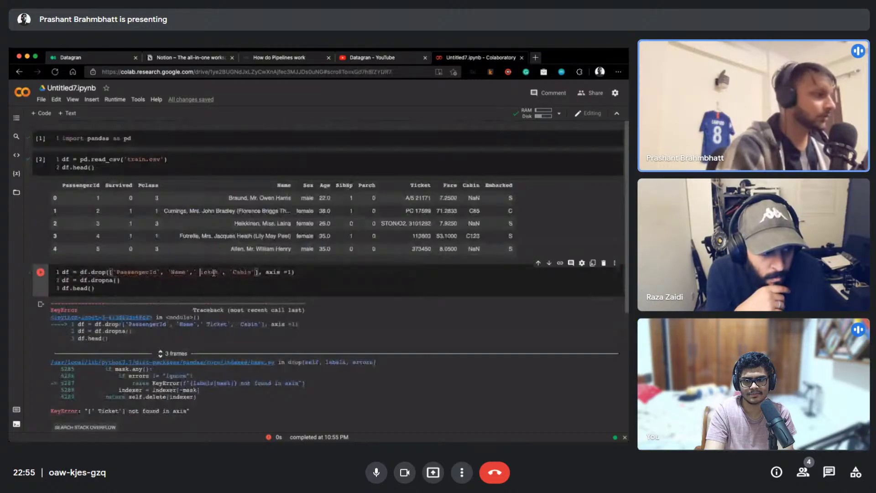
{"action": "key", "text": "shift+Return"}
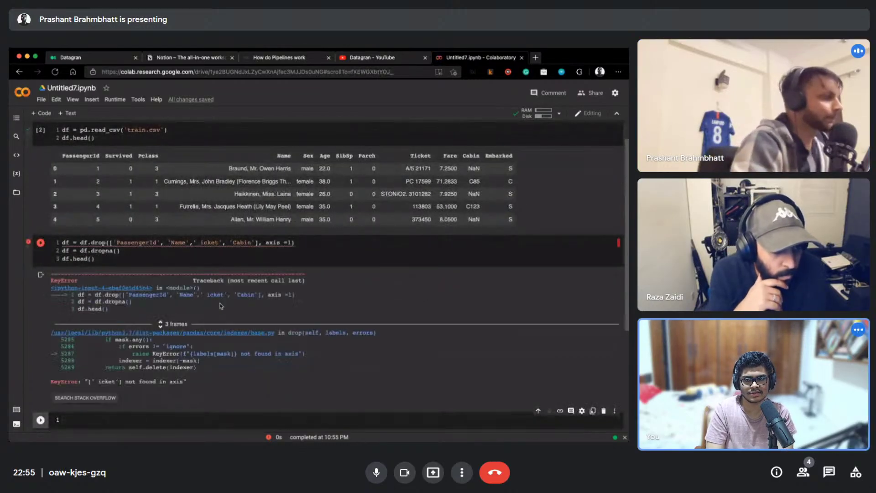
{"action": "left_click", "coordinate": [203, 243]}
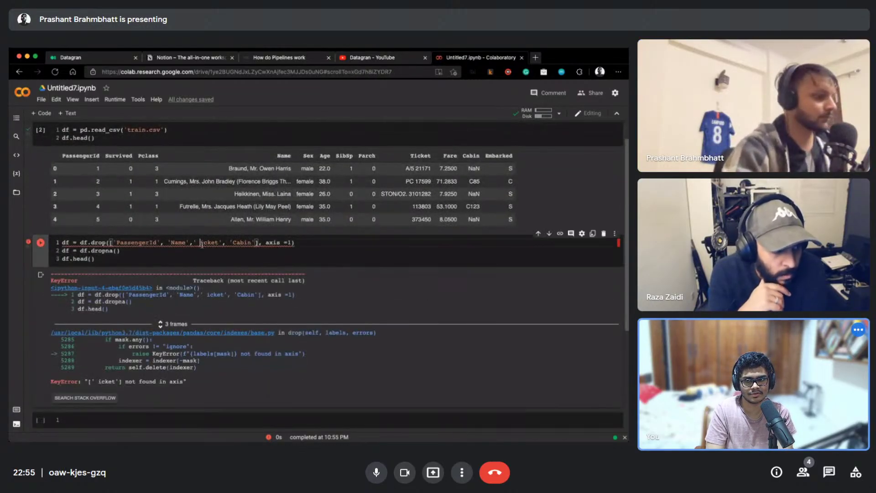
{"action": "key", "text": "BackSpace"}
{"action": "type", "text": "T"}
{"action": "key", "text": "shift+Return"}
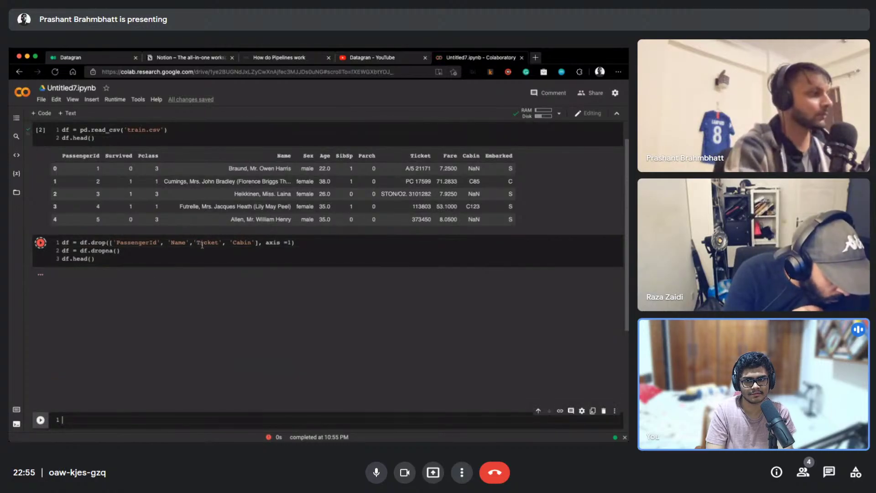
{"action": "scroll", "coordinate": [196, 252], "scroll_direction": "up", "scroll_amount": 1}
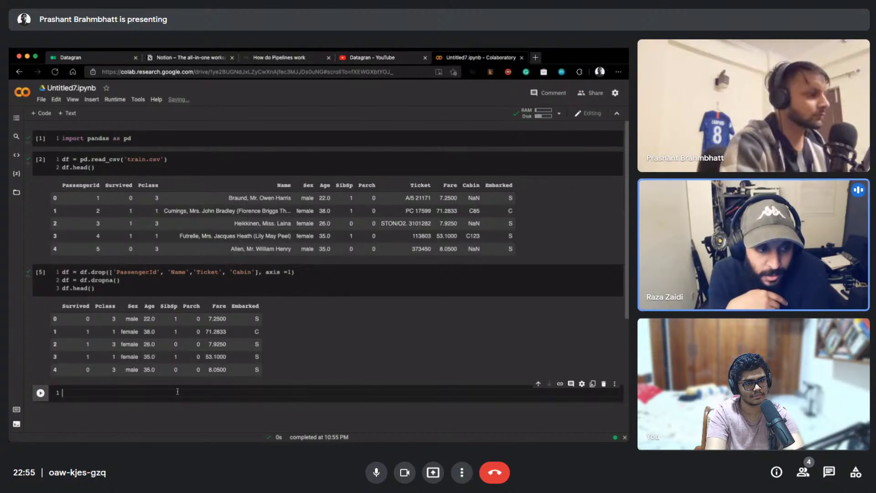
Compare df.shape with df.dropna().shape, both (712, 8), then trim the code to df.shape
{"action": "type", "text": "df.shape, df."}
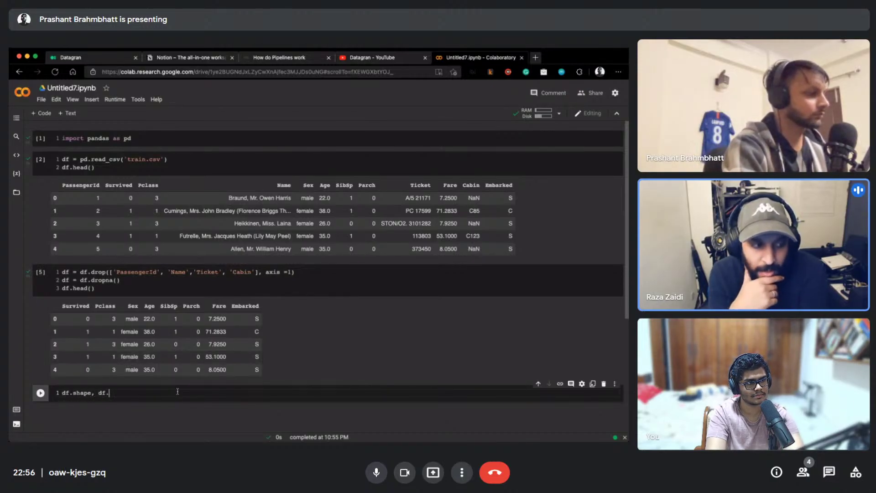
{"action": "type", "text": "dropna("}
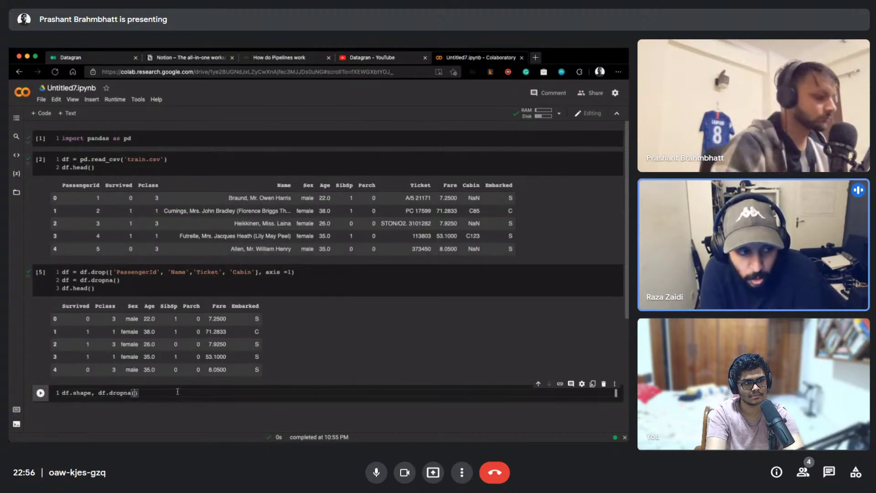
{"action": "type", "text": ").shape"}
{"action": "key", "text": "shift+Return"}
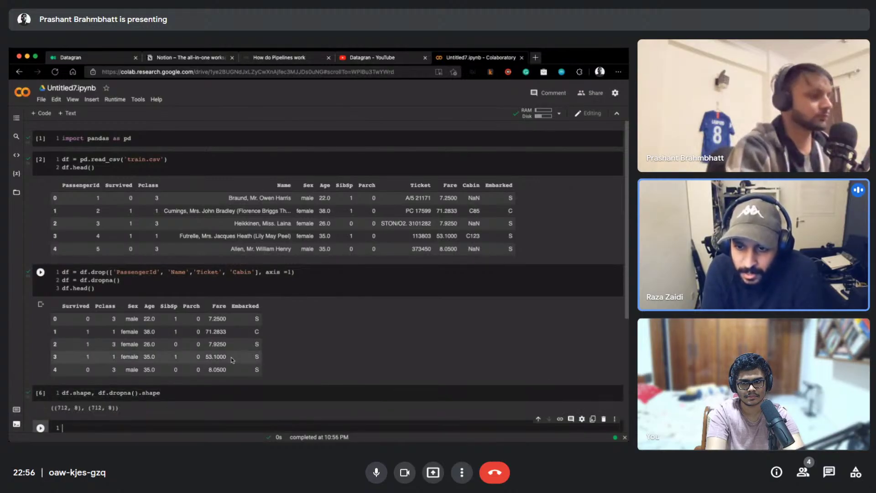
{"action": "left_click", "coordinate": [178, 390]}
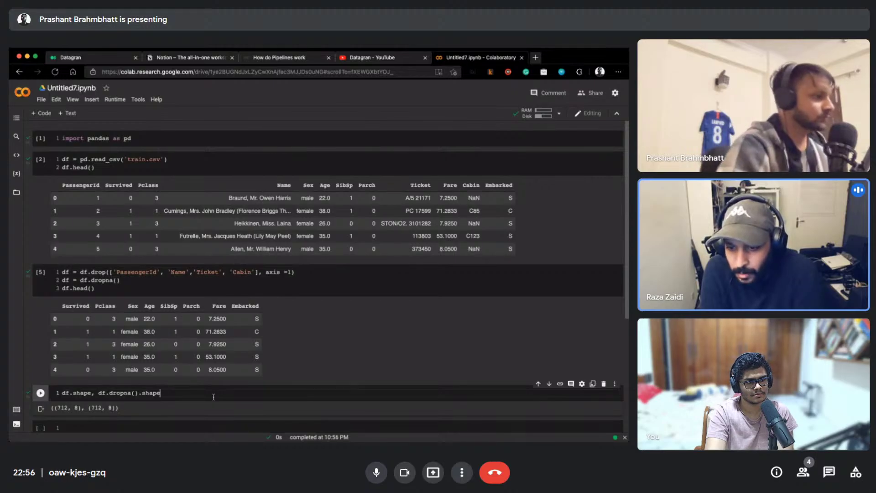
{"action": "key", "text": "alt+shift+Left"}
{"action": "key", "text": "alt+shift+Left"}
{"action": "key", "text": "alt+shift+Left"}
{"action": "key", "text": "alt+shift+Left"}
{"action": "key", "text": "alt+shift+Left"}
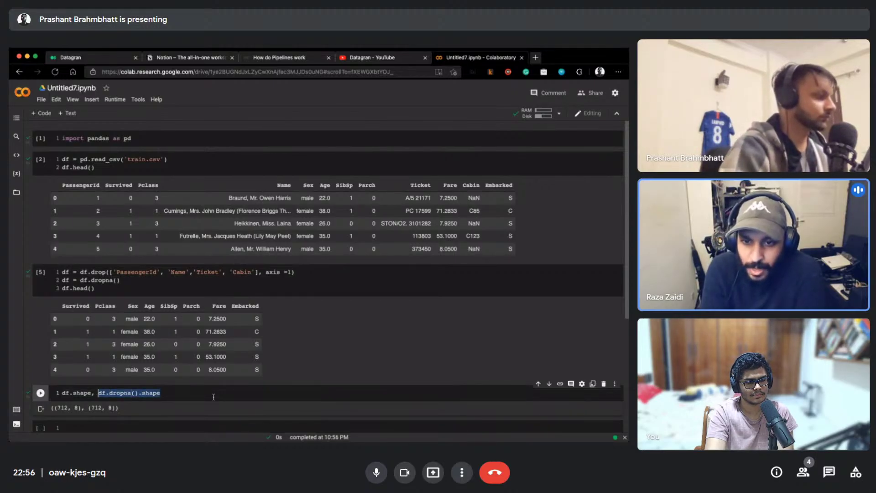
{"action": "key", "text": "BackSpace"}
{"action": "key", "text": "BackSpace"}
{"action": "key", "text": "BackSpace"}
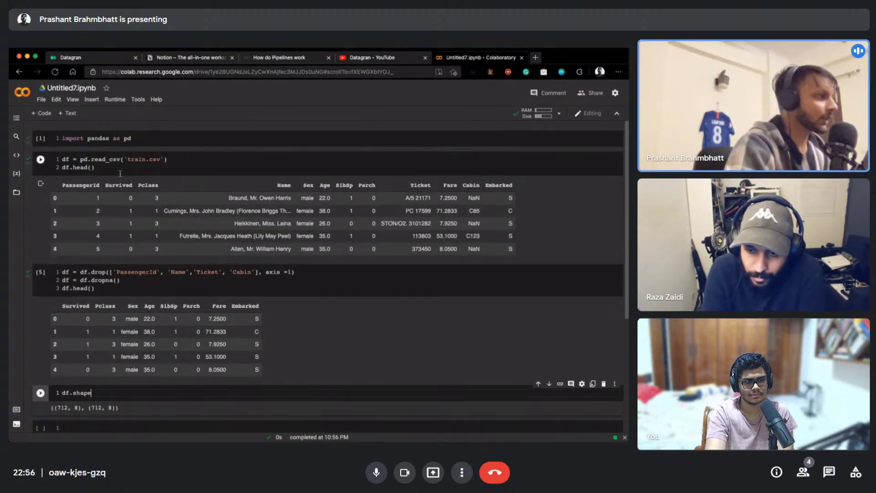
{"action": "left_click", "coordinate": [166, 169]}
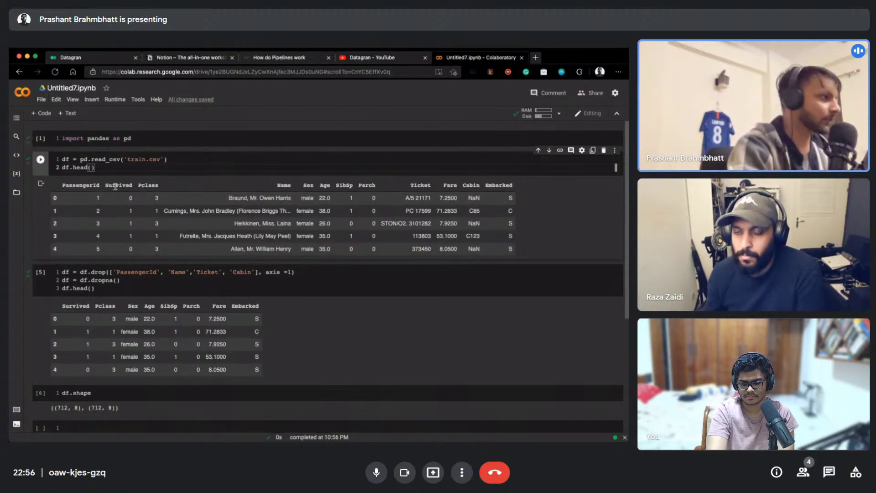
{"action": "double_click", "coordinate": [344, 185]}
{"action": "double_click", "coordinate": [366, 185]}
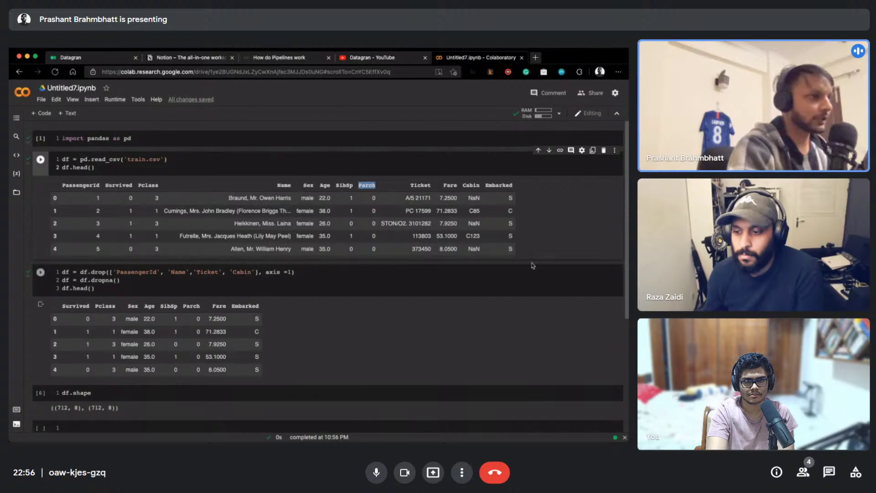
{"action": "left_click", "coordinate": [378, 283]}
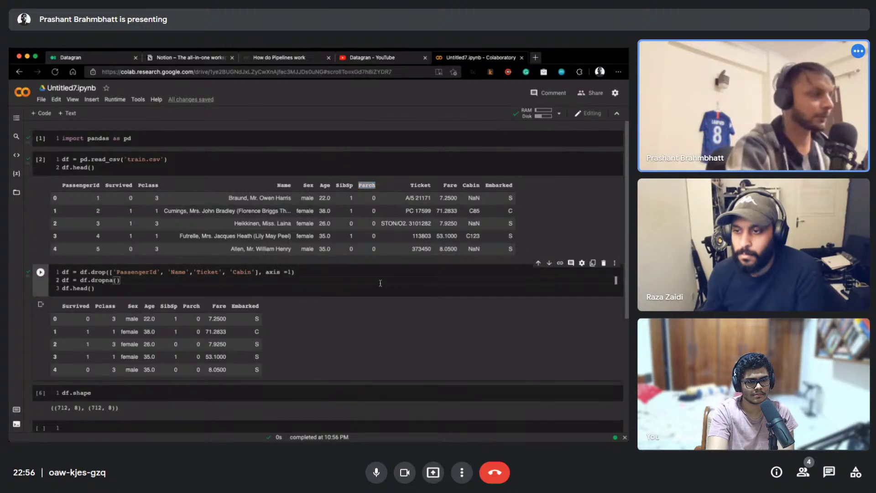
{"action": "scroll", "coordinate": [340, 291], "scroll_direction": "down", "scroll_amount": 1}
{"action": "scroll", "coordinate": [337, 291], "scroll_direction": "up", "scroll_amount": 1}
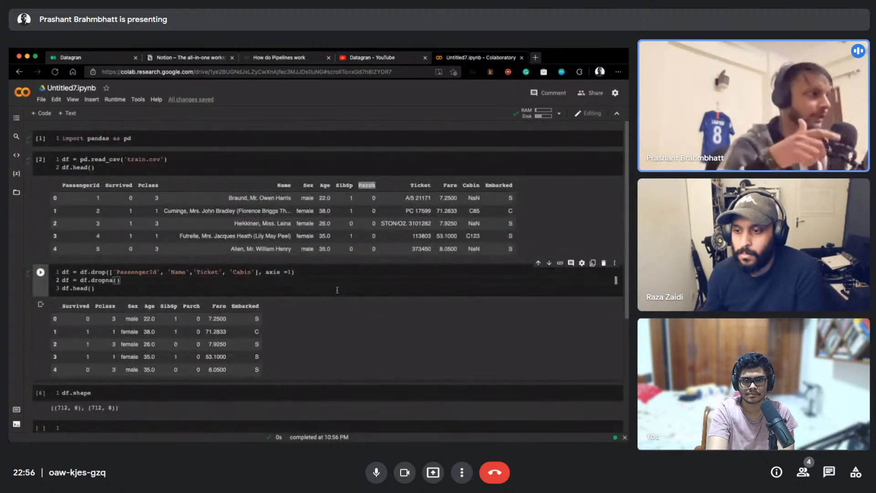
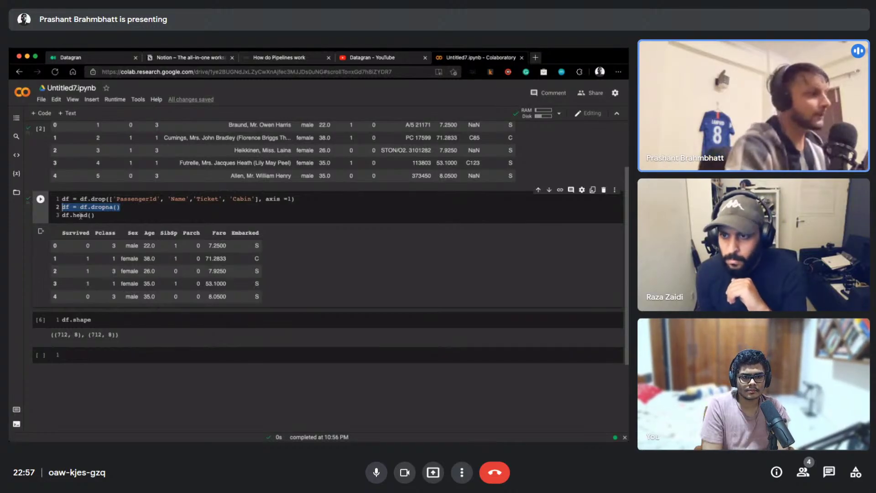
Define X as Pclass, Age, SibSp, Parch, Fare and y as Survived, and run the cell
{"action": "left_click", "coordinate": [104, 354]}
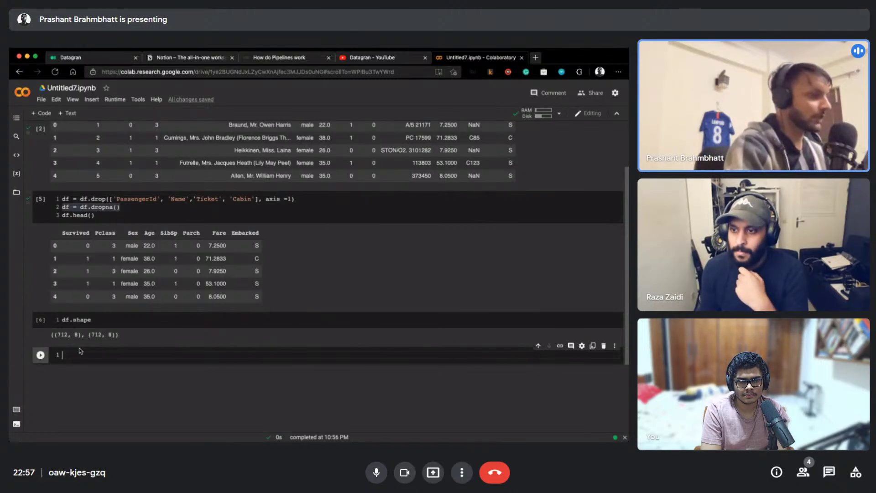
{"action": "type", "text": "X = df[['P"}
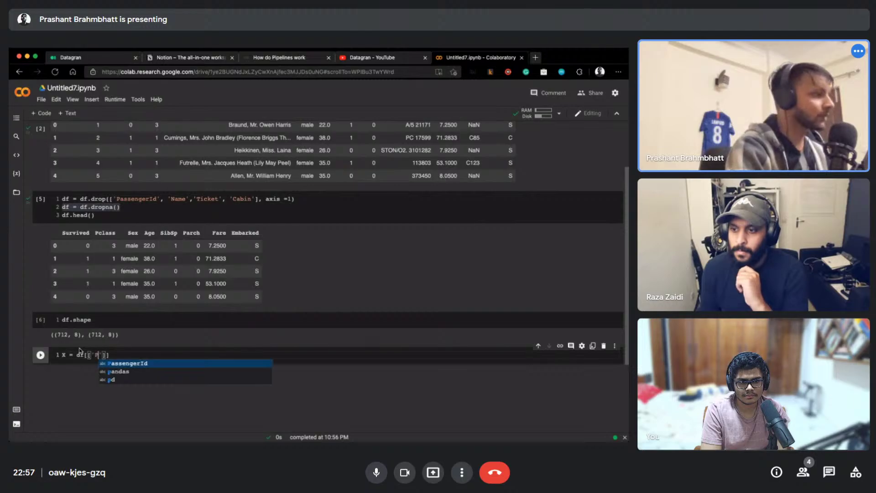
{"action": "type", "text": "class'"}
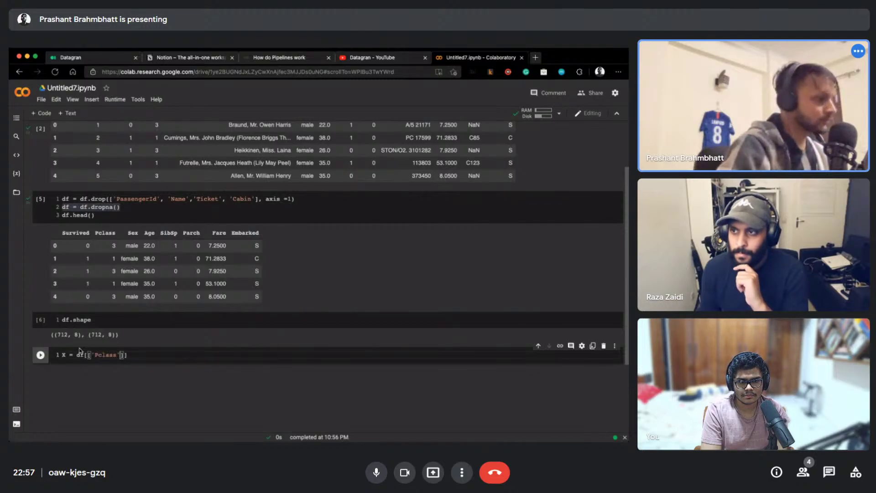
{"action": "type", "text": ", 'Age"}
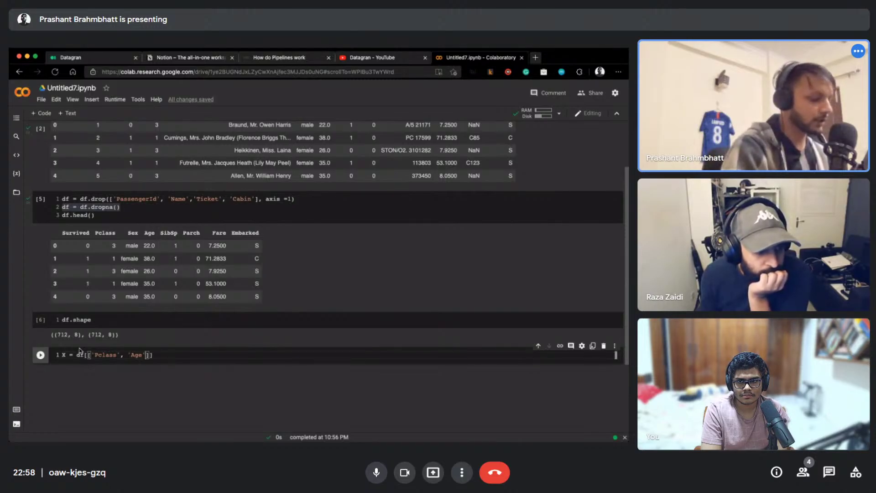
{"action": "type", "text": "', '"}
{"action": "type", "text": "SibSp', '"}
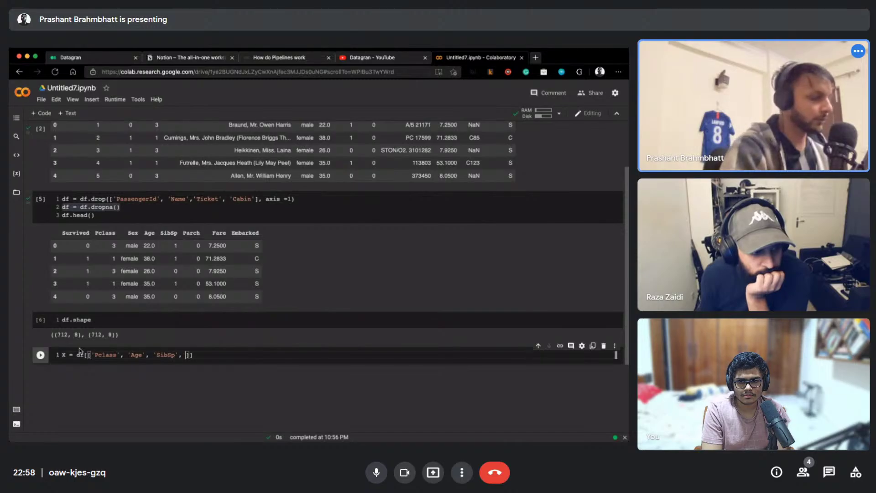
{"action": "type", "text": "Parch"}
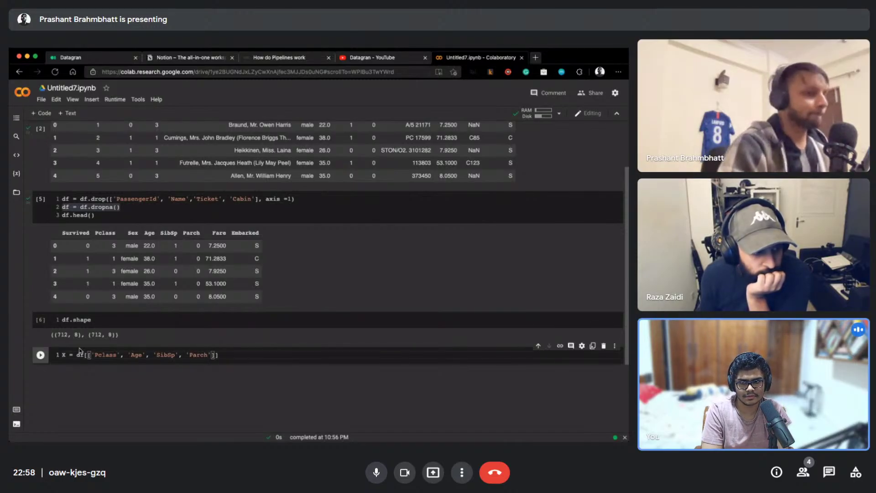
{"action": "type", "text": "', 'Fare"}
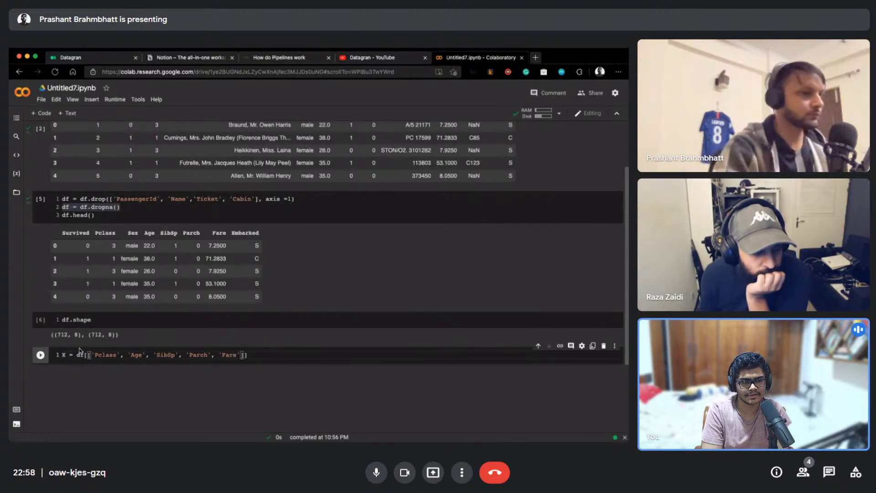
{"action": "key", "text": "End"}
{"action": "key", "text": "Return"}
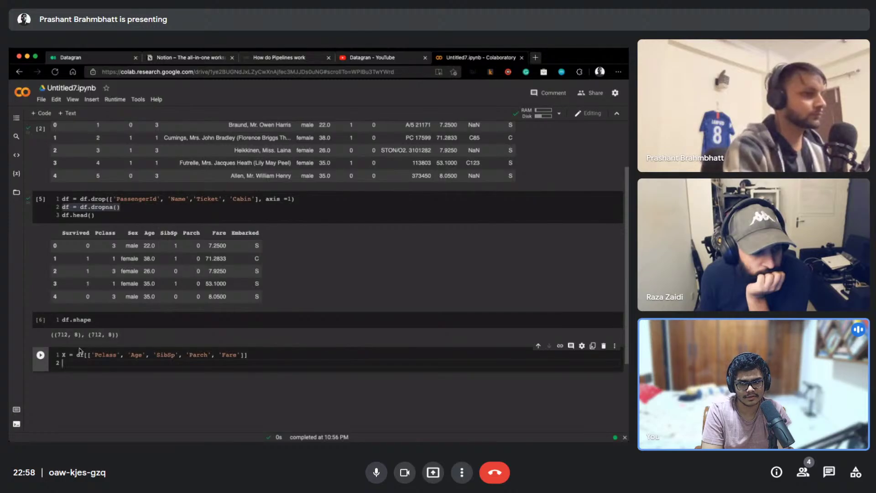
{"action": "type", "text": "y -= d"}
{"action": "key", "text": "BackSpace"}
{"action": "key", "text": "BackSpace"}
{"action": "key", "text": "BackSpace"}
{"action": "key", "text": "BackSpace"}
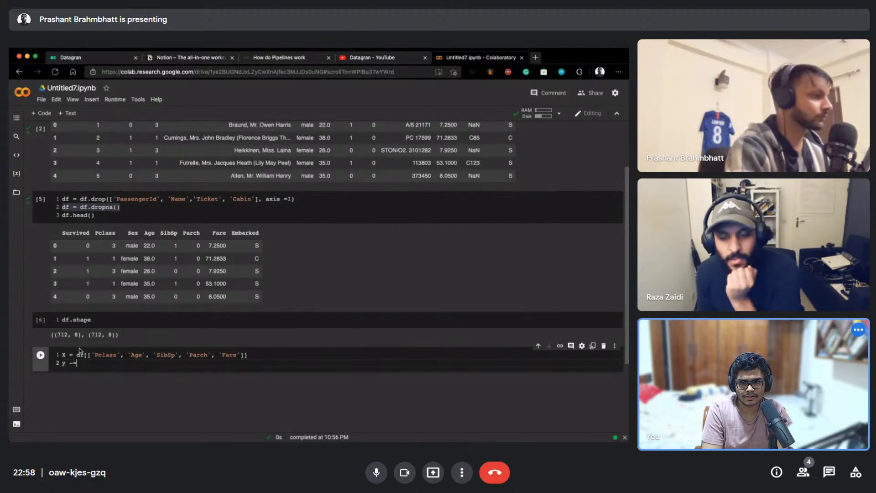
{"action": "type", "text": "= df['Survi"}
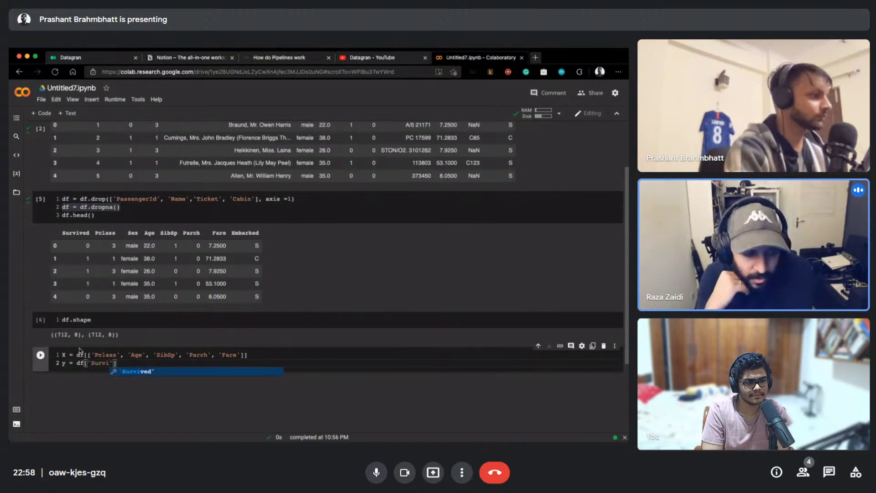
{"action": "type", "text": "v"}
{"action": "key", "text": "Tab"}
{"action": "type", "text": "]"}
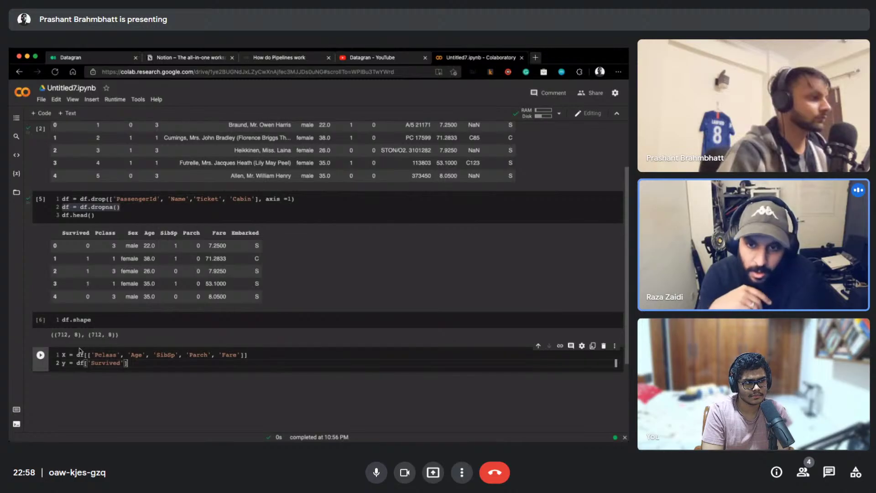
{"action": "key", "text": "Up"}
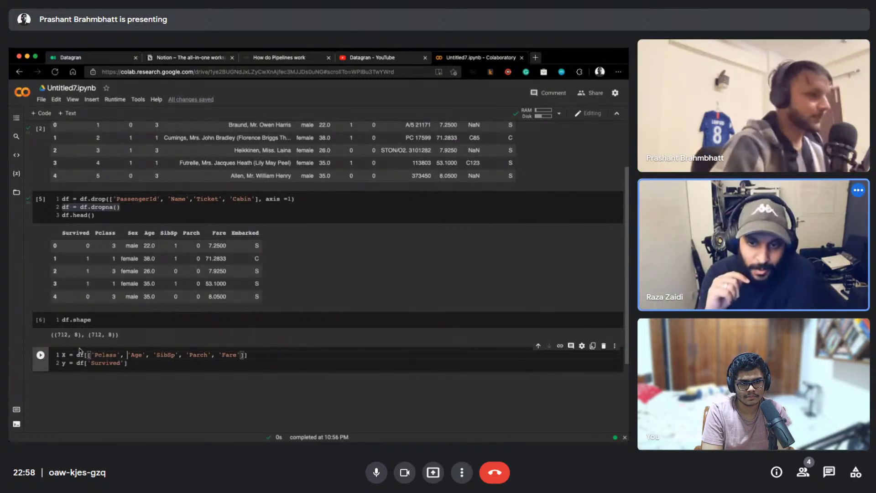
{"action": "key", "text": "shift+Return"}
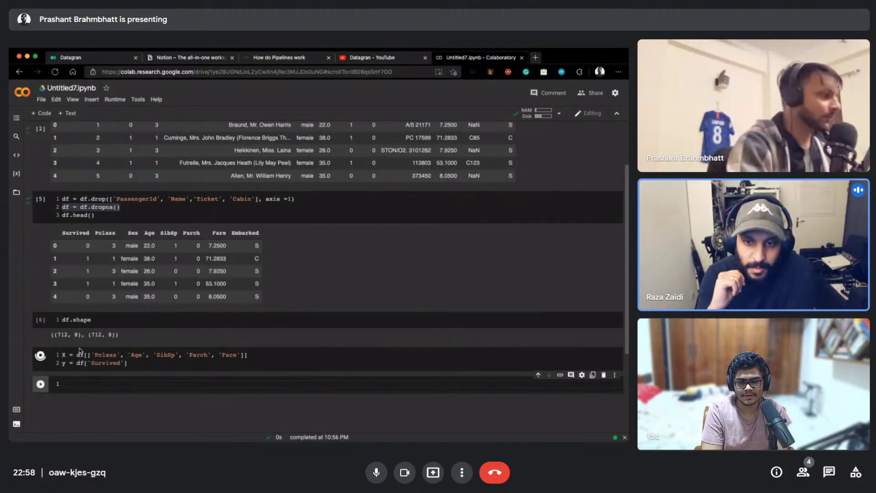
{"action": "scroll", "coordinate": [85, 377], "scroll_direction": "down", "scroll_amount": 1}
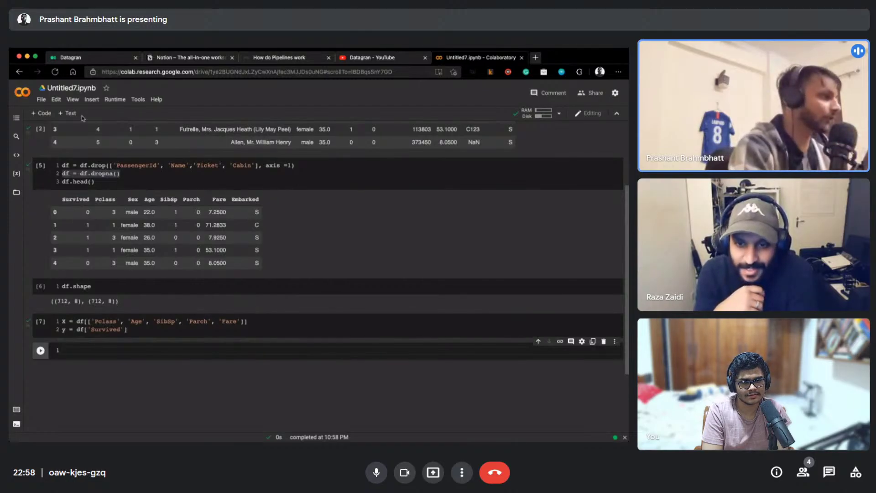
{"action": "left_click", "coordinate": [129, 201]}
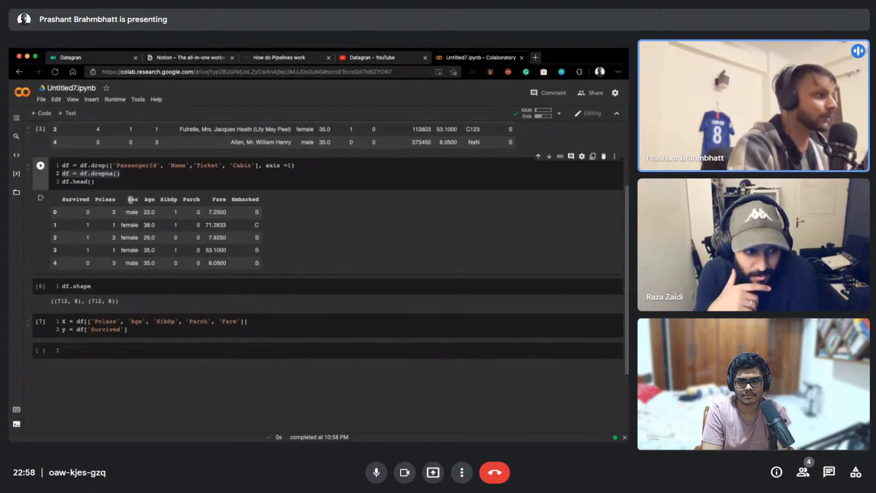
{"action": "double_click", "coordinate": [132, 212]}
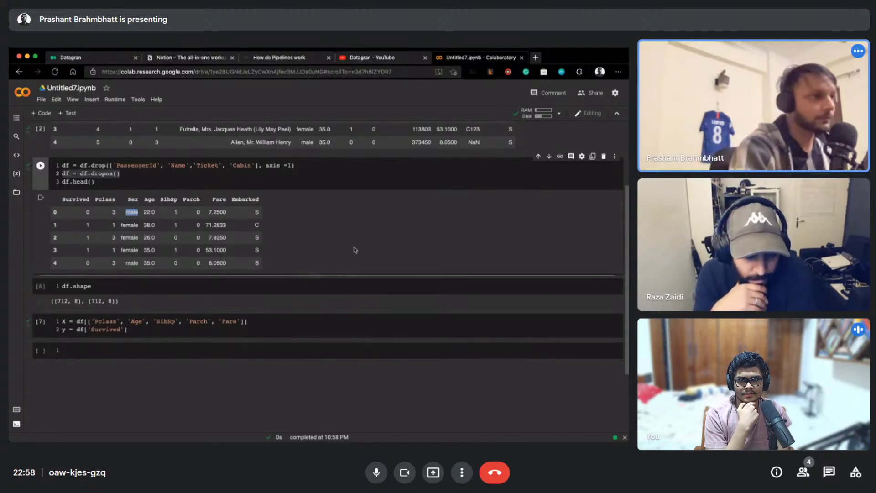
{"action": "left_click", "coordinate": [88, 352]}
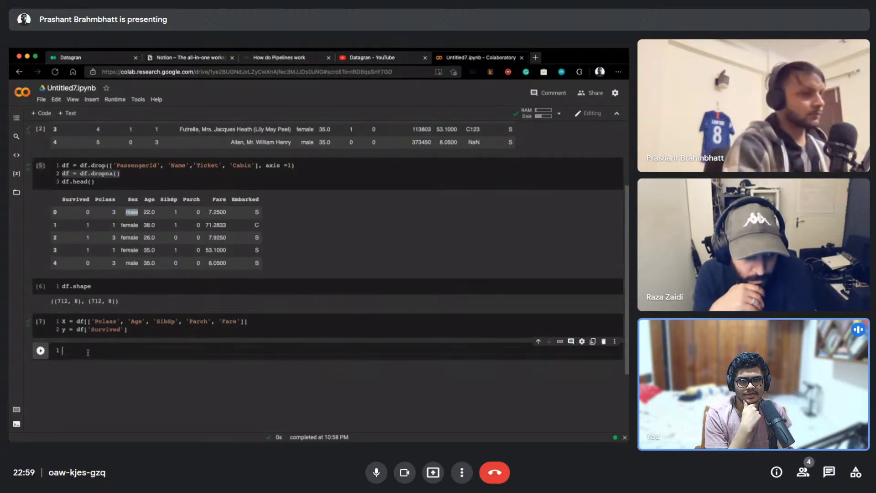
Import train_test_split from sklearn.model_selection
{"action": "type", "text": "from sk"}
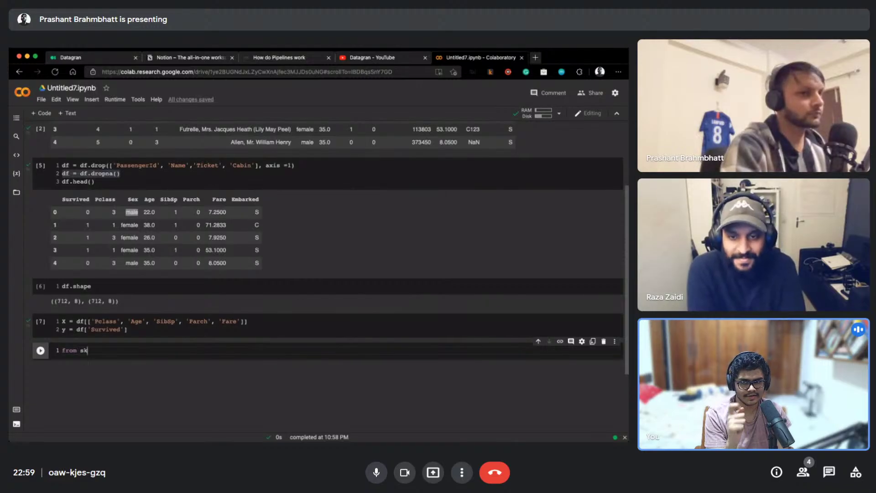
{"action": "left_click", "coordinate": [115, 349]}
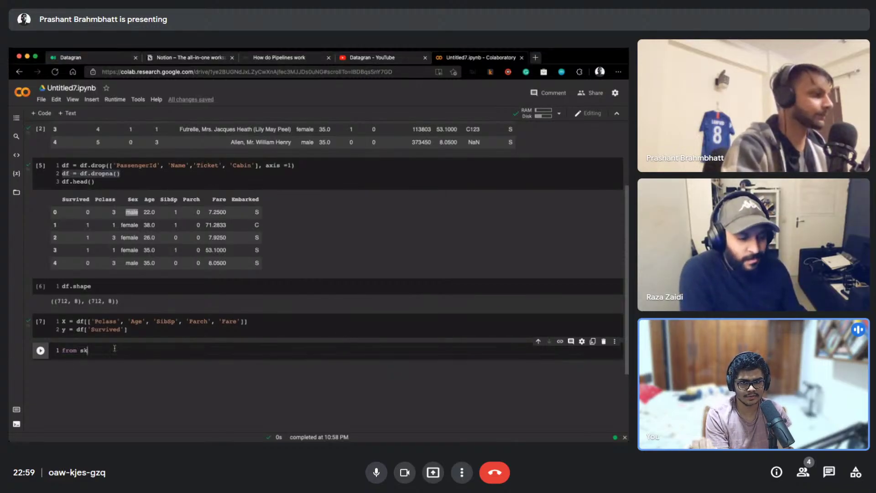
{"action": "type", "text": "learn.model"}
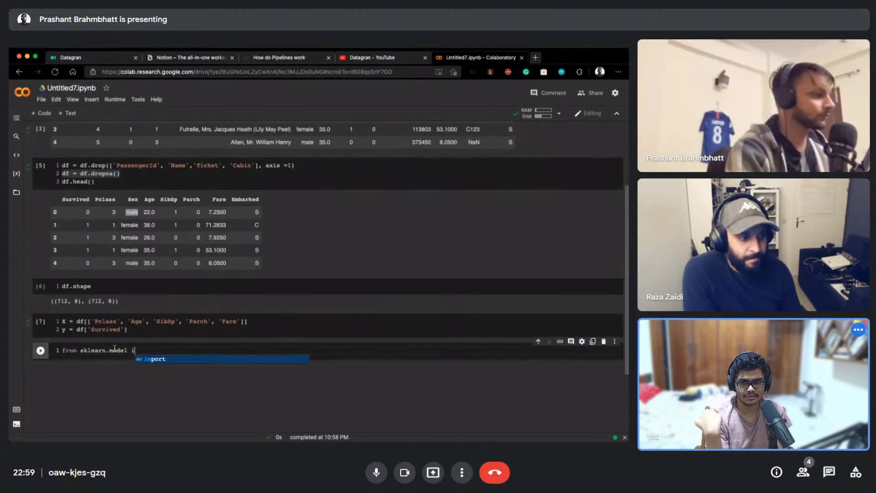
{"action": "type", "text": "_sele"}
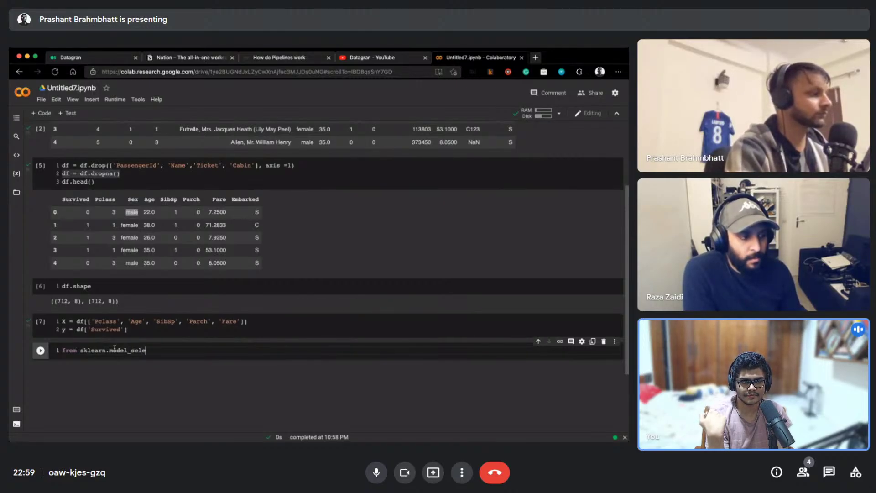
{"action": "type", "text": "ction import "}
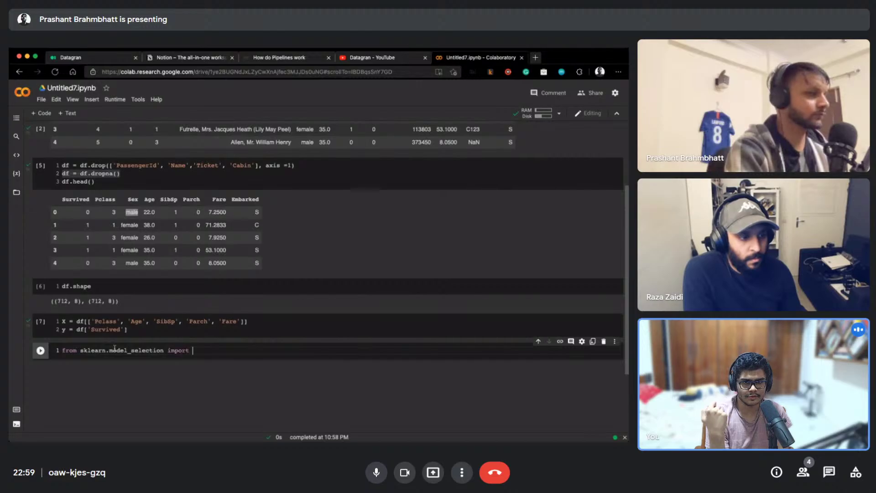
{"action": "type", "text": "trian_te"}
{"action": "key", "text": "ctrl+shift+Left"}
{"action": "type", "text": "train_test_split"}
{"action": "key", "text": "Return"}
{"action": "key", "text": "Return"}
Split X and y into train and test sets with test_size=0.2, random_state=101, and run it
{"action": "type", "text": "X_train, X_"}
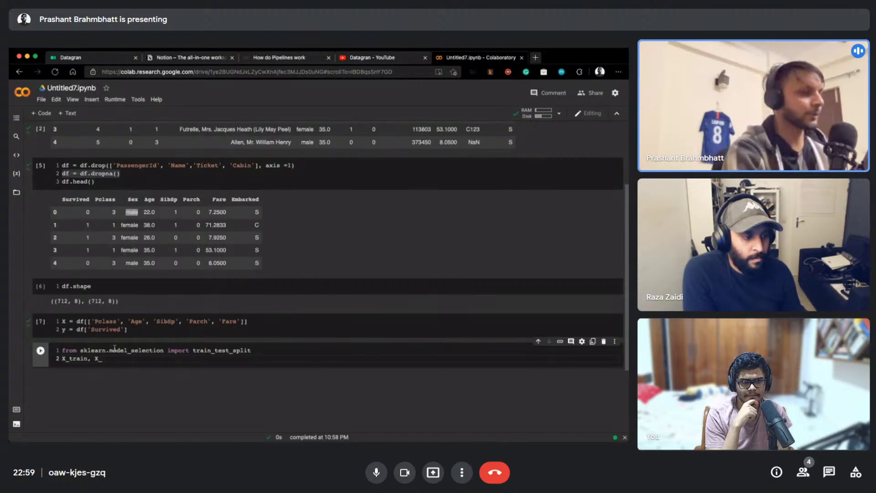
{"action": "type", "text": "test"}
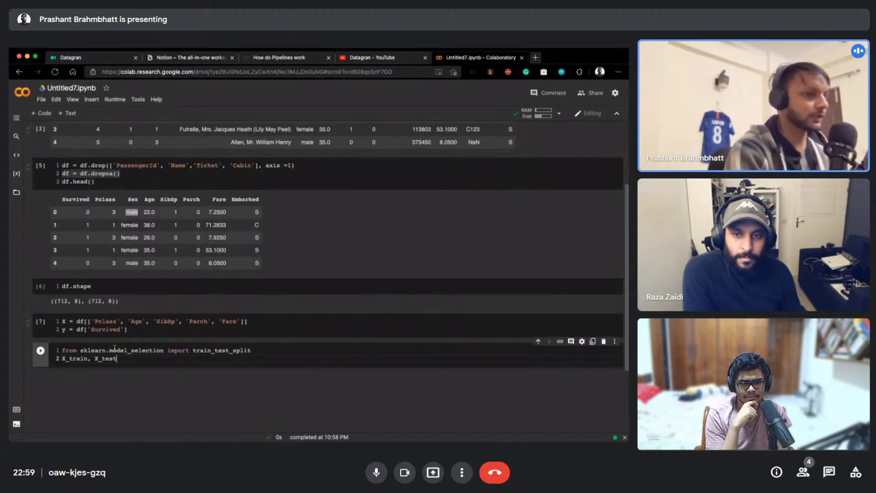
{"action": "type", "text": ", y_train, y_"}
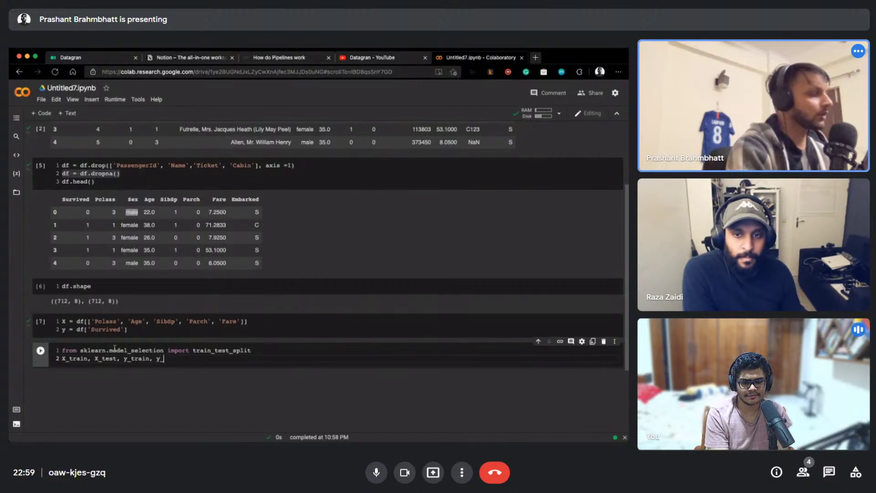
{"action": "type", "text": "test ="}
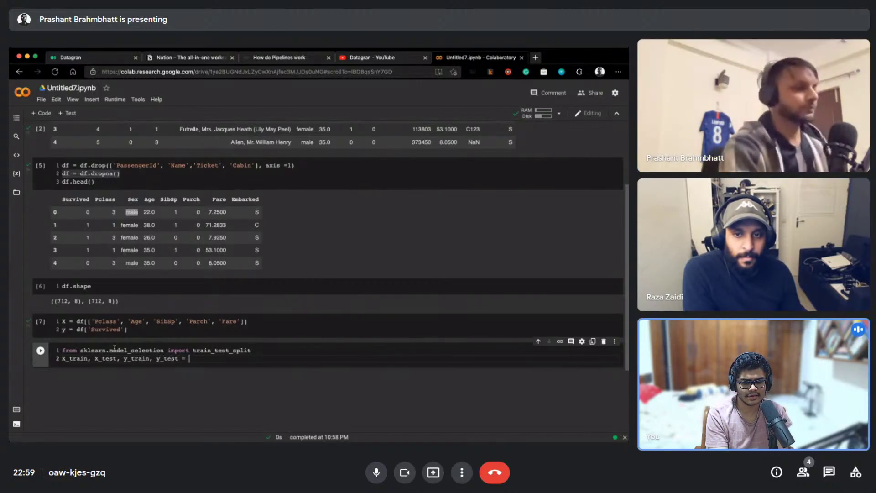
{"action": "type", "text": " train_test_sp"}
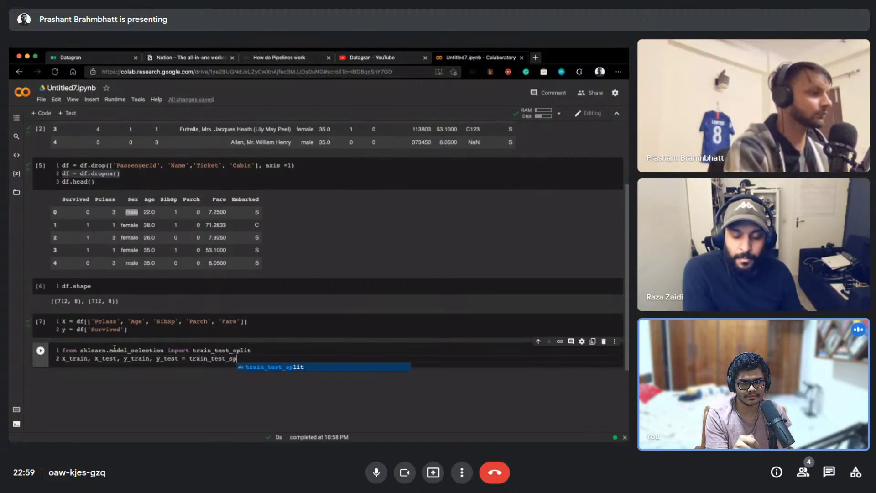
{"action": "key", "text": "Tab"}
{"action": "type", "text": "(X, y, test"}
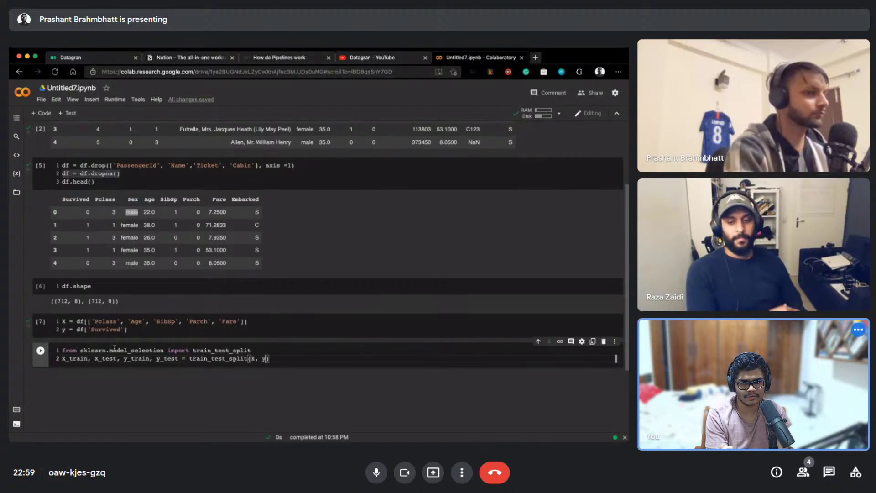
{"action": "type", "text": "_size=0."}
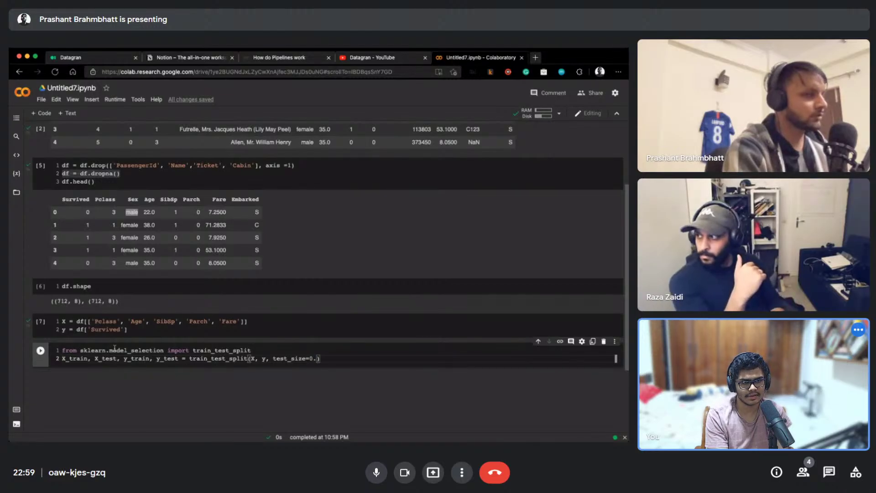
{"action": "type", "text": "2, random"}
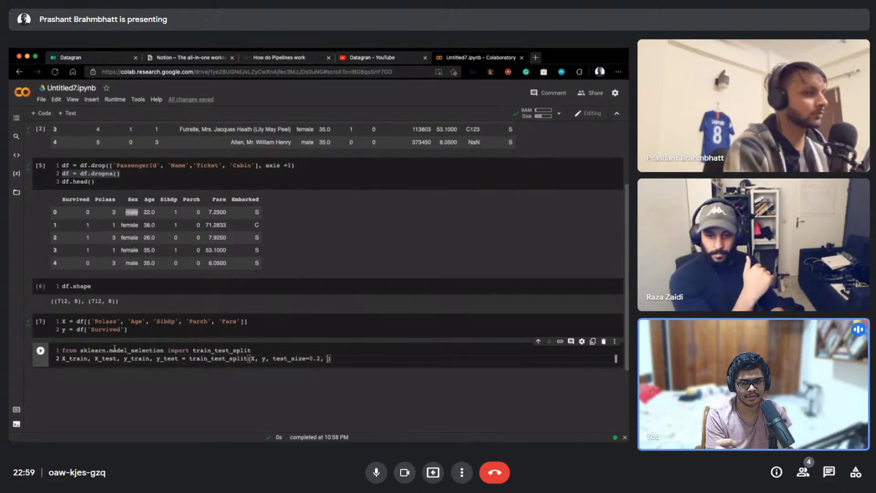
{"action": "type", "text": "_state=1"}
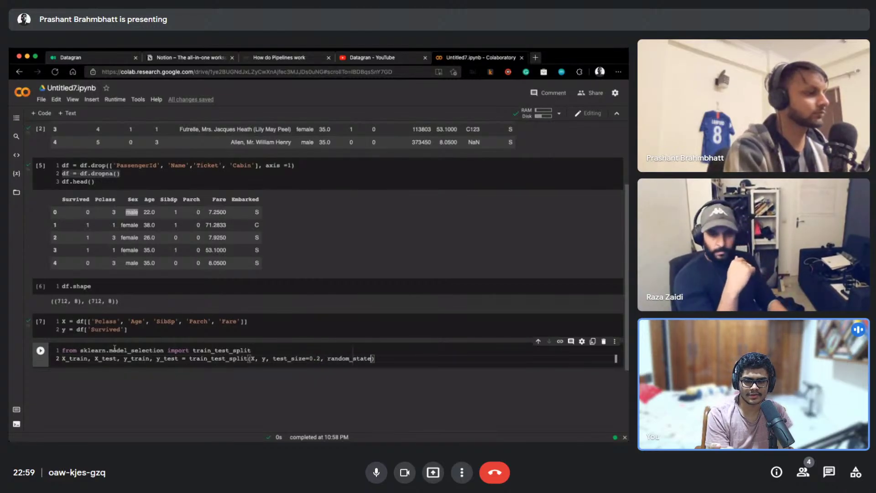
{"action": "type", "text": "01"}
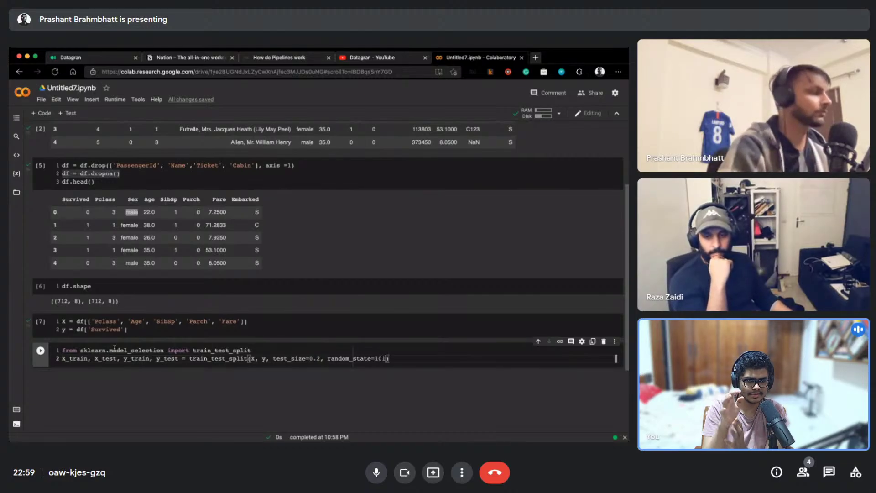
{"action": "key", "text": "shift+Return"}
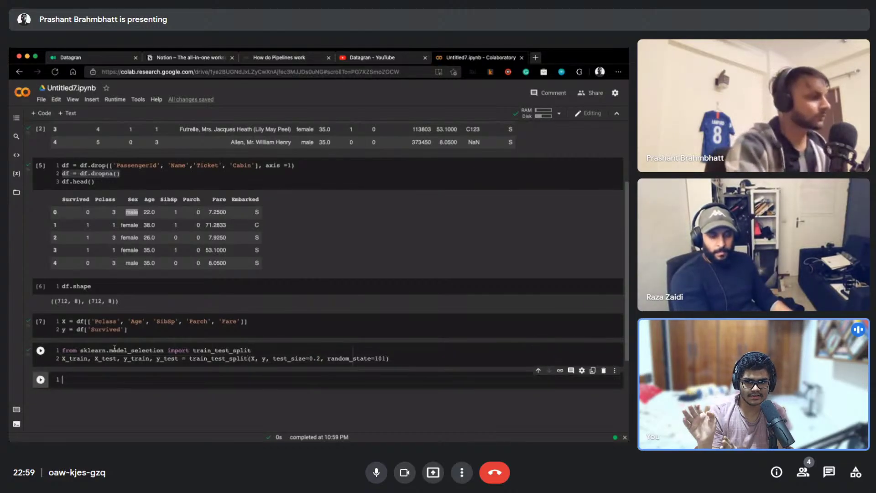
{"action": "scroll", "coordinate": [115, 348], "scroll_direction": "down", "scroll_amount": 3}
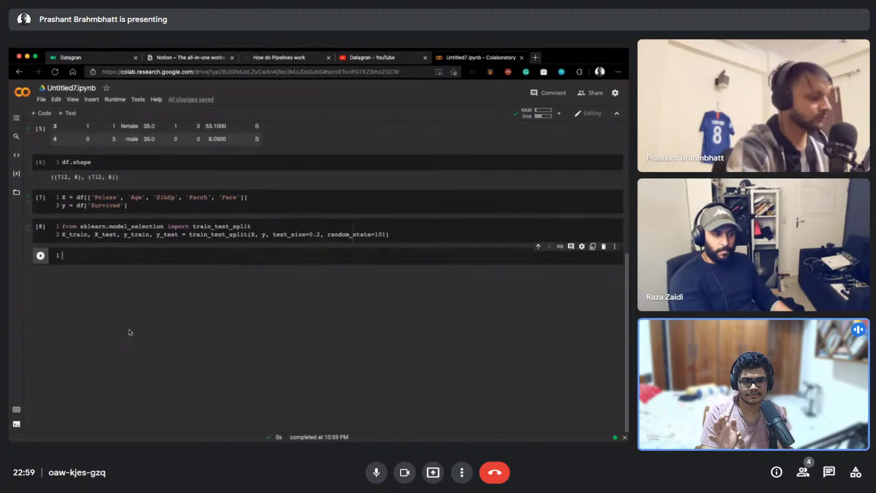
Display X_train.shape and X_test.shape, giving (569, 5) and (143, 5)
{"action": "type", "text": "X_trainsh"}
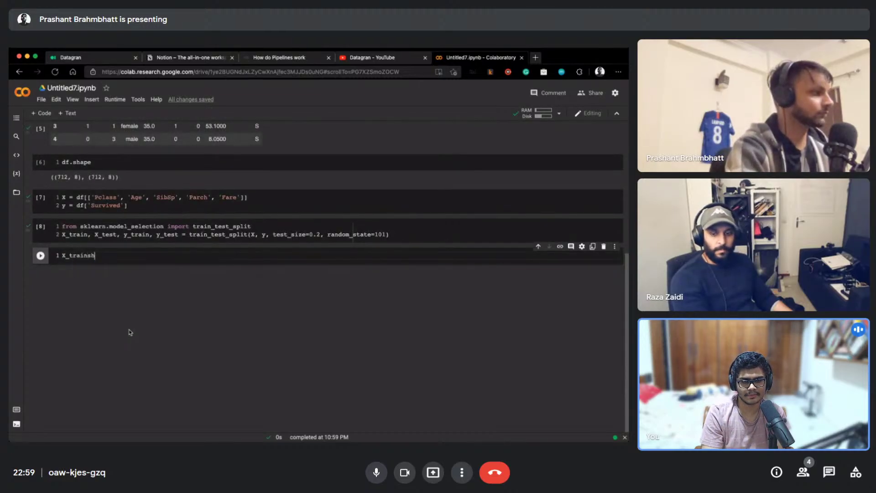
{"action": "key", "text": "BackSpace"}
{"action": "type", "text": ".shape, X_test.shape"}
{"action": "key", "text": "shift+Return"}
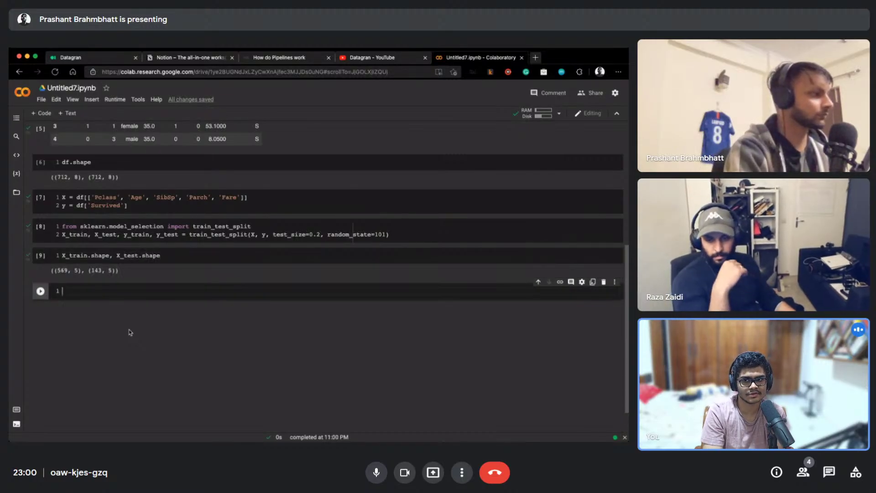
Point out the 569 training and 143 test row counts in the shapes output
{"action": "double_click", "coordinate": [70, 255]}
{"action": "double_click", "coordinate": [128, 255]}
{"action": "double_click", "coordinate": [65, 269]}
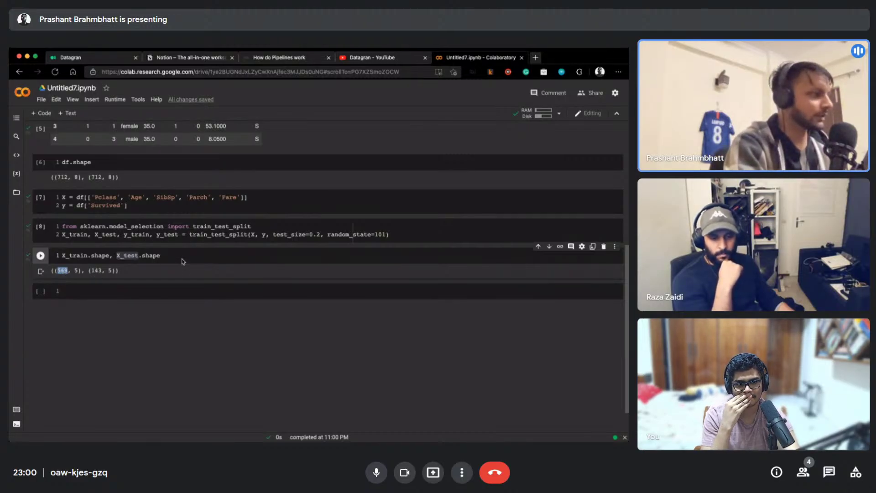
{"action": "left_click", "coordinate": [99, 271]}
{"action": "double_click", "coordinate": [99, 270]}
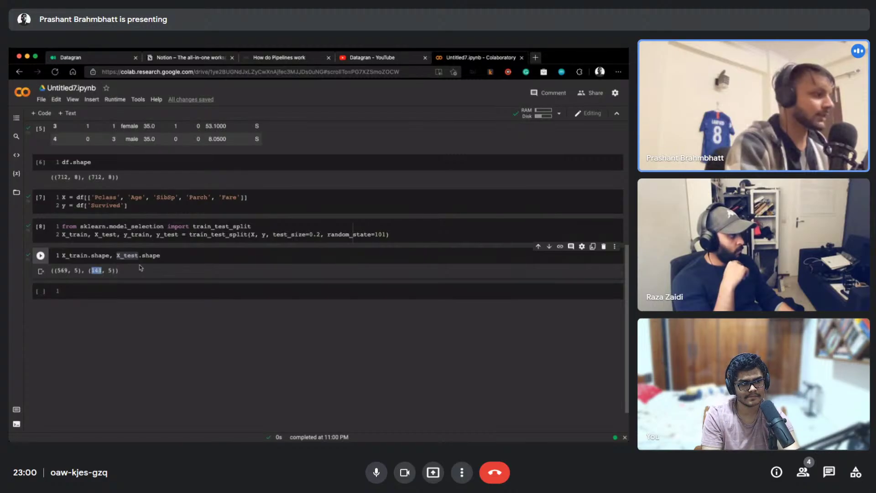
{"action": "left_click", "coordinate": [125, 271]}
{"action": "left_click", "coordinate": [135, 255]}
{"action": "left_click", "coordinate": [139, 292]}
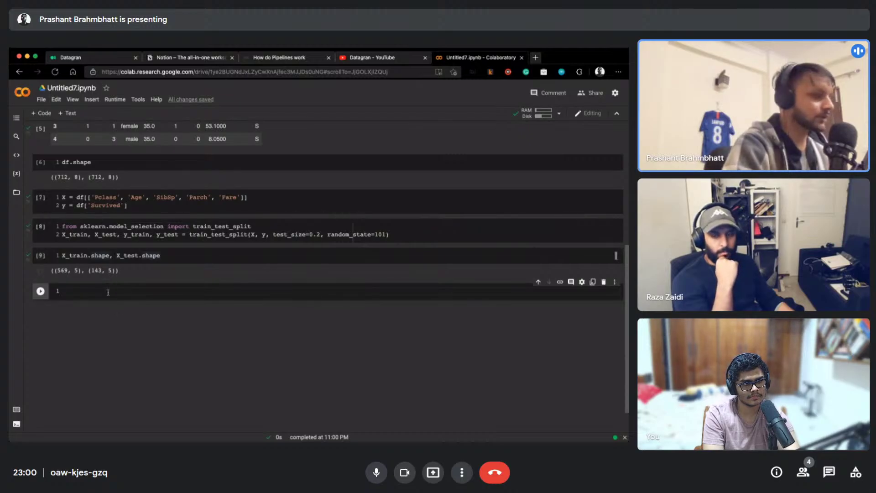
Import RandomForestClassifier, create clf, and fit it on X_train and y_train
{"action": "type", "text": "from"}
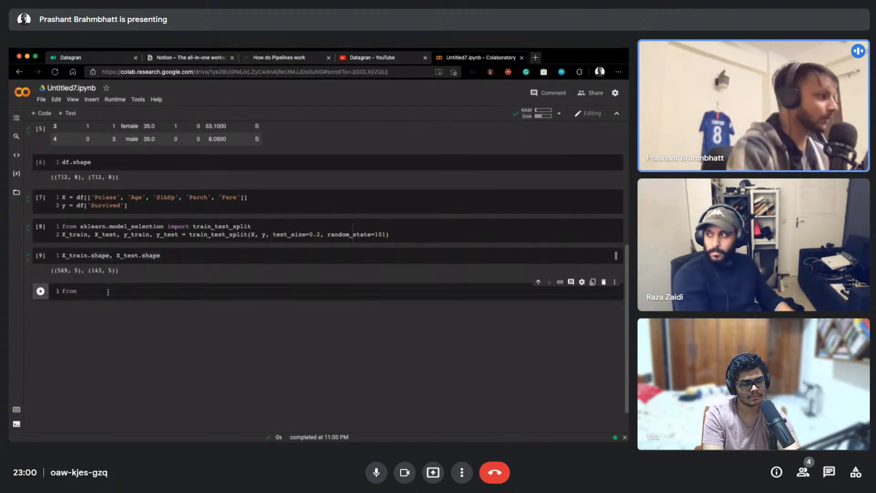
{"action": "type", "text": " sklearn"}
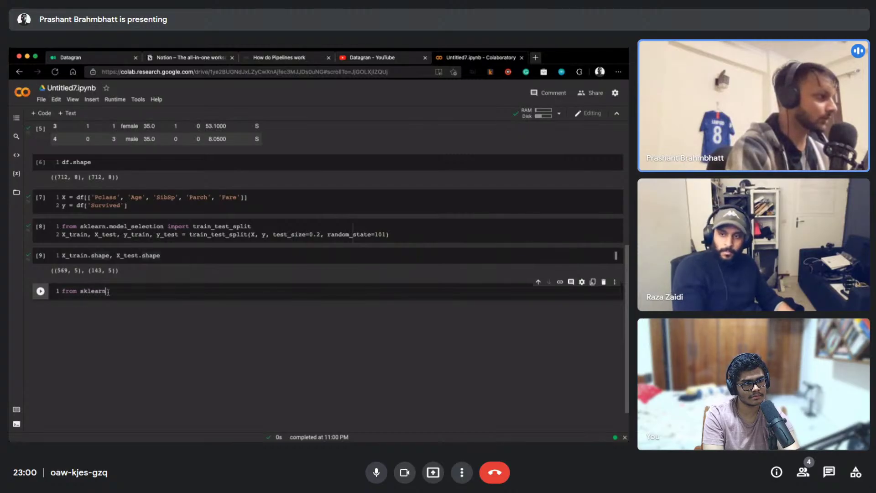
{"action": "type", "text": ".ensemble"}
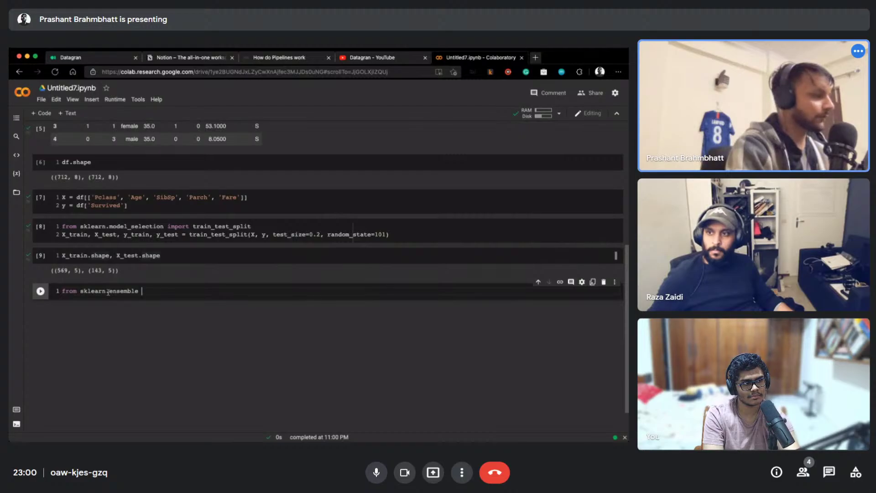
{"action": "type", "text": " import Random"}
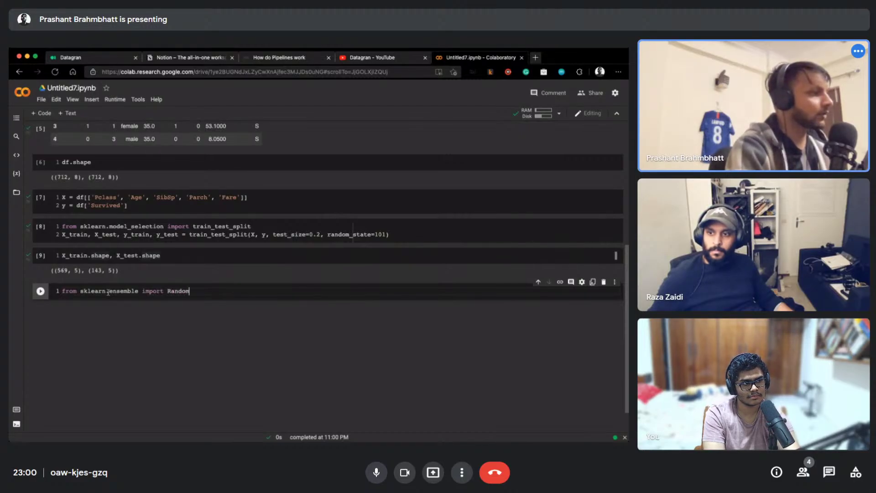
{"action": "type", "text": "ForestClassi"}
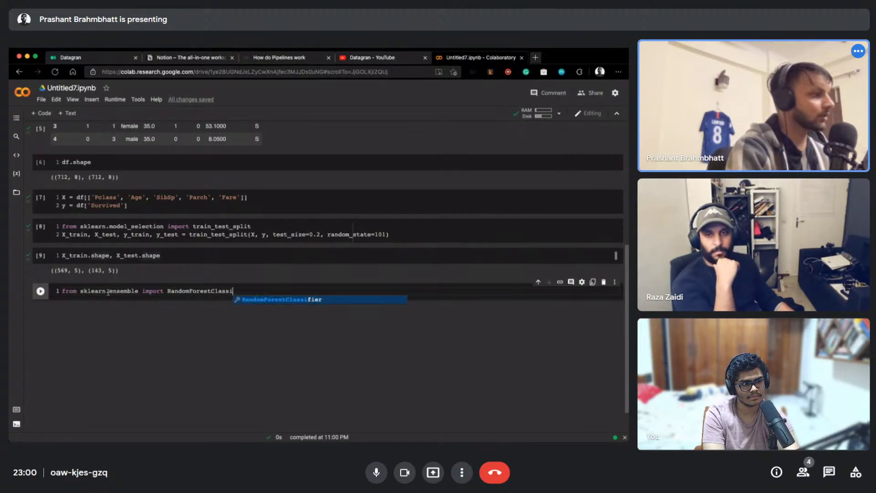
{"action": "key", "text": "Return"}
{"action": "key", "text": "Return"}
{"action": "type", "text": "clf = Ra"}
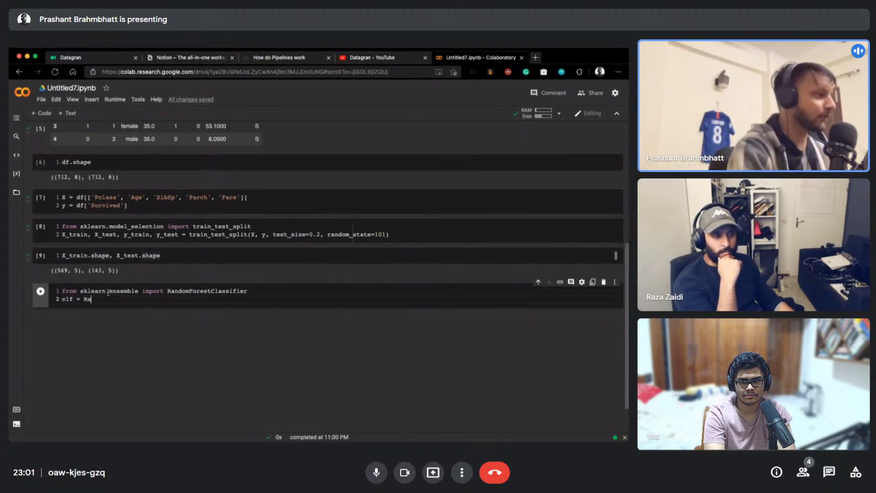
{"action": "type", "text": "om"}
{"action": "key", "text": "Tab"}
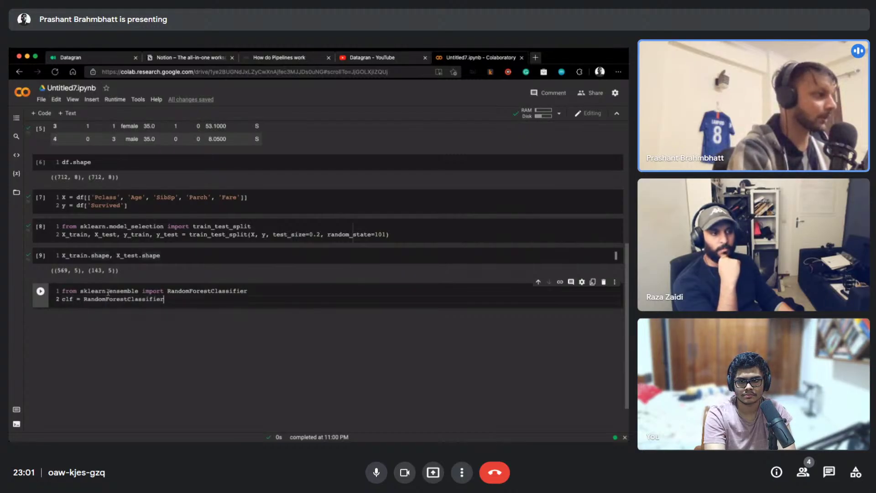
{"action": "type", "text": "("}
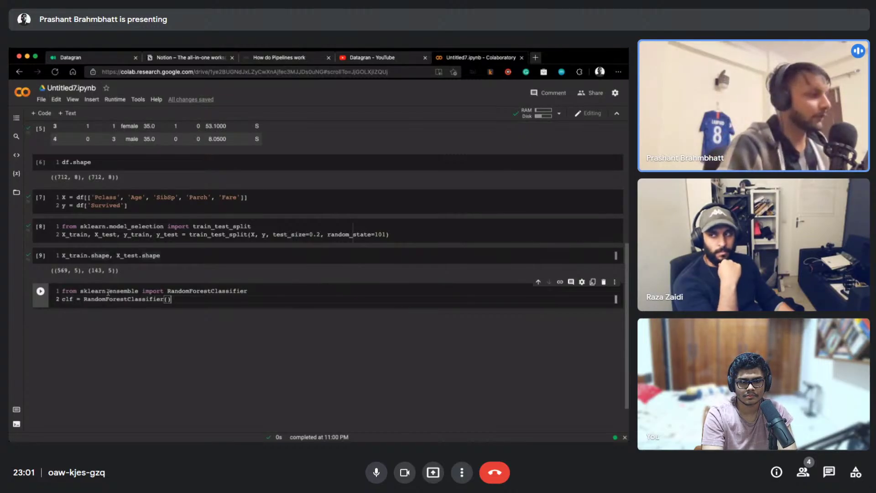
{"action": "key", "text": "Return"}
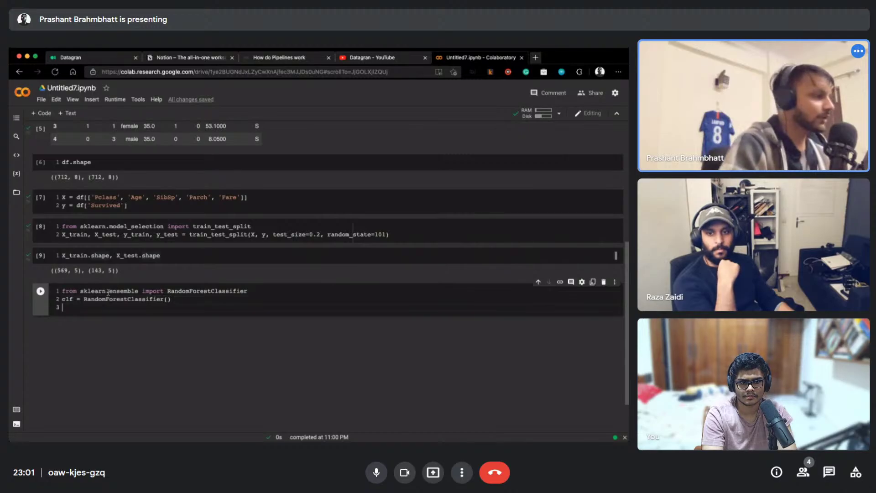
{"action": "type", "text": "clf"}
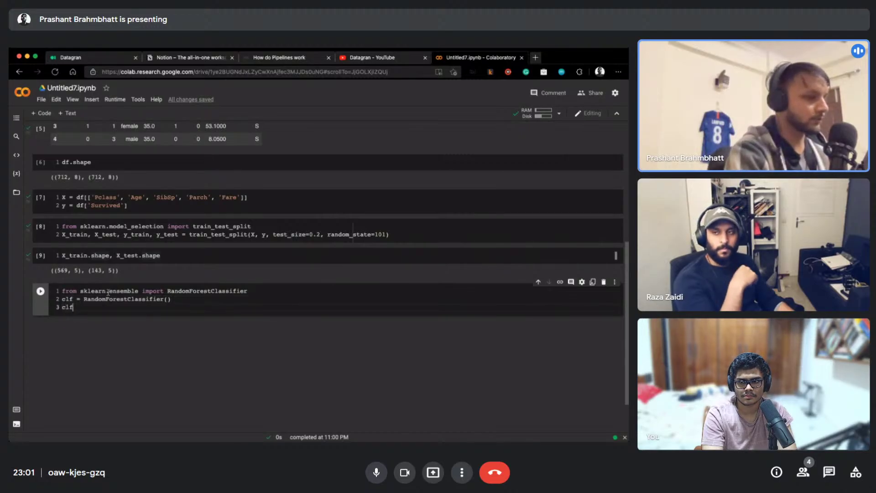
{"action": "type", "text": "."}
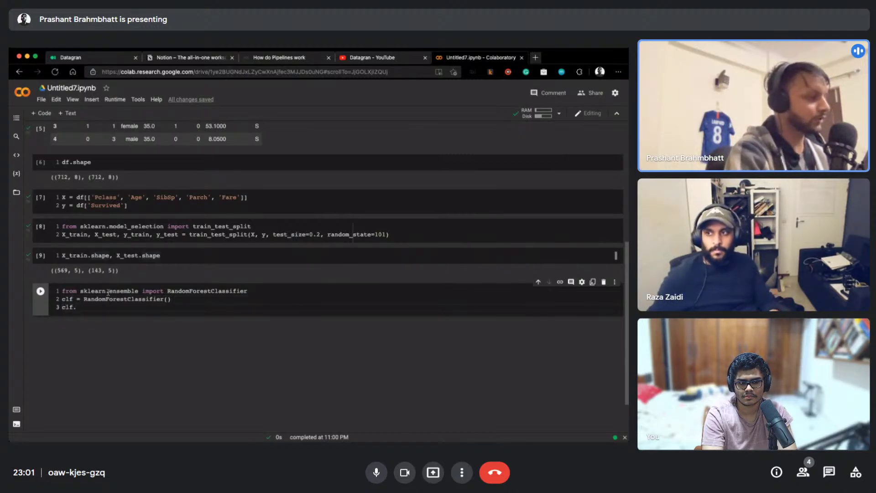
{"action": "type", "text": "fit"}
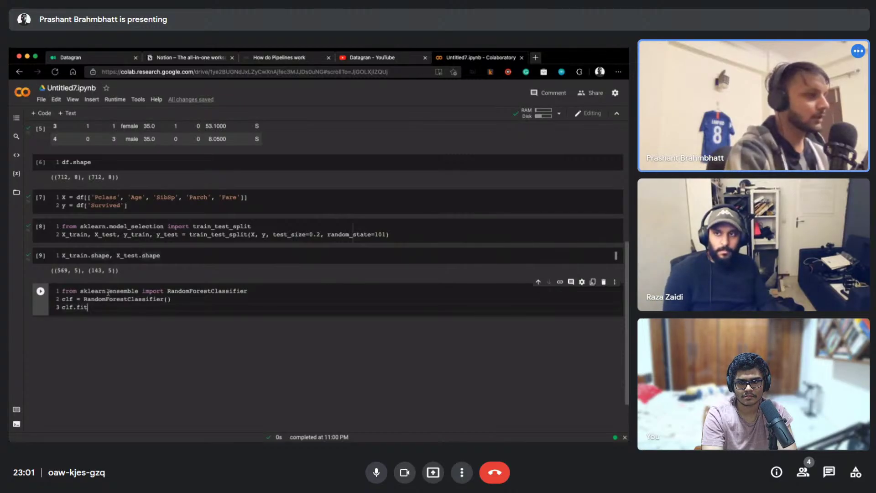
{"action": "type", "text": "(X_train, y_train"}
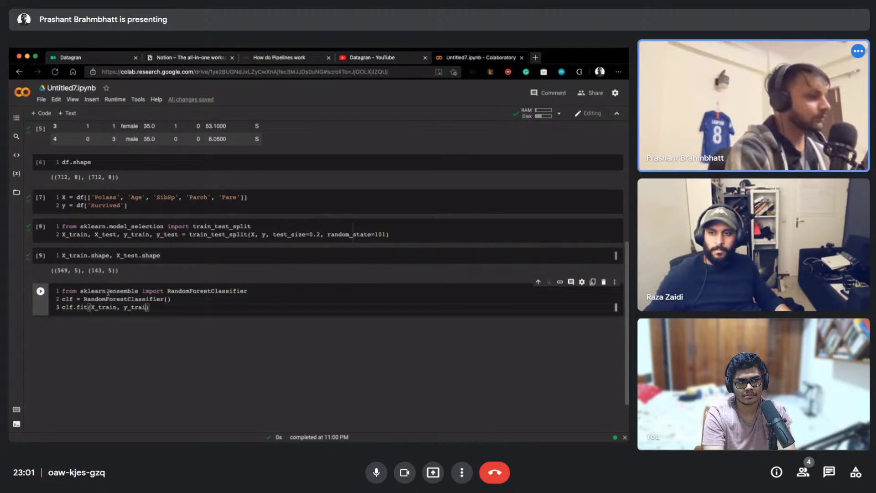
{"action": "key", "text": "shift+Return"}
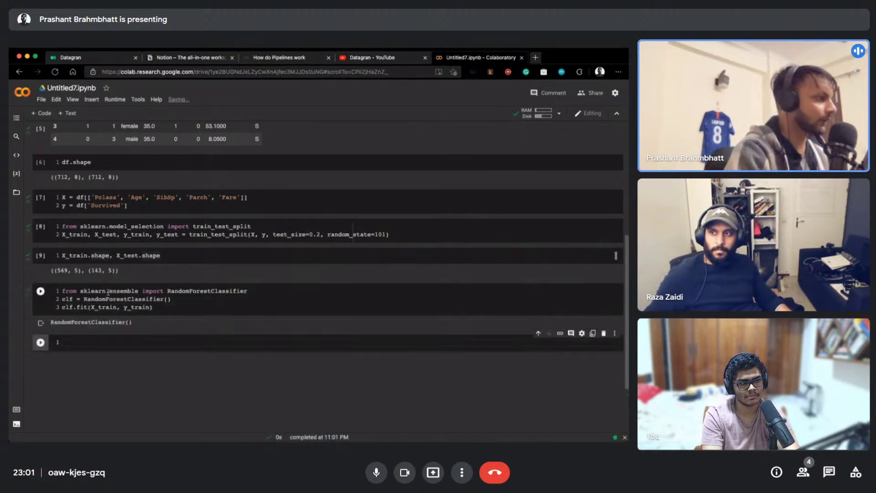
Store clf.predict(X_test) in y_preds and display the y_preds array
{"action": "scroll", "coordinate": [119, 310], "scroll_direction": "down", "scroll_amount": 2}
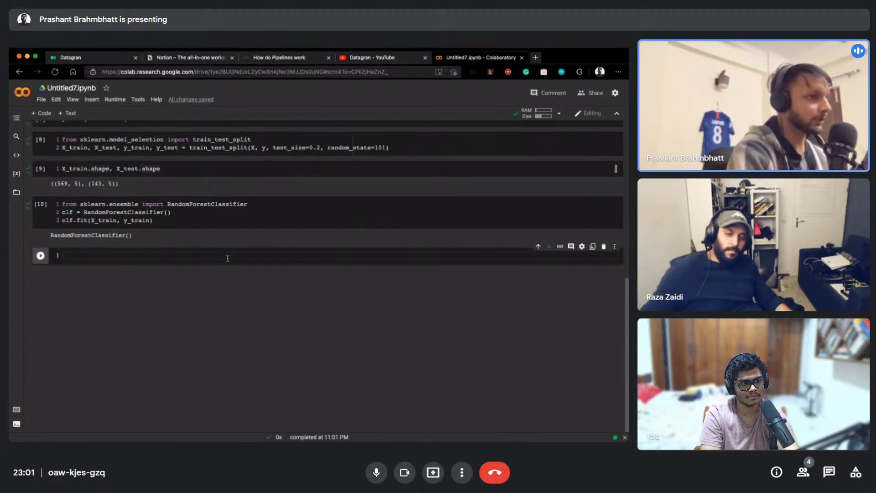
{"action": "type", "text": "y_pre"}
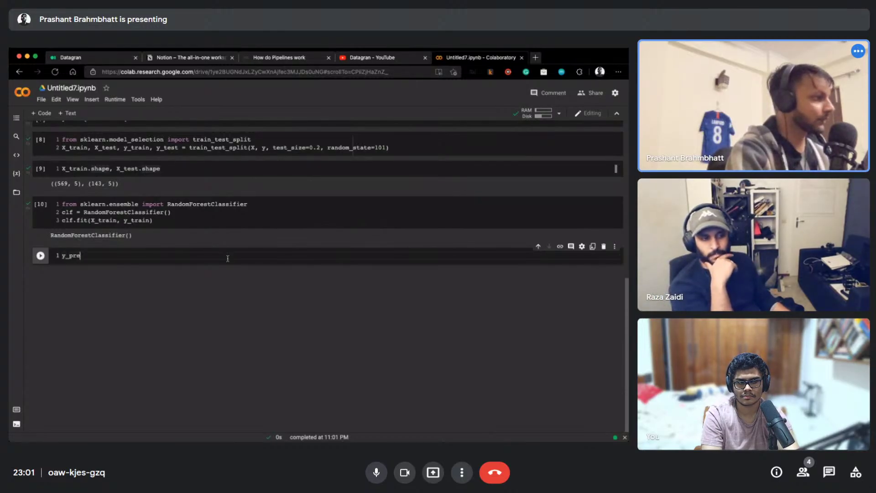
{"action": "type", "text": "ds = clf.predict(X_"}
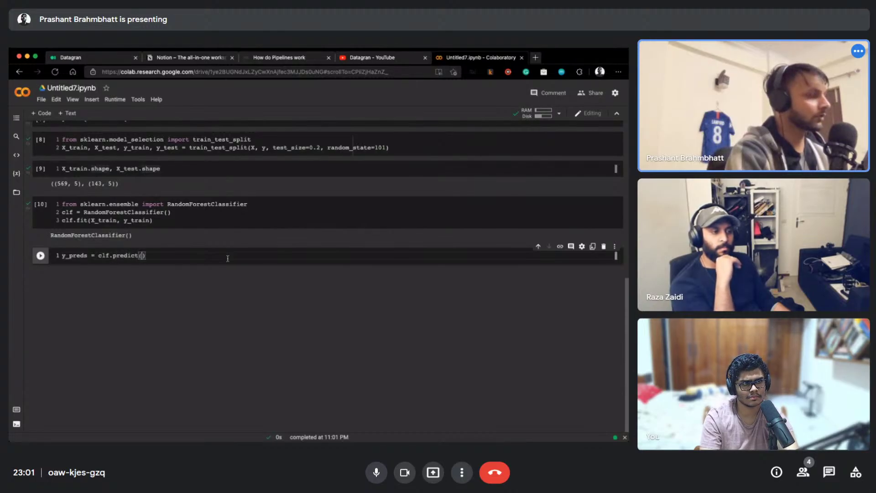
{"action": "type", "text": "test"}
{"action": "key", "text": "shift+Return"}
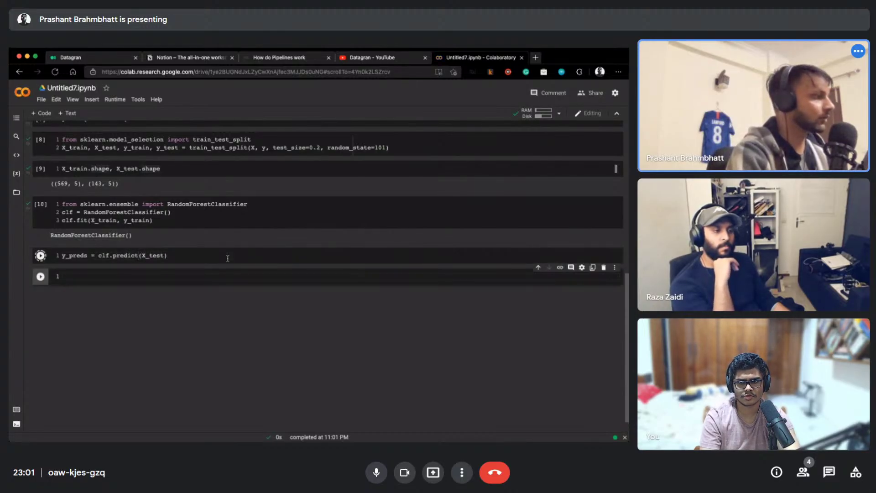
{"action": "type", "text": "y_"}
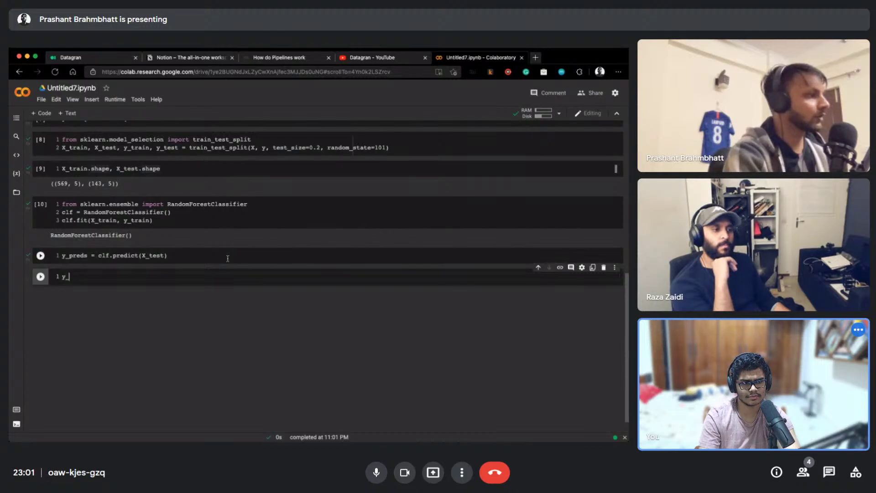
{"action": "type", "text": "preds"}
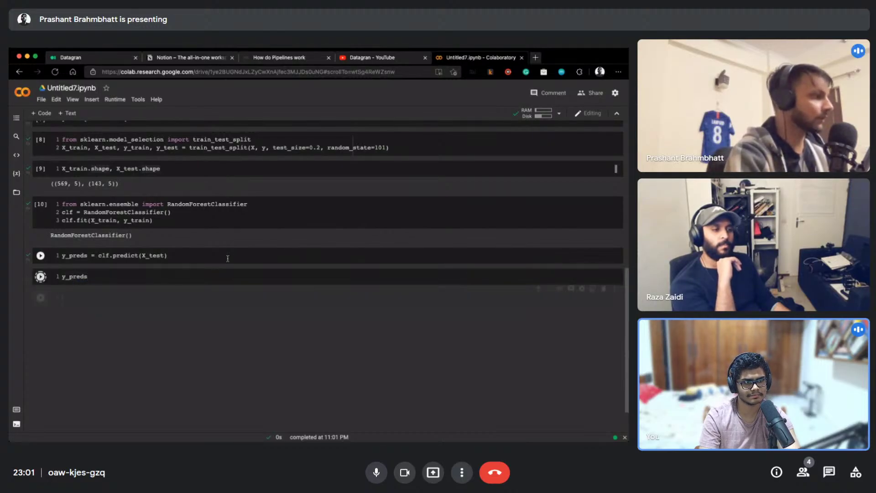
{"action": "key", "text": "shift+Return"}
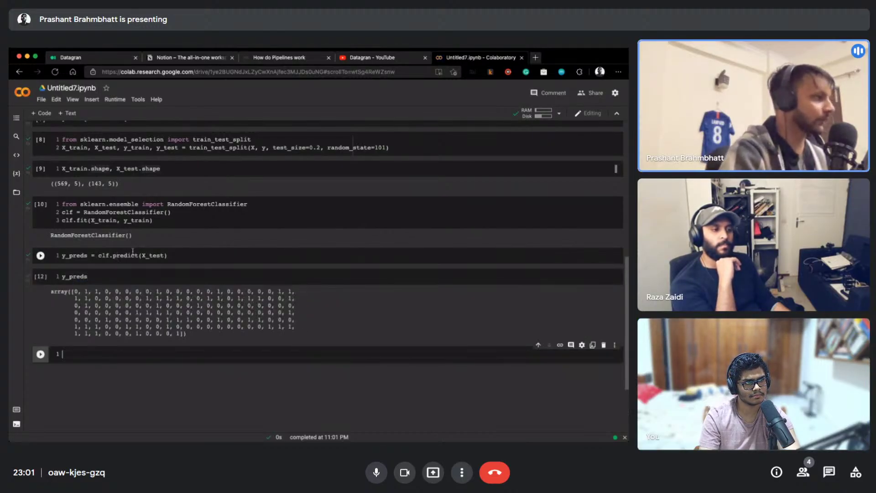
{"action": "double_click", "coordinate": [150, 255]}
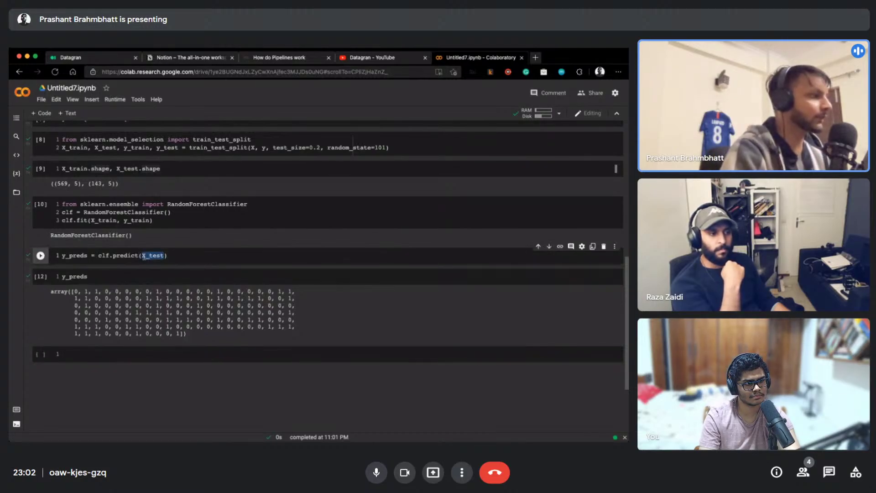
{"action": "left_click", "coordinate": [89, 277]}
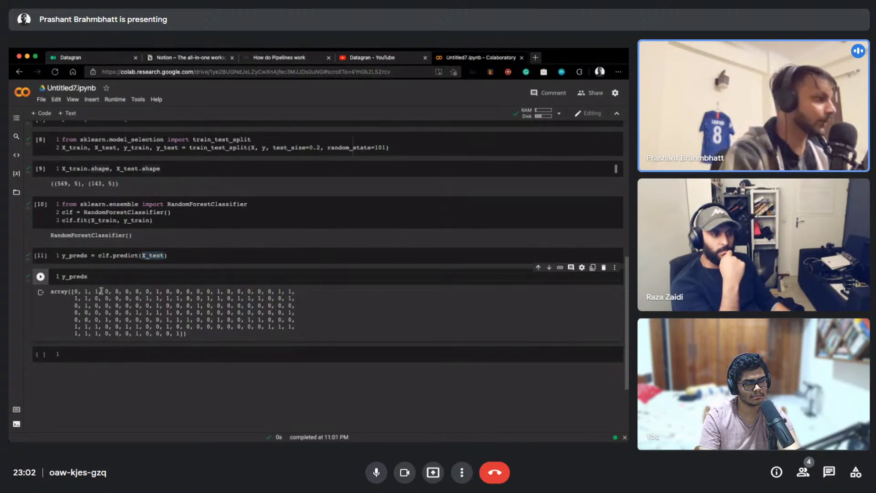
{"action": "left_click_drag", "start_coordinate": [76, 291], "coordinate": [169, 336]}
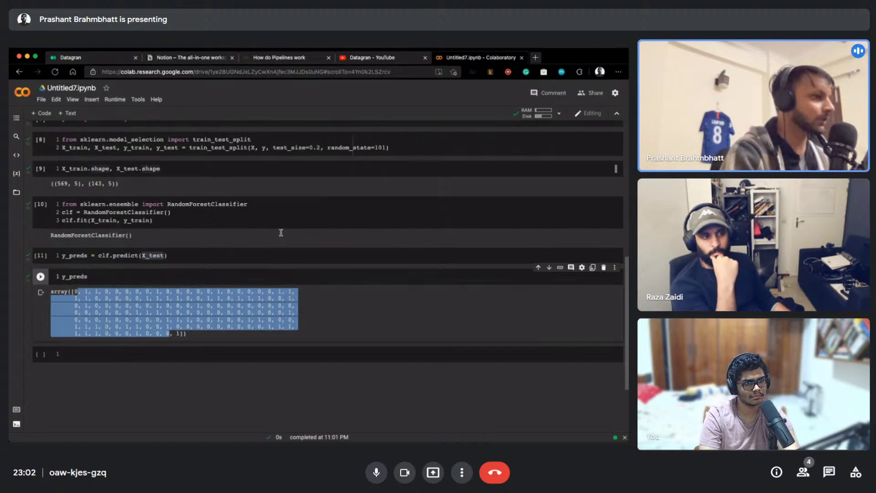
{"action": "scroll", "coordinate": [290, 251], "scroll_direction": "up", "scroll_amount": 8}
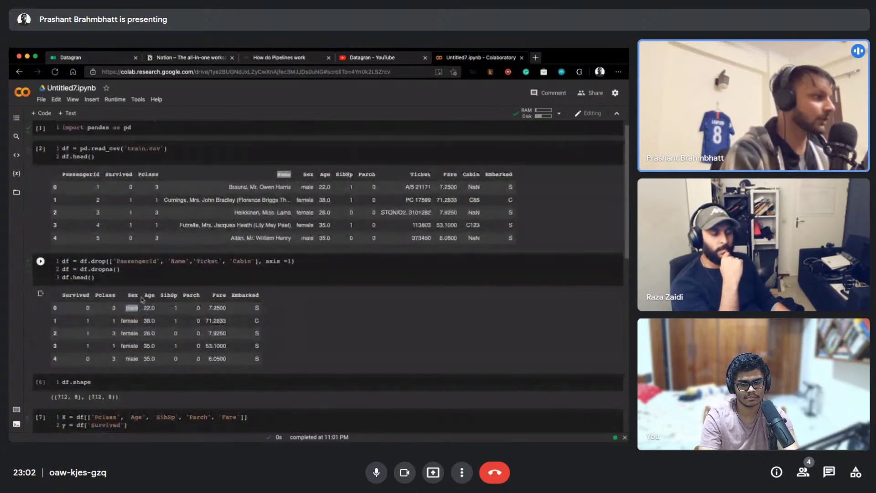
{"action": "scroll", "coordinate": [170, 304], "scroll_direction": "down", "scroll_amount": 2}
{"action": "scroll", "coordinate": [170, 305], "scroll_direction": "down", "scroll_amount": 3}
{"action": "left_click_drag", "start_coordinate": [95, 266], "coordinate": [231, 267]}
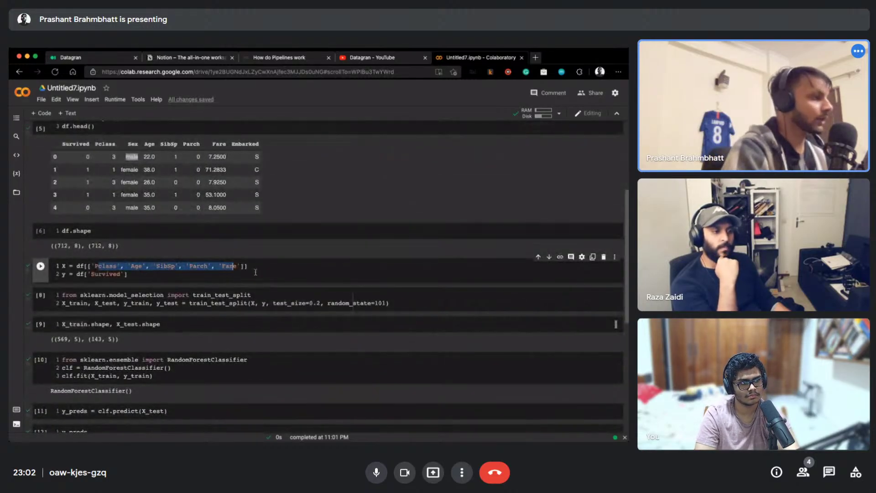
{"action": "left_click", "coordinate": [256, 267]}
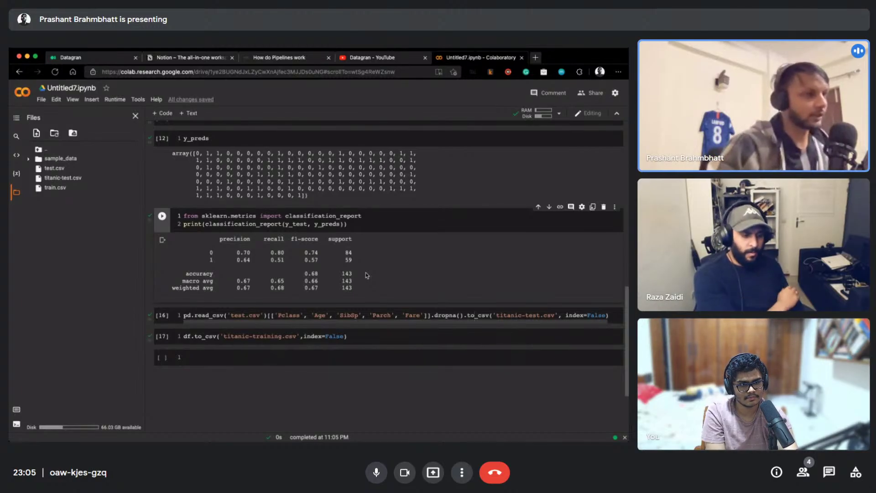
Select the cell that saves titanic-training.csv
{"action": "left_click", "coordinate": [357, 337]}
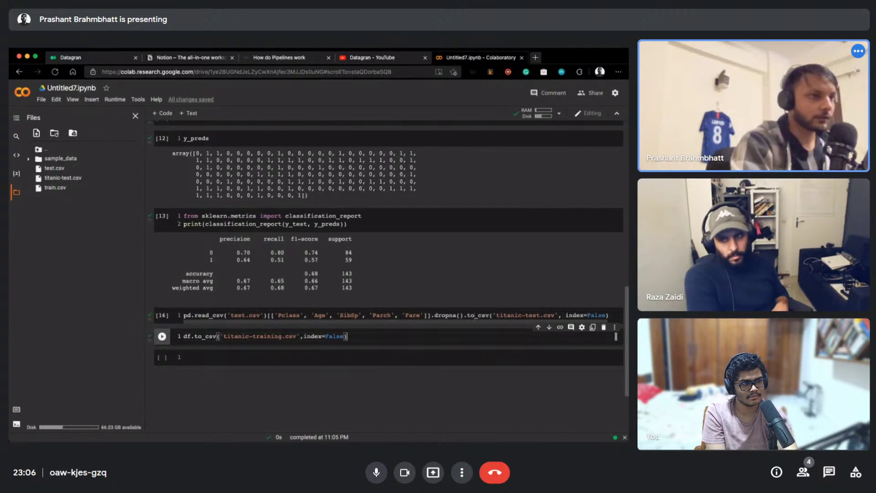
Refresh the Files panel and download titanic-test.csv
{"action": "left_click", "coordinate": [54, 135]}
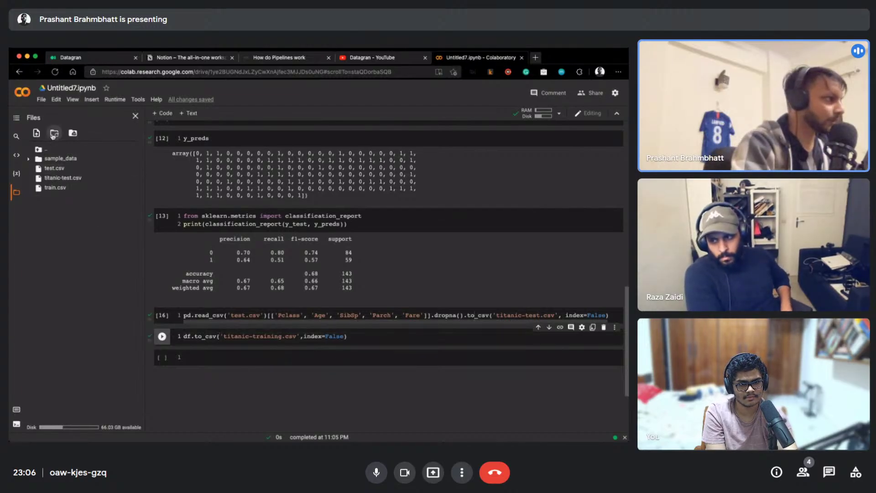
{"action": "left_click", "coordinate": [140, 189]}
{"action": "left_click", "coordinate": [139, 190]}
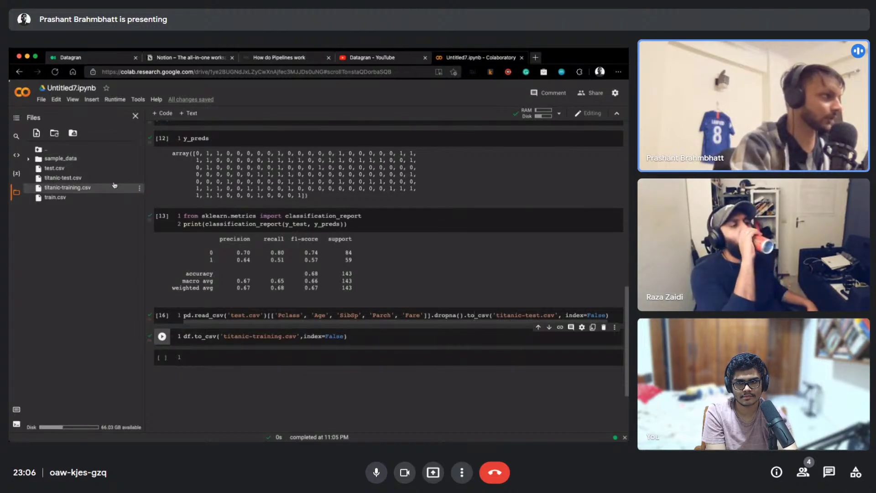
{"action": "left_click", "coordinate": [139, 178]}
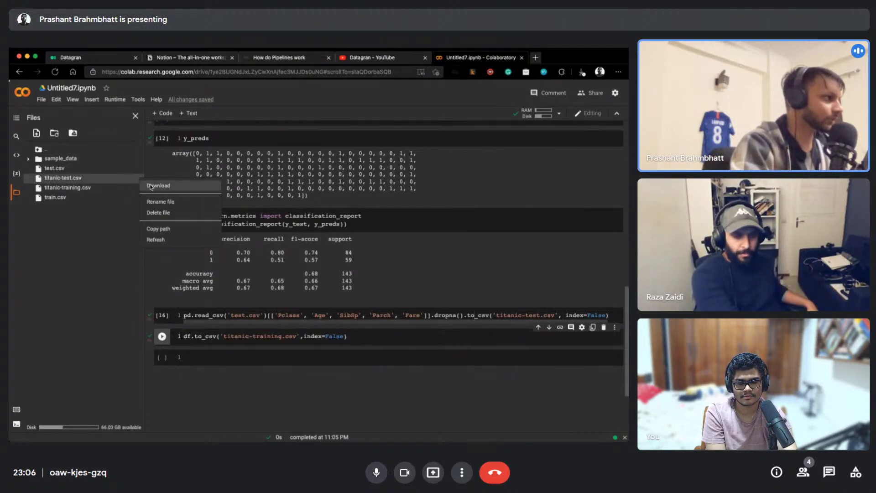
{"action": "left_click", "coordinate": [151, 187]}
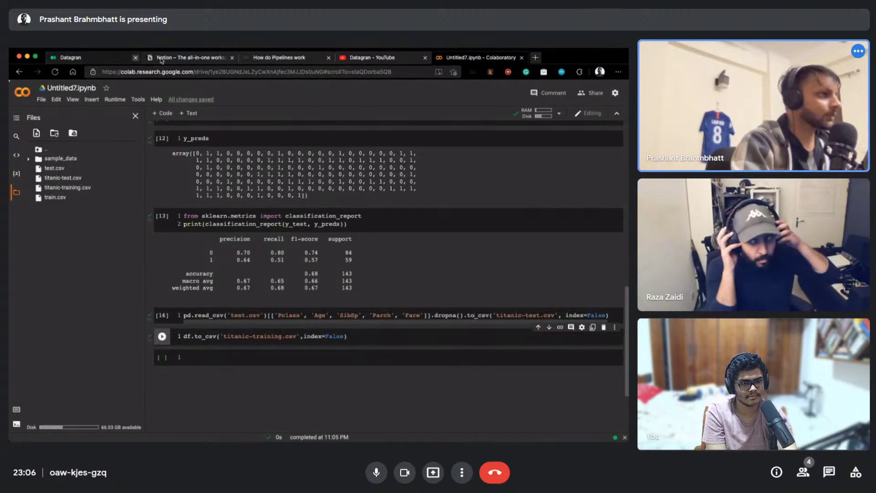
Switch to the Datagran pipeline tab and collapse, then re-expand, the Sources list
{"action": "left_click", "coordinate": [80, 58]}
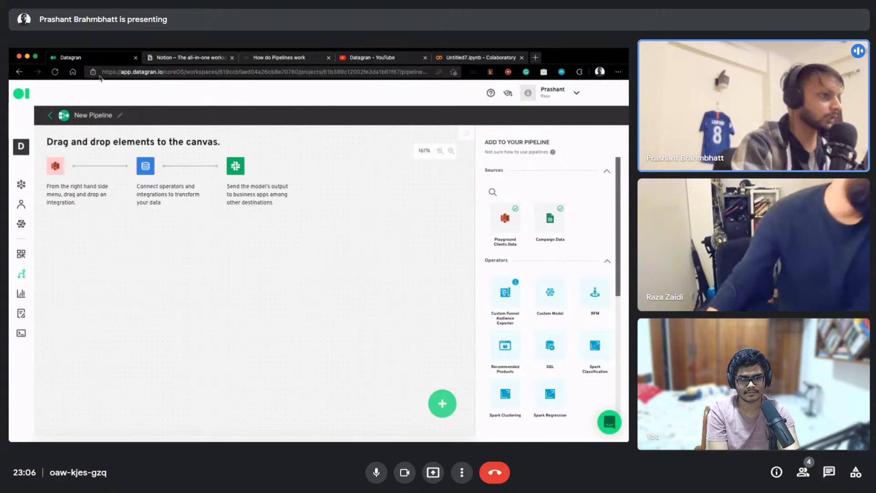
{"action": "left_click", "coordinate": [546, 170]}
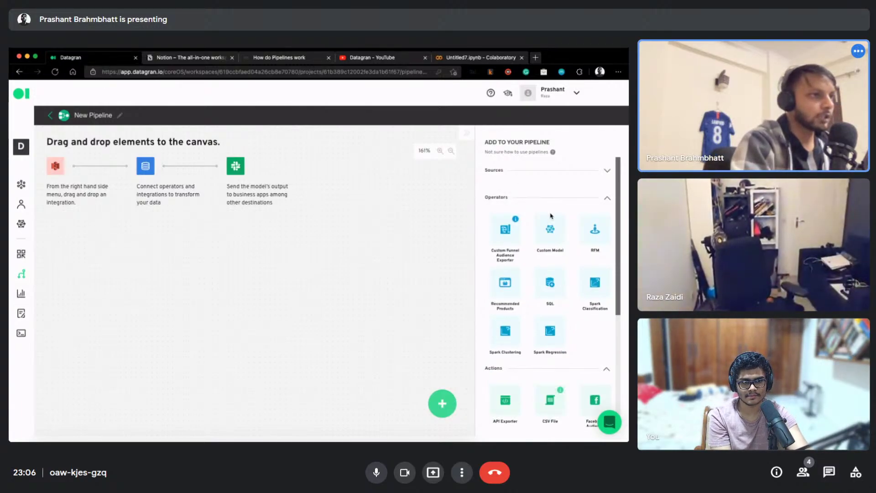
{"action": "left_click", "coordinate": [606, 172]}
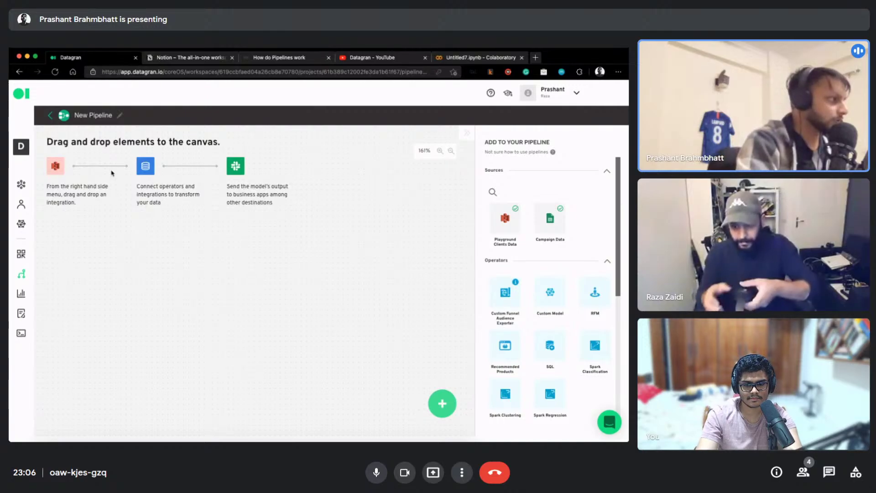
Go to Datagran's Integrations page and choose Add Integrations
{"action": "left_click", "coordinate": [22, 185]}
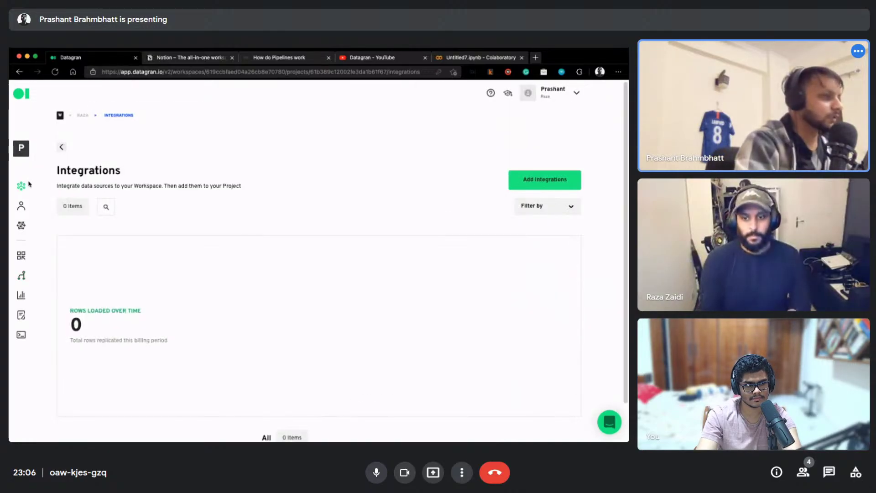
{"action": "scroll", "coordinate": [405, 268], "scroll_direction": "down", "scroll_amount": 3}
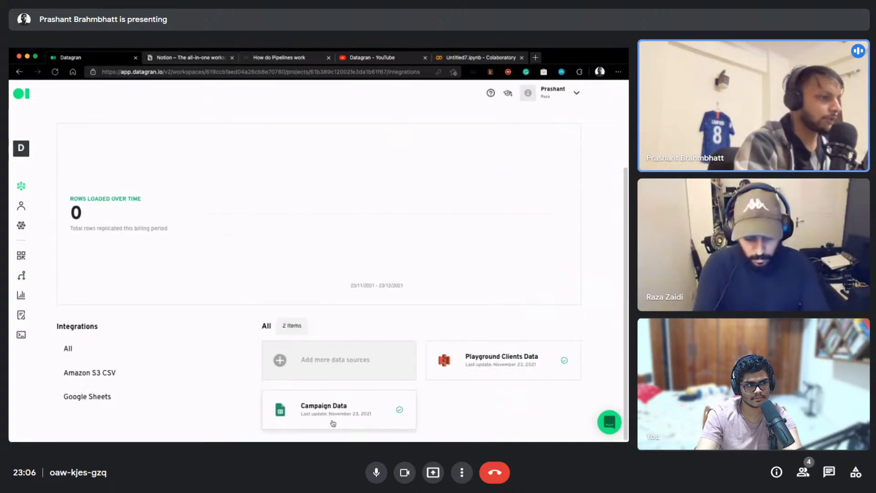
{"action": "scroll", "coordinate": [436, 326], "scroll_direction": "up", "scroll_amount": 3}
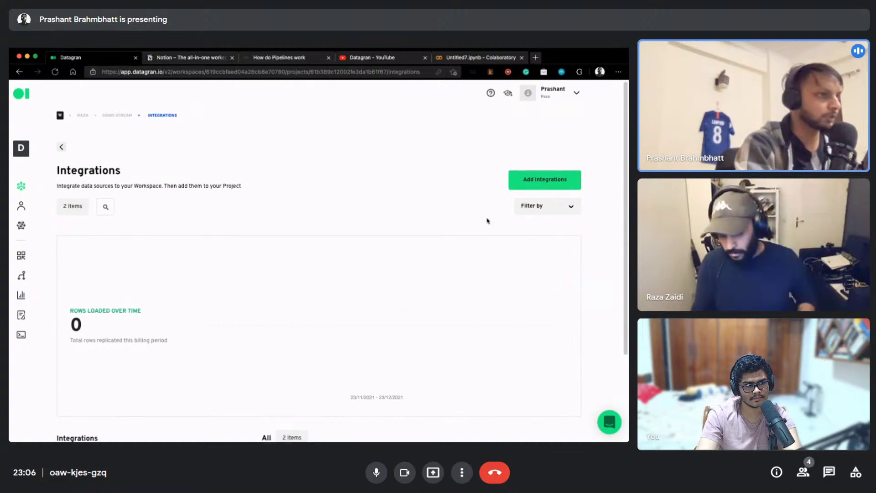
{"action": "left_click", "coordinate": [541, 186]}
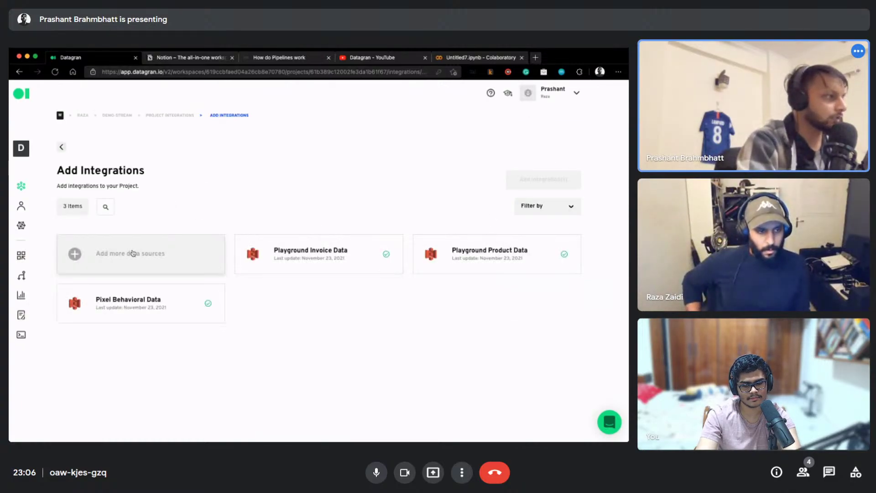
Start a Google Sheets data source in Datagran and open a new blank browser tab
{"action": "left_click", "coordinate": [97, 260]}
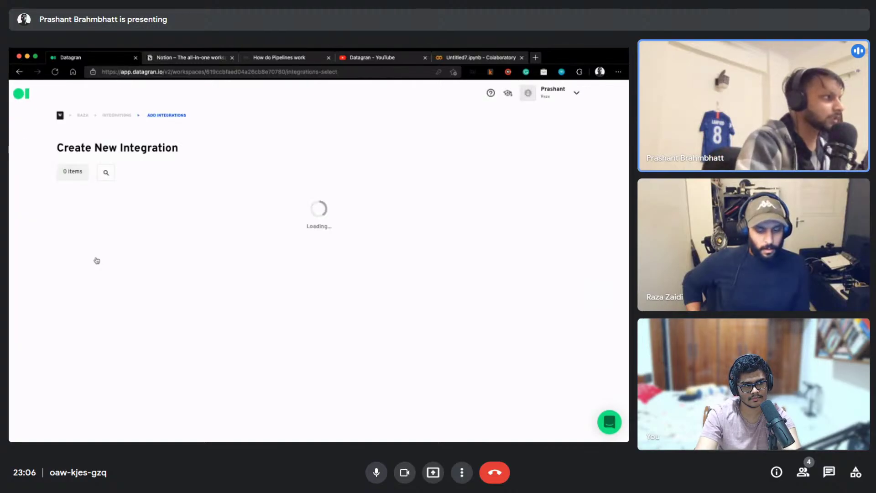
{"action": "scroll", "coordinate": [121, 248], "scroll_direction": "down", "scroll_amount": 2}
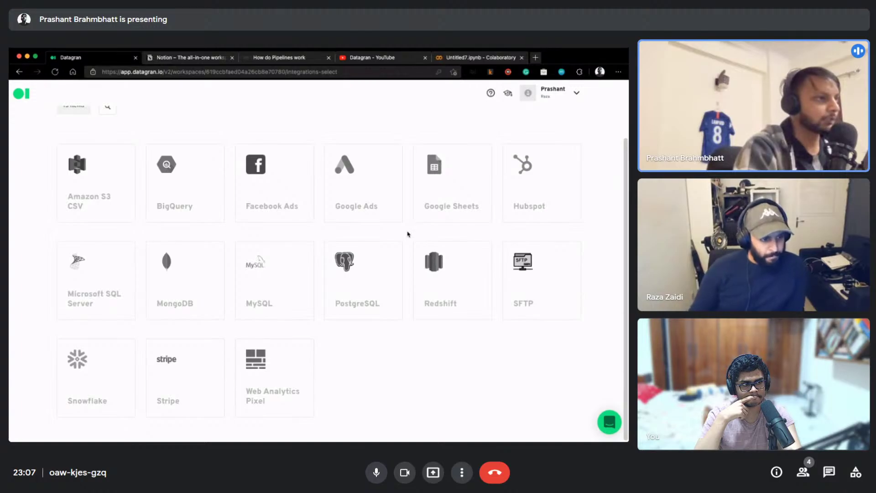
{"action": "left_click", "coordinate": [445, 199]}
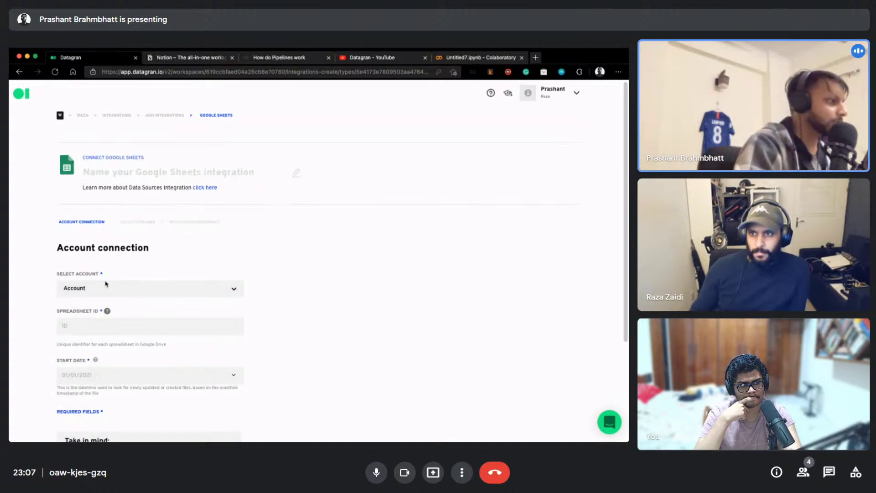
{"action": "scroll", "coordinate": [92, 322], "scroll_direction": "down", "scroll_amount": 2}
{"action": "left_click", "coordinate": [182, 275]}
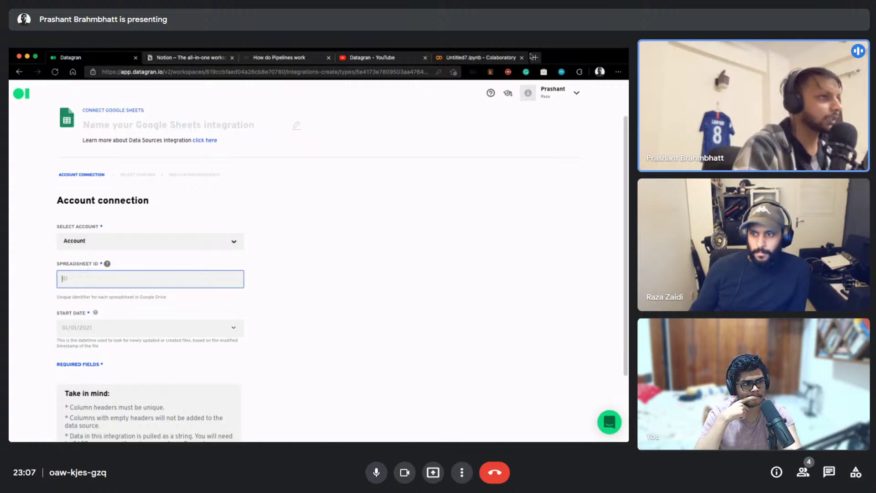
{"action": "left_click", "coordinate": [533, 57]}
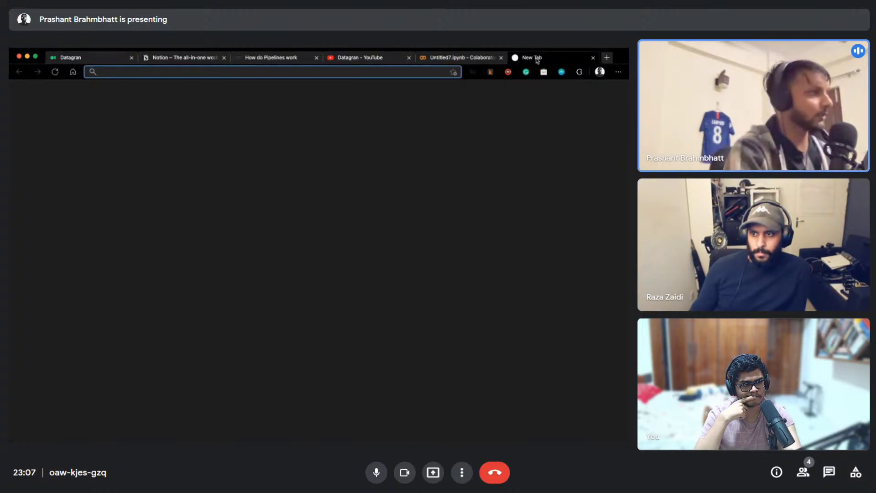
Upload the train CSV into Google Sheets and check its Sex, SibSp and Ticket columns
{"action": "type", "text": "sheets.google.com"}
{"action": "key", "text": "Return"}
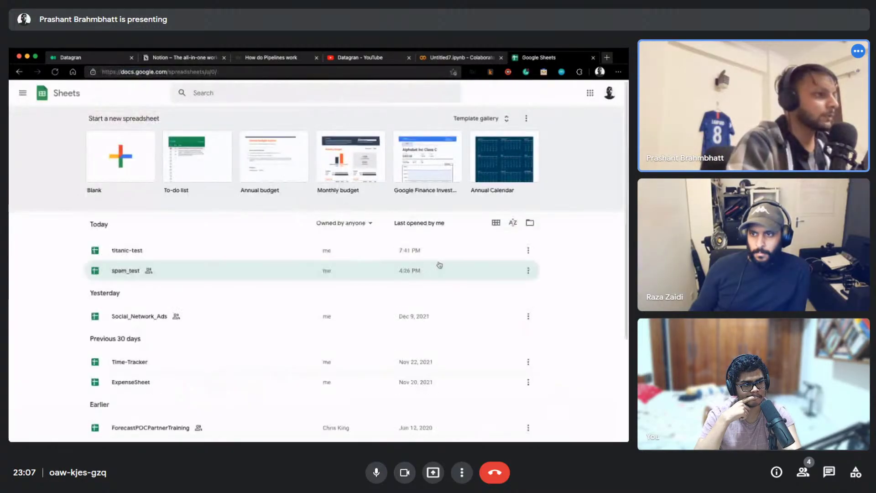
{"action": "left_click", "coordinate": [530, 222]}
{"action": "left_click", "coordinate": [289, 162]}
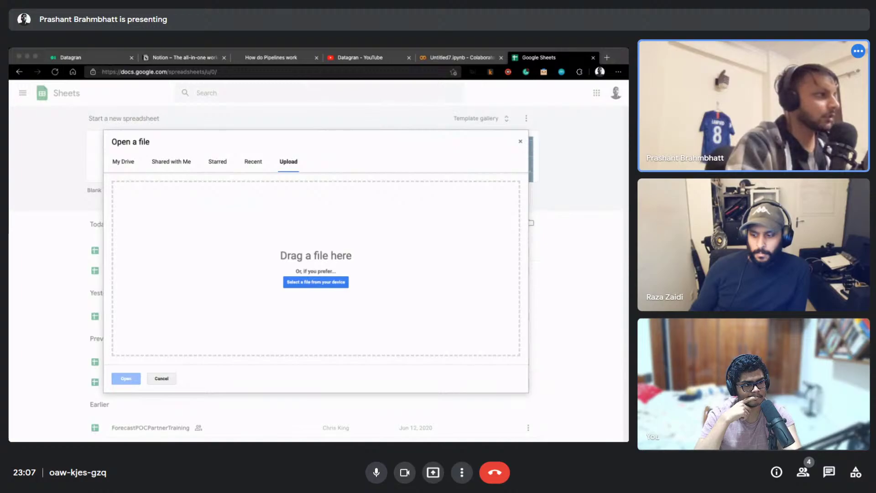
{"action": "left_click_drag", "start_coordinate": [10, 278], "coordinate": [136, 280]}
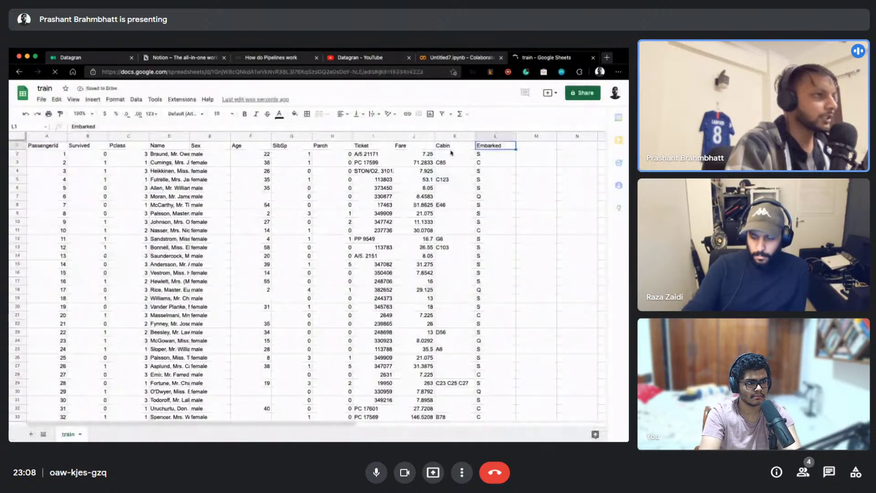
{"action": "left_click", "coordinate": [372, 146]}
{"action": "left_click", "coordinate": [288, 146]}
{"action": "left_click", "coordinate": [202, 146]}
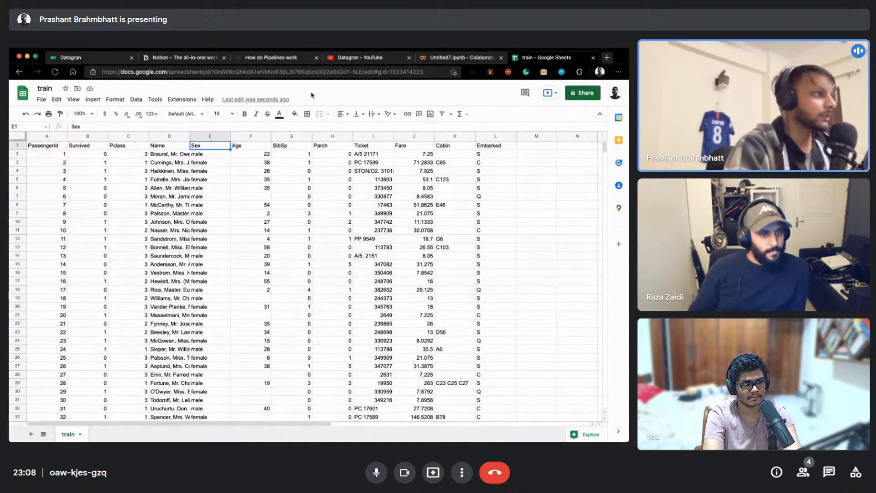
Copy the train spreadsheet's ID from its web address and return to Datagran
{"action": "left_click", "coordinate": [219, 73]}
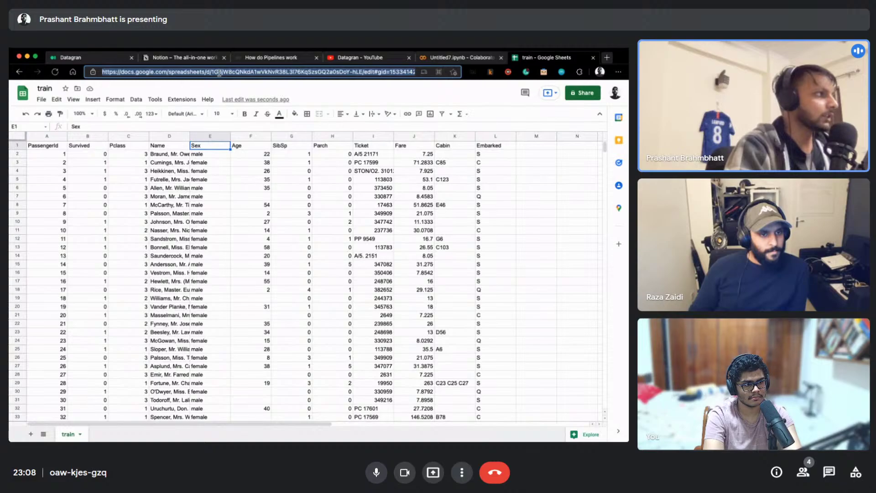
{"action": "left_click", "coordinate": [248, 81]}
{"action": "double_click", "coordinate": [247, 78]}
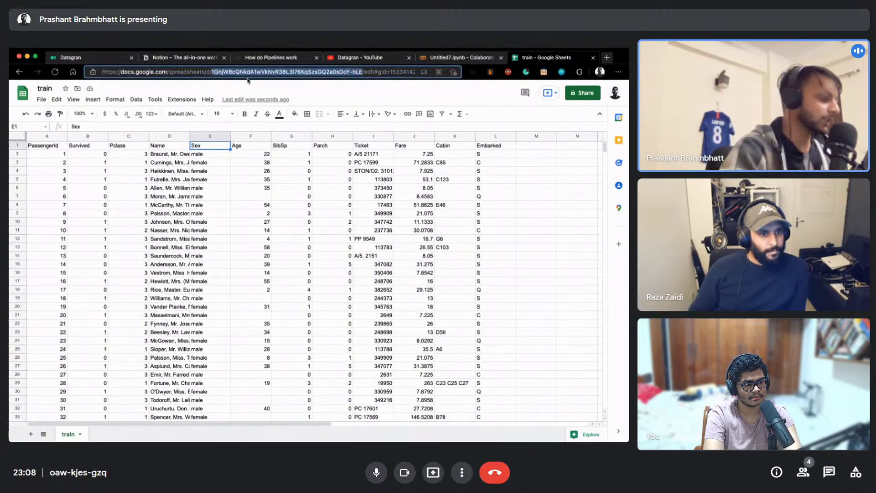
{"action": "left_click", "coordinate": [84, 62]}
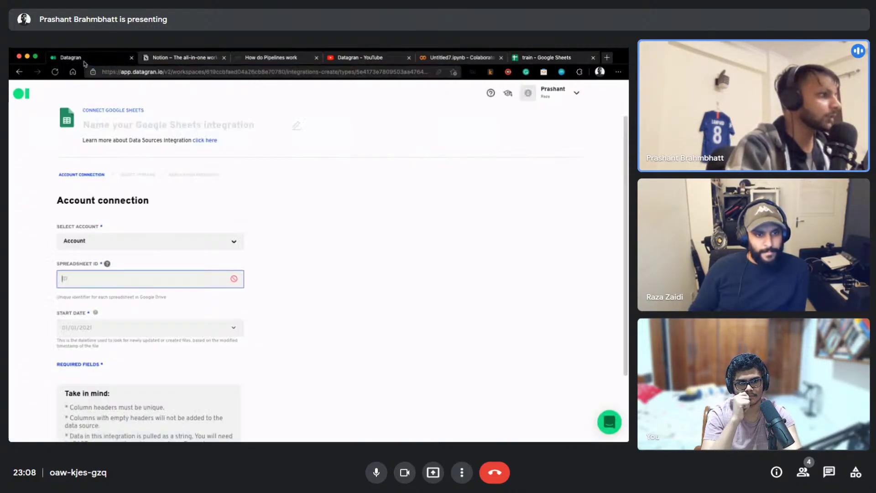
Choose the first Google account and paste the train spreadsheet ID into Spreadsheet ID
{"action": "left_click", "coordinate": [109, 241]}
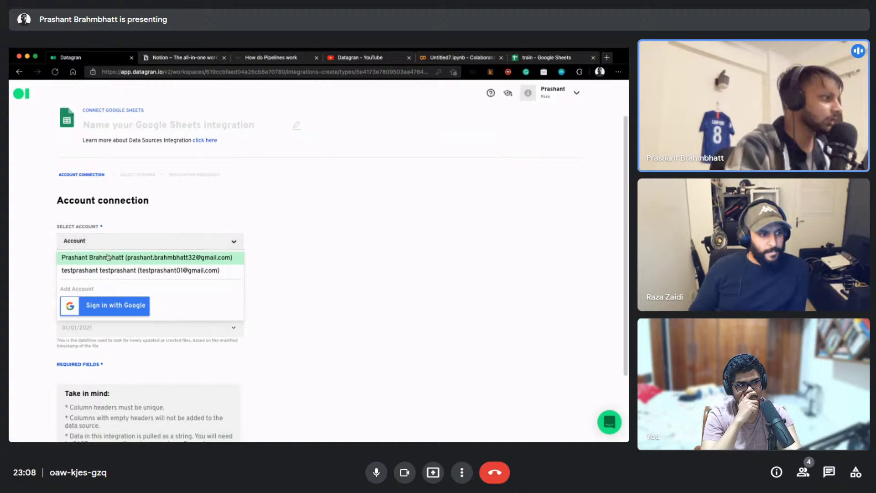
{"action": "left_click", "coordinate": [110, 259]}
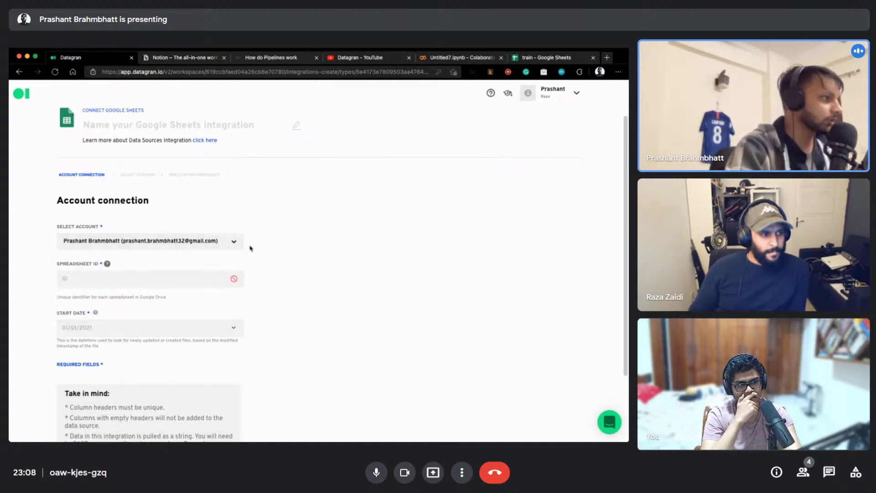
{"action": "left_click", "coordinate": [79, 278]}
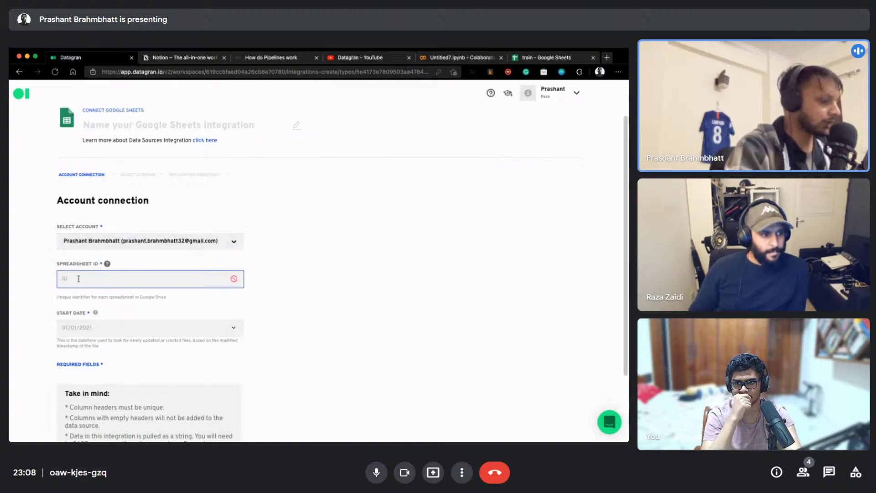
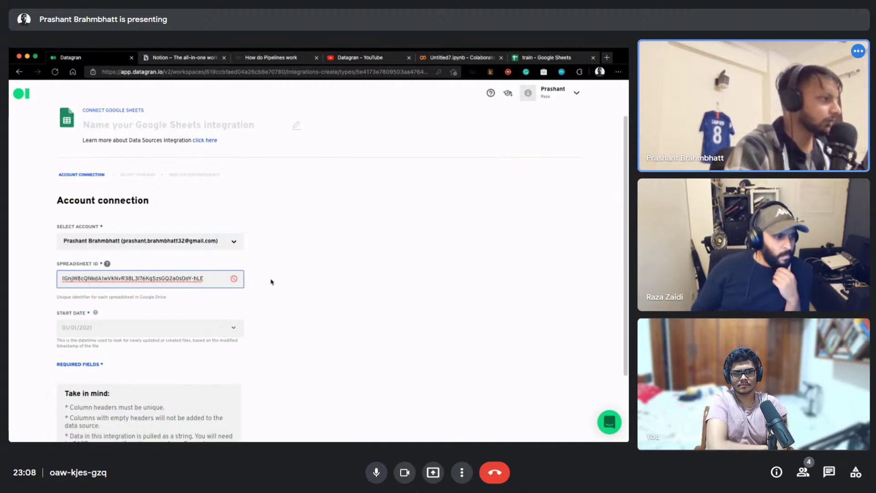
Set the Start Date to 12/10/2021
{"action": "scroll", "coordinate": [271, 280], "scroll_direction": "down", "scroll_amount": 2}
{"action": "left_click", "coordinate": [118, 273]}
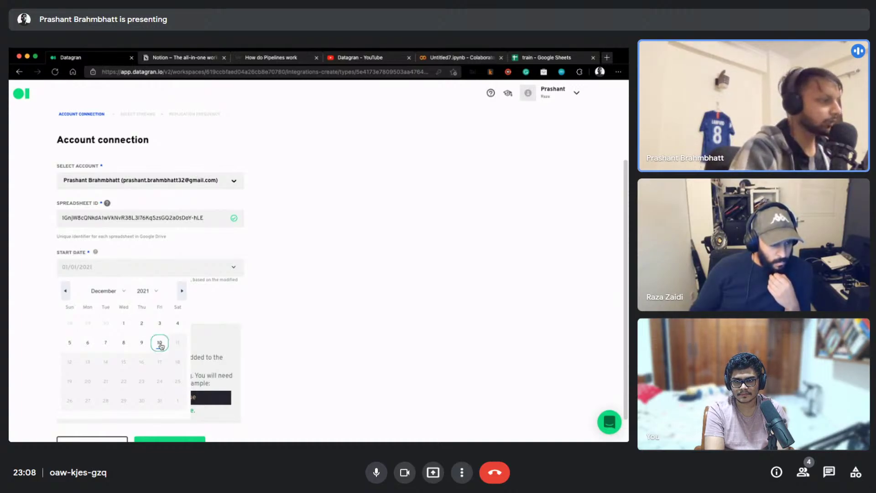
{"action": "left_click", "coordinate": [159, 343]}
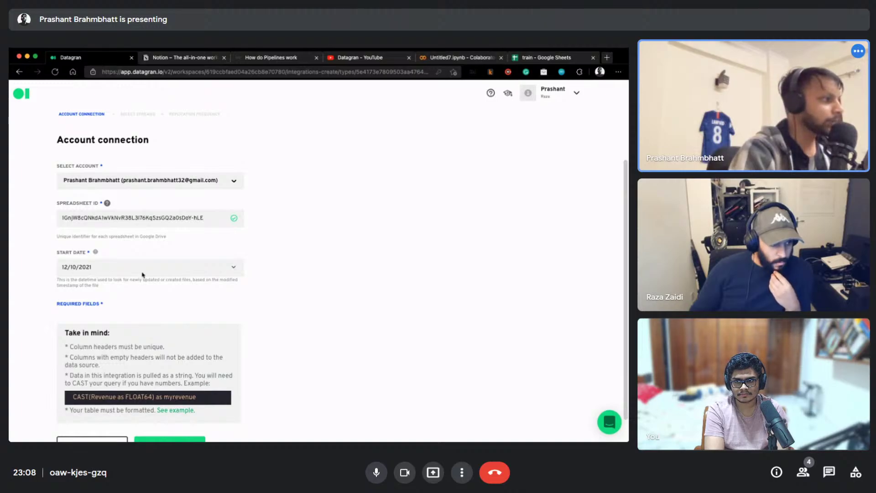
{"action": "scroll", "coordinate": [143, 275], "scroll_direction": "down", "scroll_amount": 1}
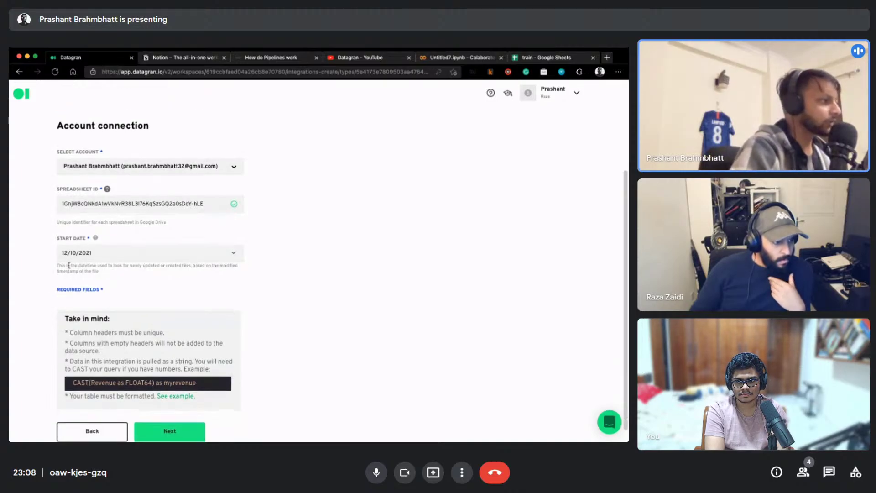
Highlight parts of the pasted spreadsheet ID and the start date explanation while discussing them
{"action": "left_click_drag", "start_coordinate": [57, 266], "coordinate": [104, 275]}
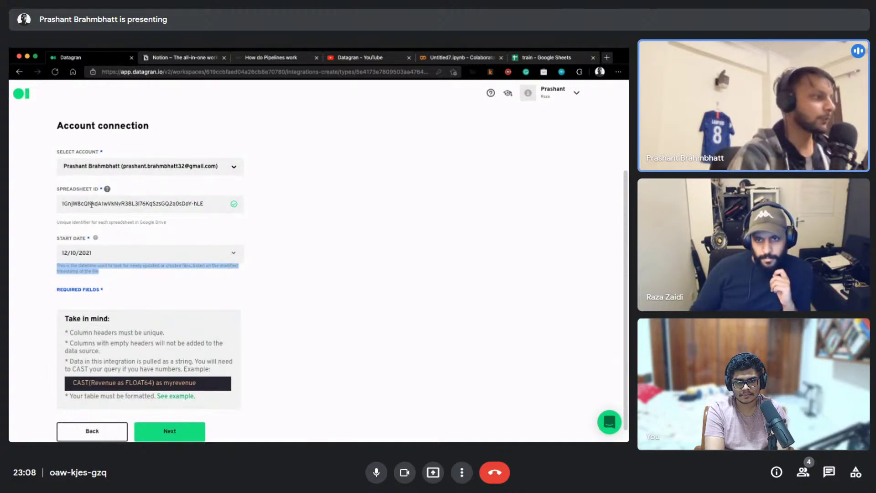
{"action": "left_click", "coordinate": [100, 204]}
{"action": "double_click", "coordinate": [99, 205]}
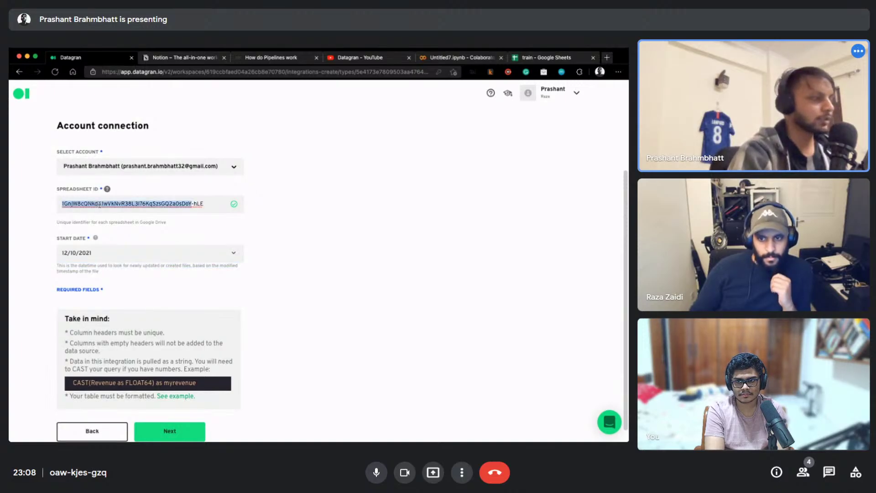
{"action": "left_click", "coordinate": [195, 205]}
{"action": "double_click", "coordinate": [195, 205]}
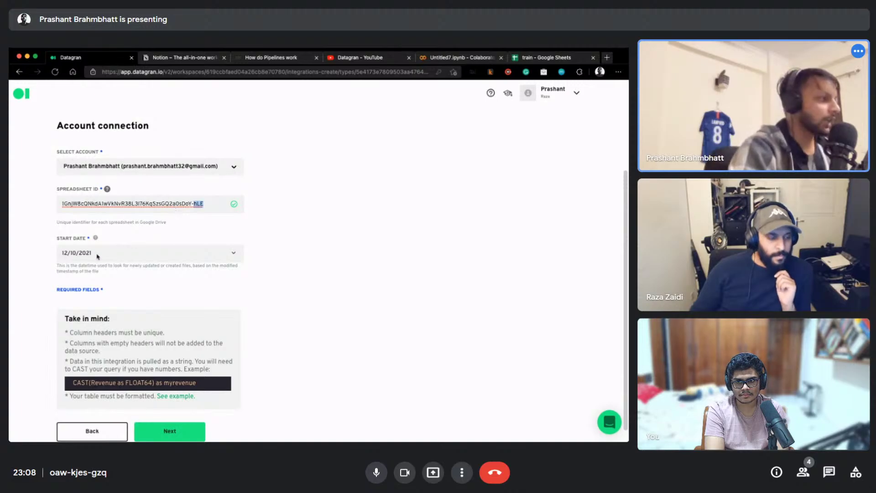
{"action": "left_click", "coordinate": [57, 266]}
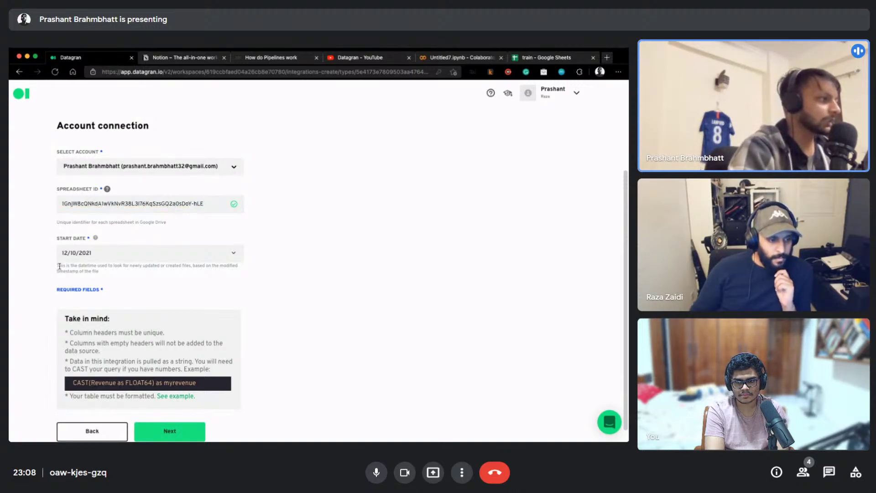
{"action": "left_click_drag", "start_coordinate": [58, 266], "coordinate": [212, 273]}
{"action": "left_click", "coordinate": [80, 256]}
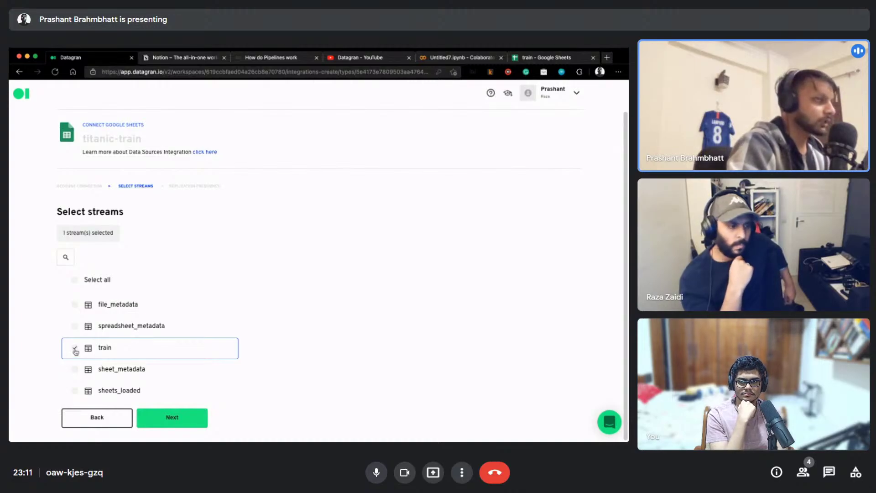
Check the train spreadsheet, then advance titanic-train from stream selection to replication frequency
{"action": "left_click", "coordinate": [534, 63]}
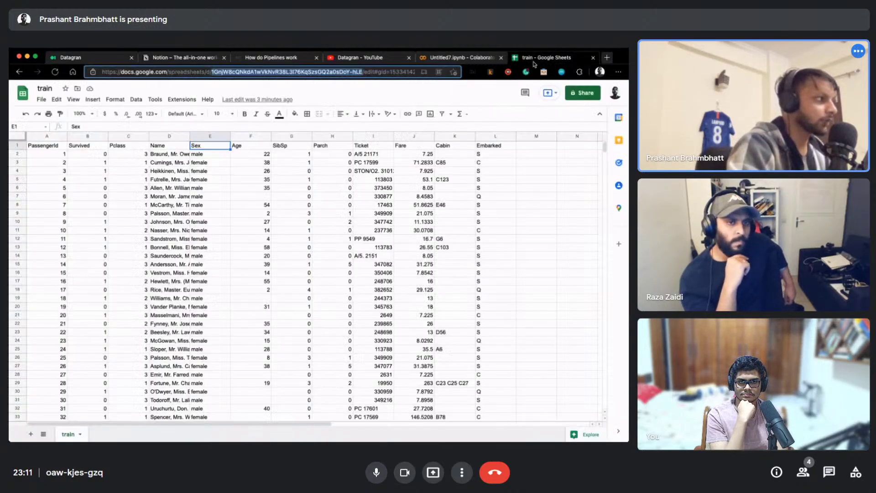
{"action": "left_click", "coordinate": [78, 63]}
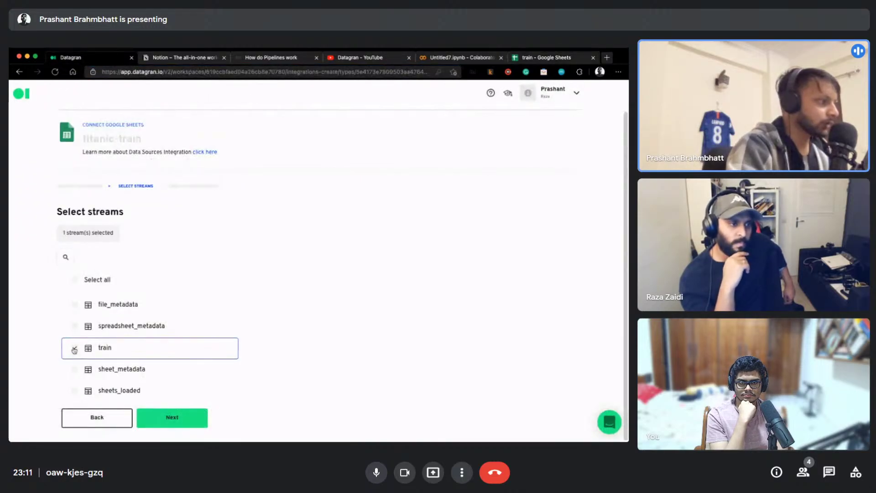
{"action": "left_click", "coordinate": [188, 416]}
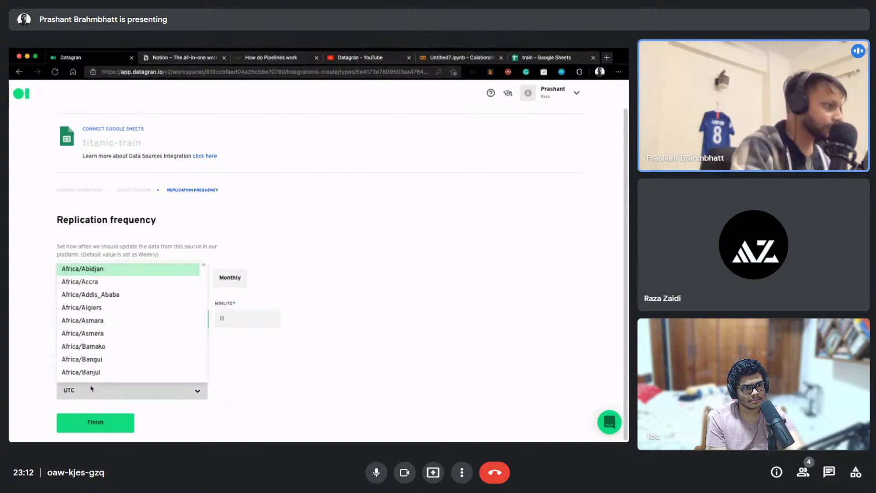
Briefly pin another participant's camera, then restore the shared screen as the main view
{"action": "left_click", "coordinate": [730, 244]}
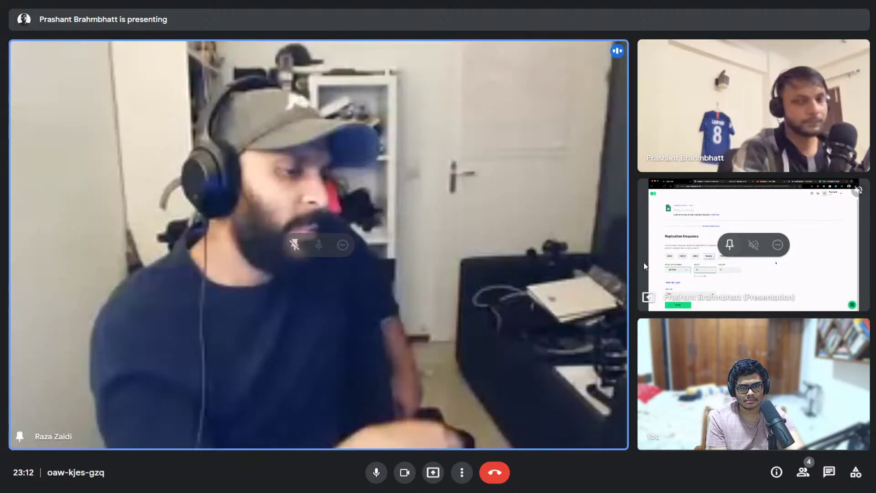
{"action": "left_click", "coordinate": [295, 245]}
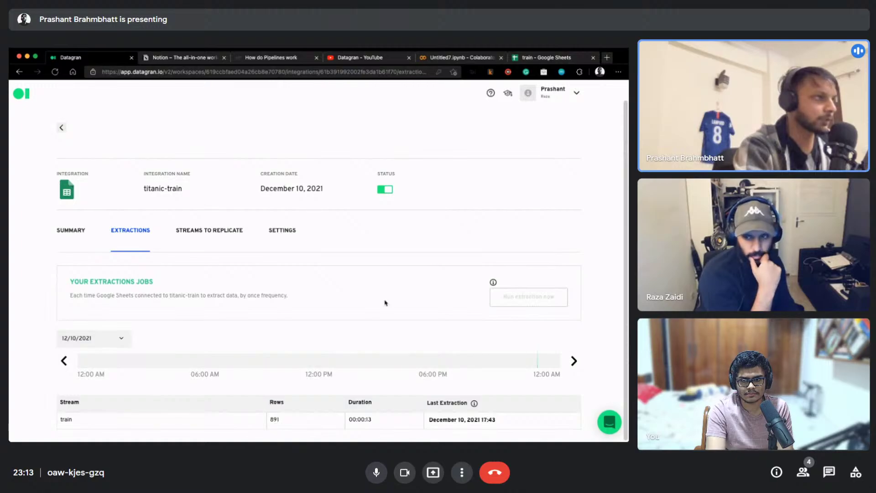
{"action": "left_click", "coordinate": [551, 57]}
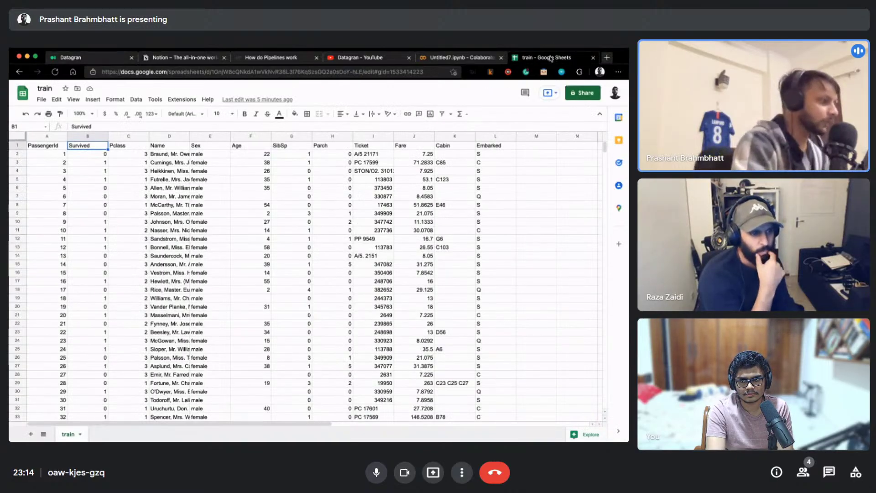
{"action": "key", "text": "ctrl+Down"}
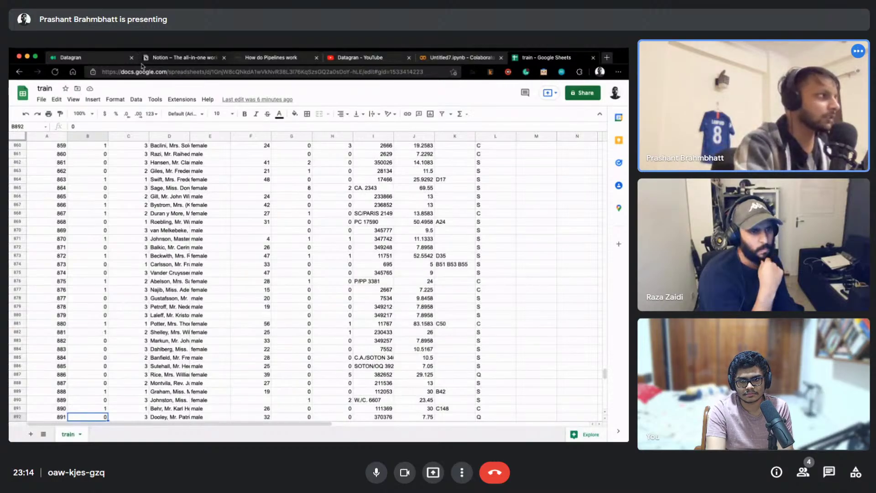
{"action": "left_click", "coordinate": [102, 60]}
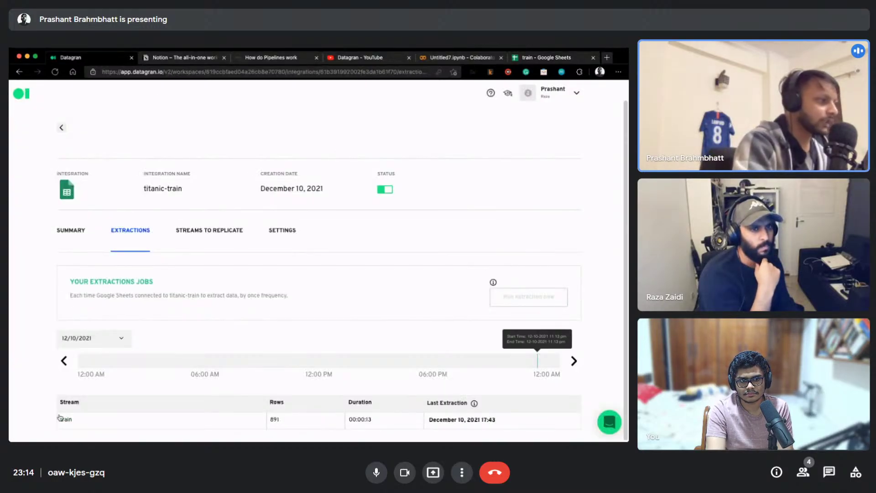
{"action": "mouse_move", "coordinate": [539, 366]}
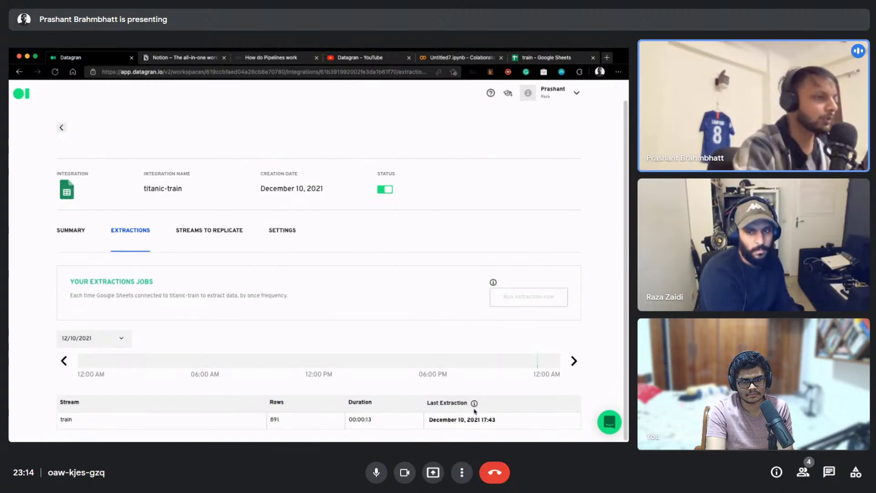
Go from Settings to the titanic-train Summary and reload until extraction shows Completed with 891 rows
{"action": "left_click", "coordinate": [214, 229]}
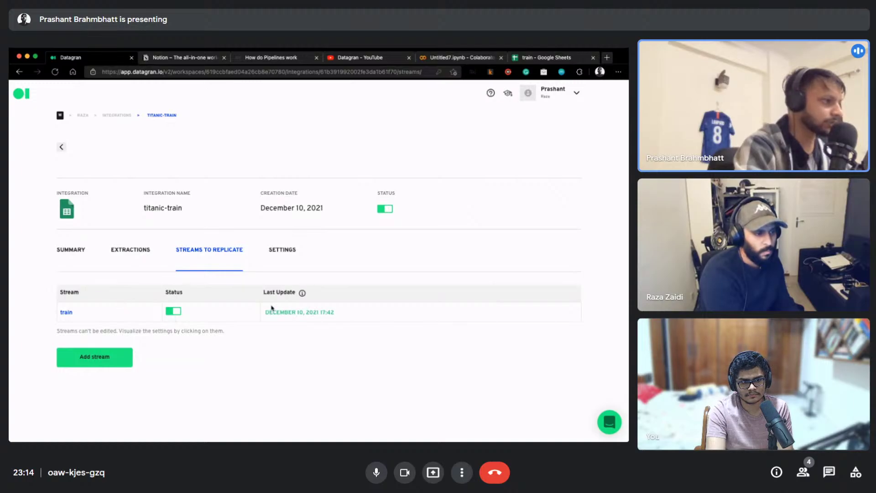
{"action": "left_click", "coordinate": [289, 250]}
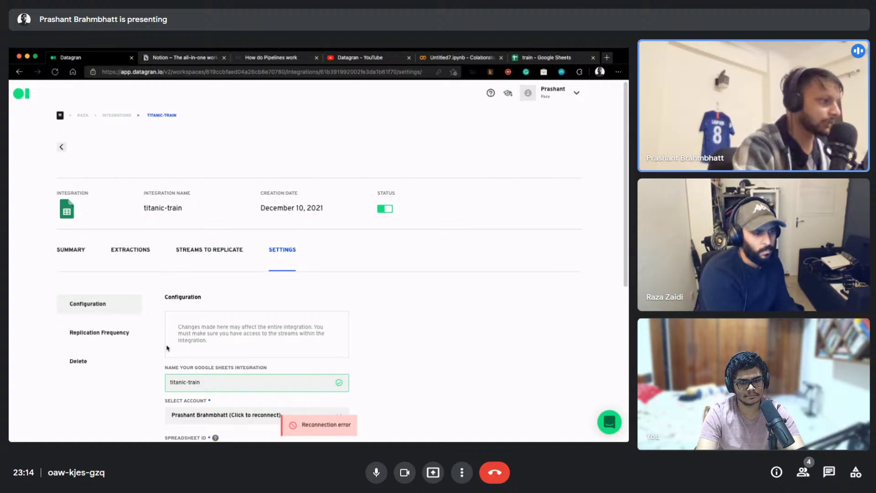
{"action": "scroll", "coordinate": [209, 349], "scroll_direction": "down", "scroll_amount": 3}
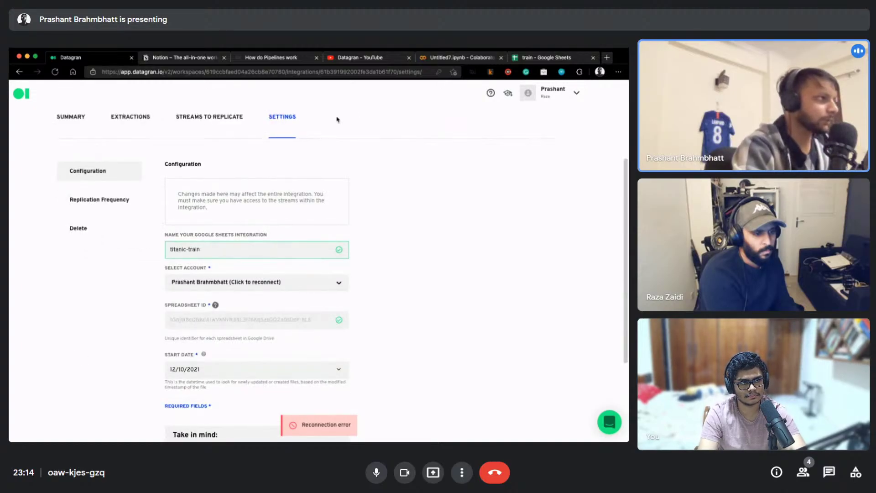
{"action": "left_click", "coordinate": [69, 122]}
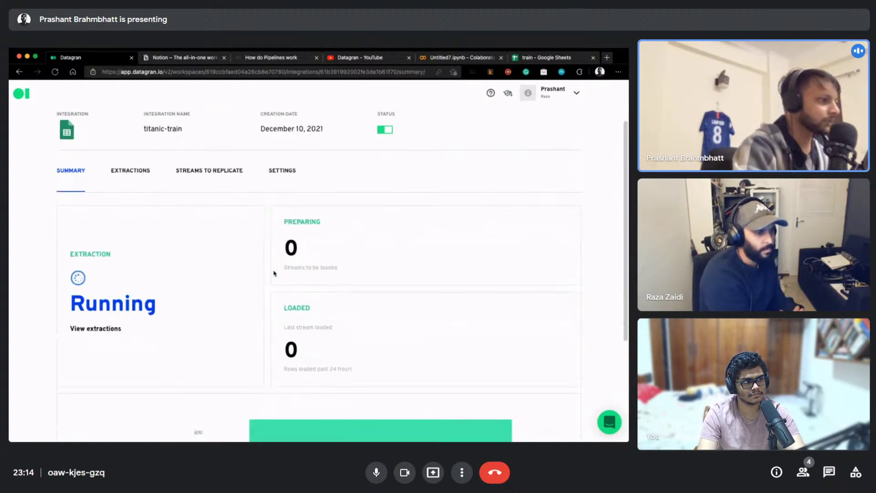
{"action": "scroll", "coordinate": [54, 339], "scroll_direction": "down", "scroll_amount": 3}
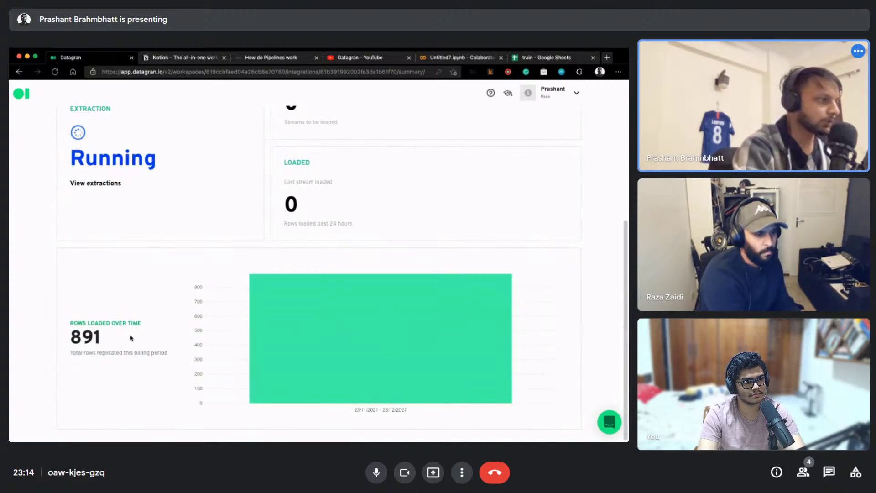
{"action": "scroll", "coordinate": [426, 320], "scroll_direction": "up", "scroll_amount": 3}
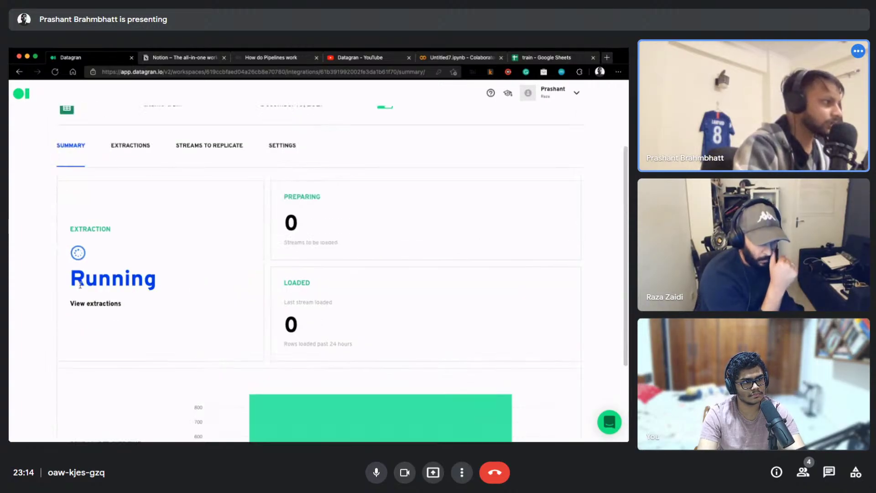
{"action": "left_click", "coordinate": [65, 104]}
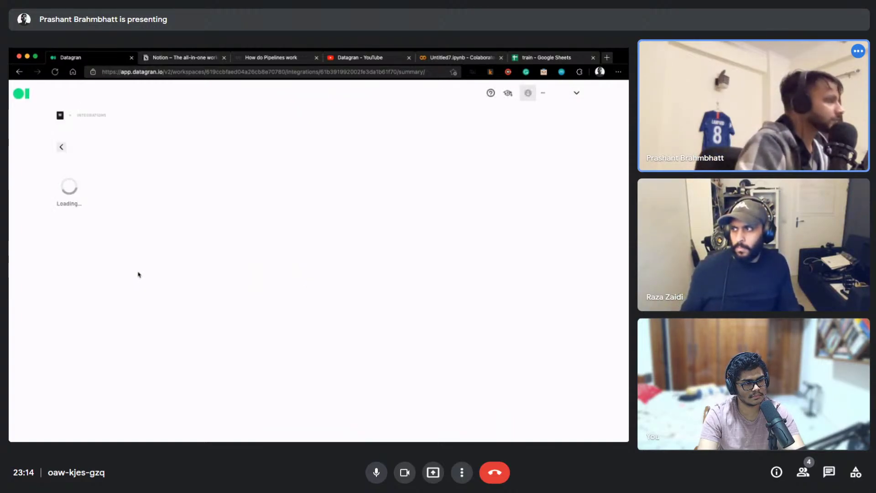
{"action": "scroll", "coordinate": [140, 286], "scroll_direction": "down", "scroll_amount": 4}
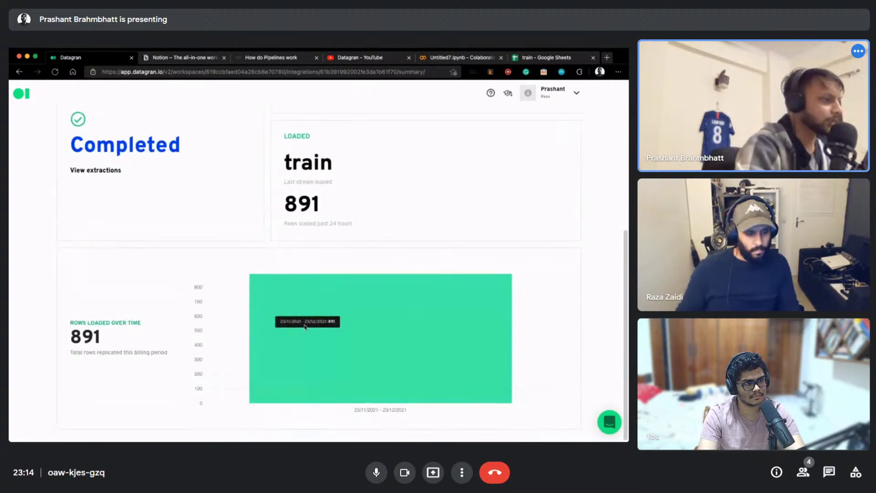
{"action": "scroll", "coordinate": [215, 337], "scroll_direction": "up", "scroll_amount": 5}
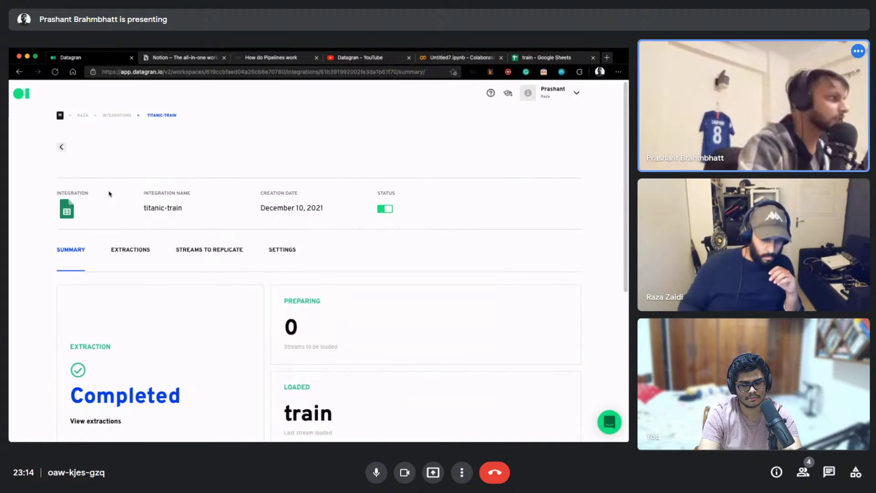
Navigate from Integrations to the Demo Project's Pipelines and create a new pipeline
{"action": "left_click", "coordinate": [115, 118]}
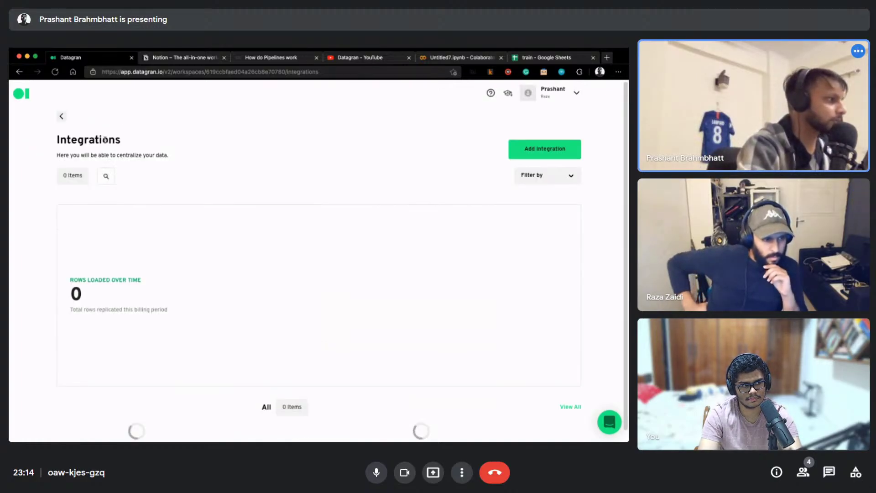
{"action": "left_click", "coordinate": [66, 120]}
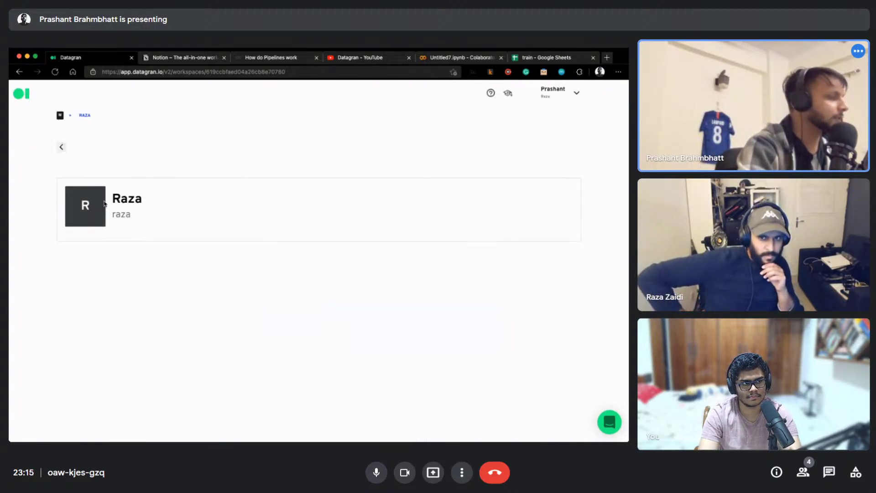
{"action": "scroll", "coordinate": [144, 256], "scroll_direction": "down", "scroll_amount": 3}
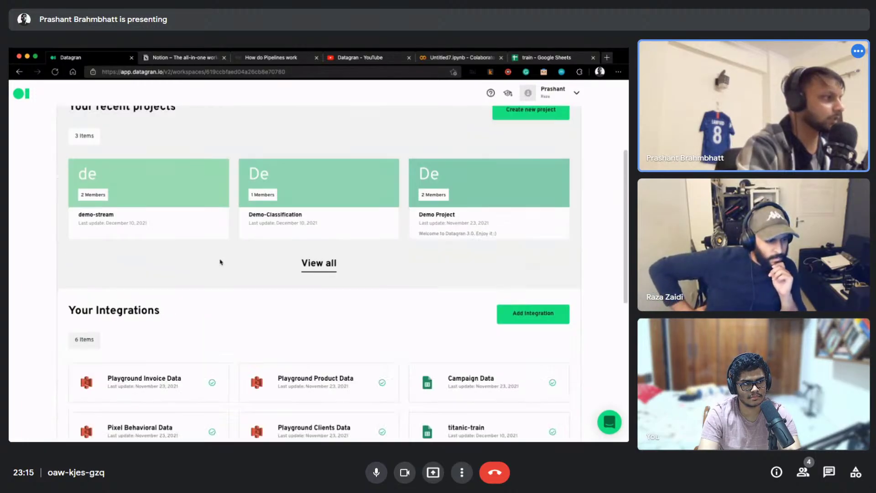
{"action": "left_click", "coordinate": [464, 201]}
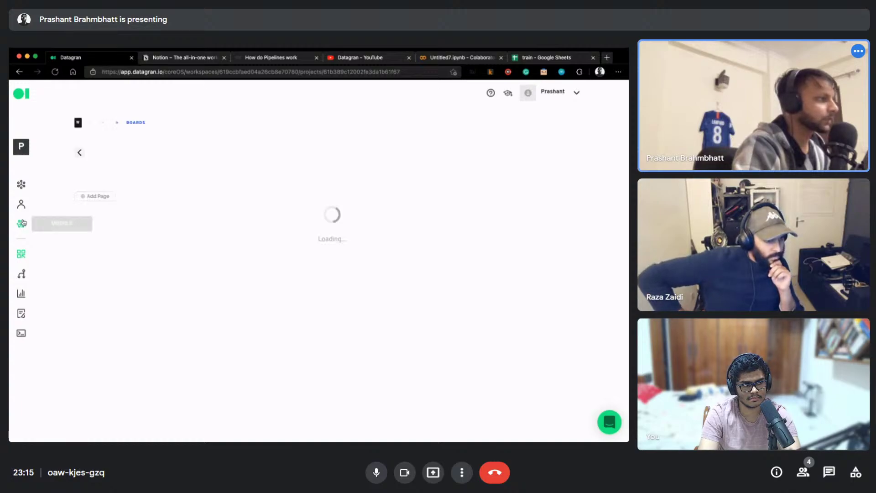
{"action": "left_click", "coordinate": [22, 274]}
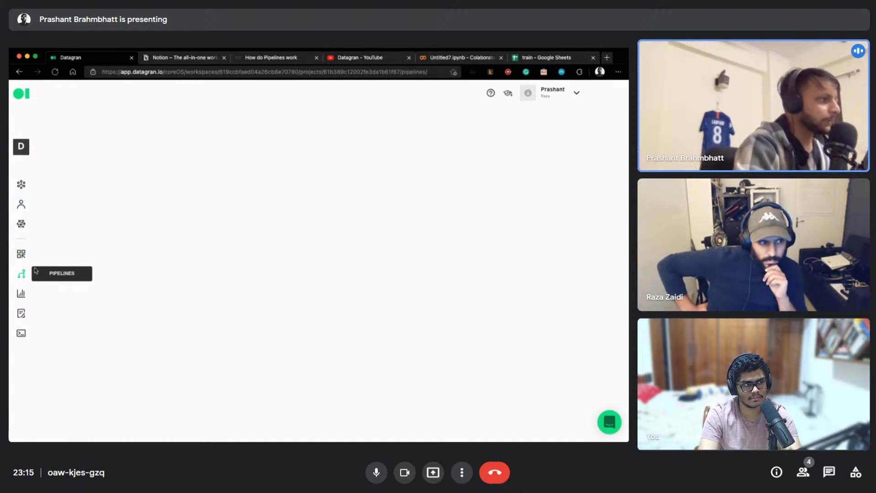
{"action": "left_click", "coordinate": [343, 319]}
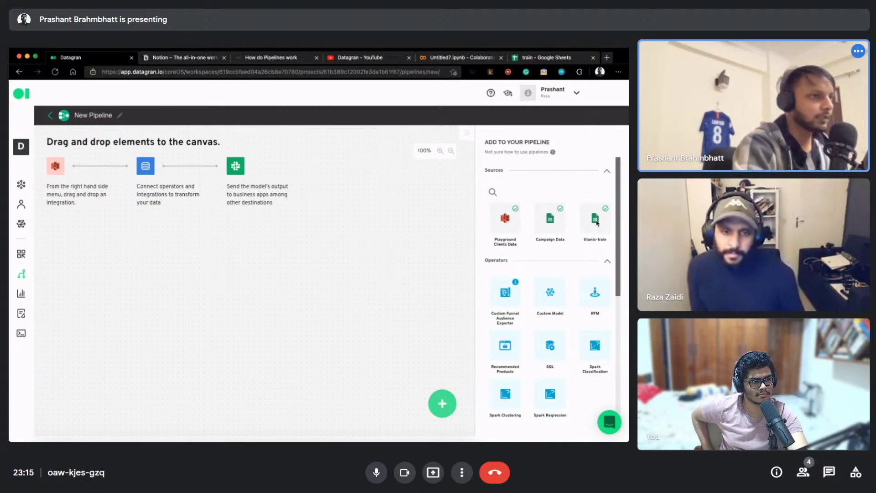
Place the titanic-train source and an SQL operator on the pipeline canvas
{"action": "left_click_drag", "start_coordinate": [598, 220], "coordinate": [234, 307]}
{"action": "left_click_drag", "start_coordinate": [135, 249], "coordinate": [135, 248]}
{"action": "left_click_drag", "start_coordinate": [108, 194], "coordinate": [128, 228]}
{"action": "mouse_move", "coordinate": [549, 347]}
{"action": "left_mouse_down"}
{"action": "mouse_move", "coordinate": [262, 245]}
{"action": "mouse_move", "coordinate": [236, 215]}
{"action": "mouse_move", "coordinate": [171, 207]}
{"action": "mouse_move", "coordinate": [229, 233]}
{"action": "left_mouse_up"}
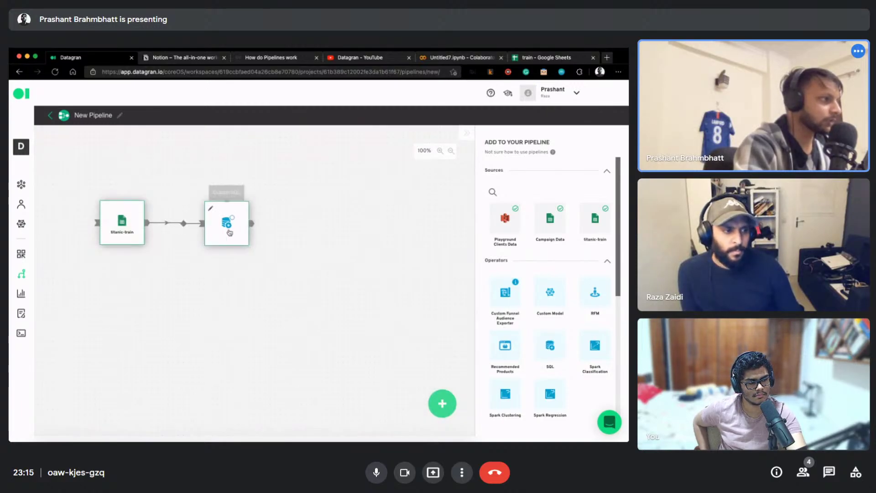
In the SQL node, select titanic-train as the data and run the default query
{"action": "left_click", "coordinate": [229, 230]}
{"action": "left_click", "coordinate": [237, 235]}
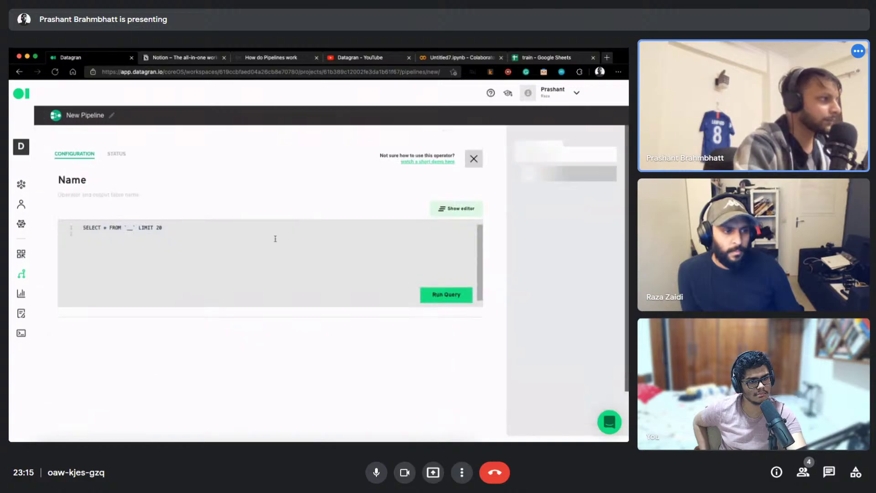
{"action": "triple_click", "coordinate": [93, 229]}
{"action": "left_click", "coordinate": [93, 229]}
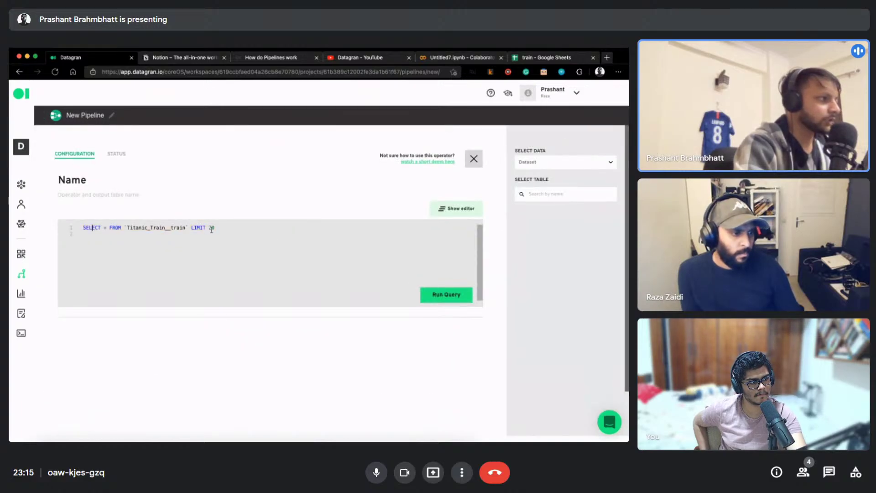
{"action": "left_click", "coordinate": [546, 165]}
{"action": "left_click", "coordinate": [549, 184]}
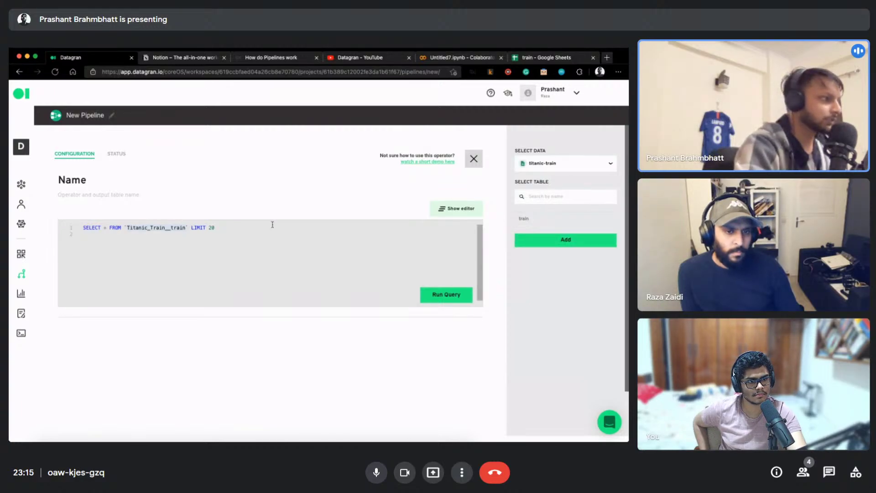
{"action": "left_click", "coordinate": [443, 294]}
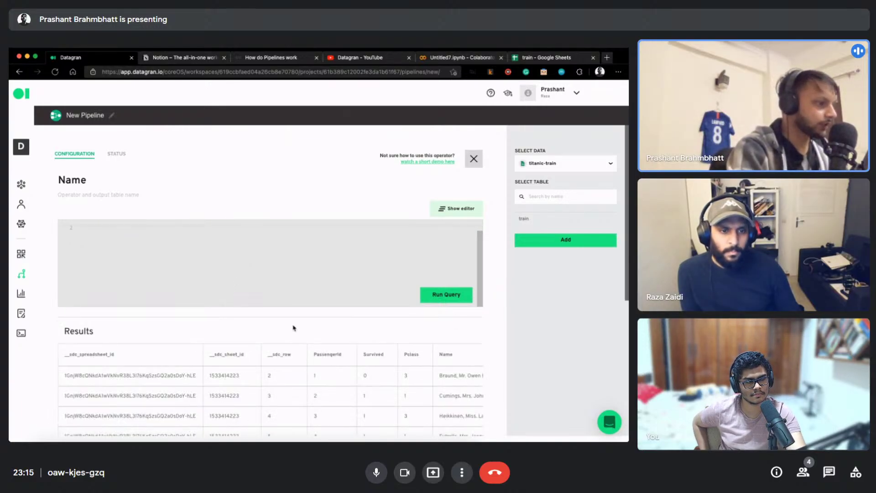
Page through the results to rows 11–20, then select the whole query and close the node
{"action": "scroll", "coordinate": [292, 328], "scroll_direction": "down", "scroll_amount": 3}
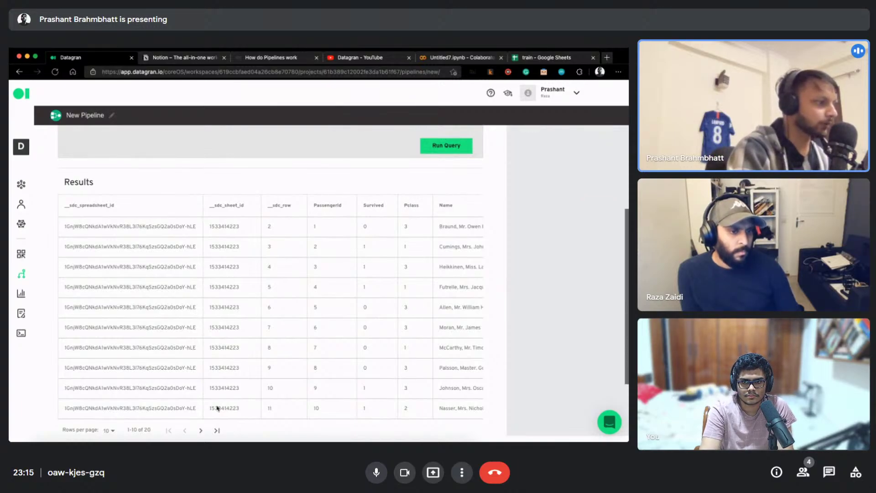
{"action": "left_click", "coordinate": [196, 432]}
{"action": "scroll", "coordinate": [383, 313], "scroll_direction": "down", "scroll_amount": 1}
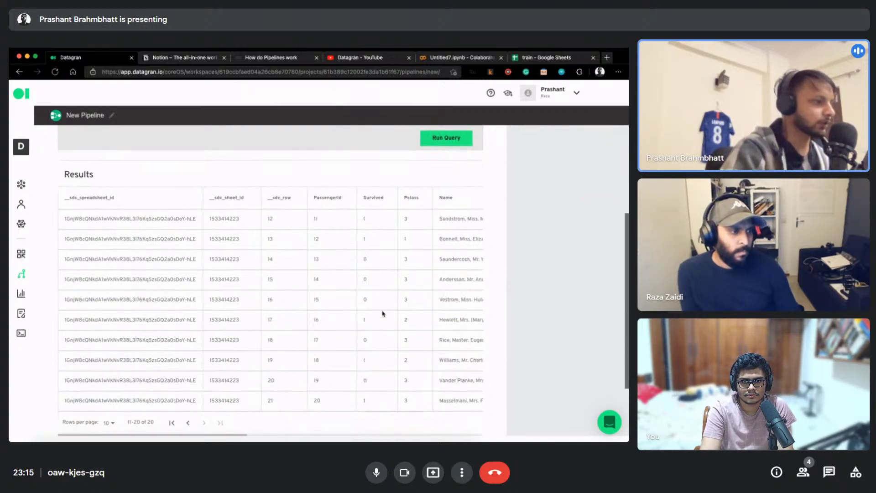
{"action": "left_click_drag", "start_coordinate": [230, 434], "coordinate": [475, 404]}
{"action": "scroll", "coordinate": [229, 360], "scroll_direction": "up", "scroll_amount": 4}
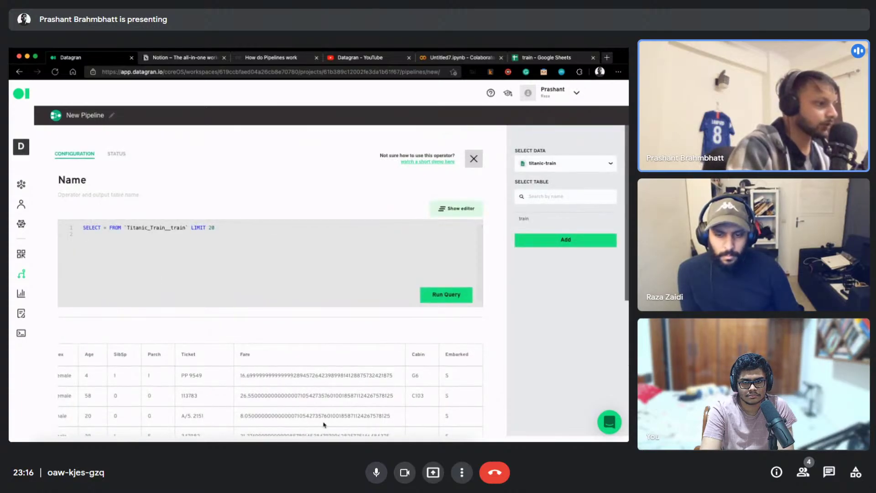
{"action": "scroll", "coordinate": [323, 395], "scroll_direction": "down", "scroll_amount": 3}
{"action": "scroll", "coordinate": [284, 405], "scroll_direction": "up", "scroll_amount": 3}
{"action": "left_click_drag", "start_coordinate": [235, 231], "coordinate": [52, 222]}
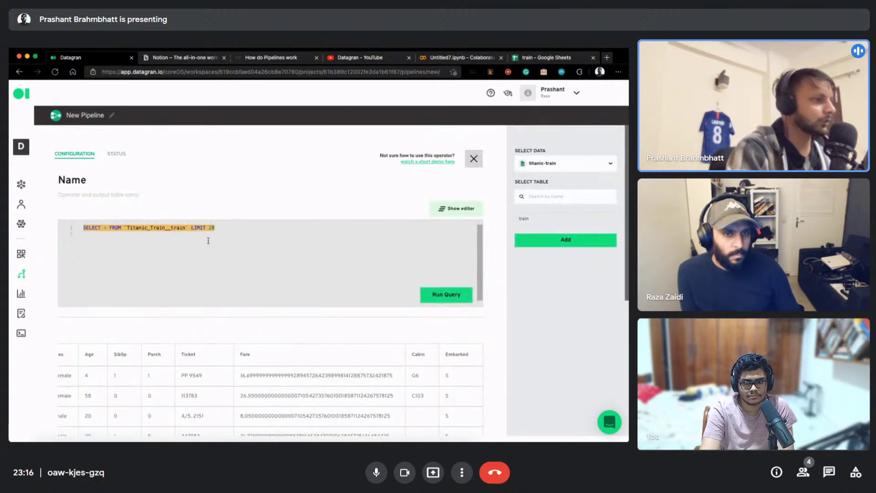
{"action": "left_click", "coordinate": [473, 159]}
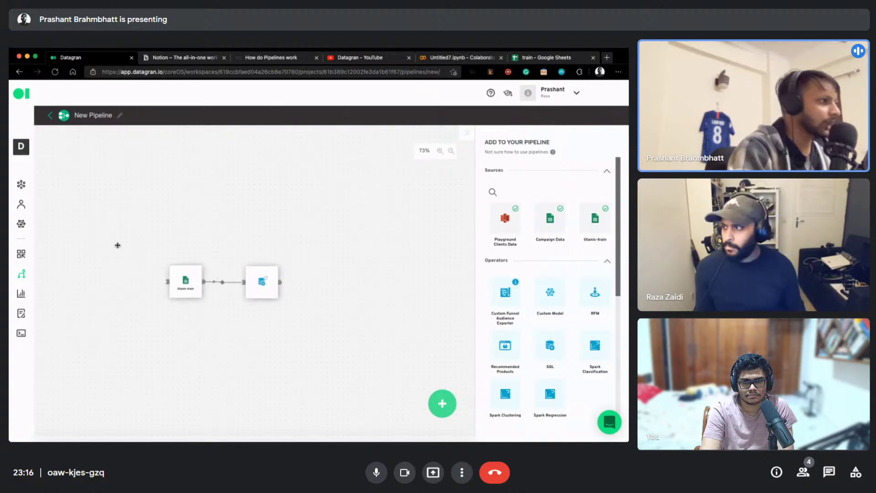
Switch to the Demo Project through the workspace and recent projects list
{"action": "left_click", "coordinate": [21, 147]}
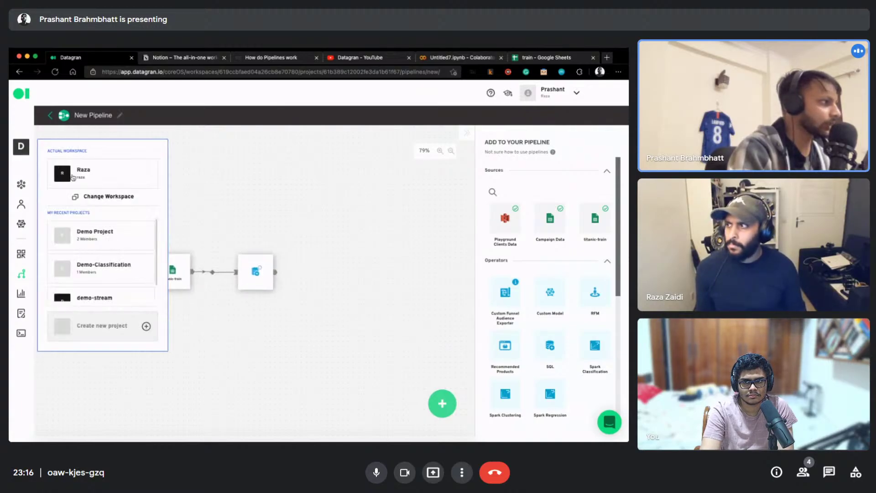
{"action": "left_click", "coordinate": [21, 147]}
{"action": "left_click", "coordinate": [88, 176]}
{"action": "left_click", "coordinate": [335, 133]}
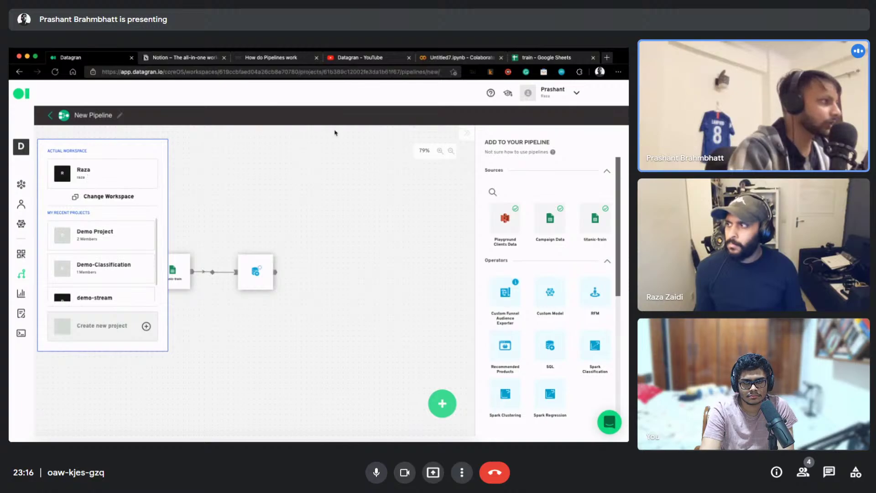
{"action": "left_click", "coordinate": [18, 147]}
{"action": "scroll", "coordinate": [91, 255], "scroll_direction": "down", "scroll_amount": 2}
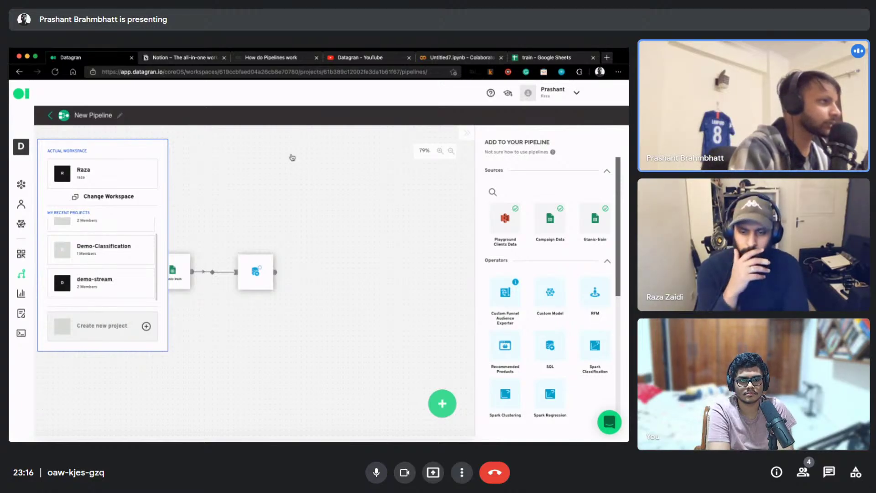
{"action": "left_click", "coordinate": [292, 157]}
{"action": "scroll", "coordinate": [87, 251], "scroll_direction": "up", "scroll_amount": 3}
{"action": "left_click", "coordinate": [21, 149]}
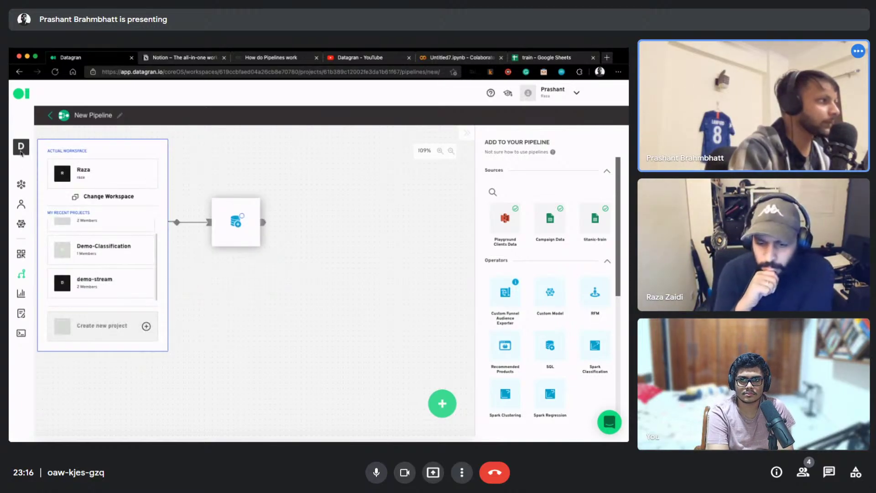
{"action": "scroll", "coordinate": [91, 235], "scroll_direction": "up", "scroll_amount": 1}
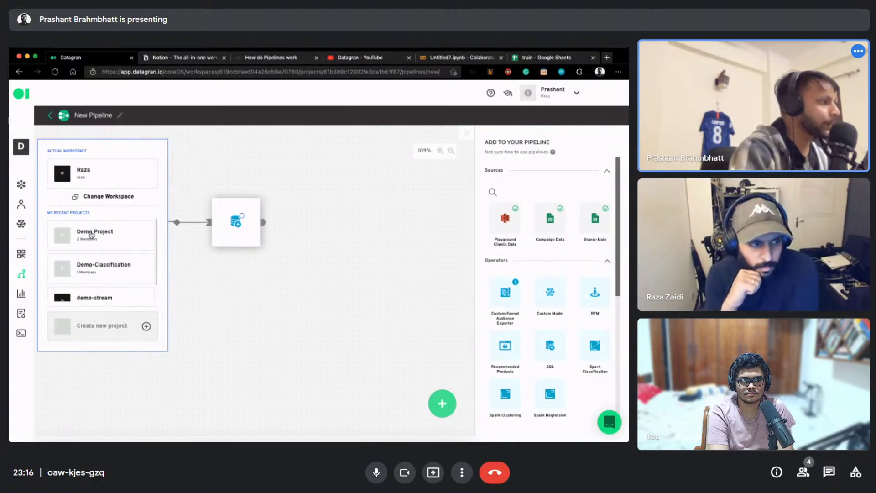
{"action": "left_click", "coordinate": [92, 234]}
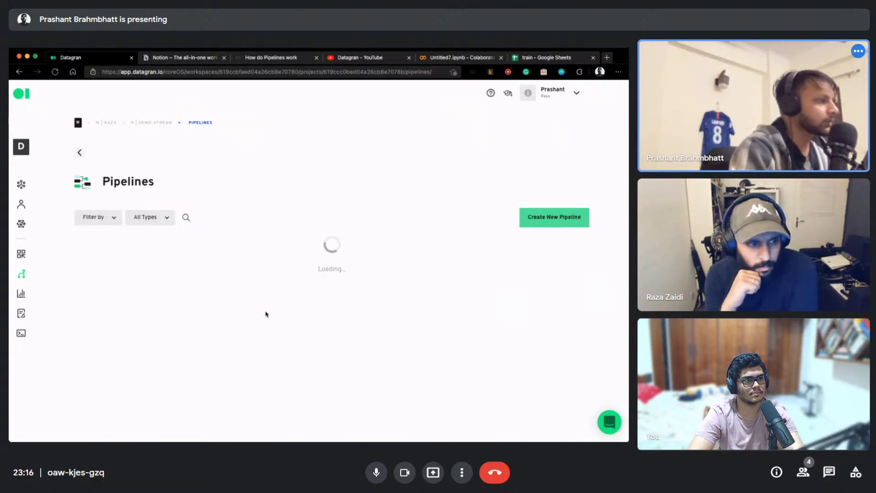
Copy the TRAIN node's SQL query from the Regression Demo pipeline
{"action": "left_click", "coordinate": [131, 256]}
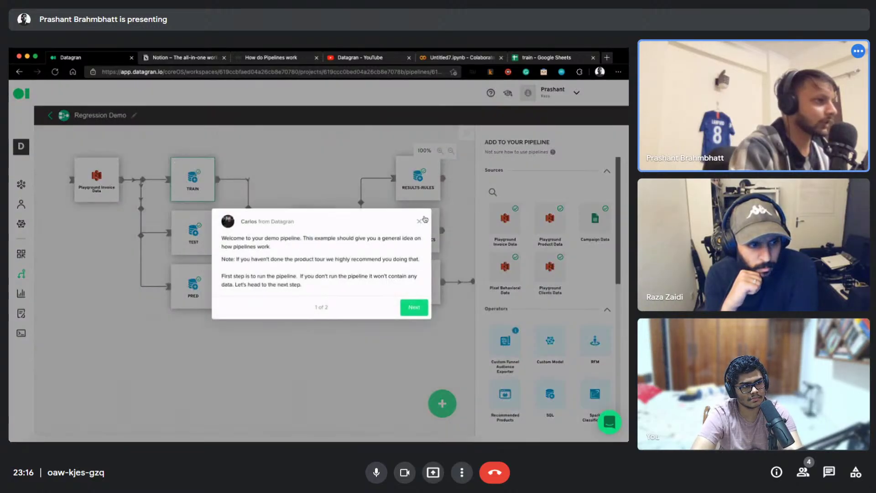
{"action": "left_click", "coordinate": [177, 175]}
{"action": "mouse_move", "coordinate": [173, 168]}
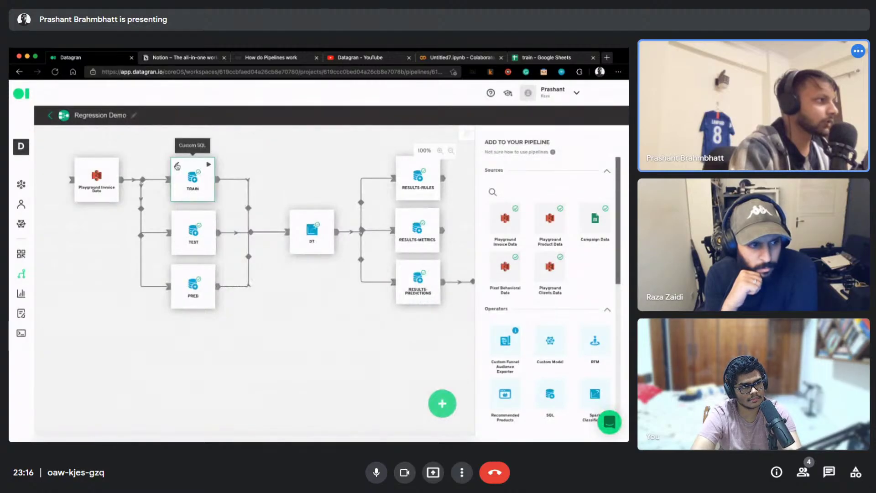
{"action": "left_click", "coordinate": [184, 176]}
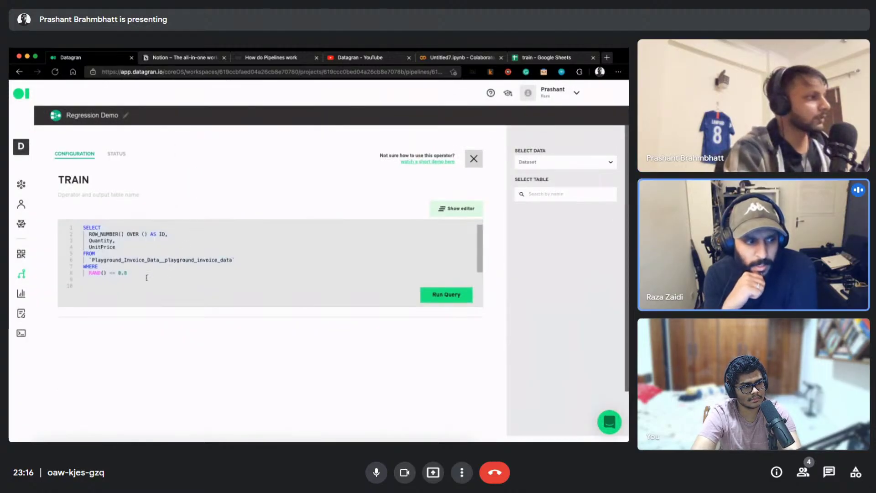
{"action": "key", "text": "super+a"}
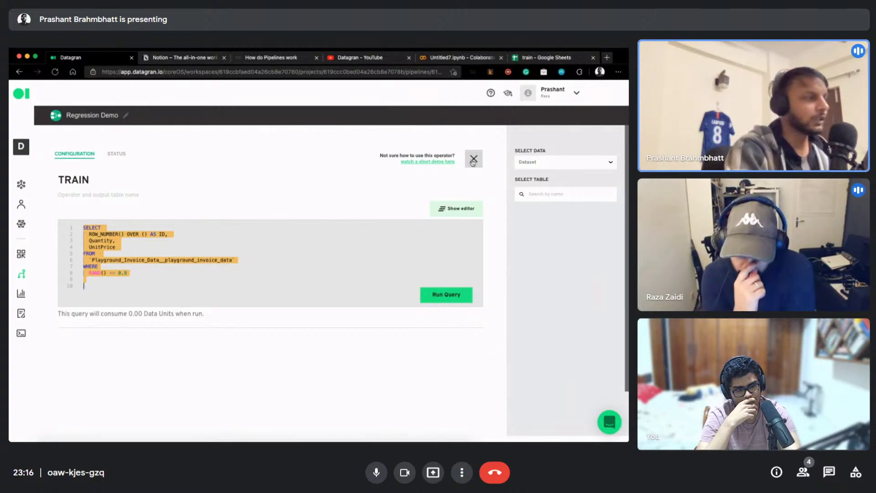
{"action": "left_click", "coordinate": [473, 159]}
Switch back to the demo-stream project
{"action": "left_click", "coordinate": [26, 155]}
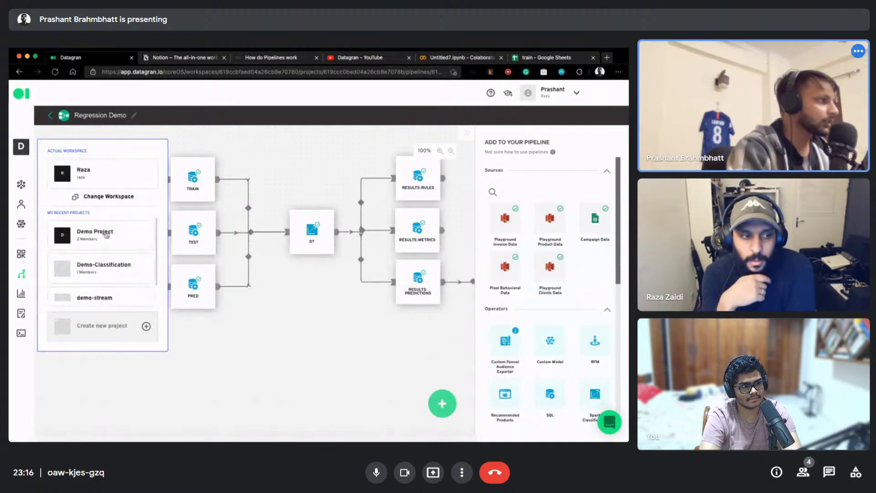
{"action": "scroll", "coordinate": [105, 256], "scroll_direction": "down", "scroll_amount": 2}
{"action": "left_click", "coordinate": [109, 282]}
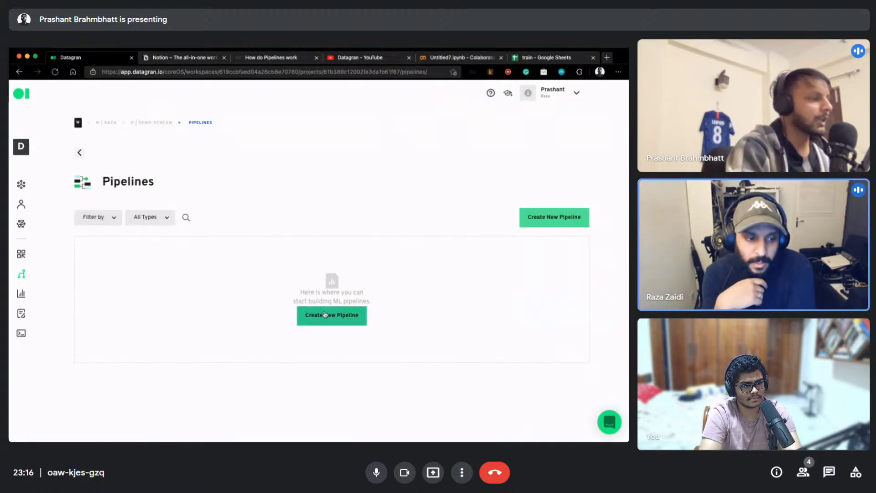
Create a new pipeline with titanic-train connected to an SQL operator
{"action": "left_click", "coordinate": [325, 318]}
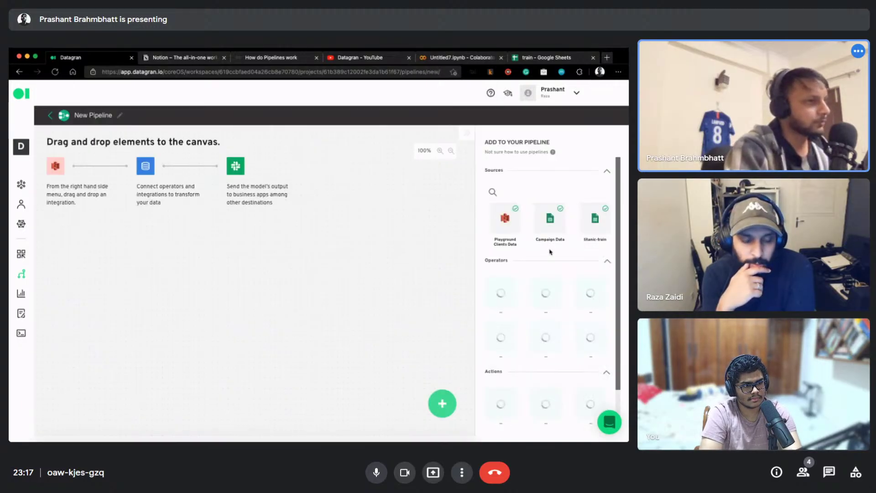
{"action": "left_click_drag", "start_coordinate": [550, 221], "coordinate": [140, 202]}
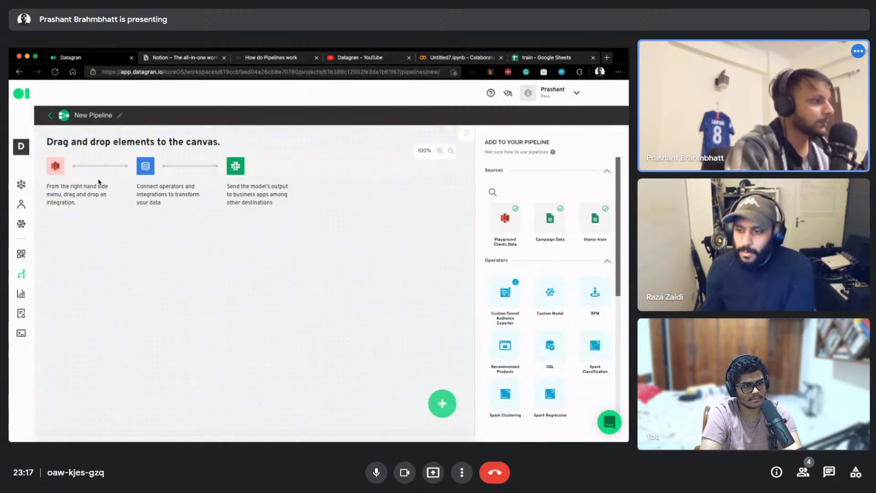
{"action": "left_click_drag", "start_coordinate": [595, 218], "coordinate": [249, 215]}
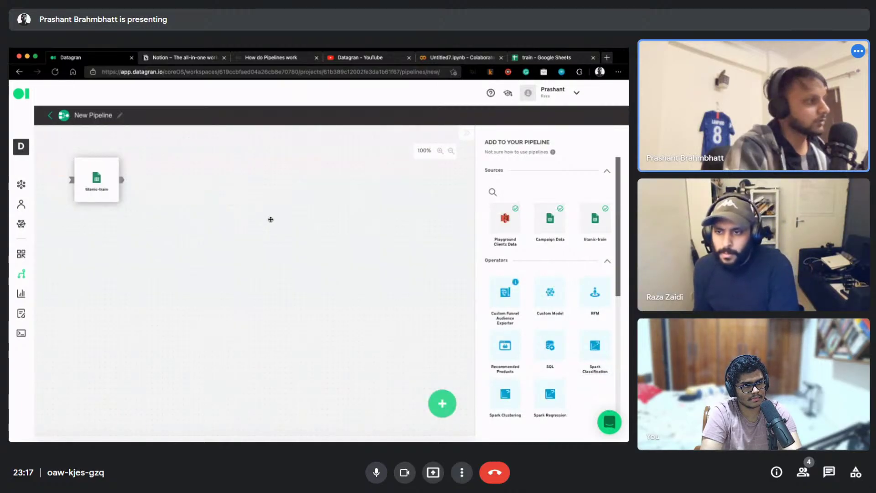
{"action": "left_click_drag", "start_coordinate": [553, 350], "coordinate": [278, 249]}
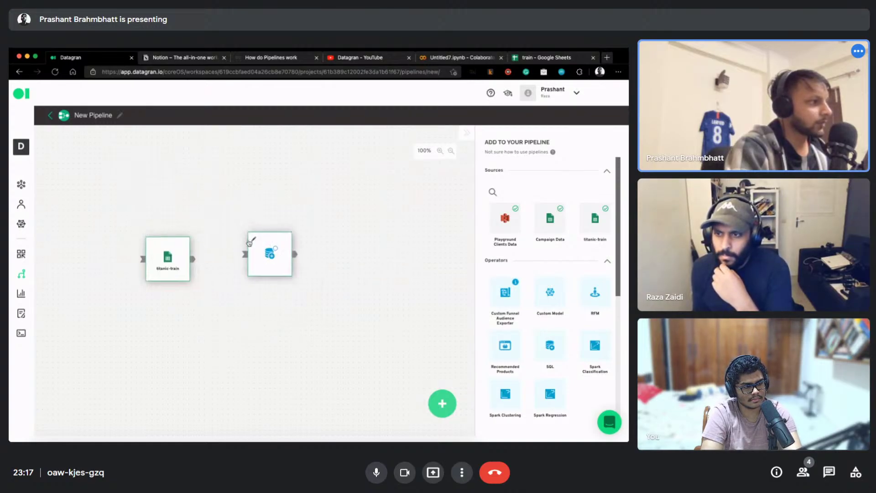
{"action": "left_click_drag", "start_coordinate": [197, 258], "coordinate": [246, 254]}
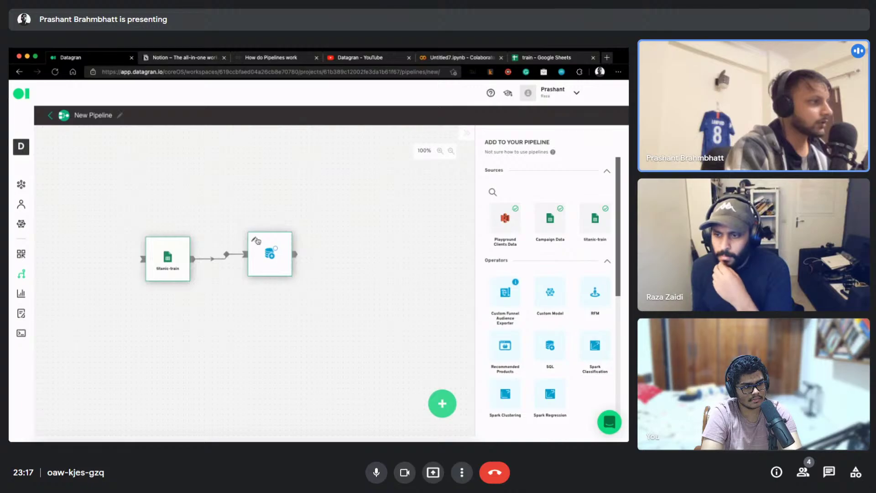
Name the SQL node train-data and paste the copied TRAIN query over the default one
{"action": "left_click", "coordinate": [262, 245]}
{"action": "left_click", "coordinate": [263, 251]}
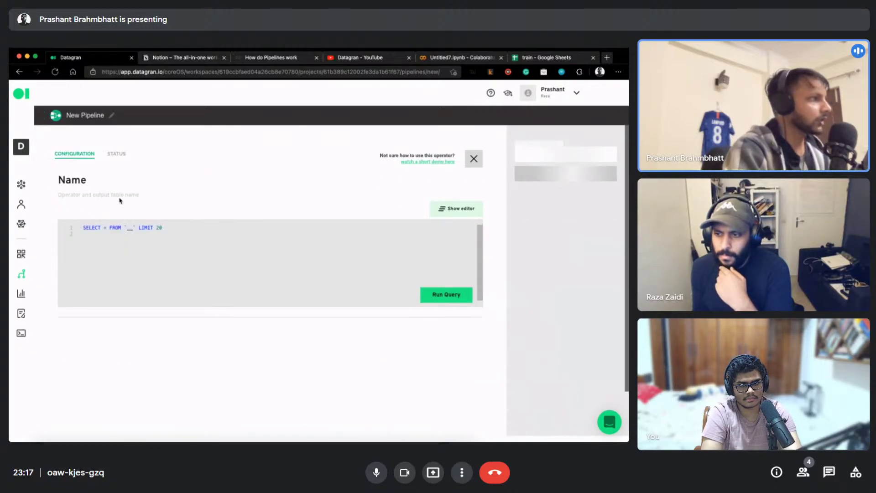
{"action": "double_click", "coordinate": [88, 182]}
{"action": "type", "text": "traini"}
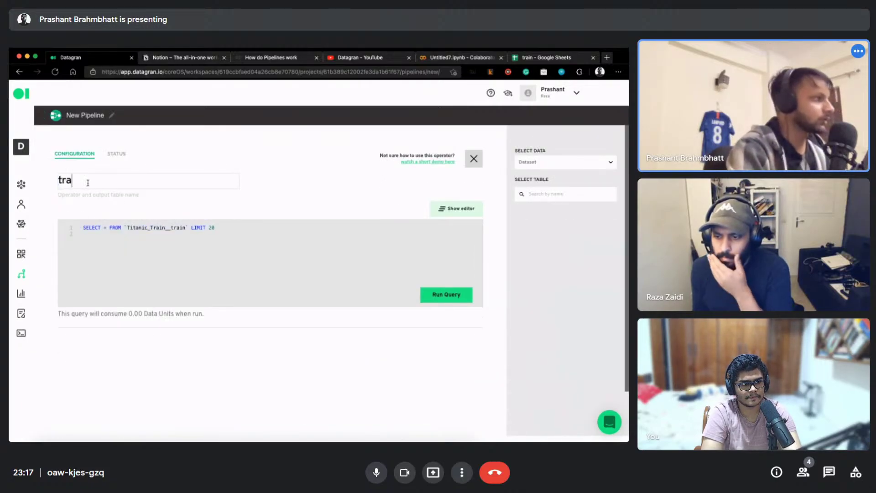
{"action": "key", "text": "BackSpace"}
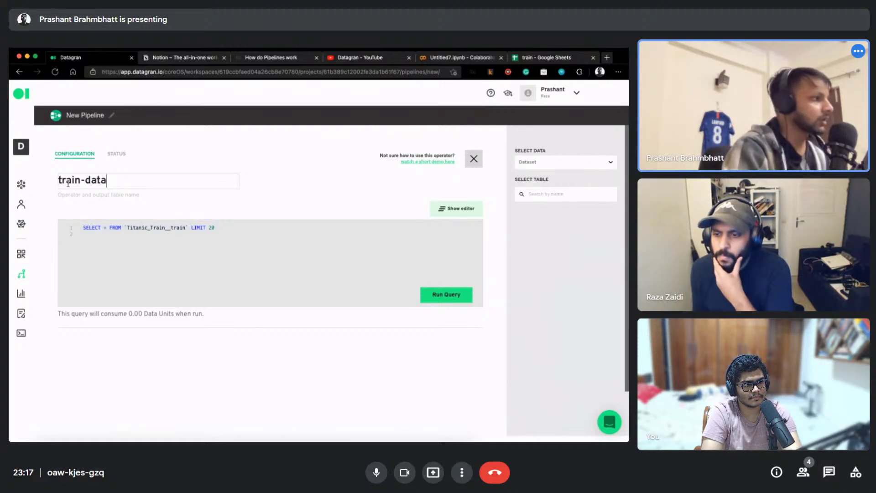
{"action": "left_click", "coordinate": [227, 259]}
{"action": "key", "text": "ctrl+a"}
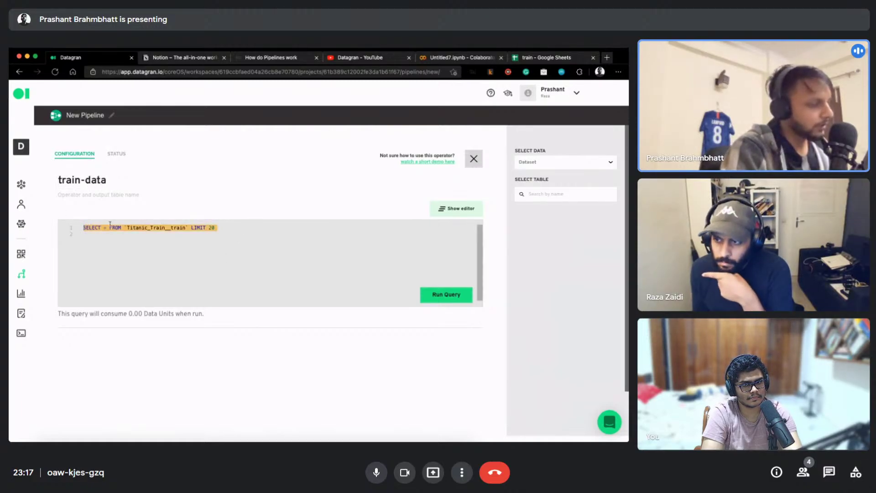
{"action": "type", "text": "SELECT   ROW_NUMBER() OVER () AS ID,   Quantity,   UnitPrice FROM   `Playground_Invoice_Data__playground_invoice_data` WHERE   RAND() <= 0.8"}
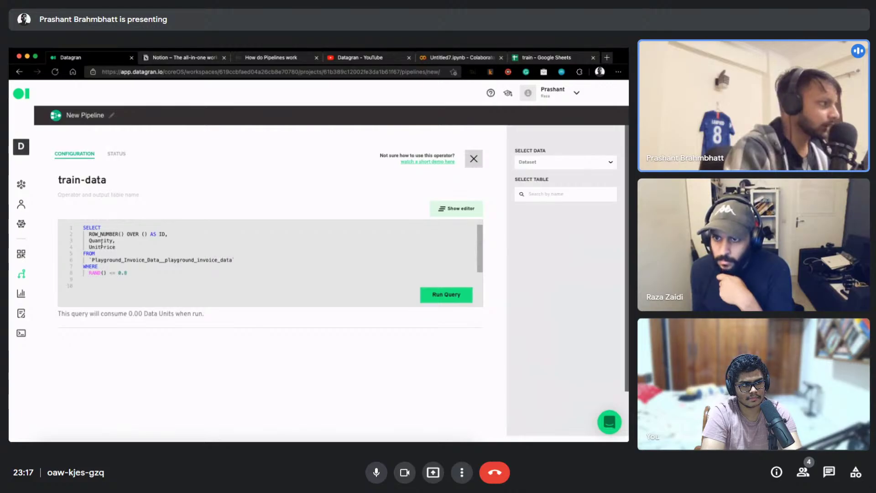
{"action": "left_click", "coordinate": [104, 241]}
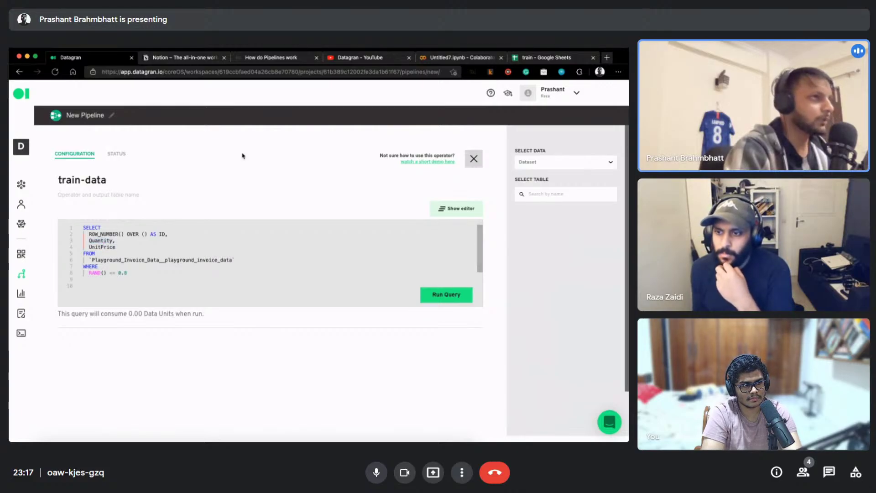
{"action": "left_click", "coordinate": [469, 61]}
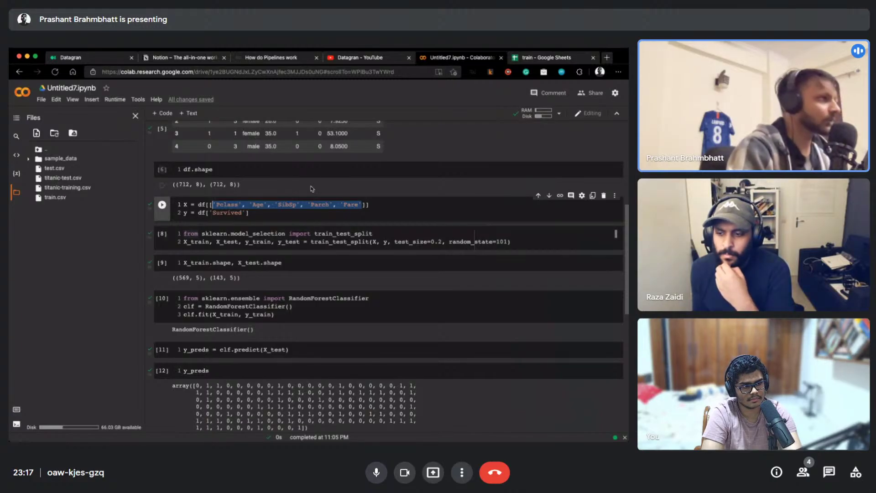
Paste the Pclass, Age, SibSp, Parch and Fare columns into train-data and replace Quantity with a CAST
{"action": "left_click", "coordinate": [111, 63]}
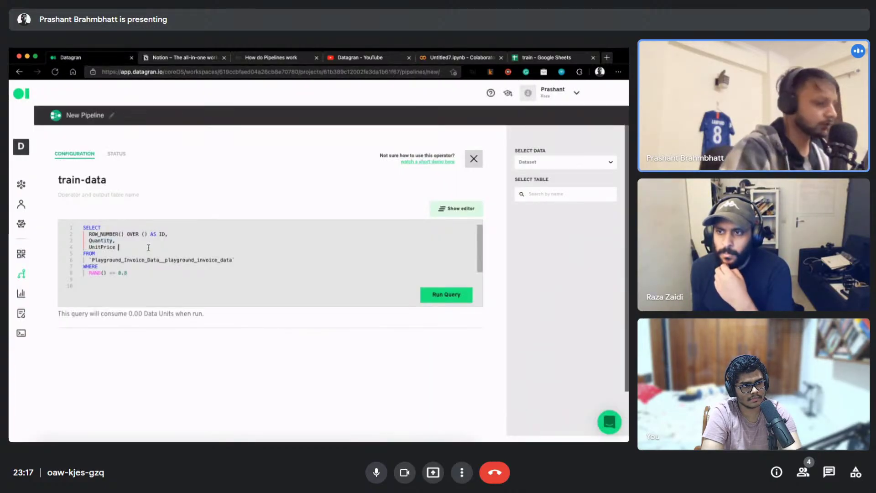
{"action": "type", "text": "'Pclass', 'Age', 'SibSp', 'Parch', 'Fare'"}
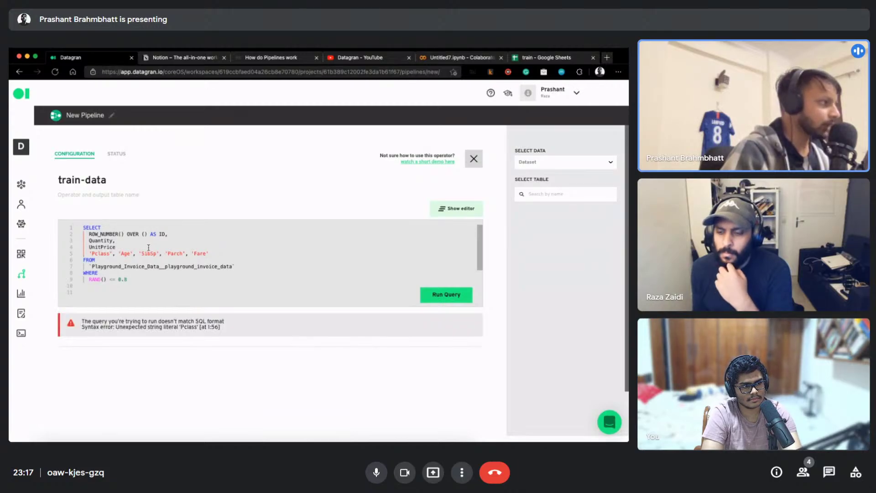
{"action": "key", "text": "ctrl+a"}
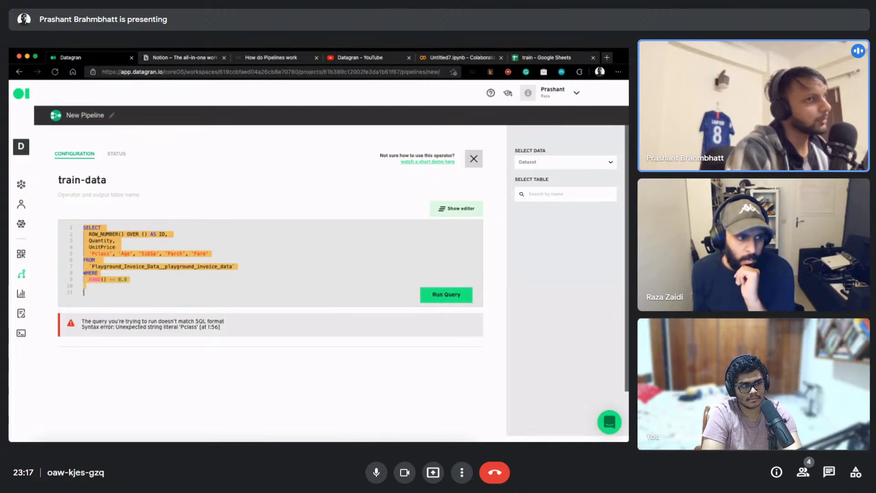
{"action": "left_click", "coordinate": [161, 274]}
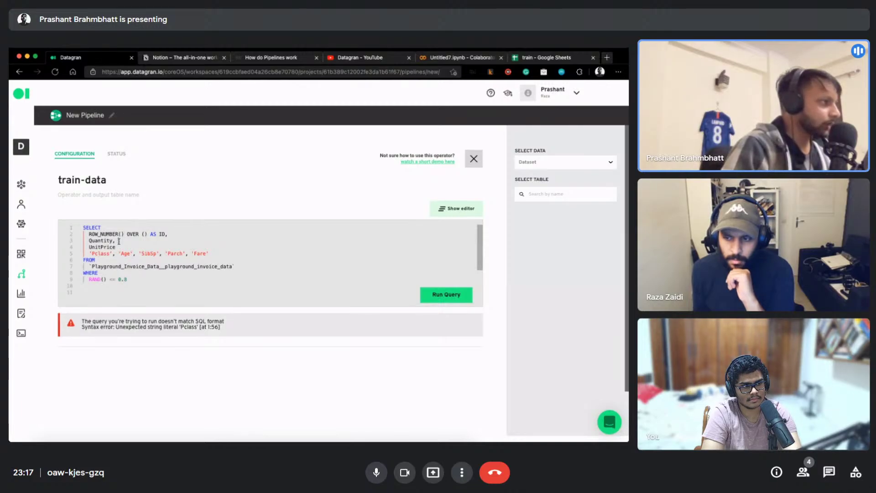
{"action": "double_click", "coordinate": [119, 241]}
{"action": "type", "text": "Q"}
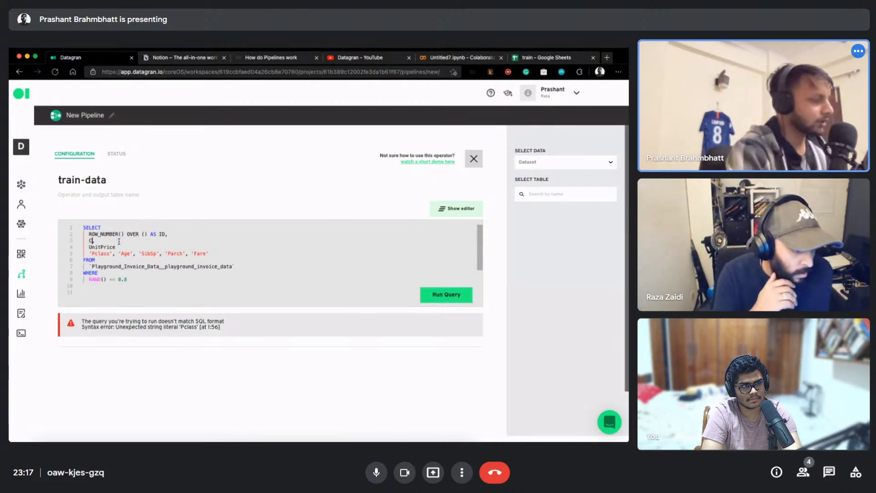
{"action": "type", "text": "AST"}
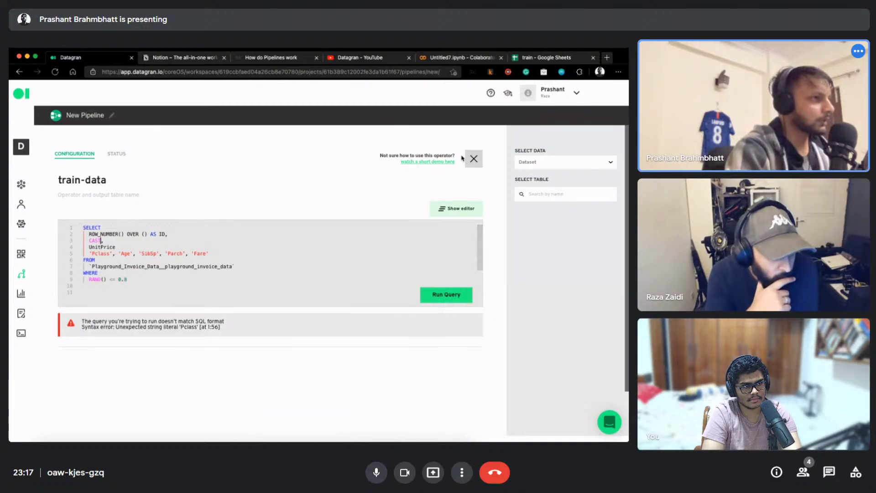
{"action": "left_click", "coordinate": [473, 159]}
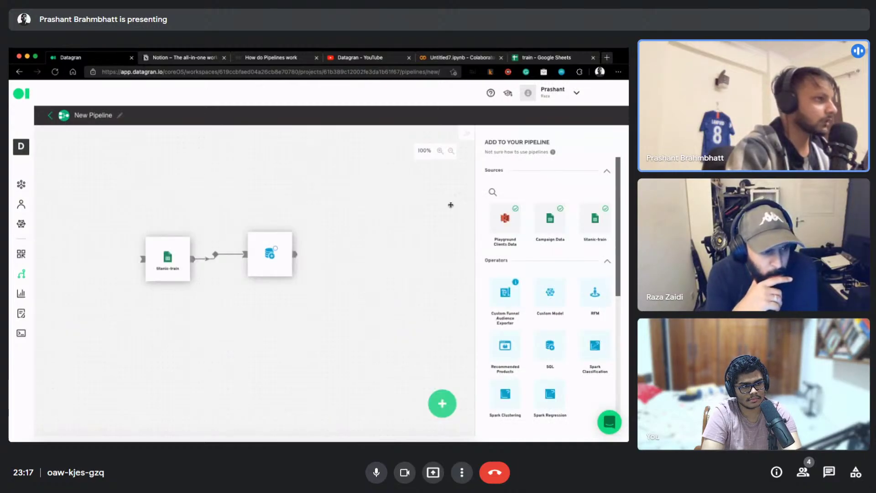
Browse the Add Integration options to the Google Sheets form and copy its CAST example text
{"action": "left_click", "coordinate": [21, 185]}
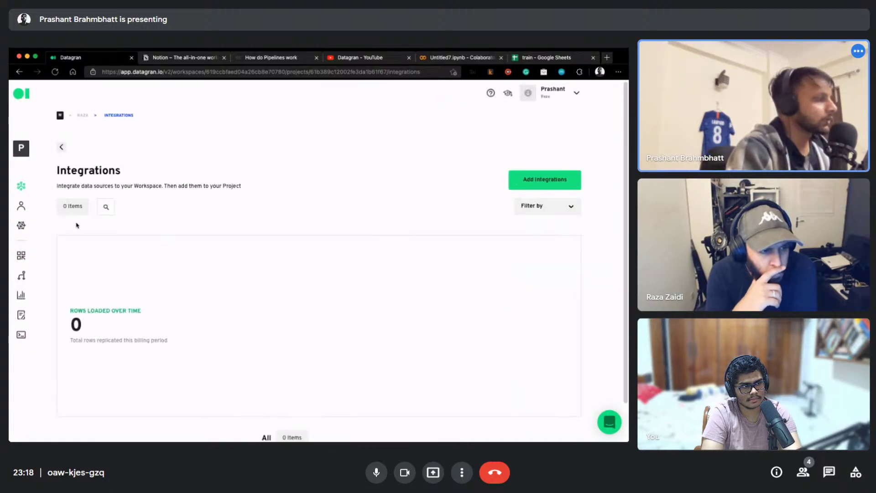
{"action": "left_click", "coordinate": [539, 186]}
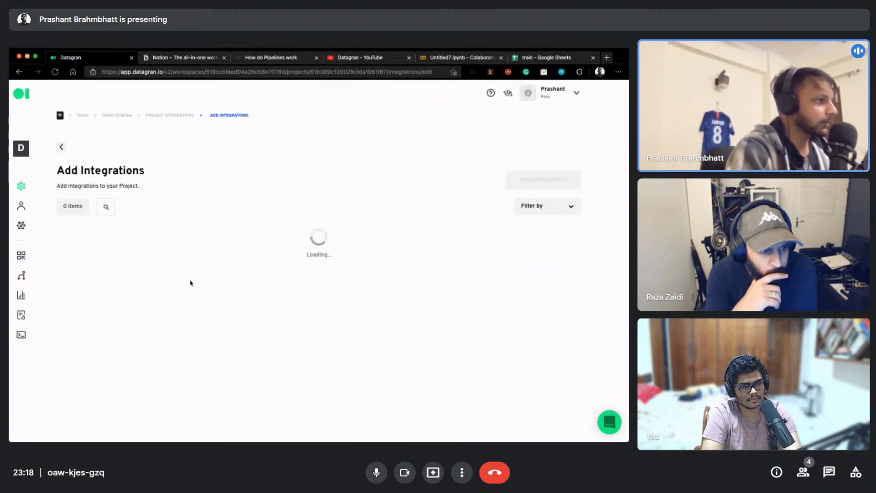
{"action": "left_click", "coordinate": [99, 256]}
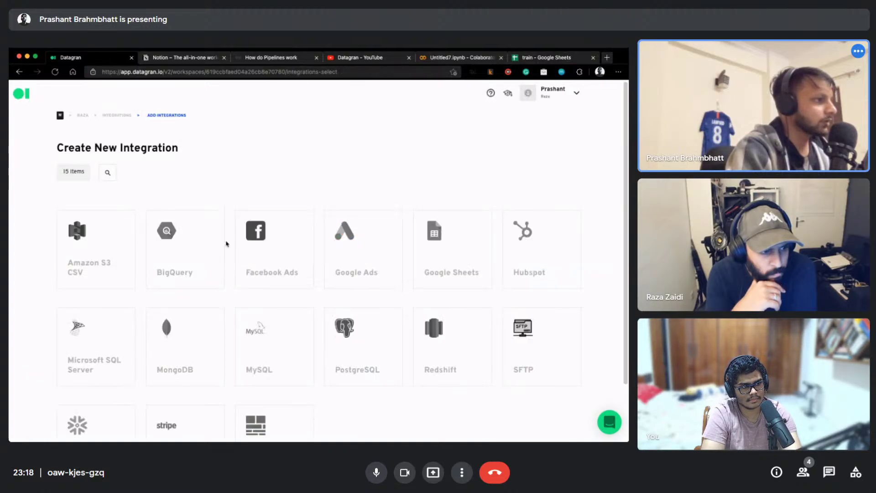
{"action": "left_click", "coordinate": [112, 117]}
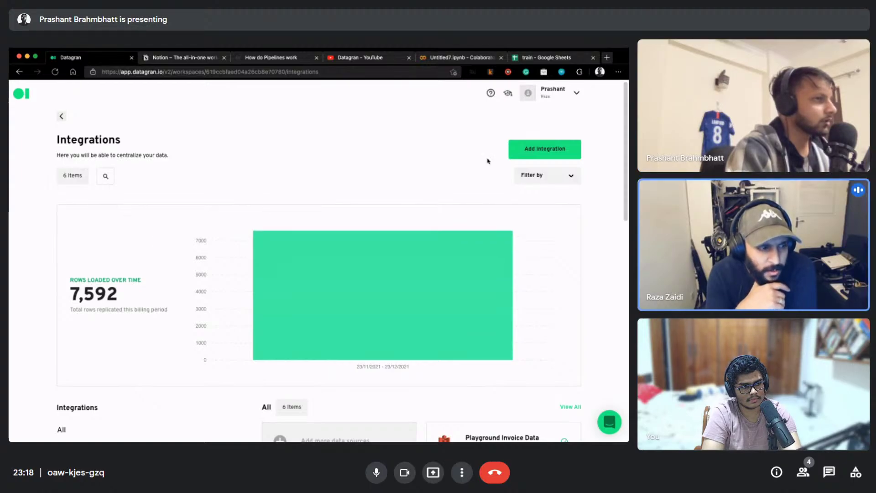
{"action": "left_click", "coordinate": [529, 152]}
{"action": "left_click", "coordinate": [434, 247]}
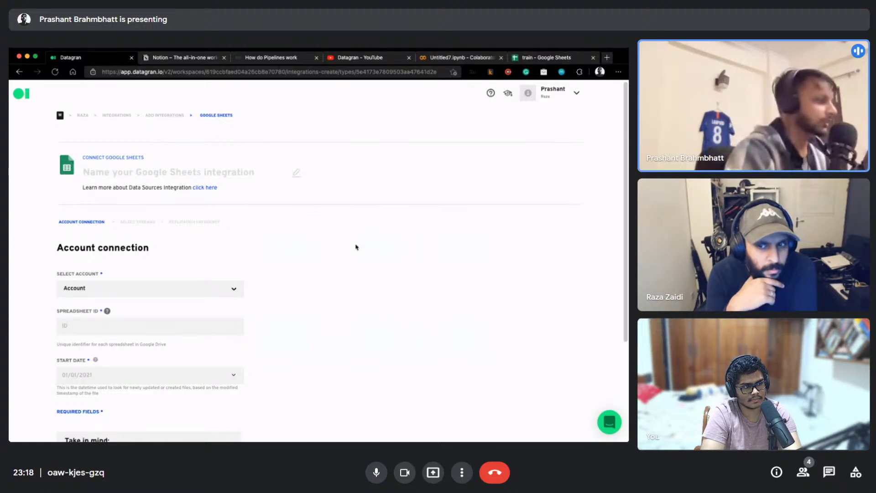
{"action": "scroll", "coordinate": [356, 247], "scroll_direction": "down", "scroll_amount": 3}
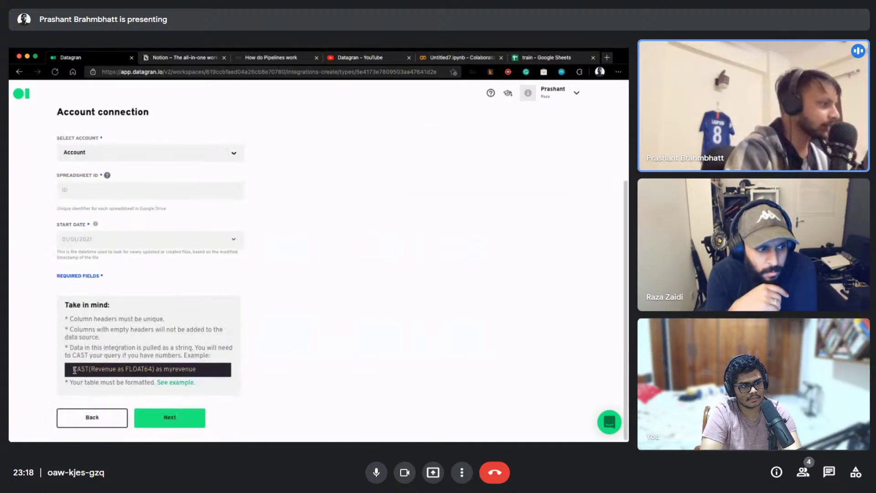
{"action": "left_click_drag", "start_coordinate": [74, 370], "coordinate": [193, 370]}
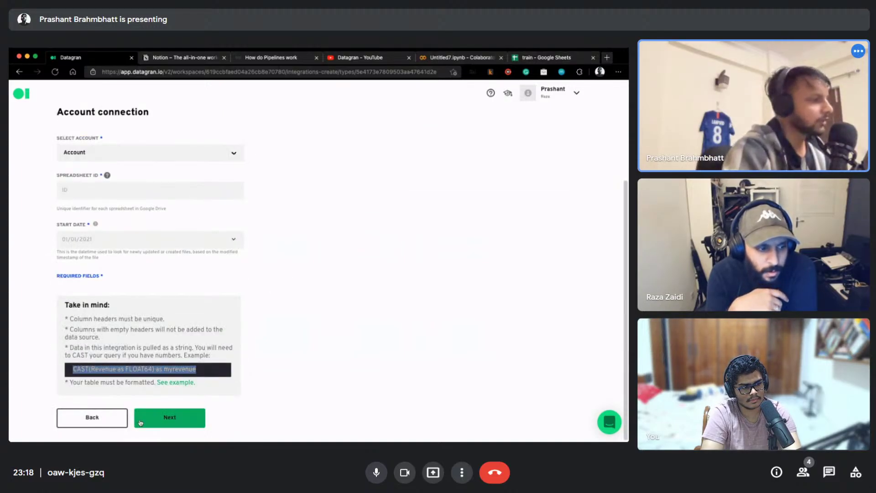
Go back through the Raza workspace to the demo-stream project's Pipelines page
{"action": "left_click", "coordinate": [92, 418]}
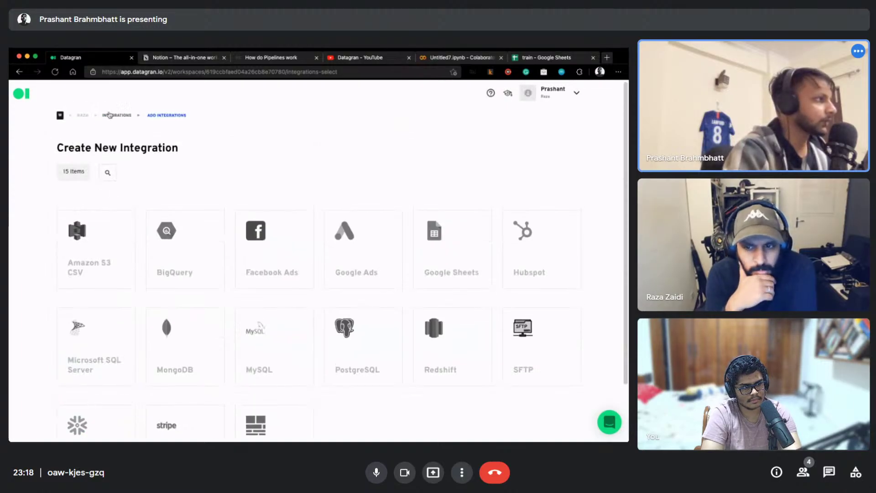
{"action": "left_click", "coordinate": [118, 114]}
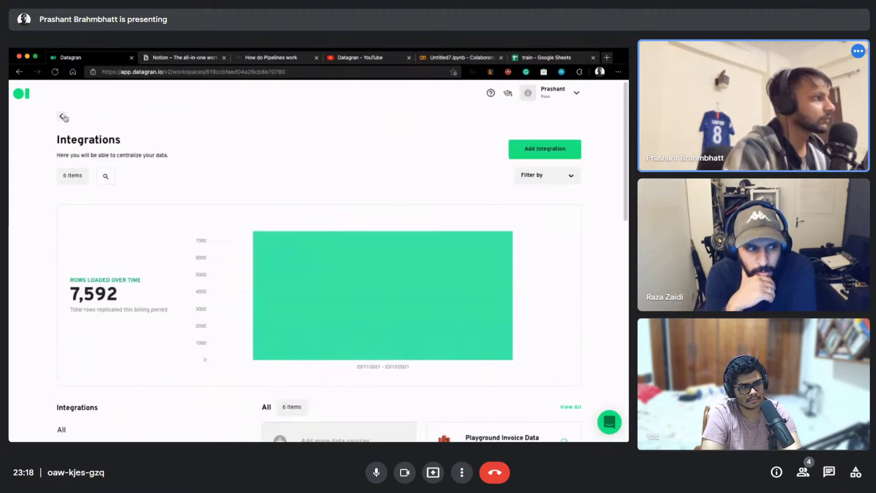
{"action": "left_click", "coordinate": [65, 117]}
{"action": "left_click", "coordinate": [139, 365]}
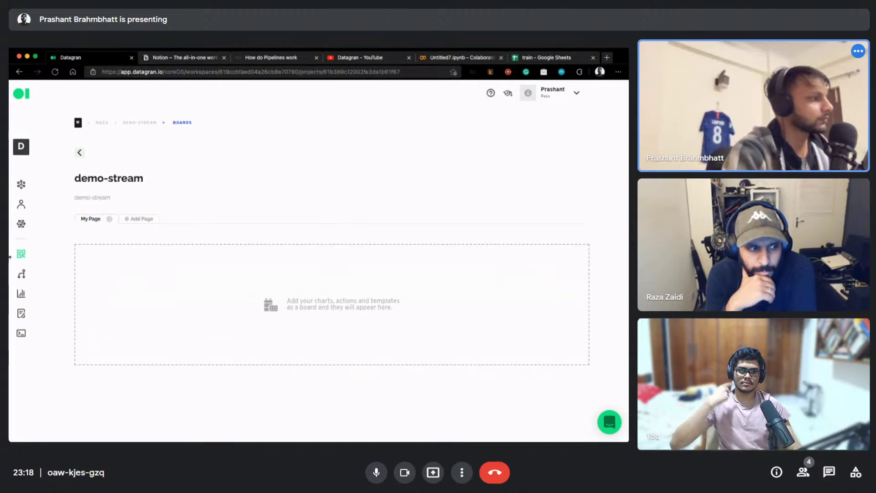
{"action": "left_click", "coordinate": [23, 275]}
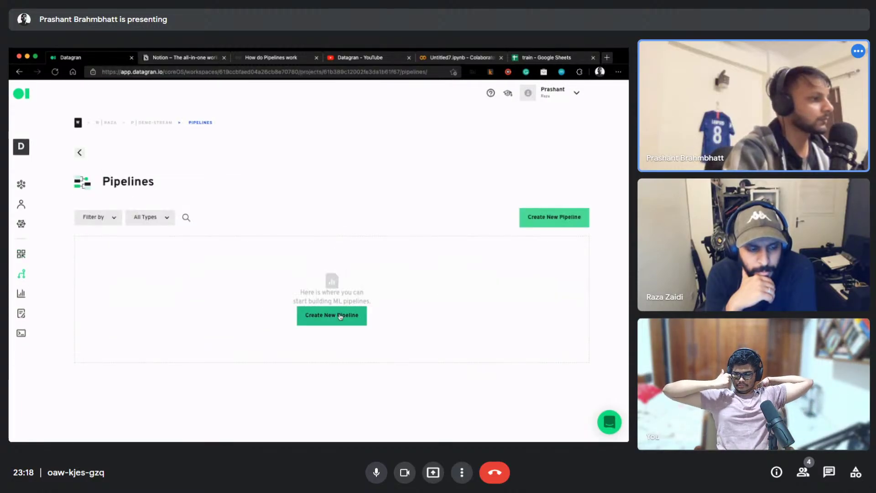
Create a new pipeline with a titanic-train source and a SQL node, and open the SQL configuration
{"action": "left_click", "coordinate": [339, 314]}
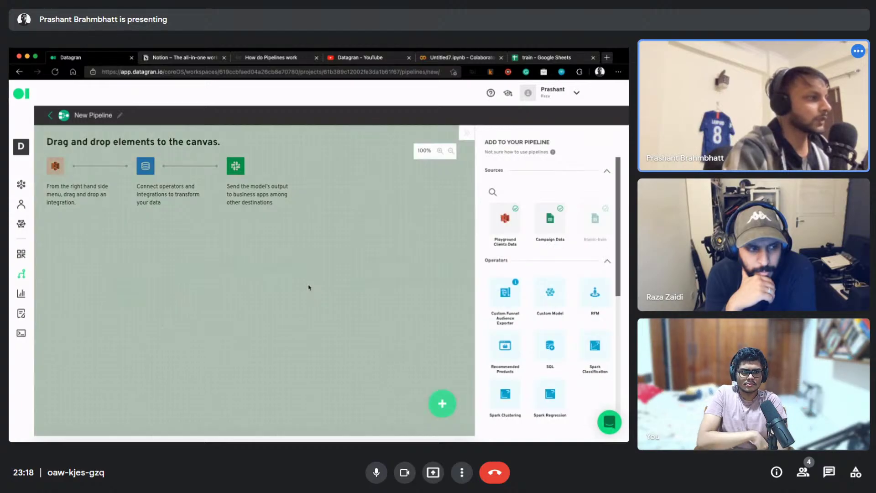
{"action": "left_click_drag", "start_coordinate": [595, 218], "coordinate": [107, 230]}
{"action": "left_click_drag", "start_coordinate": [105, 180], "coordinate": [122, 207]}
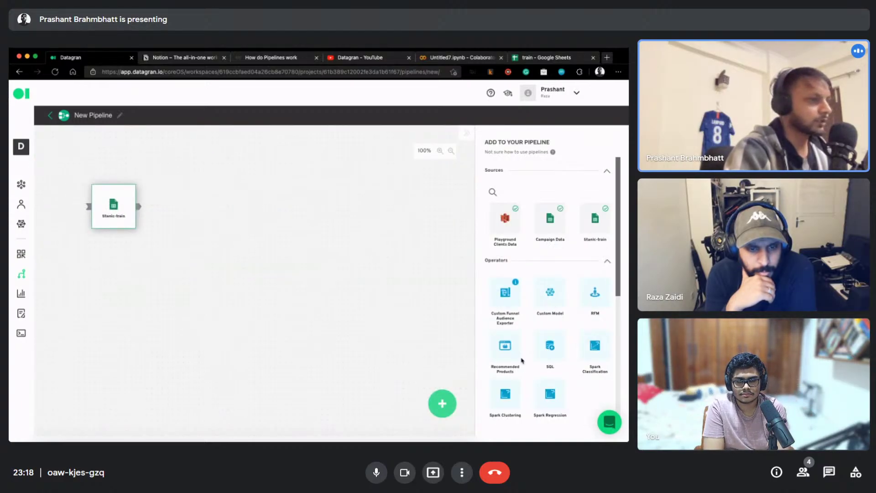
{"action": "left_click_drag", "start_coordinate": [541, 351], "coordinate": [252, 213]}
{"action": "left_click", "coordinate": [252, 212]}
{"action": "left_click", "coordinate": [226, 203]}
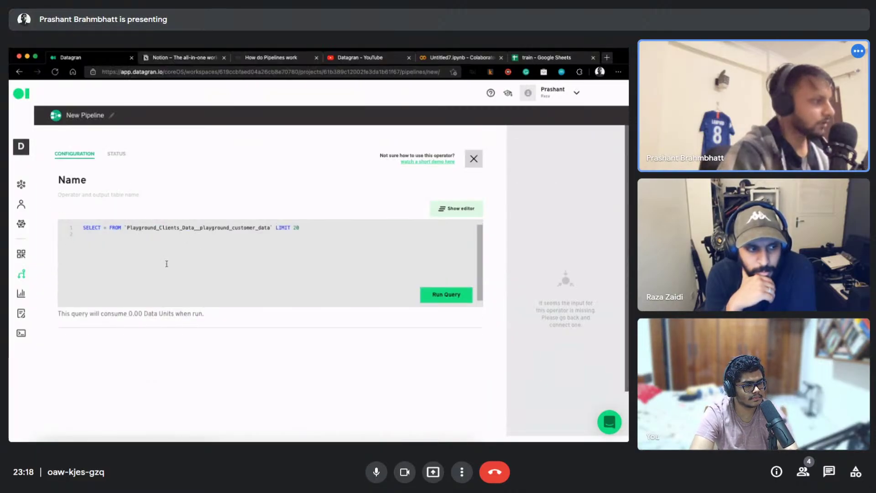
Replace the starter query with the sample query, dropping the stray CAST line at the end and inserting the CAST line among the selected columns
{"action": "type", "text": "CAST(Revenue as FLOAT64) as myrevenue"}
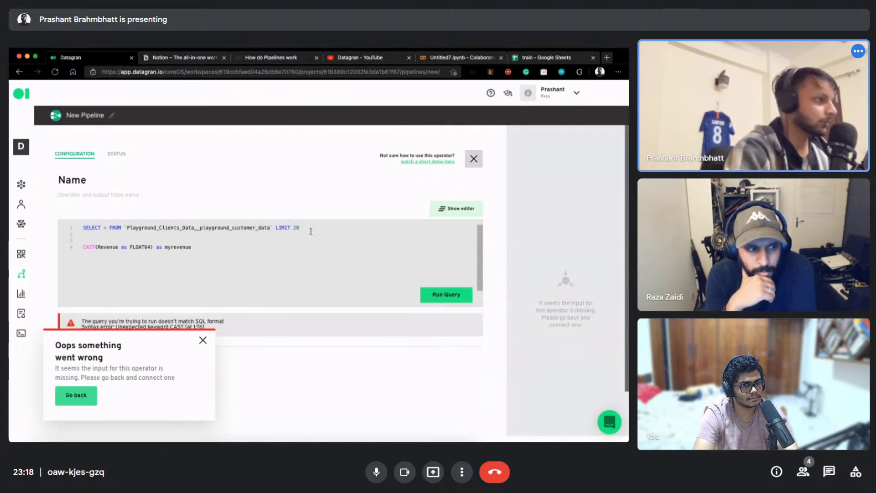
{"action": "left_click_drag", "start_coordinate": [310, 227], "coordinate": [83, 227]}
{"action": "type", "text": "SELECT   ROW_NUMBER() OVER () AS ID,   Quantity,   UnitPrice FROM   `Playground_Invoice_Data__playground_invoice_data` WHERE   RAND() <= 0.8"}
{"action": "scroll", "coordinate": [148, 266], "scroll_direction": "down", "scroll_amount": 2}
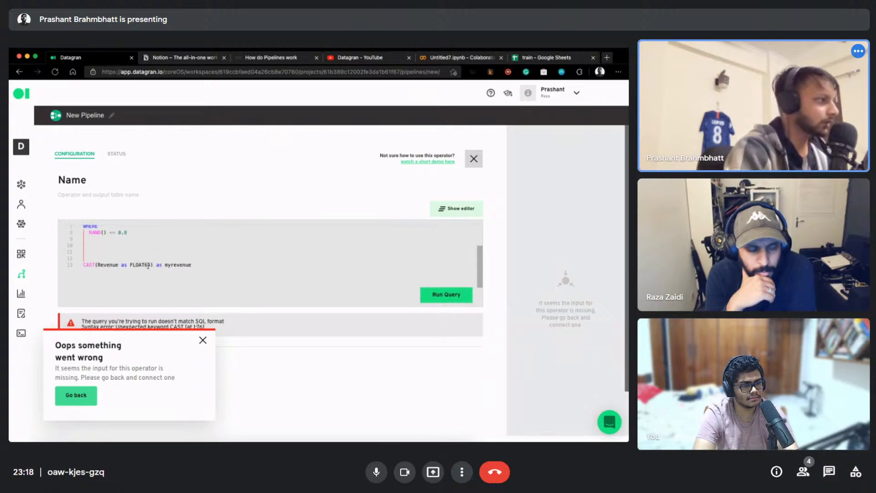
{"action": "left_click_drag", "start_coordinate": [192, 265], "coordinate": [89, 260]}
{"action": "key", "text": "ctrl+c"}
{"action": "key", "text": "BackSpace"}
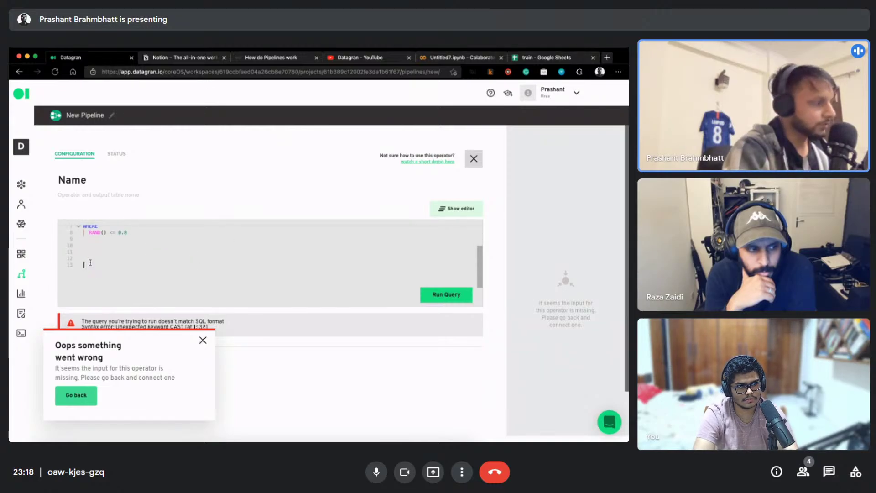
{"action": "scroll", "coordinate": [119, 247], "scroll_direction": "up", "scroll_amount": 2}
{"action": "key", "text": "ctrl+v"}
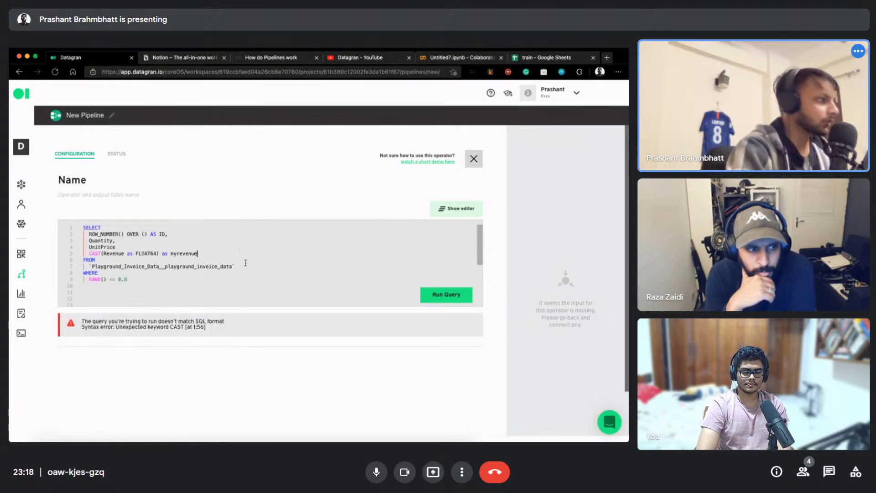
{"action": "key", "text": "Return"}
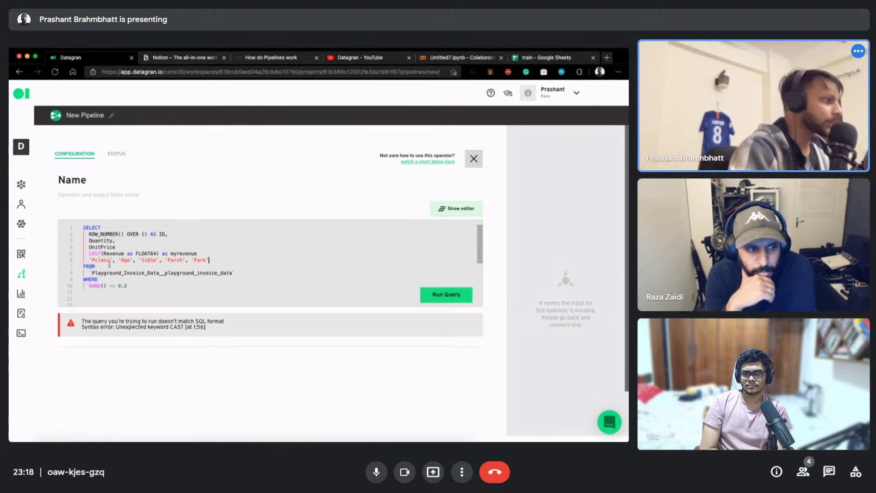
Change the CAST to CAST(Pclass AS FLOAT64) aliased Pclass and delete the Quantity and UnitPrice lines
{"action": "double_click", "coordinate": [113, 254]}
{"action": "type", "text": "Pclass"}
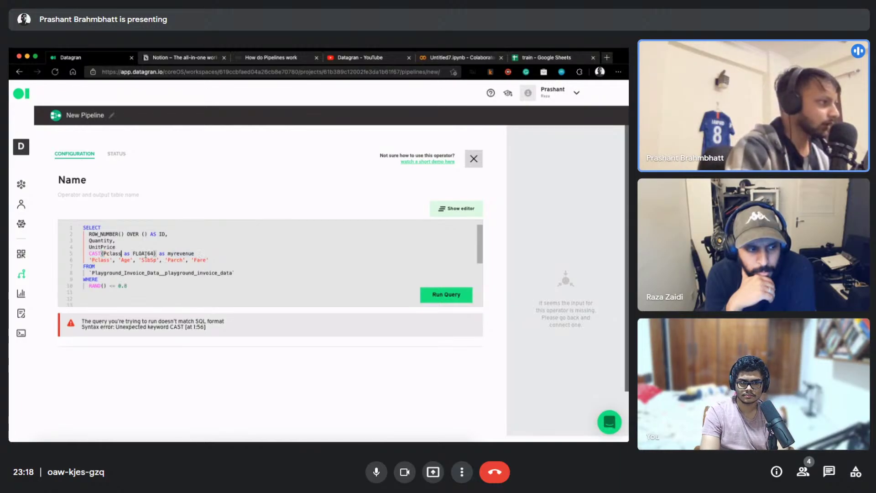
{"action": "double_click", "coordinate": [180, 253]}
{"action": "type", "text": "Pclass"}
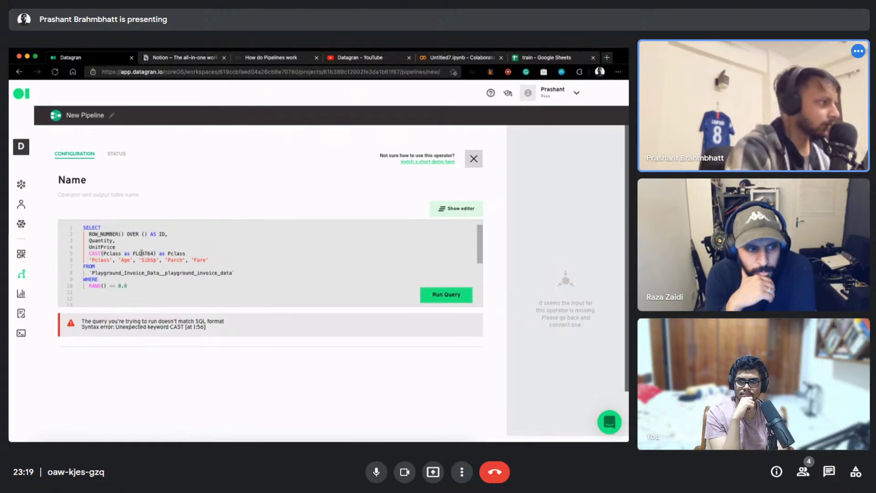
{"action": "triple_click", "coordinate": [124, 240]}
{"action": "key", "text": "BackSpace"}
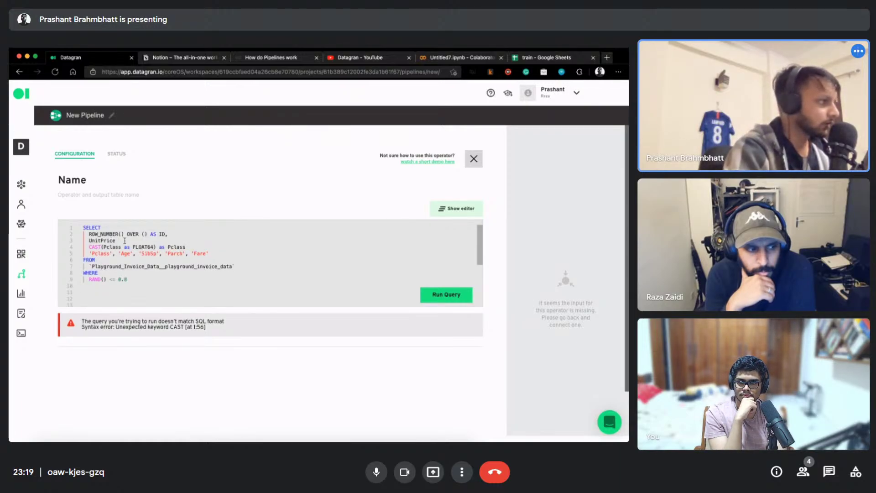
{"action": "triple_click", "coordinate": [124, 241]}
{"action": "key", "text": "BackSpace"}
Duplicate the CAST(Pclass AS FLOAT64) line three more times
{"action": "triple_click", "coordinate": [192, 241]}
{"action": "key", "text": "ctrl+c"}
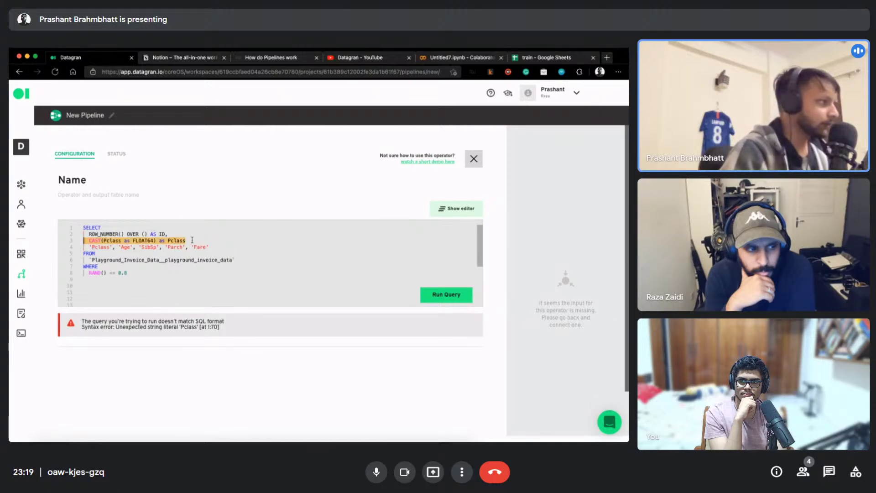
{"action": "left_click", "coordinate": [192, 240]}
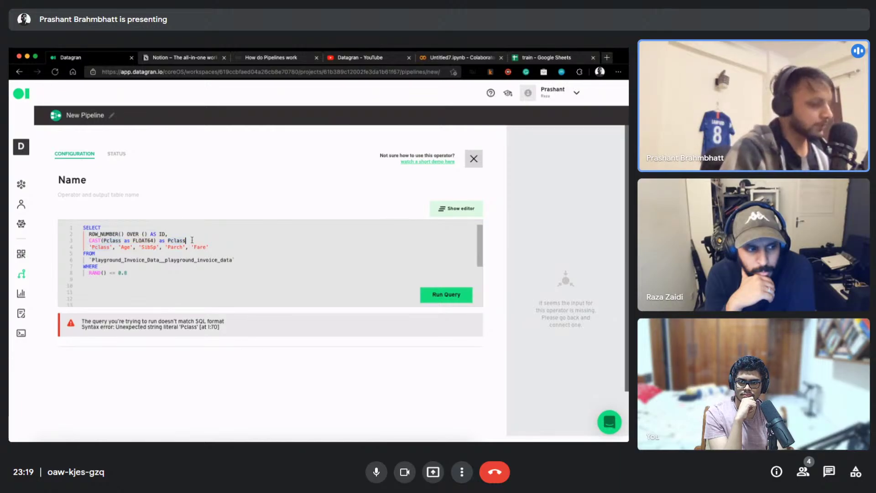
{"action": "key", "text": "Return"}
{"action": "key", "text": "ctrl+v"}
{"action": "key", "text": "Return"}
{"action": "key", "text": "ctrl+v"}
{"action": "key", "text": "Return"}
{"action": "key", "text": "ctrl+v"}
{"action": "key", "text": "Return"}
{"action": "key", "text": "ctrl+v"}
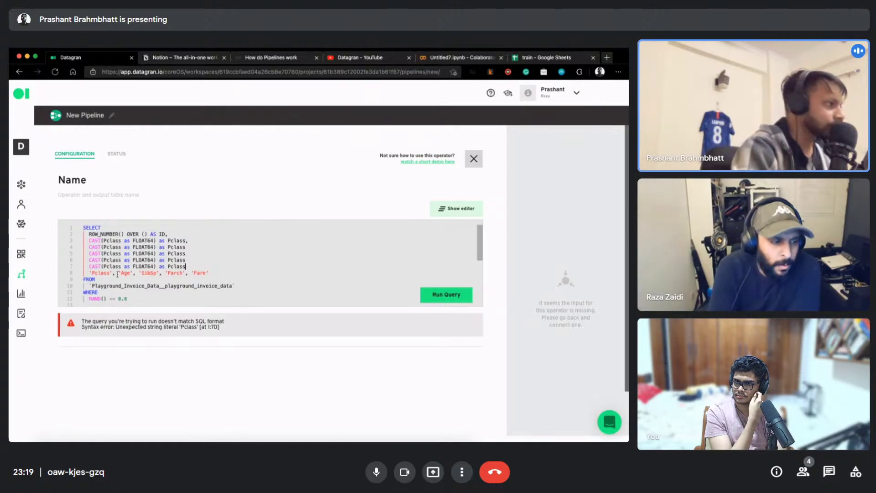
Turn the second CAST line into Age with alias Age and the third into SibSp
{"action": "double_click", "coordinate": [126, 273]}
{"action": "key", "text": "ctrl+c"}
{"action": "double_click", "coordinate": [112, 247]}
{"action": "key", "text": "ctrl+v"}
{"action": "double_click", "coordinate": [162, 247]}
{"action": "key", "text": "ctrl+v"}
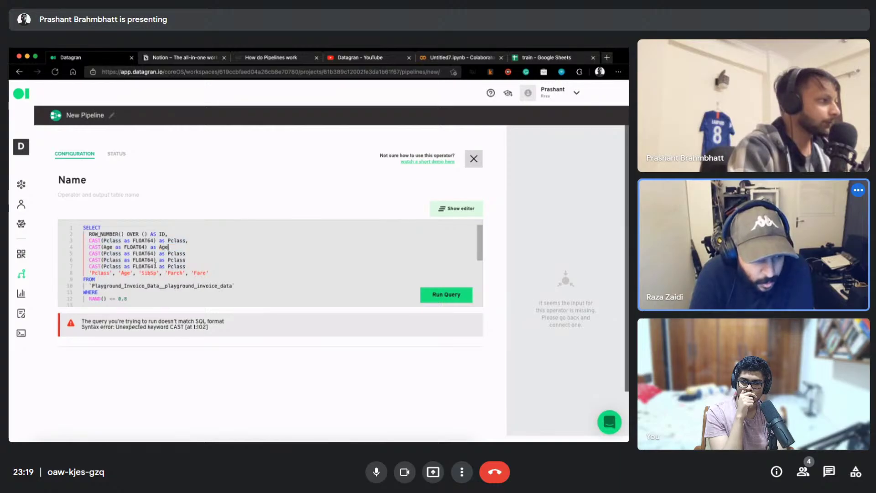
{"action": "double_click", "coordinate": [115, 254]}
{"action": "key", "text": "ctrl+v"}
{"action": "left_click", "coordinate": [175, 272]}
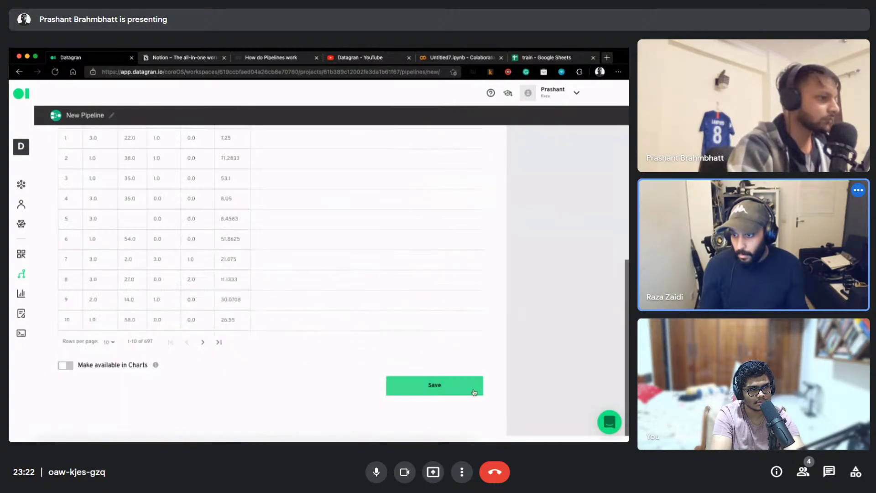
Return to the workspace integrations page
{"action": "left_click", "coordinate": [22, 185]}
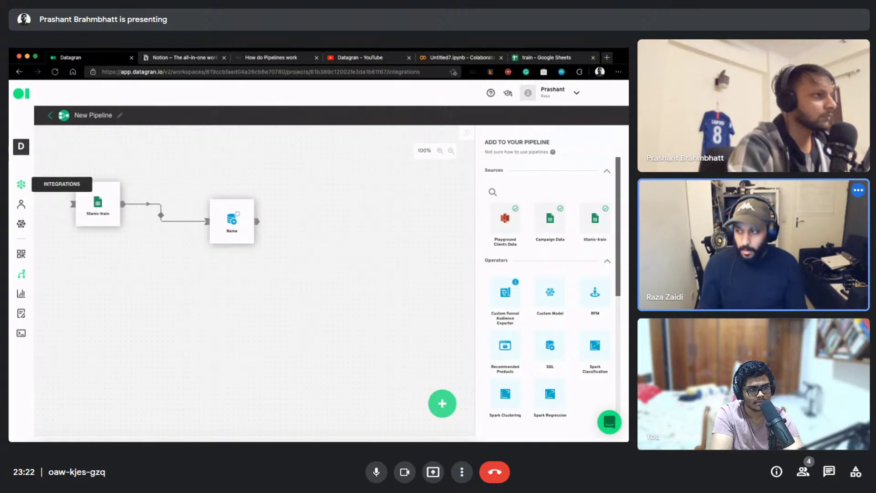
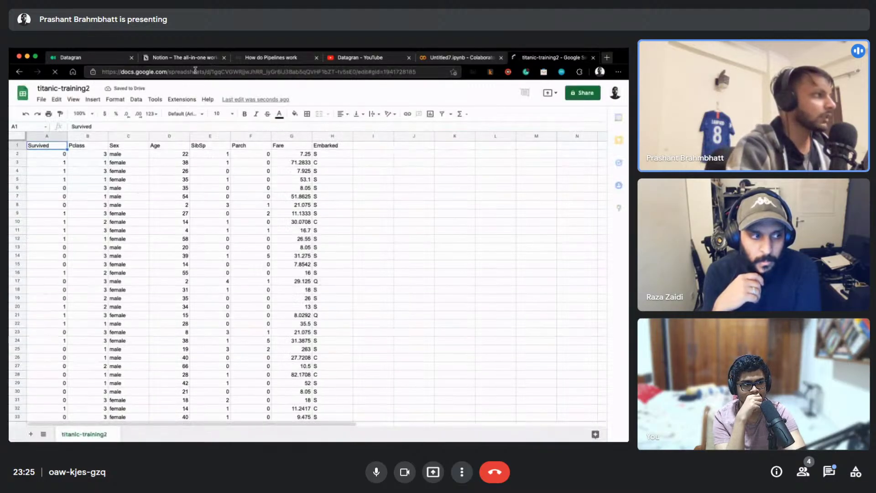
Check that the sheet runs to row 713, then copy the titanic-training2 spreadsheet ID from its URL
{"action": "left_click", "coordinate": [318, 75]}
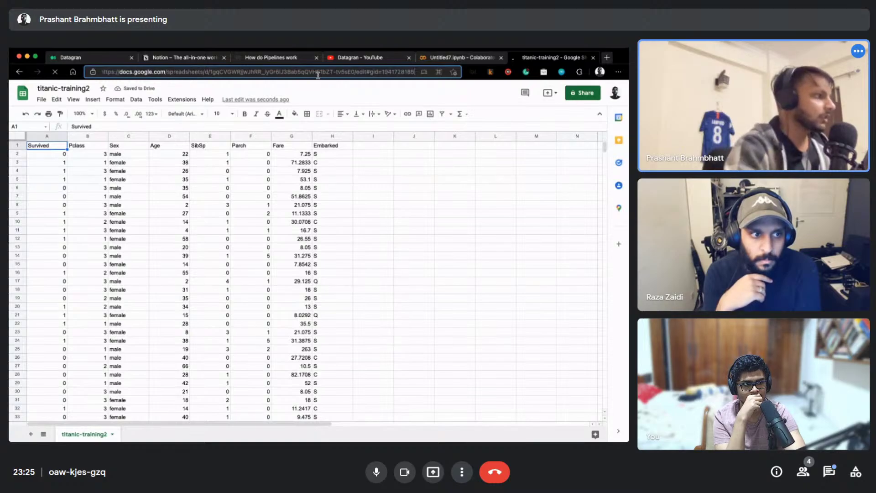
{"action": "scroll", "coordinate": [232, 264], "scroll_direction": "down", "scroll_amount": 4}
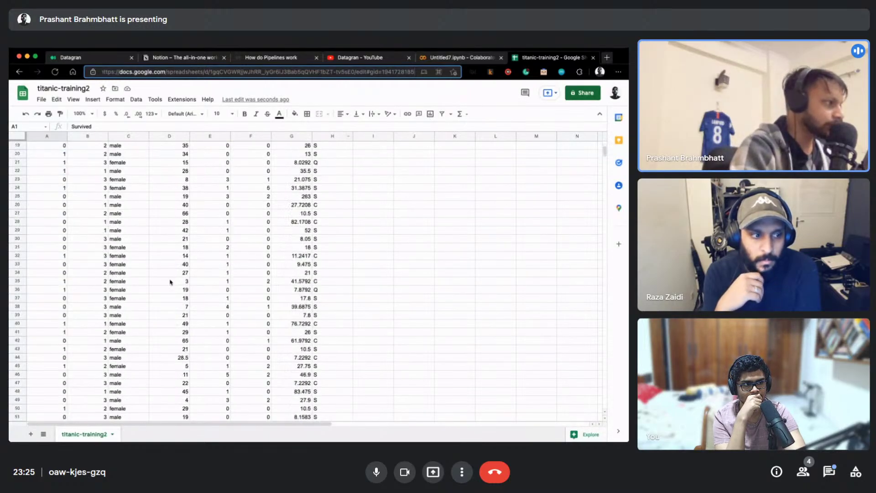
{"action": "left_click", "coordinate": [169, 281]}
{"action": "key", "text": "super+Down"}
{"action": "key", "text": "Left"}
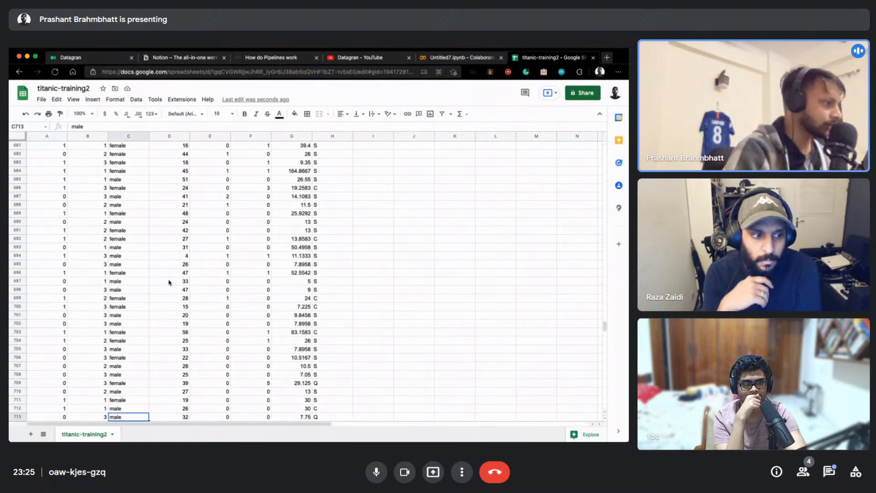
{"action": "key", "text": "super+Up"}
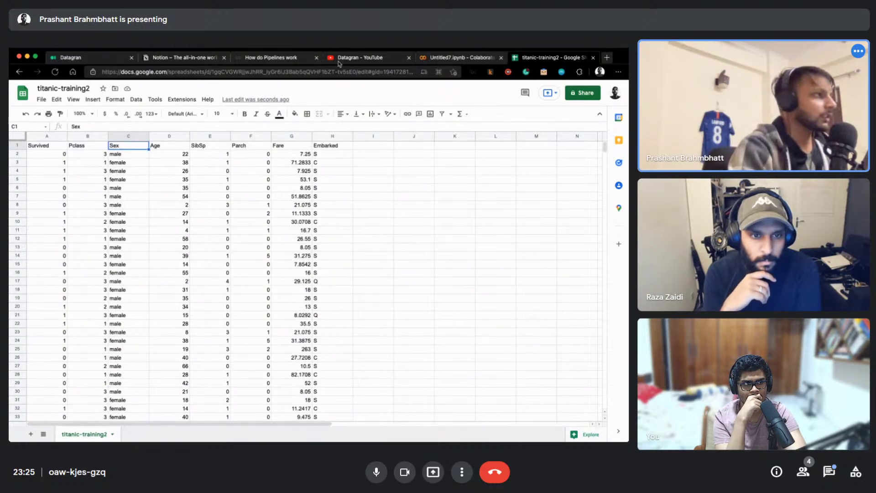
{"action": "left_click", "coordinate": [224, 72]}
{"action": "left_click", "coordinate": [224, 73]}
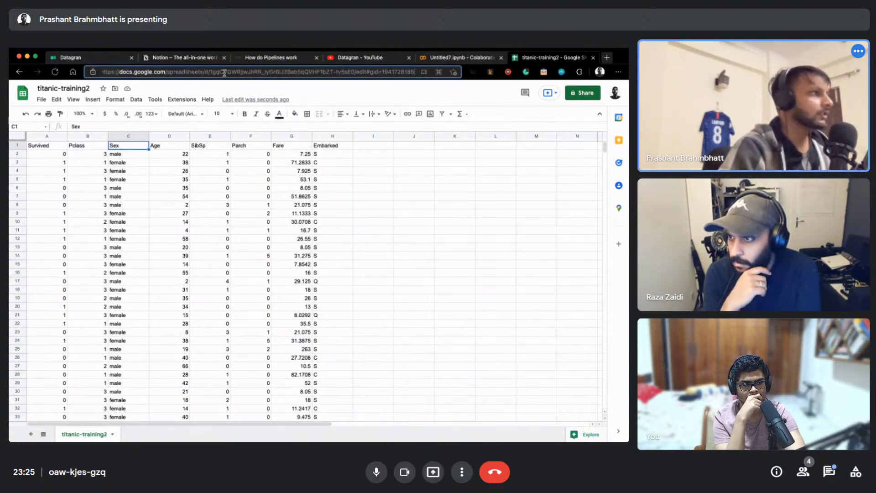
{"action": "double_click", "coordinate": [224, 72]}
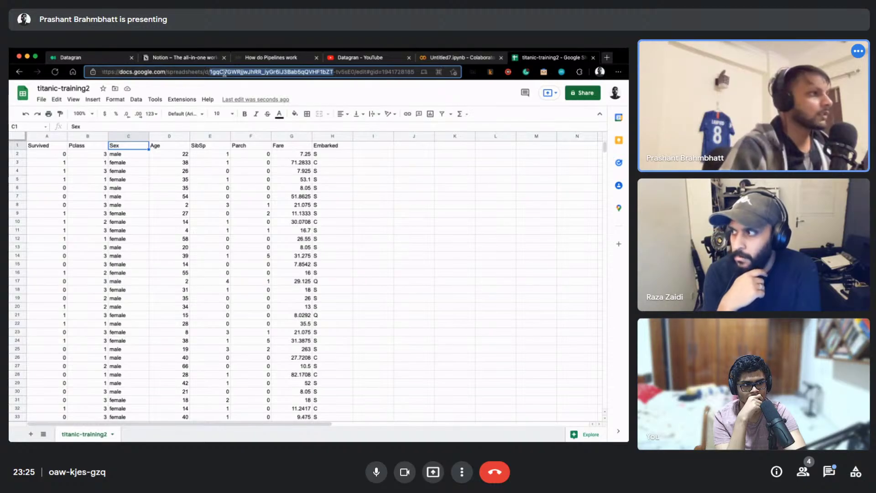
{"action": "key", "text": "shift+End"}
{"action": "key", "text": "shift+Left"}
{"action": "key", "text": "shift+Left"}
{"action": "key", "text": "shift+Left"}
{"action": "key", "text": "shift+Left"}
{"action": "key", "text": "shift+Left"}
{"action": "key", "text": "shift+Left"}
{"action": "key", "text": "shift+Left"}
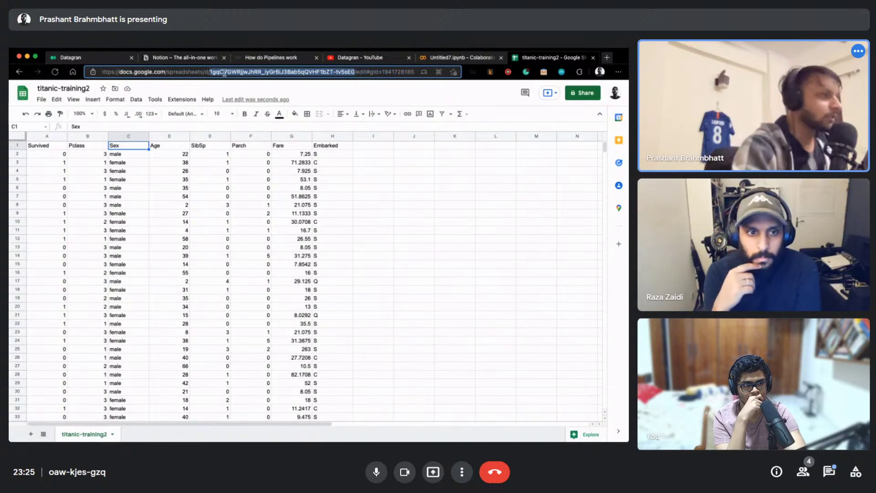
Paste the spreadsheet ID into Datagran's connection form and set the start date to 12/10/2021
{"action": "left_click", "coordinate": [113, 58]}
{"action": "left_click", "coordinate": [145, 192]}
{"action": "left_click", "coordinate": [156, 247]}
{"action": "left_click", "coordinate": [162, 342]}
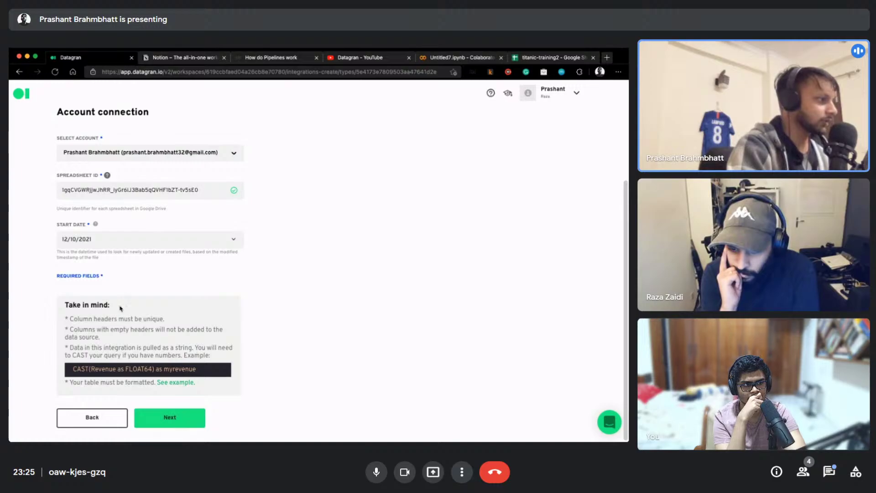
Submit the Google Sheets connection so Datagran begins fetching, then return to the titanic-training2 sheet
{"action": "left_click", "coordinate": [171, 420]}
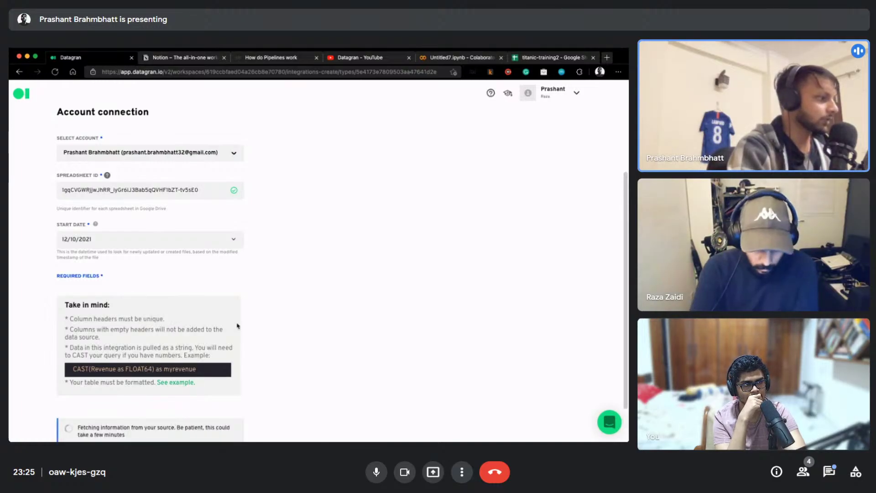
{"action": "scroll", "coordinate": [315, 268], "scroll_direction": "down", "scroll_amount": 1}
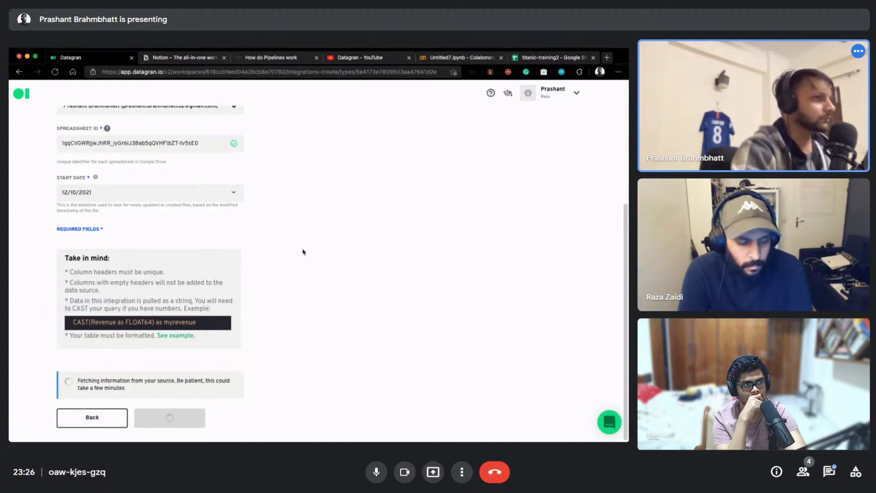
{"action": "scroll", "coordinate": [311, 255], "scroll_direction": "up", "scroll_amount": 2}
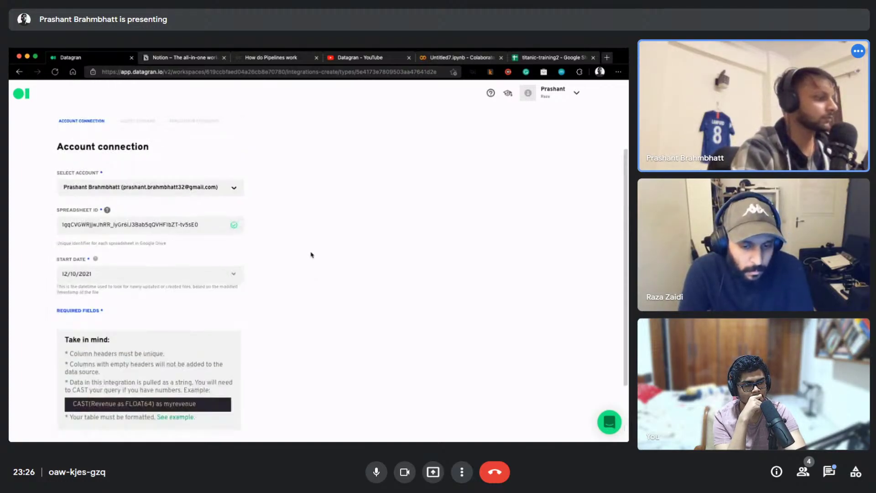
{"action": "scroll", "coordinate": [311, 255], "scroll_direction": "down", "scroll_amount": 2}
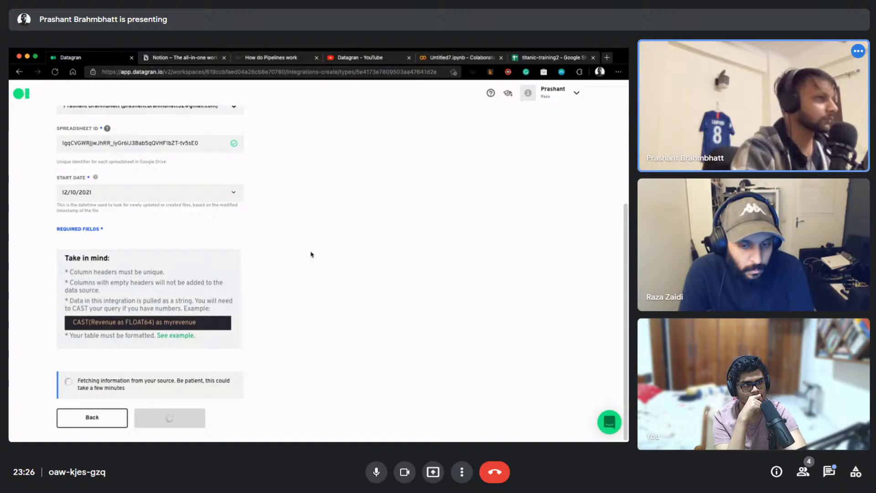
{"action": "left_click", "coordinate": [548, 59]}
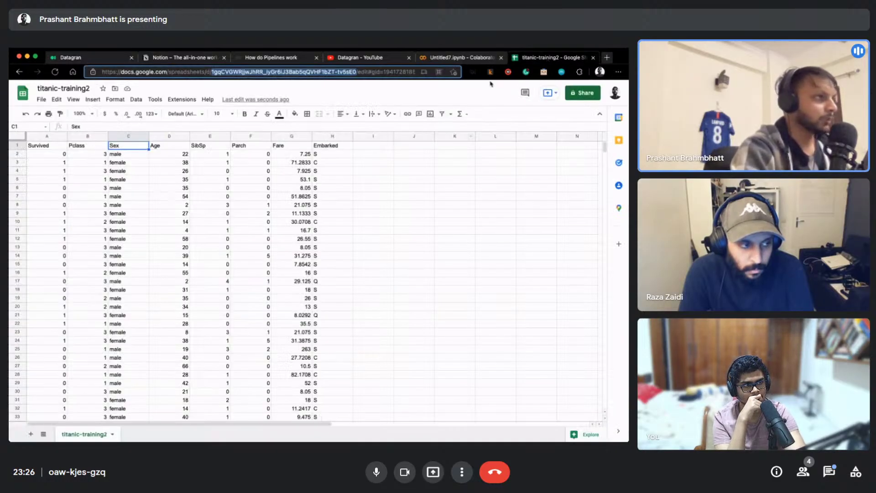
Review the 712 × 8 df output in Colab, then select the titanic-training2 stream in Datagran
{"action": "left_click", "coordinate": [467, 57]}
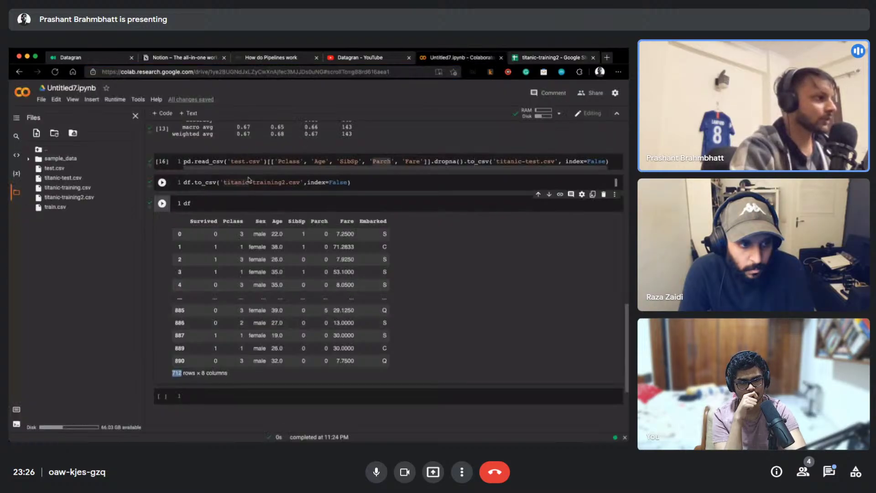
{"action": "left_click", "coordinate": [181, 377]}
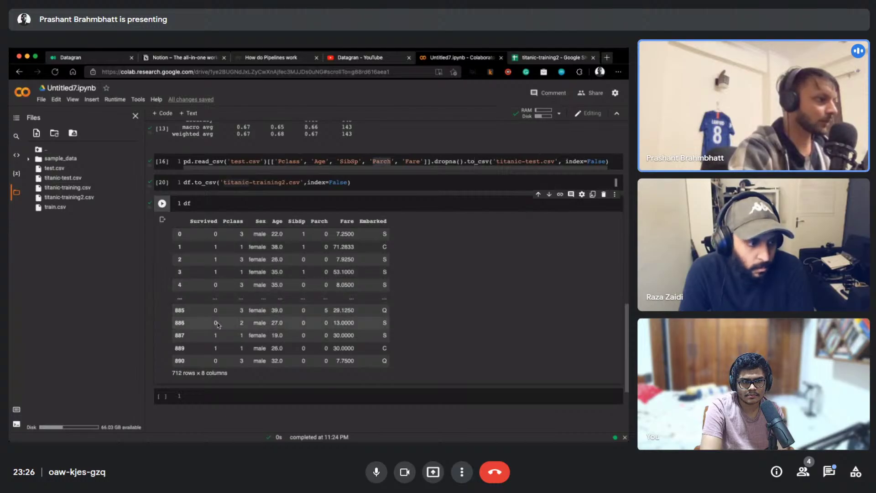
{"action": "scroll", "coordinate": [218, 324], "scroll_direction": "up", "scroll_amount": 1}
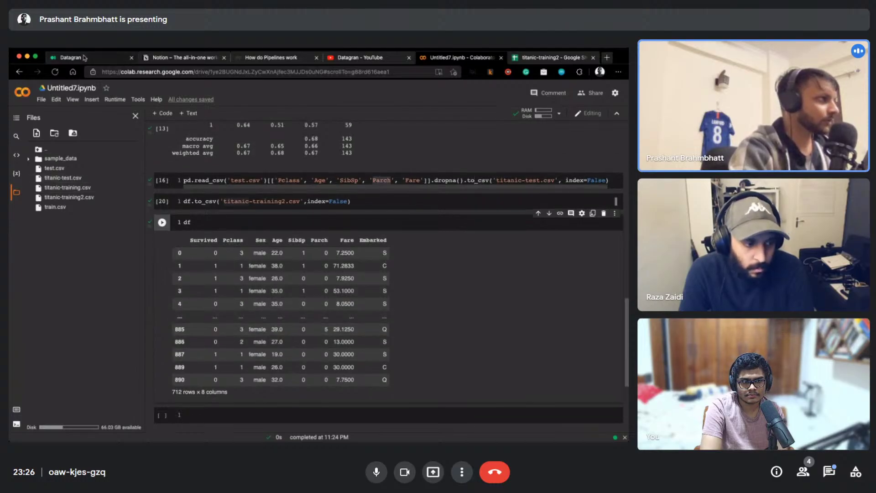
{"action": "left_click", "coordinate": [85, 57]}
{"action": "left_click", "coordinate": [75, 350]}
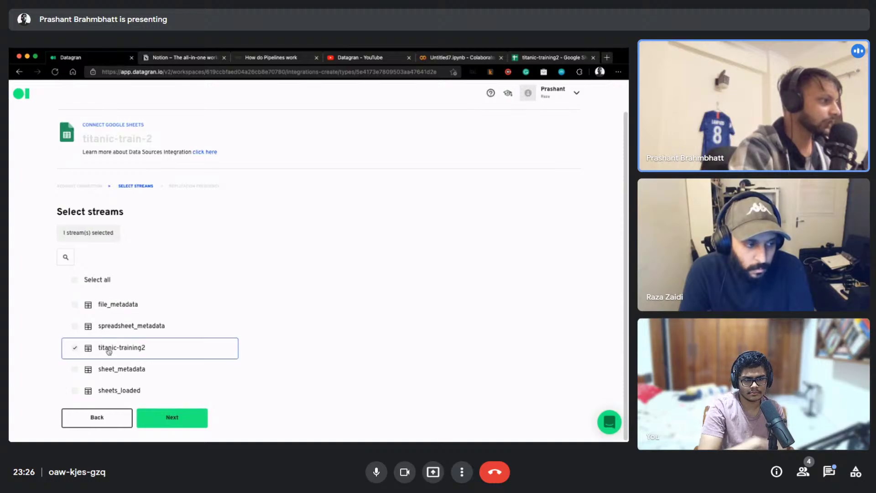
Set titanic-train-2 to replicate Once, finish it, and add it to the demo-stream project
{"action": "left_click", "coordinate": [173, 418]}
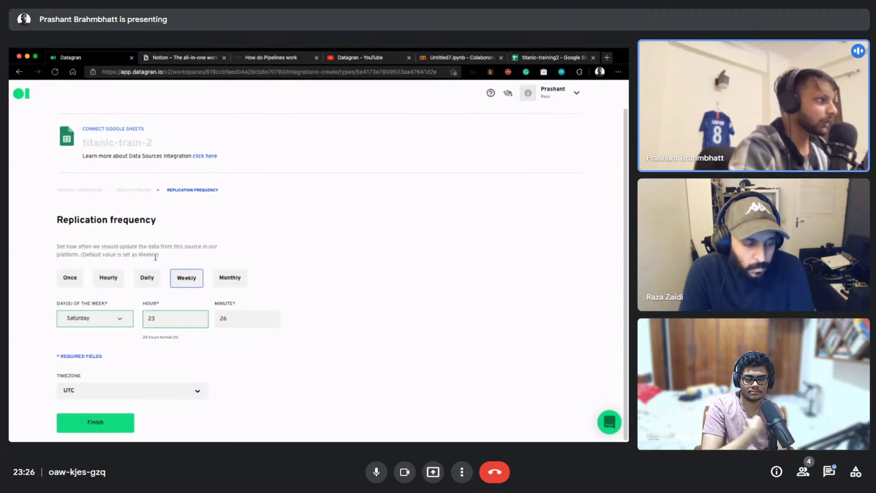
{"action": "left_click", "coordinate": [70, 278]}
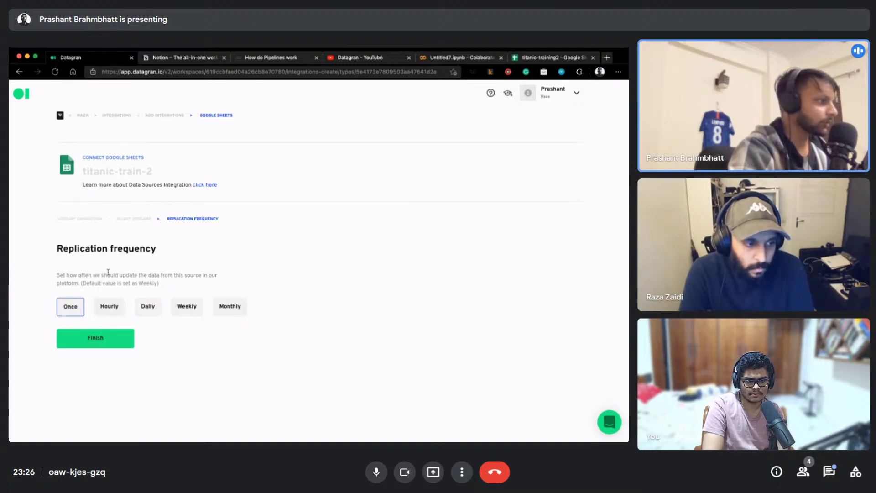
{"action": "left_click", "coordinate": [95, 339]}
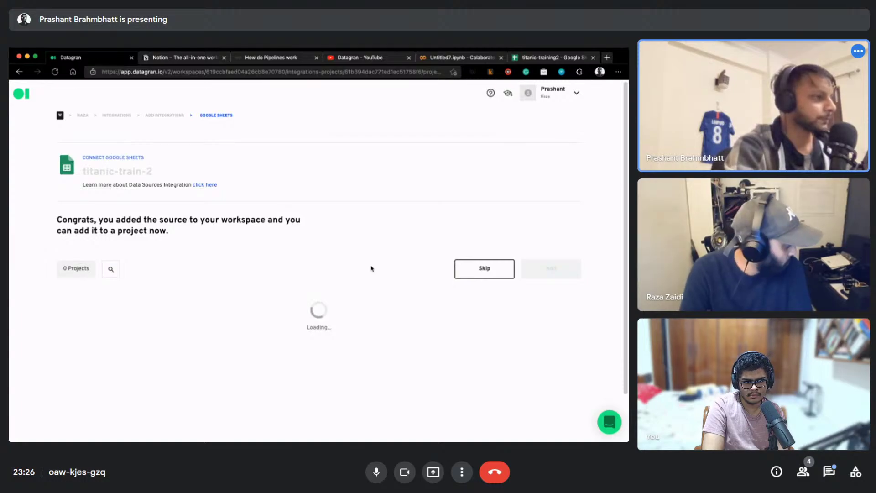
{"action": "left_click", "coordinate": [373, 327]}
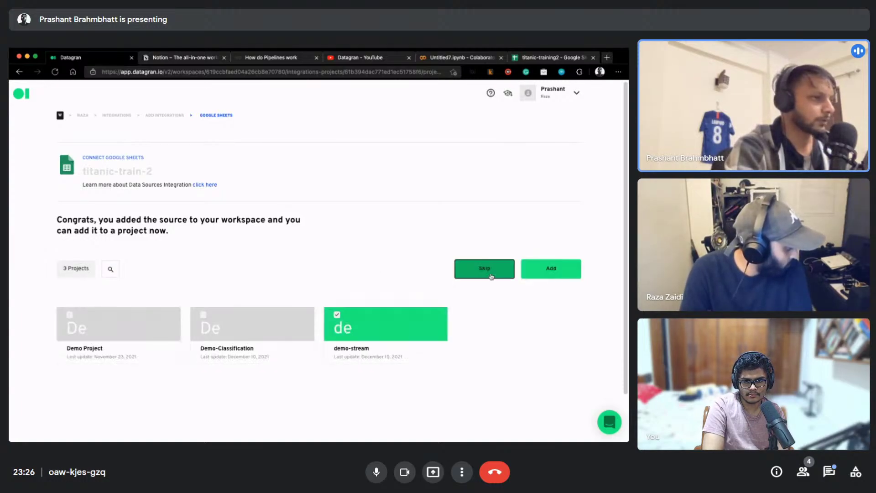
{"action": "left_click", "coordinate": [550, 269]}
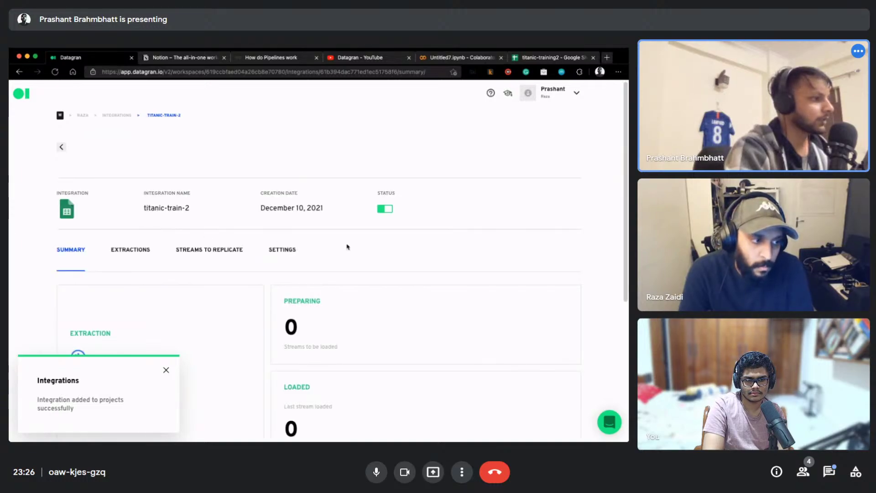
Inspect the titanic-train-2 integration's settings, replicated streams and extraction jobs
{"action": "scroll", "coordinate": [347, 247], "scroll_direction": "down", "scroll_amount": 2}
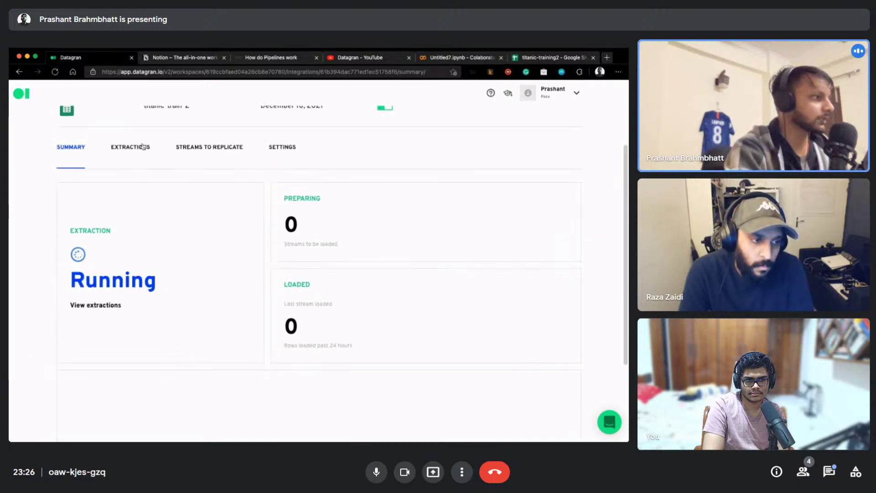
{"action": "scroll", "coordinate": [252, 259], "scroll_direction": "down", "scroll_amount": 3}
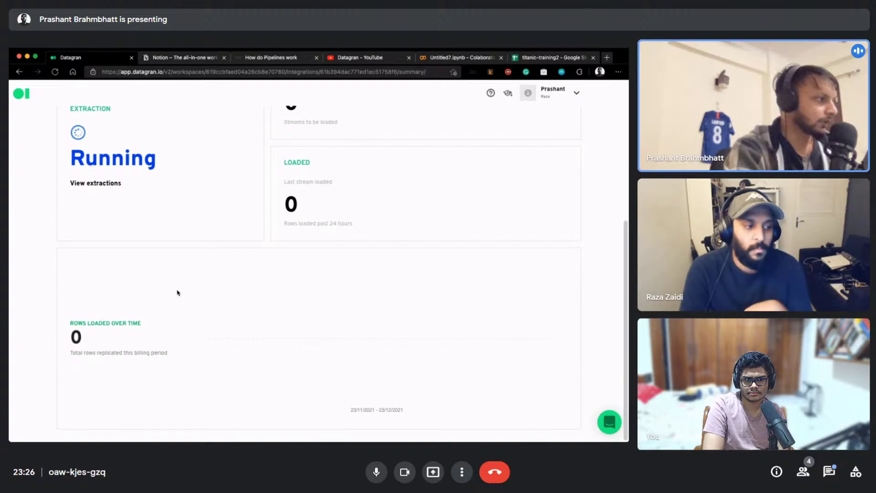
{"action": "scroll", "coordinate": [186, 287], "scroll_direction": "up", "scroll_amount": 2}
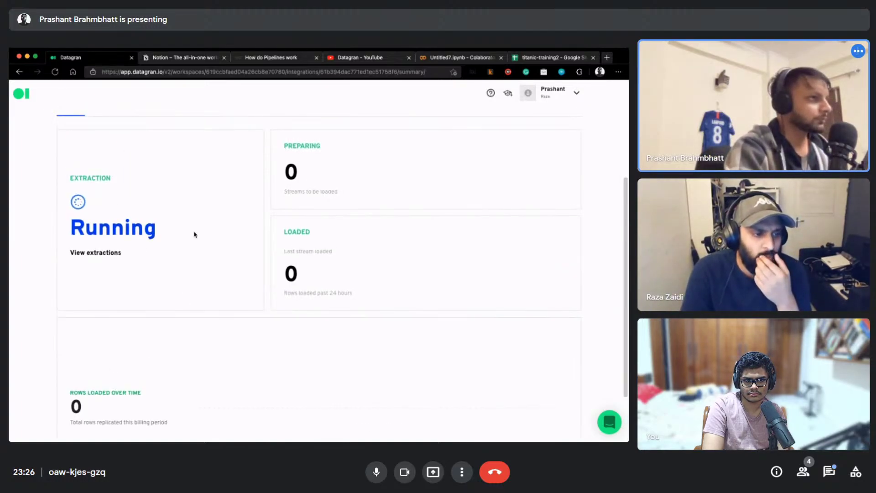
{"action": "scroll", "coordinate": [194, 234], "scroll_direction": "up", "scroll_amount": 4}
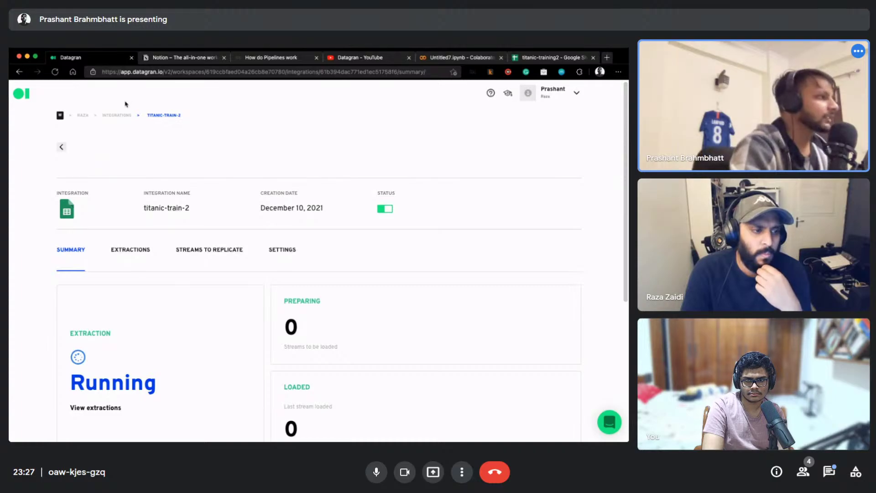
{"action": "left_click", "coordinate": [276, 252]}
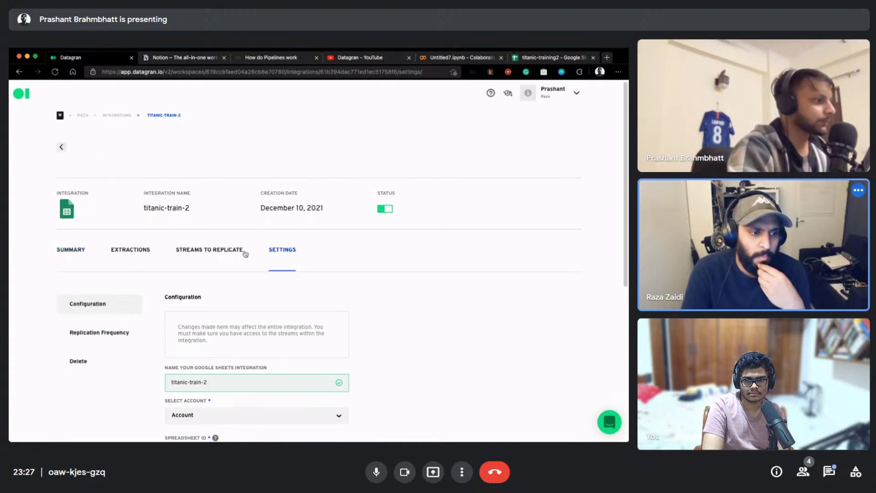
{"action": "scroll", "coordinate": [192, 275], "scroll_direction": "down", "scroll_amount": 5}
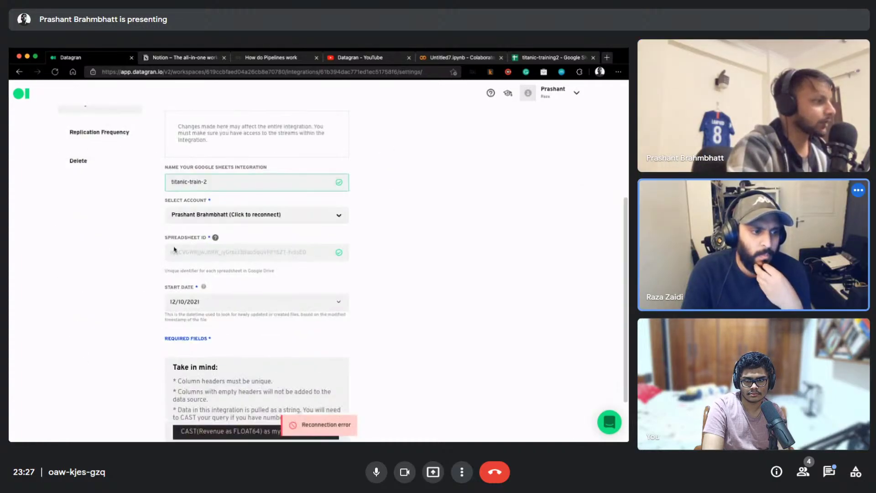
{"action": "scroll", "coordinate": [192, 235], "scroll_direction": "up", "scroll_amount": 4}
{"action": "left_click", "coordinate": [204, 222]}
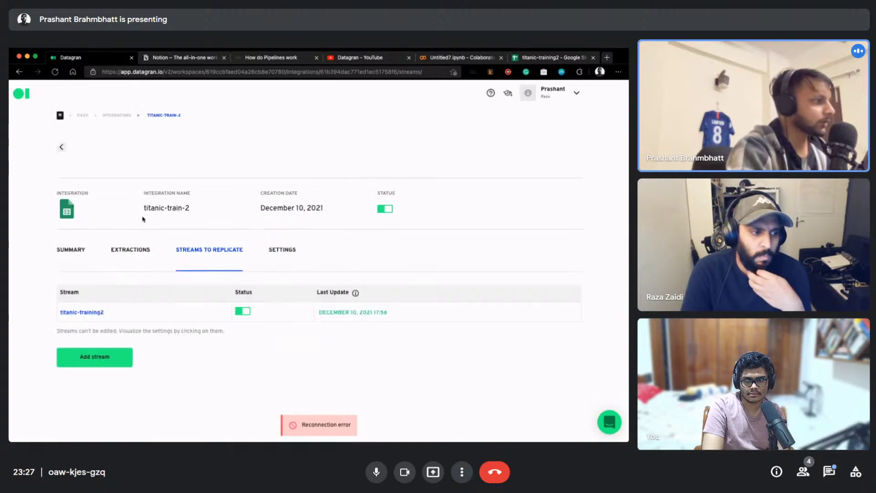
{"action": "left_click", "coordinate": [140, 251]}
{"action": "scroll", "coordinate": [173, 269], "scroll_direction": "down", "scroll_amount": 4}
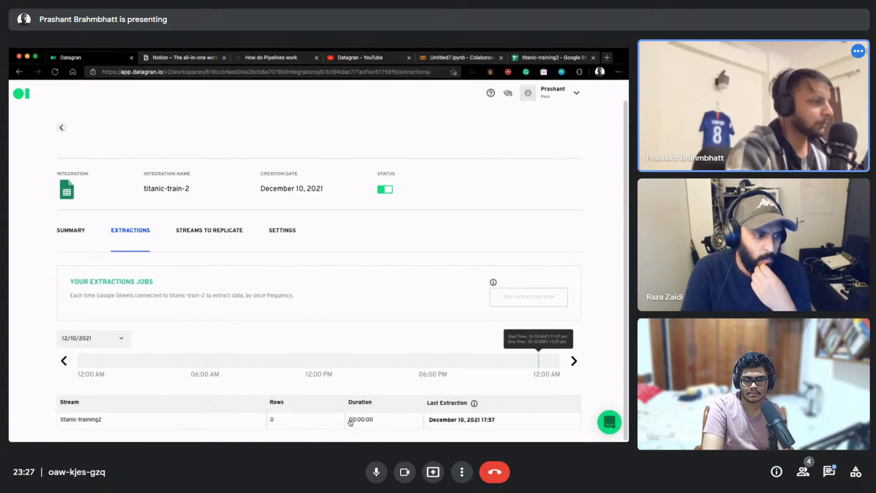
Confirm the 712-row extraction completed, then go back to the workspace home page
{"action": "left_click", "coordinate": [82, 229]}
{"action": "scroll", "coordinate": [301, 304], "scroll_direction": "down", "scroll_amount": 5}
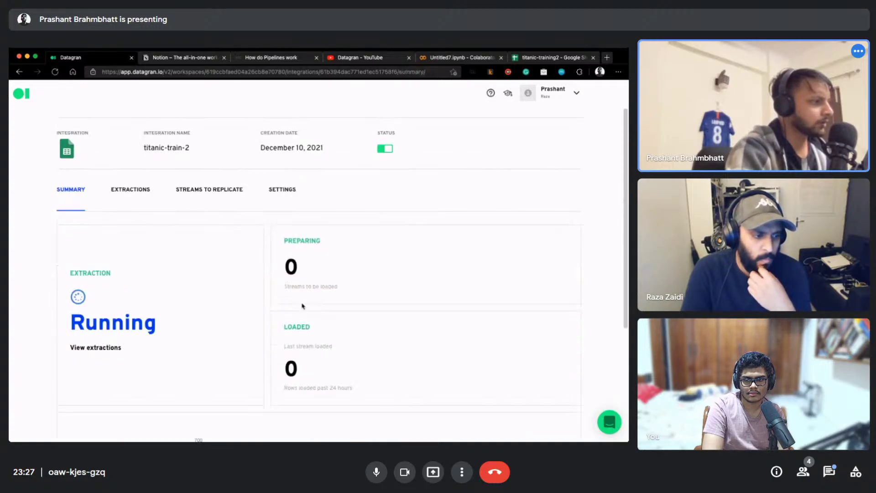
{"action": "scroll", "coordinate": [174, 178], "scroll_direction": "up", "scroll_amount": 2}
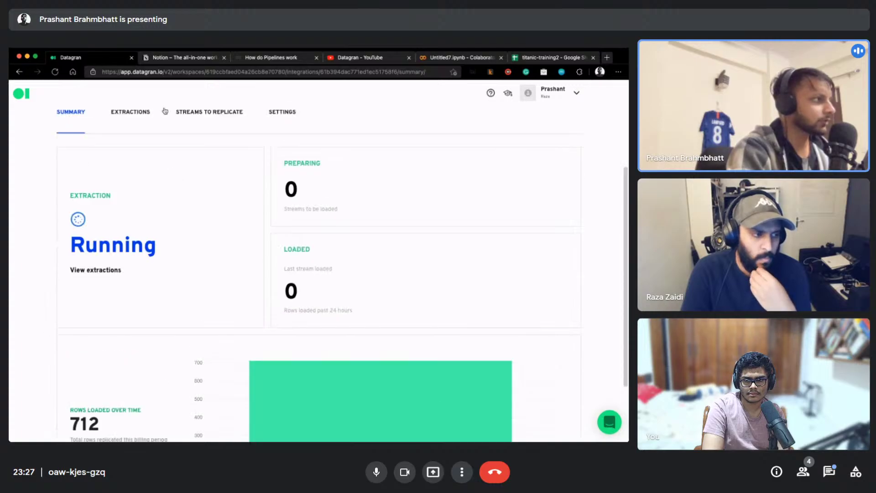
{"action": "left_click", "coordinate": [132, 115]}
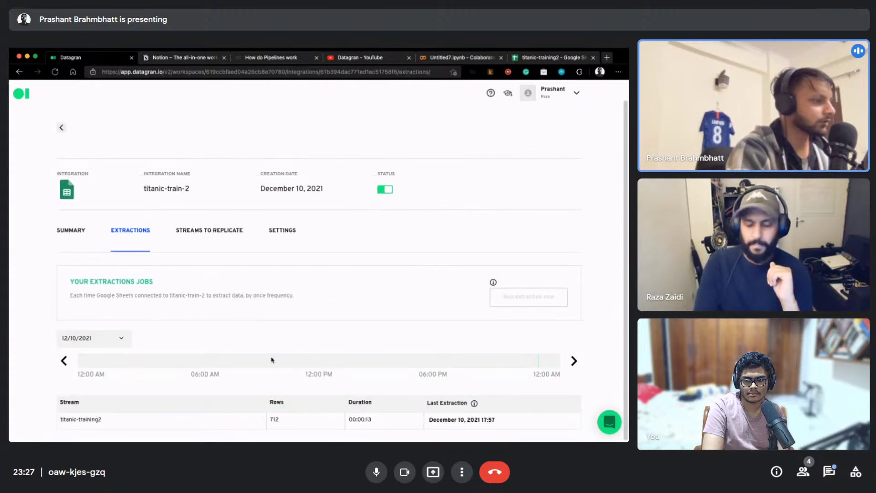
{"action": "scroll", "coordinate": [145, 245], "scroll_direction": "up", "scroll_amount": 1}
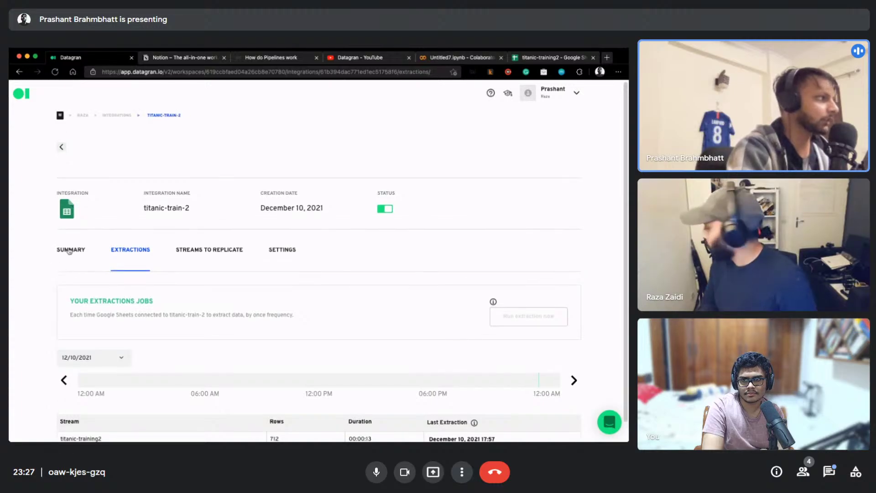
{"action": "left_click", "coordinate": [84, 116]}
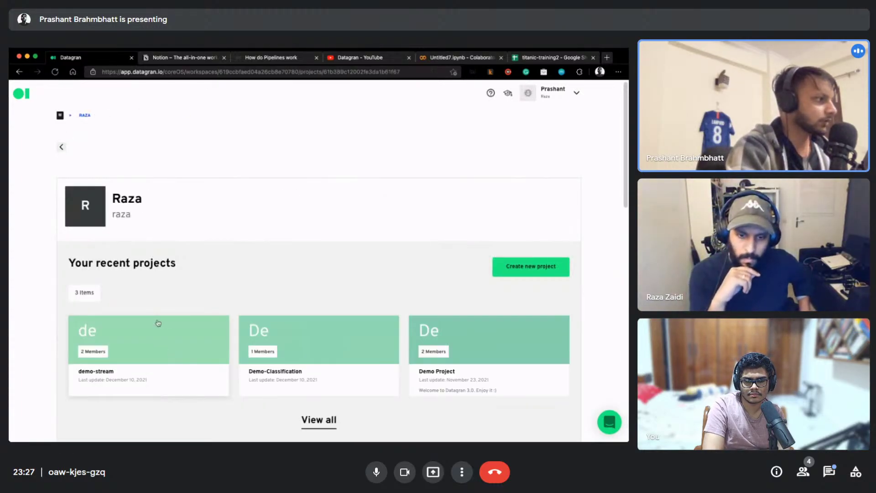
Create a new pipeline in demo-stream and place the titanic-train-2 source node on its canvas
{"action": "left_click", "coordinate": [158, 324]}
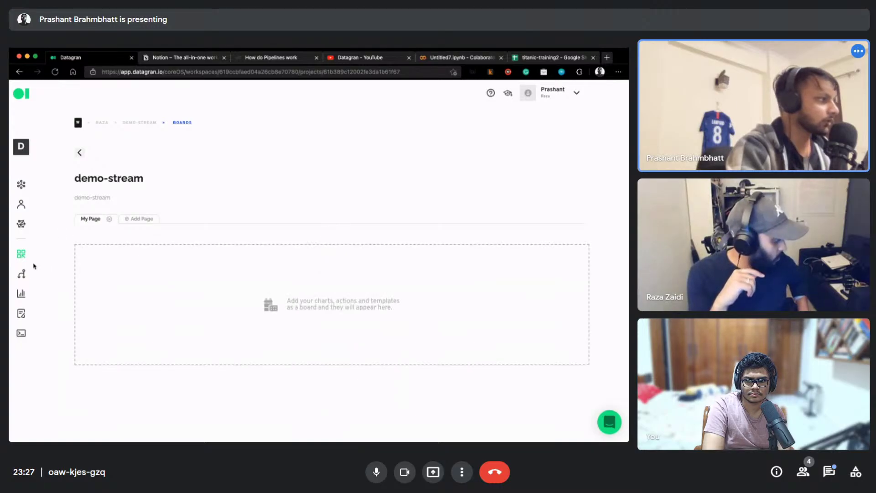
{"action": "left_click", "coordinate": [21, 273]}
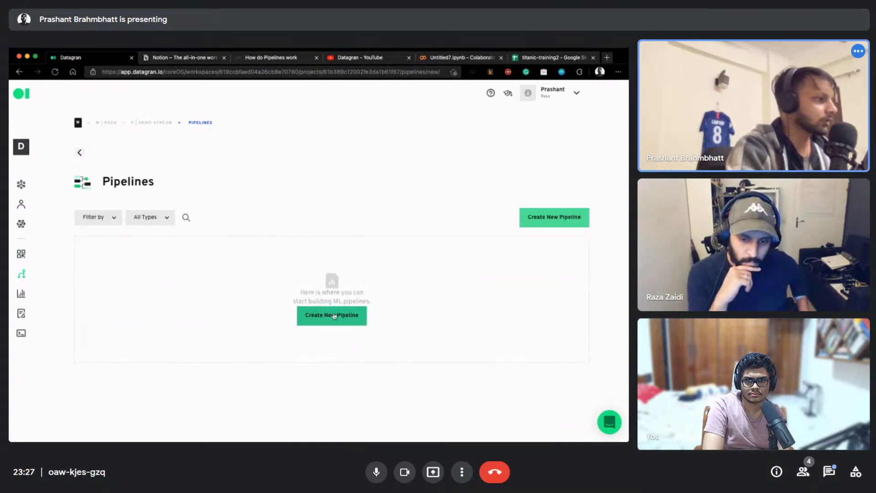
{"action": "left_click", "coordinate": [334, 316]}
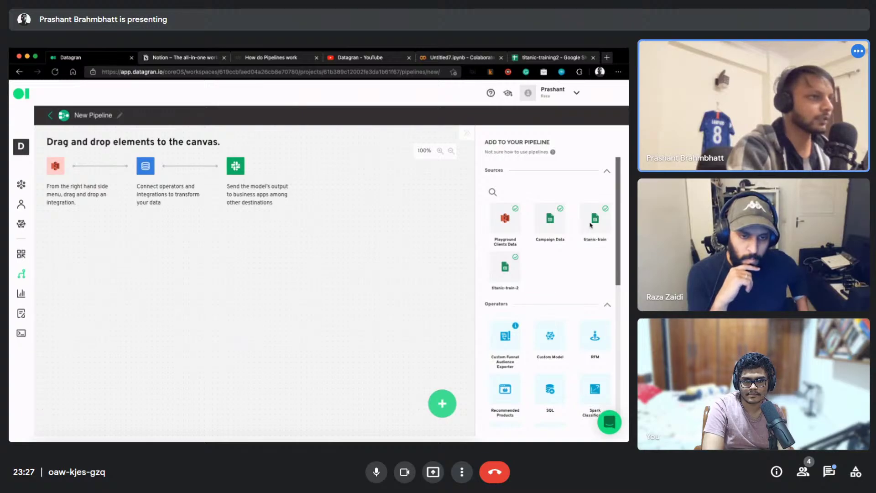
{"action": "left_click_drag", "start_coordinate": [506, 271], "coordinate": [153, 236]}
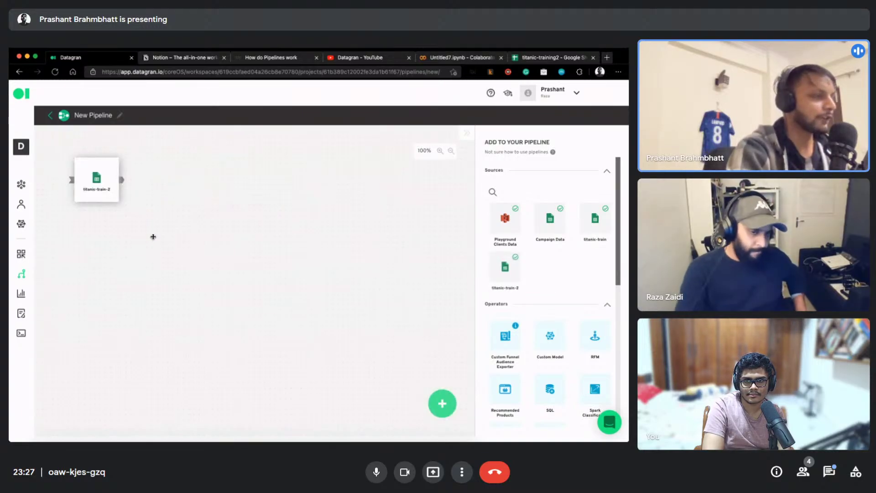
{"action": "left_click_drag", "start_coordinate": [104, 189], "coordinate": [147, 231]}
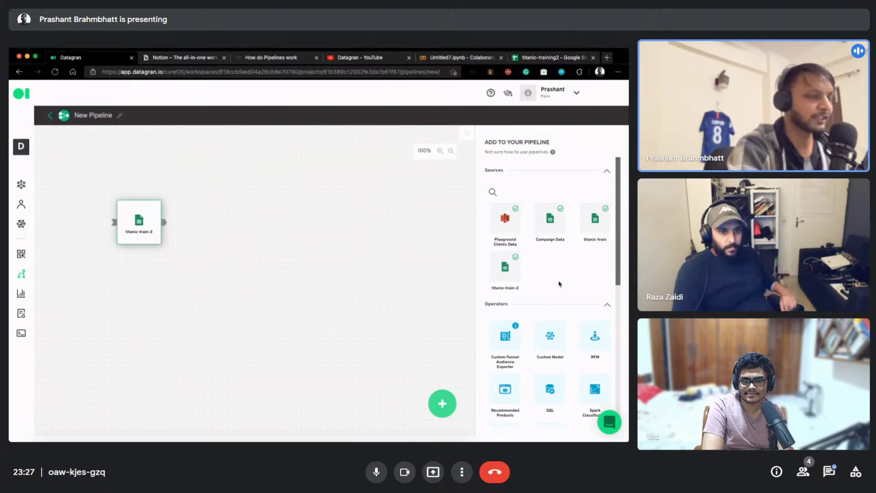
Add a SQL operator fed by titanic-train-2 and open its configuration
{"action": "left_click_drag", "start_coordinate": [554, 381], "coordinate": [254, 211]}
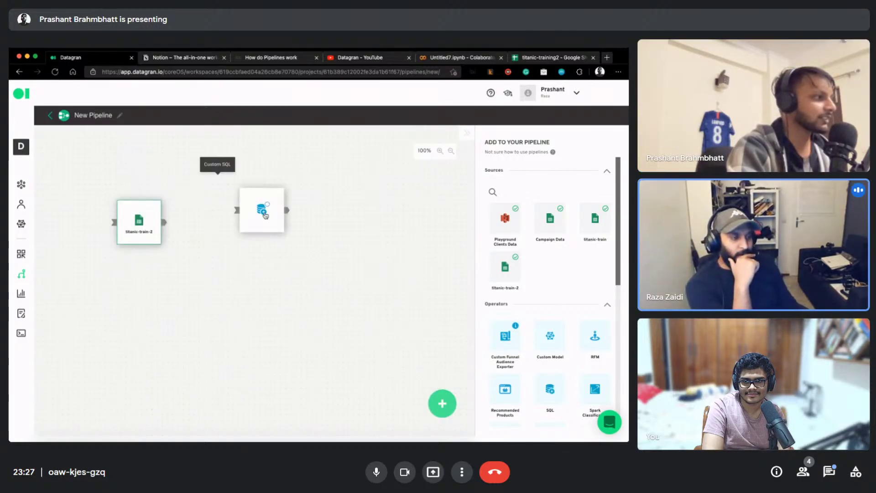
{"action": "left_click_drag", "start_coordinate": [165, 222], "coordinate": [224, 223]}
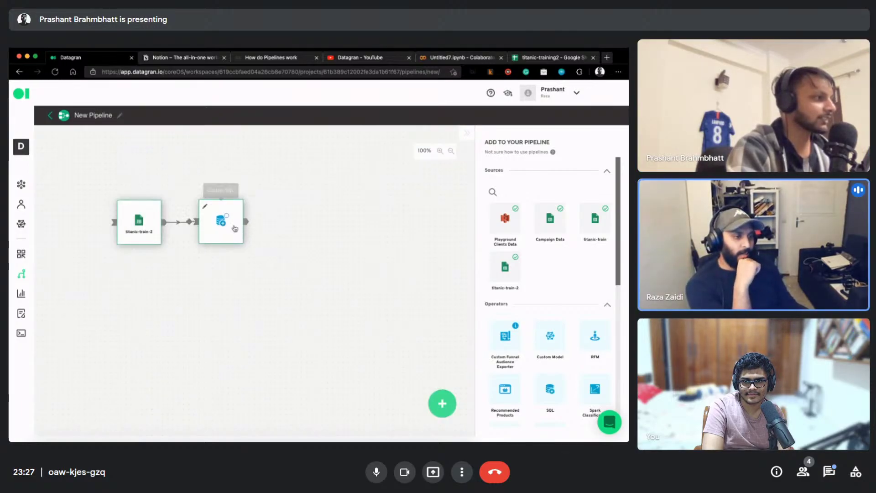
{"action": "left_click", "coordinate": [215, 215]}
{"action": "left_click", "coordinate": [215, 218]}
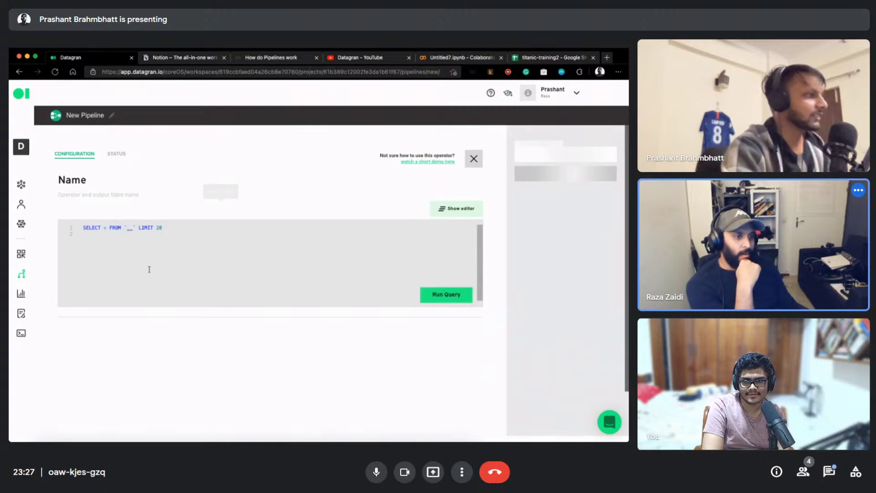
Replace the default query with the training-split SQL sampling RAND() <= 0.8, and run it
{"action": "key", "text": "super+a"}
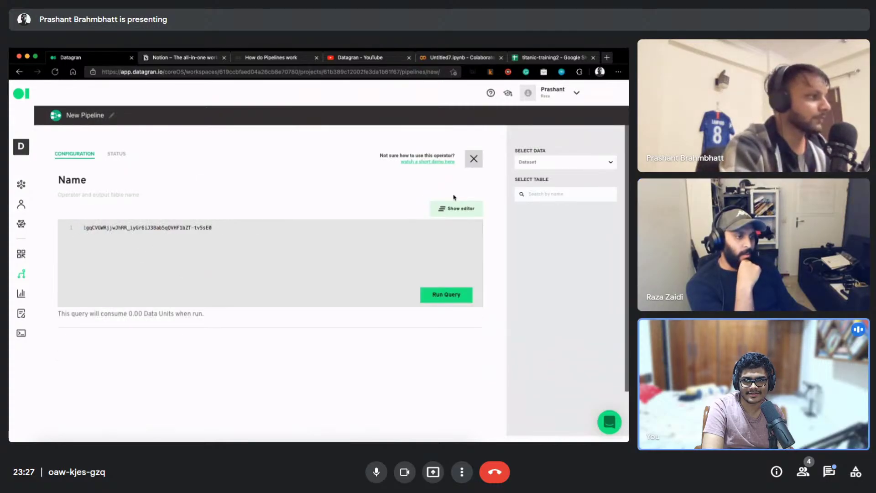
{"action": "key", "text": "super+a"}
{"action": "key", "text": "BackSpace"}
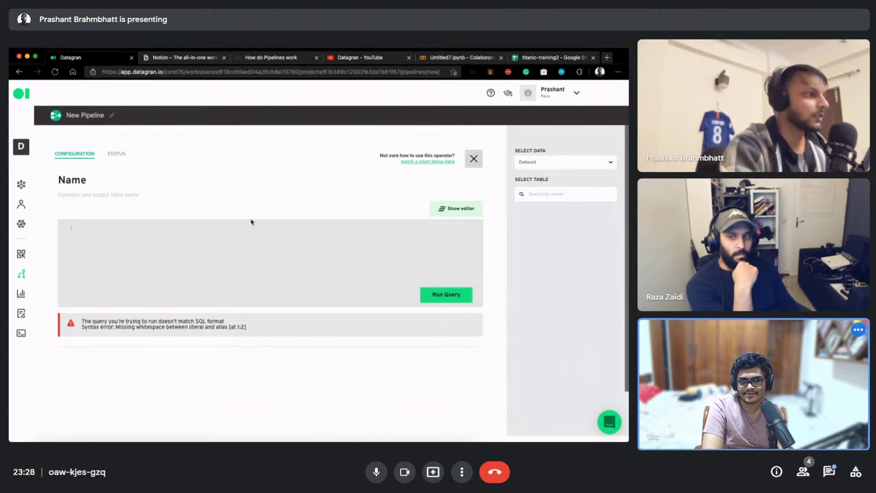
{"action": "key", "text": "super+v"}
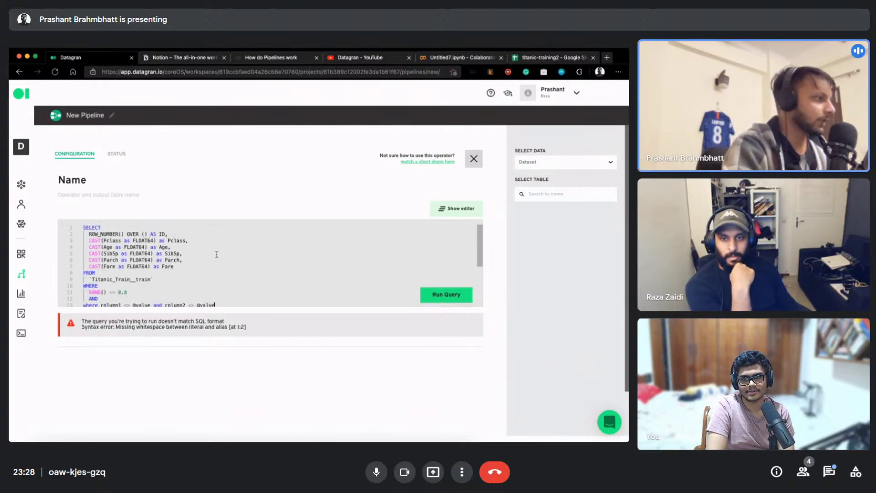
{"action": "key", "text": "shift+Up"}
{"action": "key", "text": "shift+Up"}
{"action": "key", "text": "BackSpace"}
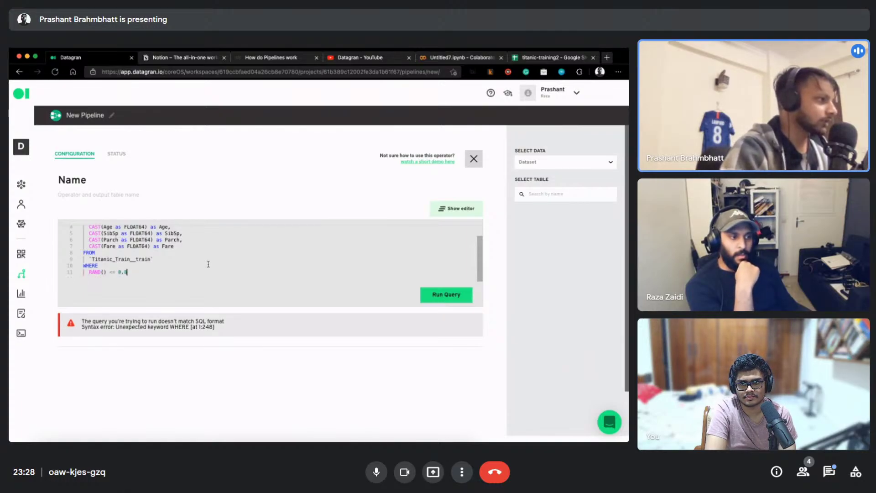
{"action": "scroll", "coordinate": [178, 271], "scroll_direction": "up", "scroll_amount": 2}
{"action": "key", "text": "Return"}
{"action": "left_click", "coordinate": [445, 294]}
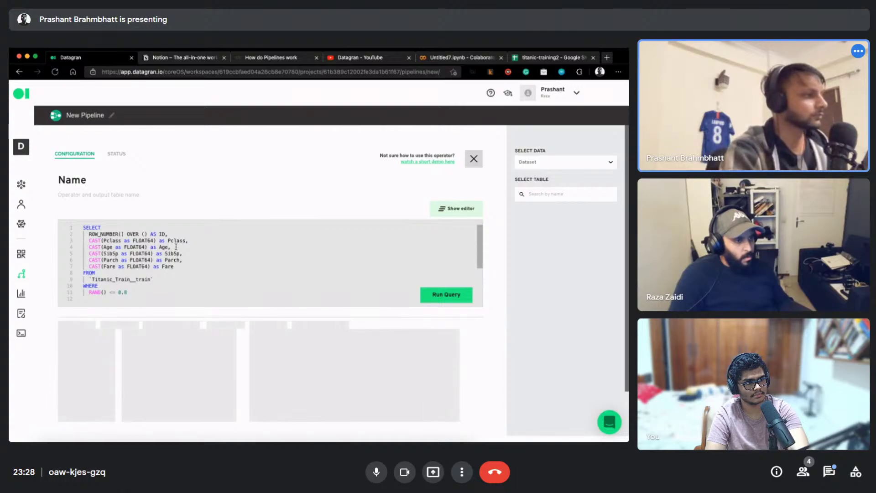
Name the operator train-data and save it
{"action": "double_click", "coordinate": [82, 180]}
{"action": "type", "text": "train-data"}
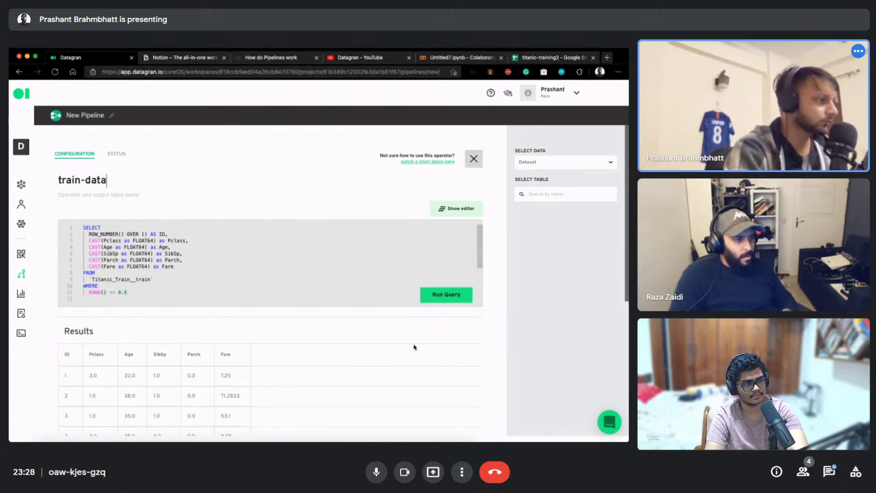
{"action": "scroll", "coordinate": [209, 326], "scroll_direction": "down", "scroll_amount": 5}
{"action": "scroll", "coordinate": [174, 311], "scroll_direction": "down", "scroll_amount": 1}
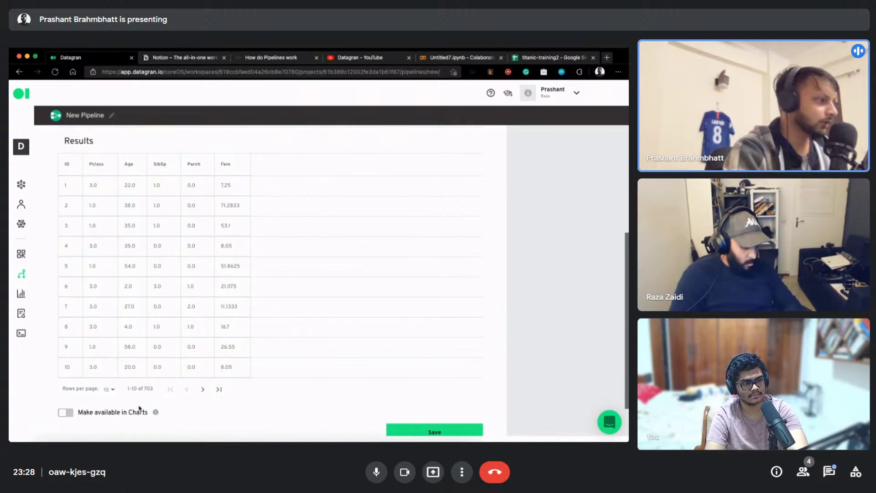
{"action": "scroll", "coordinate": [150, 361], "scroll_direction": "up", "scroll_amount": 6}
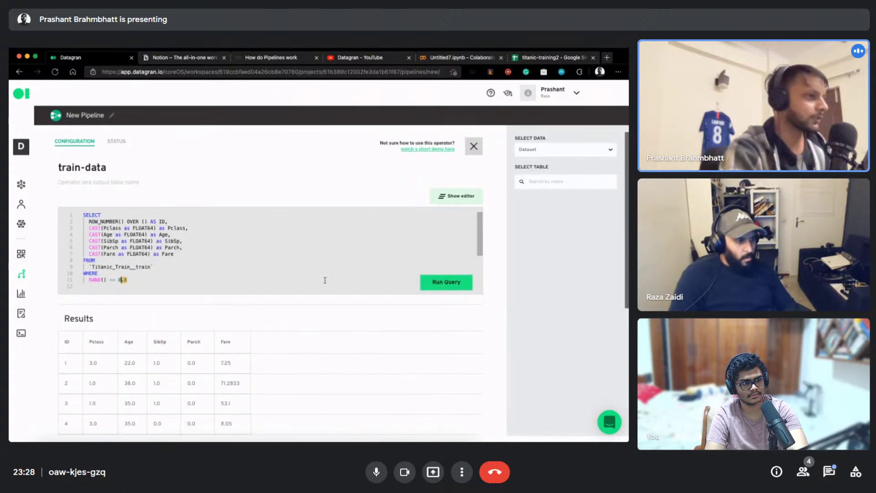
{"action": "scroll", "coordinate": [173, 308], "scroll_direction": "down", "scroll_amount": 5}
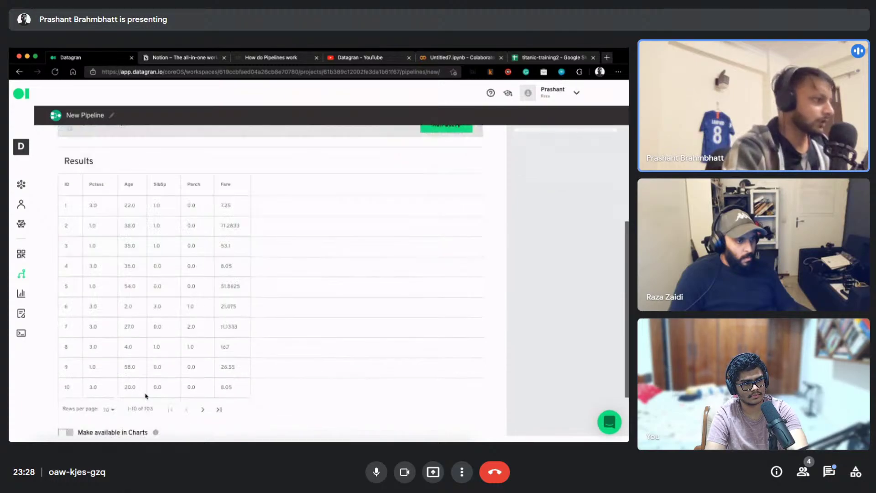
{"action": "scroll", "coordinate": [100, 388], "scroll_direction": "down", "scroll_amount": 2}
{"action": "left_click", "coordinate": [424, 386]}
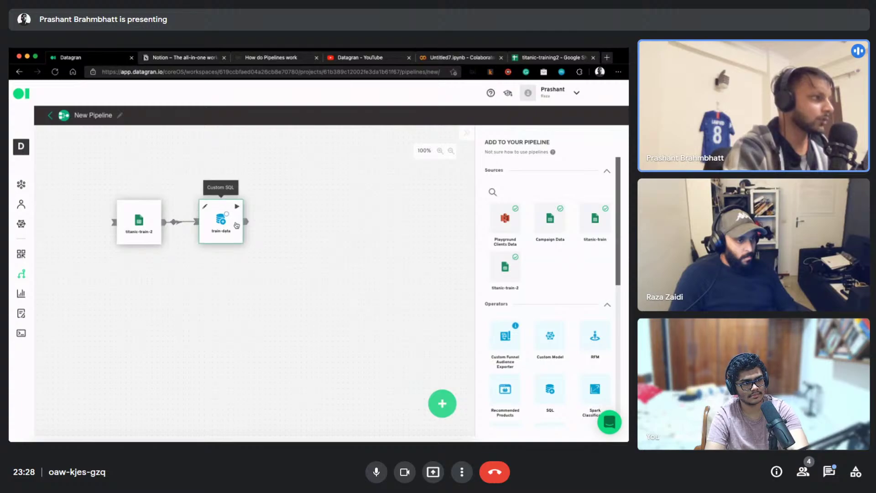
Shift the train-data node right on the canvas, keeping its link from titanic-train-2
{"action": "left_click_drag", "start_coordinate": [236, 209], "coordinate": [267, 211]}
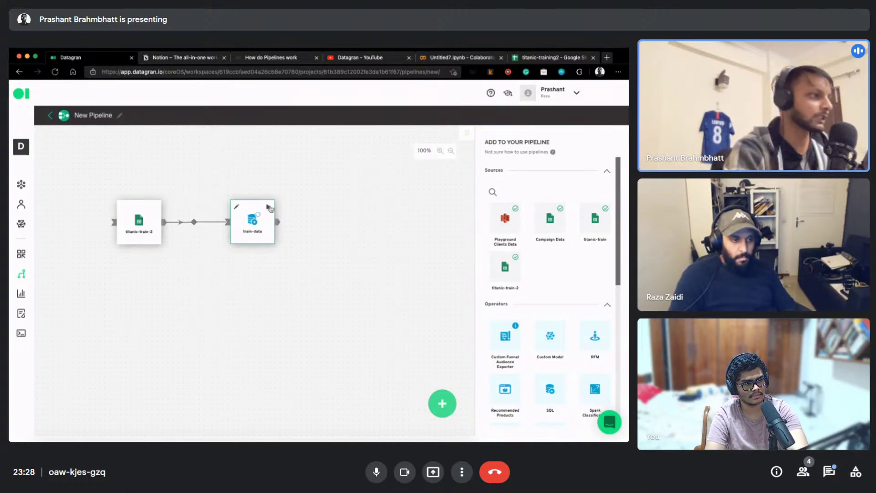
{"action": "left_click", "coordinate": [269, 216]}
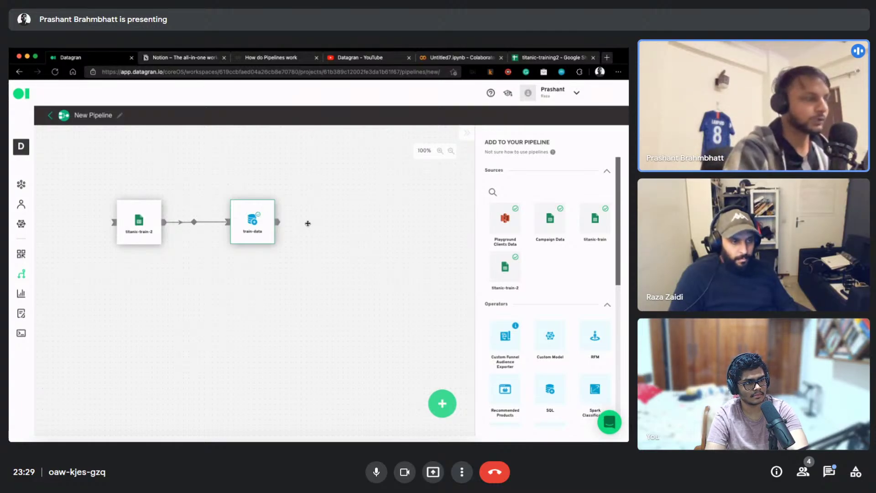
{"action": "mouse_move", "coordinate": [259, 217]}
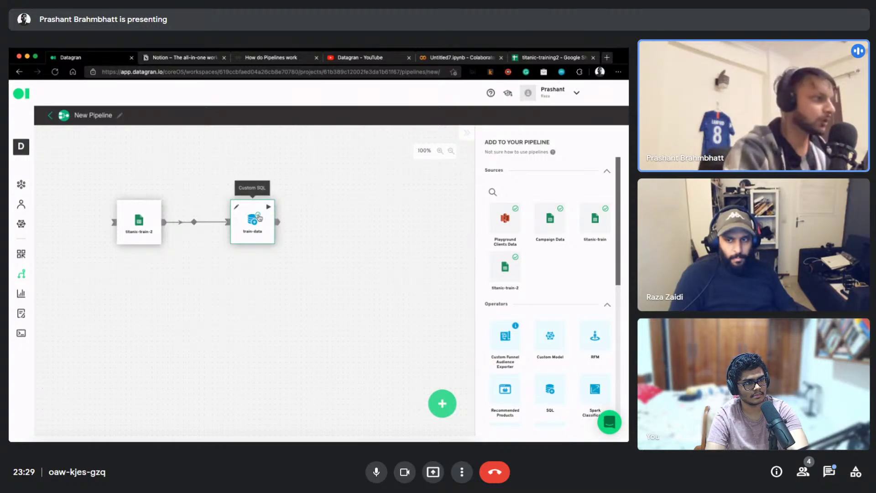
Reopen the train-data SQL query for editing
{"action": "left_click", "coordinate": [238, 213]}
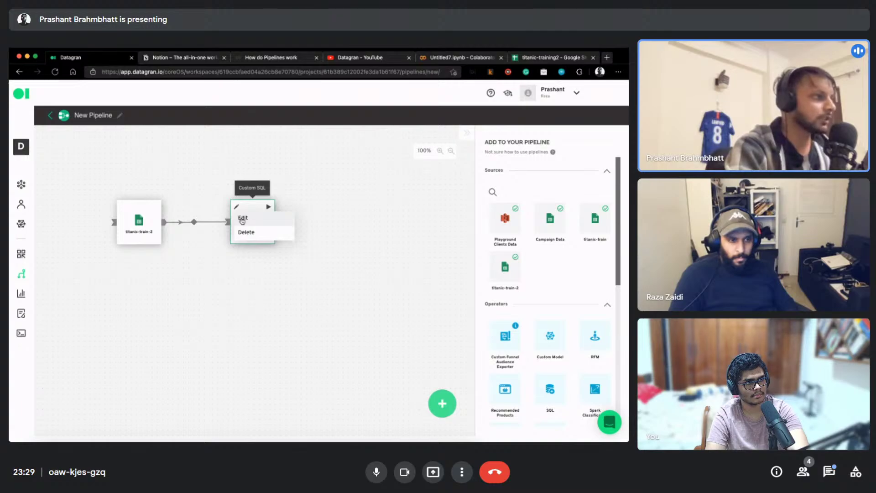
{"action": "left_click", "coordinate": [243, 218]}
{"action": "left_click", "coordinate": [461, 57]}
{"action": "scroll", "coordinate": [284, 214], "scroll_direction": "up", "scroll_amount": 1}
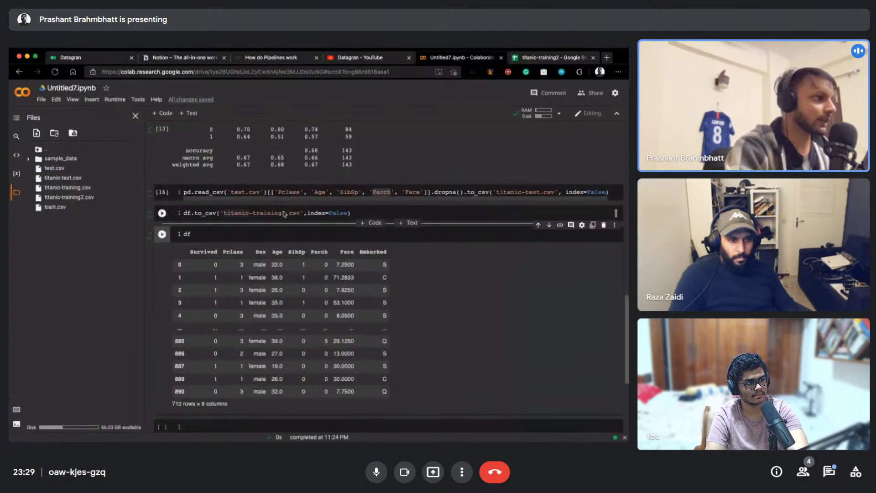
{"action": "left_click", "coordinate": [63, 58]}
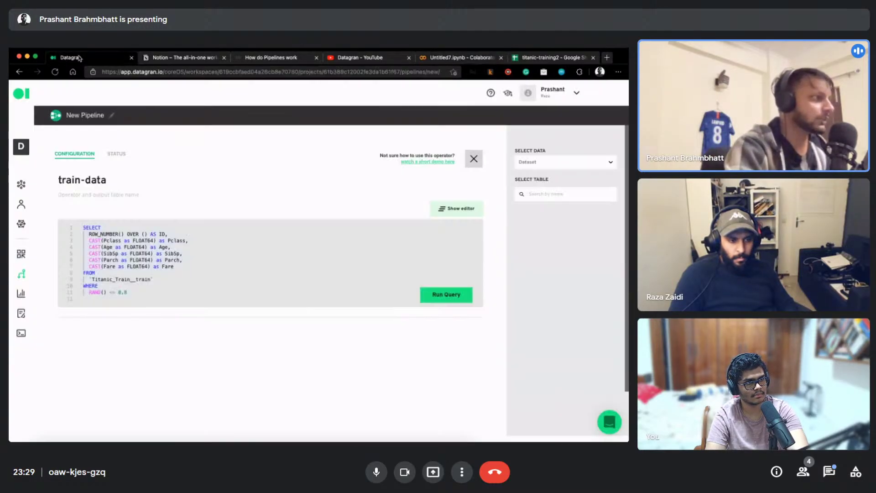
Duplicate the Fare CAST line in the train-data query, adding a separating comma
{"action": "key", "text": "super+a"}
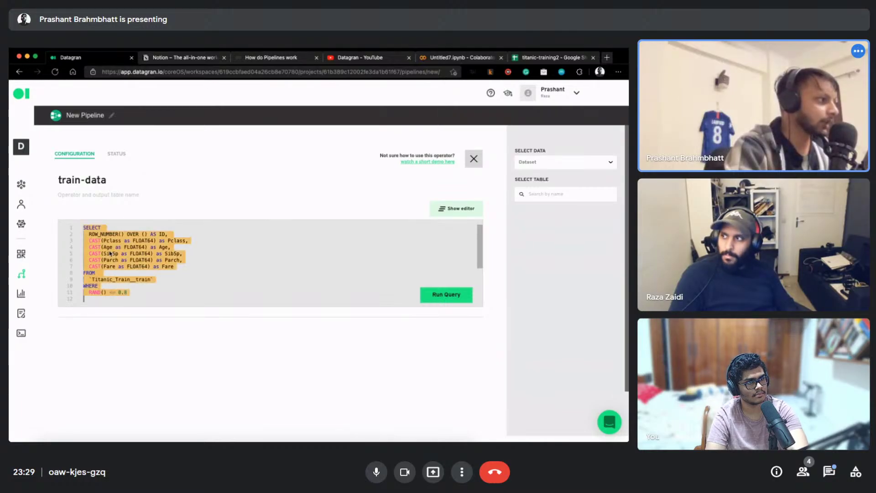
{"action": "left_click", "coordinate": [145, 260]}
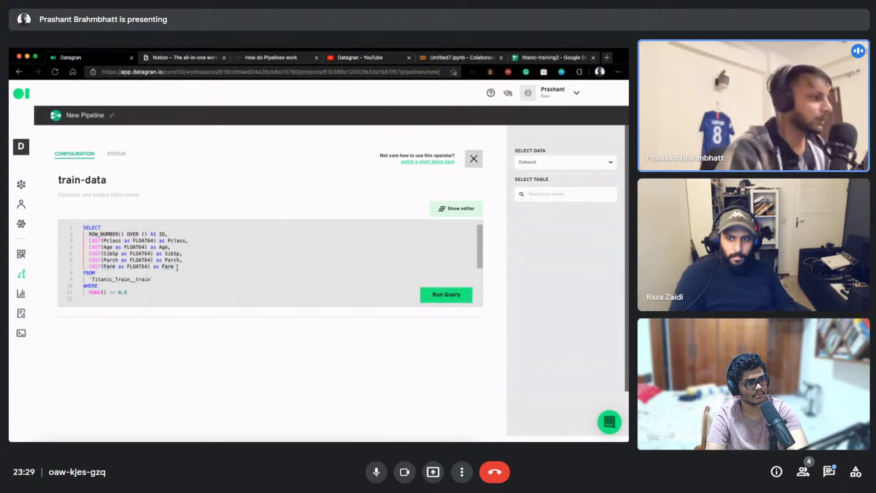
{"action": "key", "text": "shift+Up"}
{"action": "key", "text": "ctrl+c"}
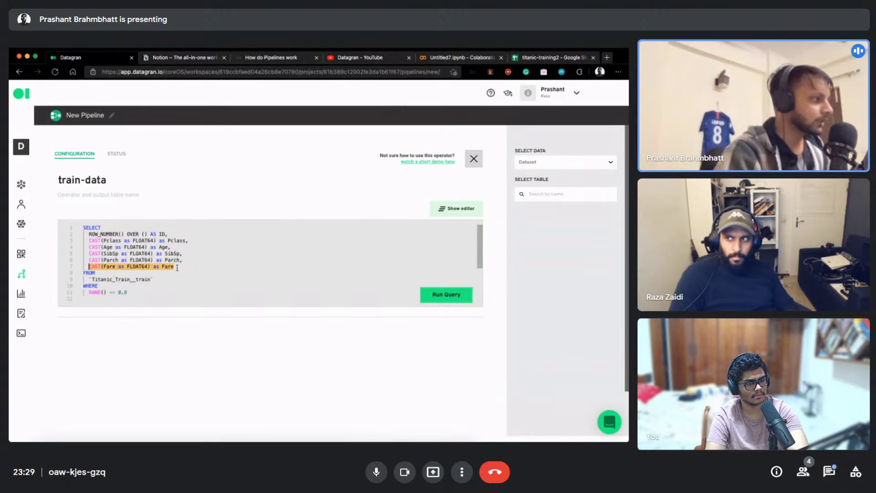
{"action": "left_click", "coordinate": [178, 267]}
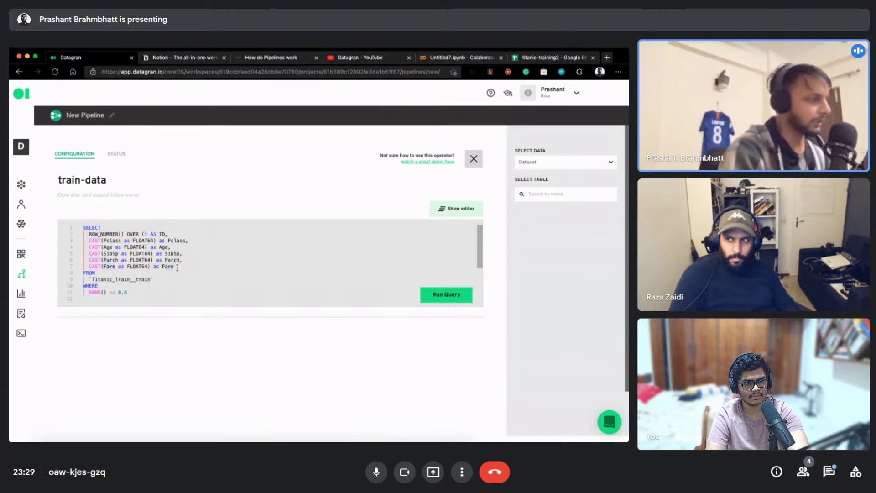
{"action": "type", "text": ","}
{"action": "key", "text": "Return"}
{"action": "key", "text": "ctrl+v"}
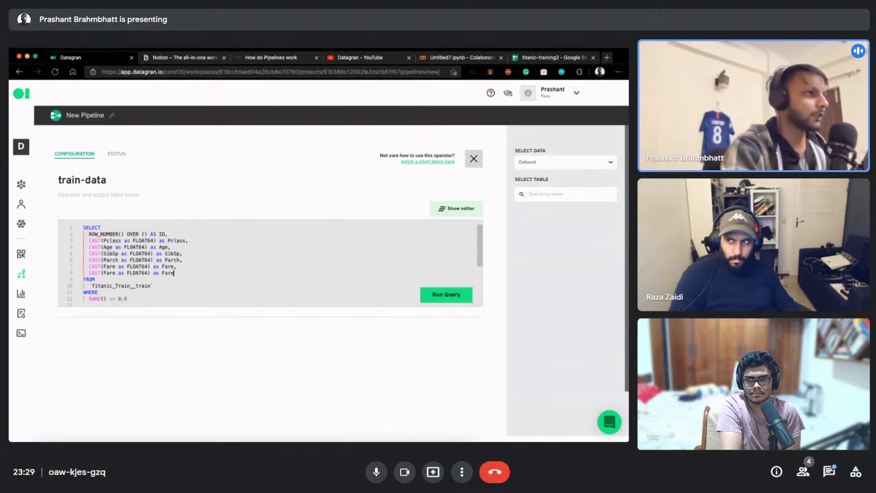
Change the new line to cast Survived AS Survived, copied from Colab, and run the query
{"action": "key", "text": "super+5"}
{"action": "scroll", "coordinate": [205, 208], "scroll_direction": "up", "scroll_amount": 5}
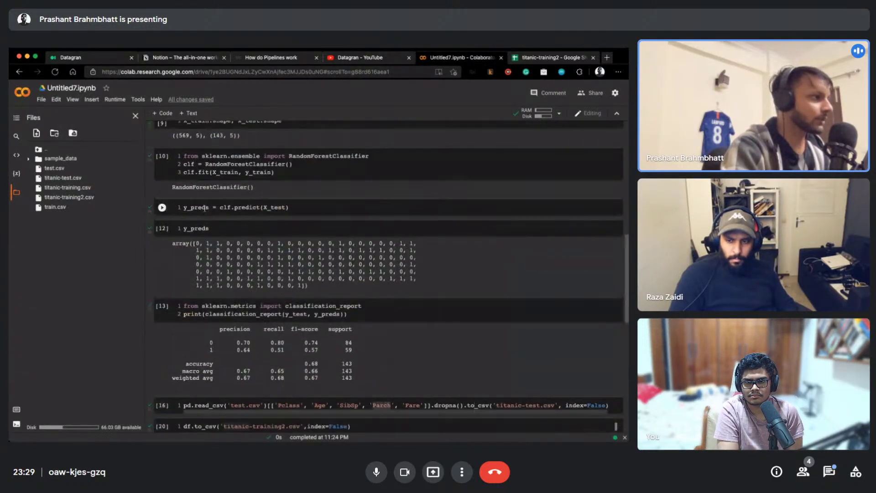
{"action": "scroll", "coordinate": [205, 208], "scroll_direction": "up", "scroll_amount": 3}
{"action": "double_click", "coordinate": [228, 215]}
{"action": "key", "text": "super+c"}
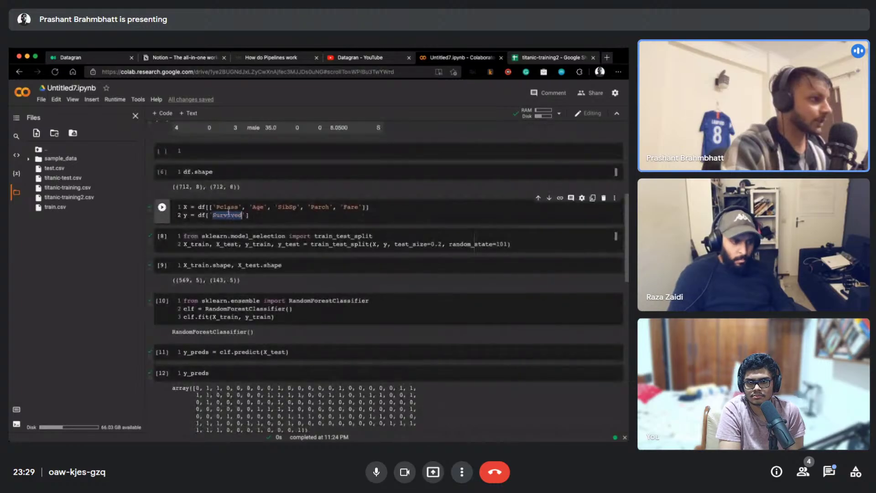
{"action": "key", "text": "super+1"}
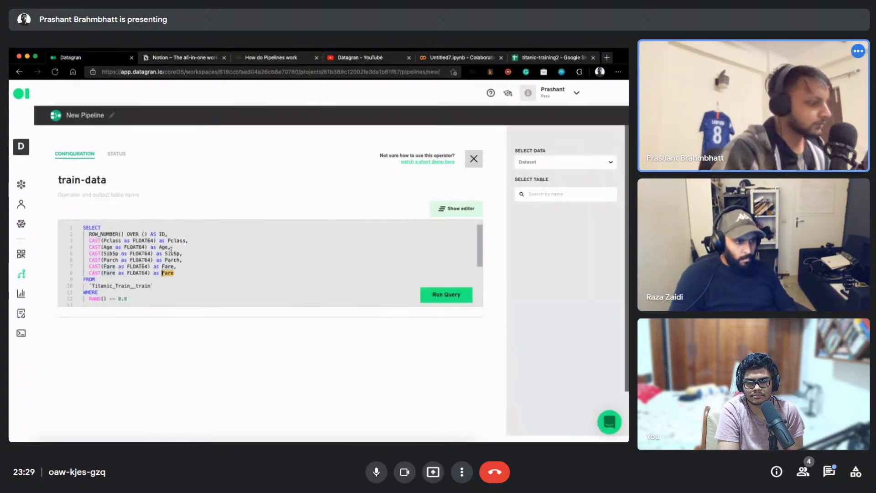
{"action": "key", "text": "super+v"}
{"action": "key", "text": "alt+shift+Left"}
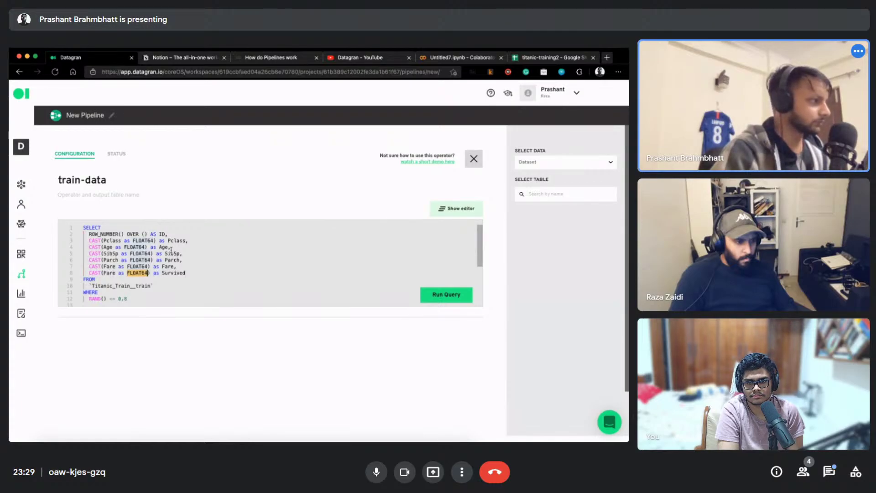
{"action": "key", "text": "super+v"}
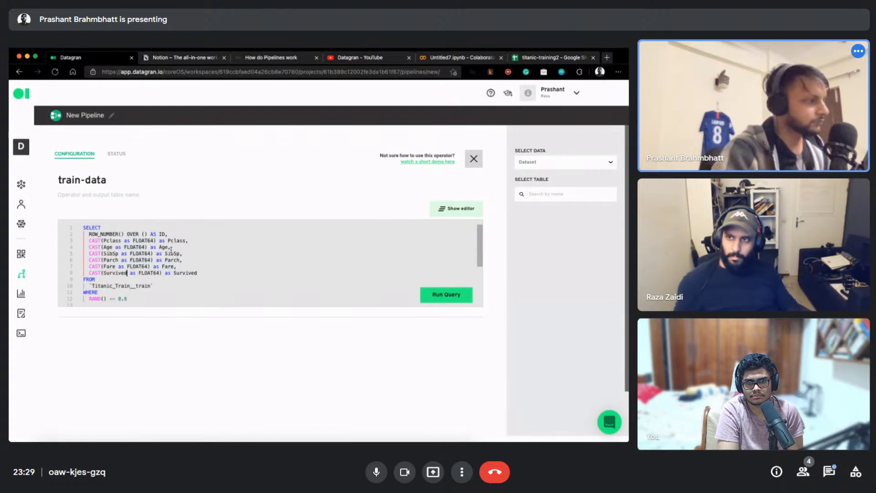
{"action": "left_click", "coordinate": [470, 296]}
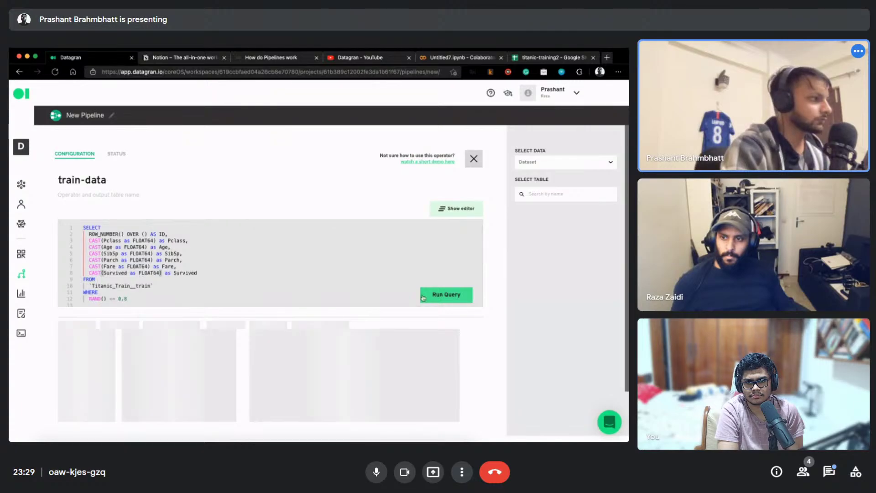
Check the 693-row results show ID, Pclass, Age, SibSp, Parch, Fare and Survived, comparing against Colab
{"action": "left_click", "coordinate": [202, 260]}
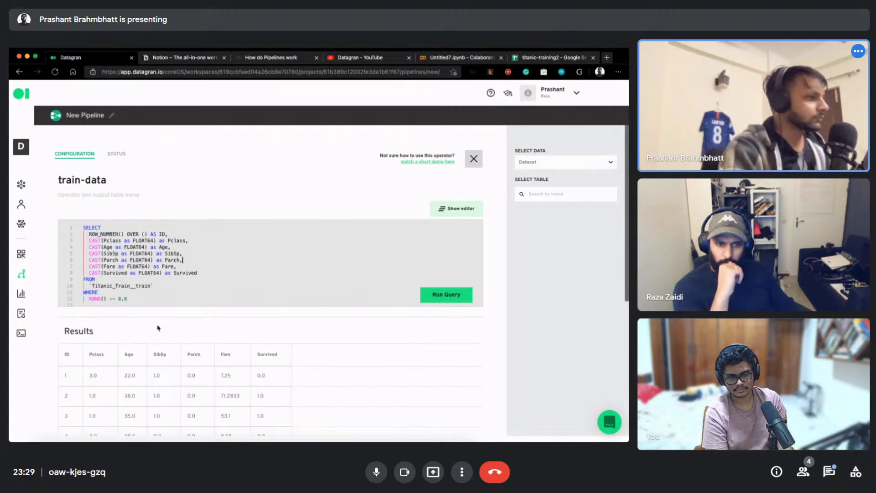
{"action": "scroll", "coordinate": [174, 329], "scroll_direction": "down", "scroll_amount": 5}
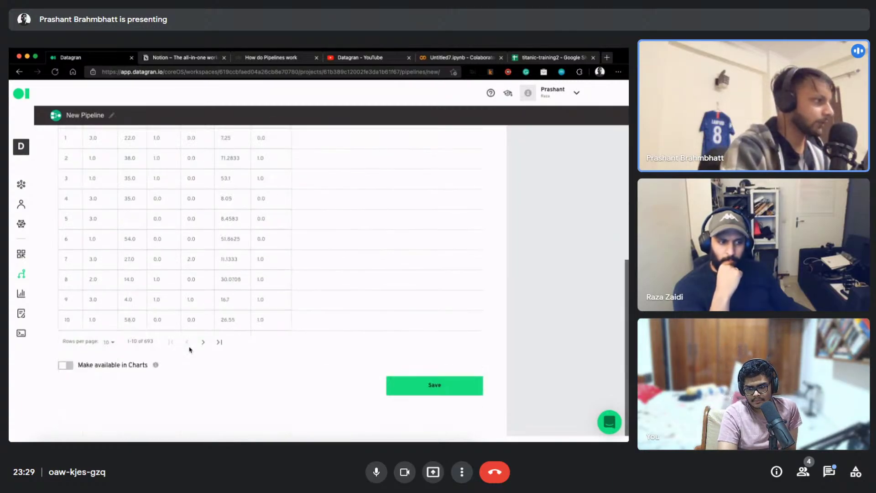
{"action": "scroll", "coordinate": [188, 322], "scroll_direction": "up", "scroll_amount": 5}
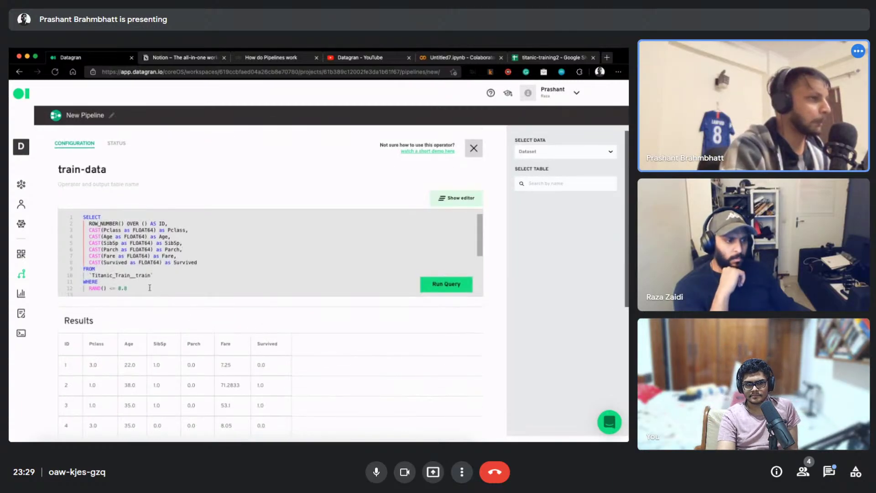
{"action": "scroll", "coordinate": [150, 290], "scroll_direction": "down", "scroll_amount": 5}
{"action": "scroll", "coordinate": [144, 336], "scroll_direction": "down", "scroll_amount": 4}
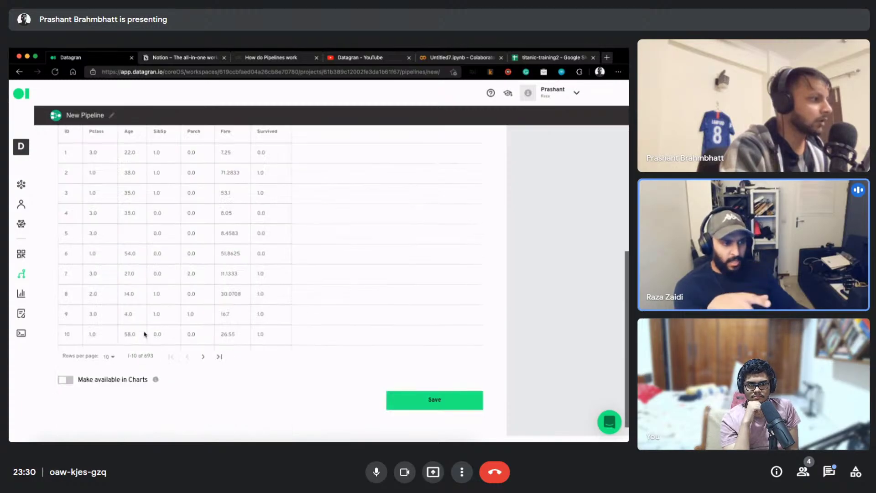
{"action": "scroll", "coordinate": [146, 334], "scroll_direction": "up", "scroll_amount": 1}
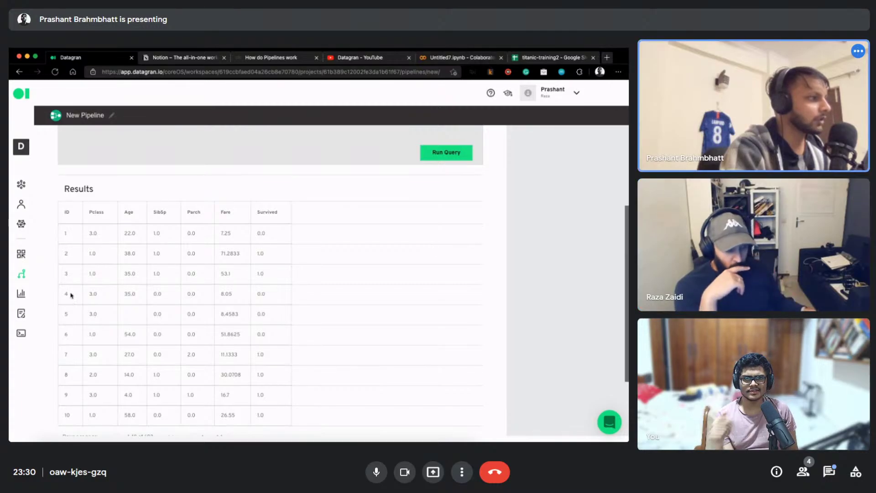
{"action": "scroll", "coordinate": [128, 316], "scroll_direction": "up", "scroll_amount": 2}
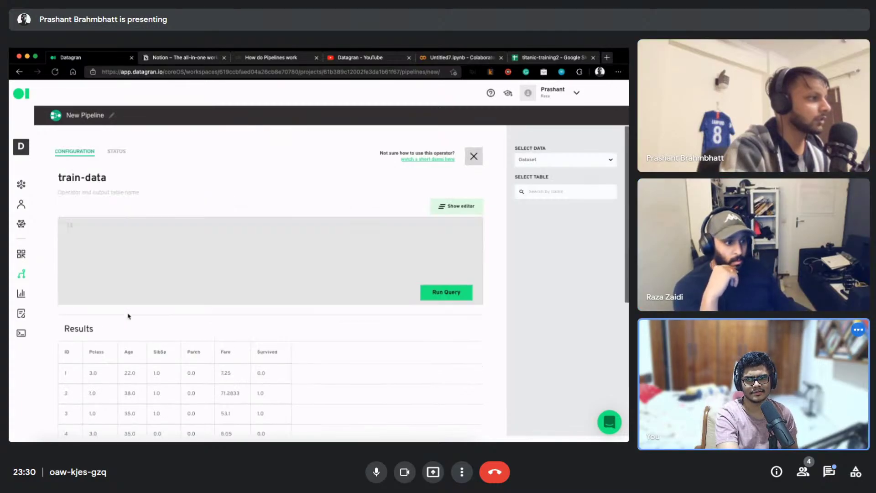
{"action": "scroll", "coordinate": [294, 333], "scroll_direction": "down", "scroll_amount": 3}
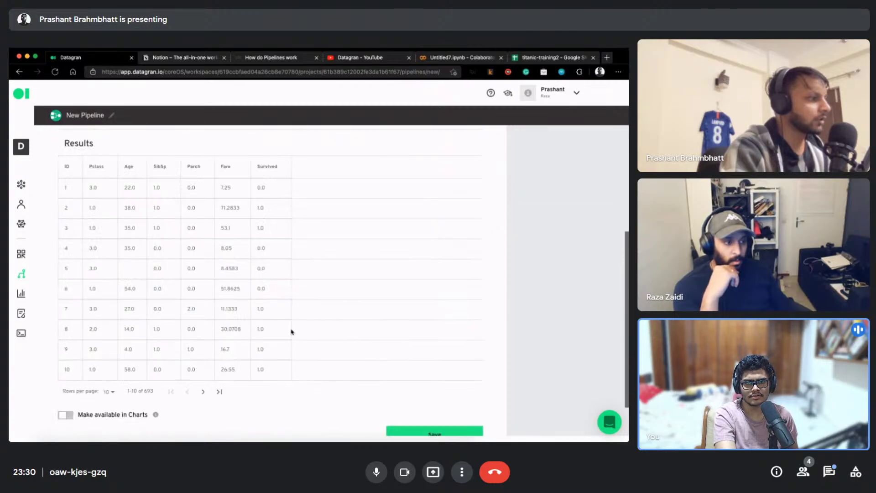
{"action": "scroll", "coordinate": [270, 324], "scroll_direction": "up", "scroll_amount": 3}
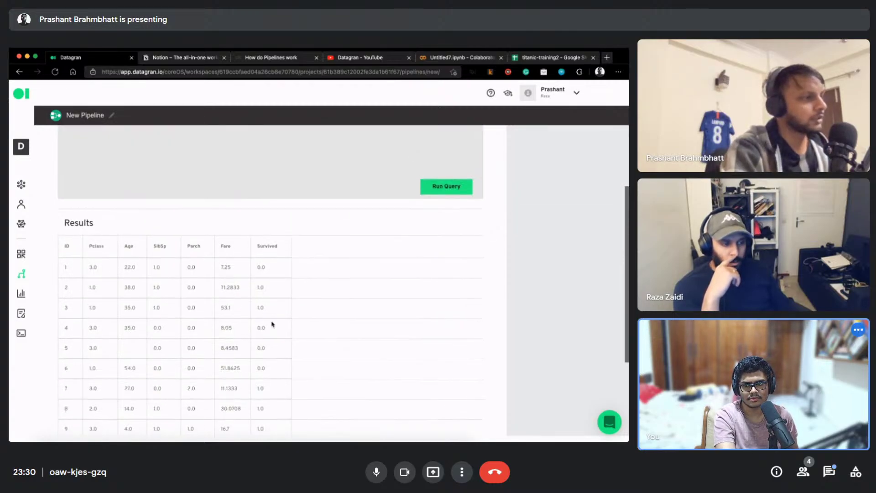
{"action": "scroll", "coordinate": [257, 204], "scroll_direction": "up", "scroll_amount": 1}
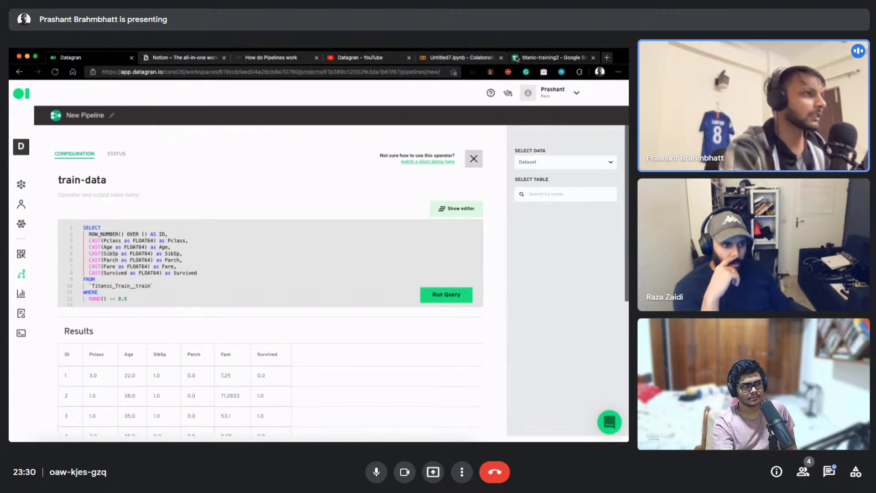
{"action": "left_click", "coordinate": [455, 60]}
{"action": "scroll", "coordinate": [290, 318], "scroll_direction": "down", "scroll_amount": 5}
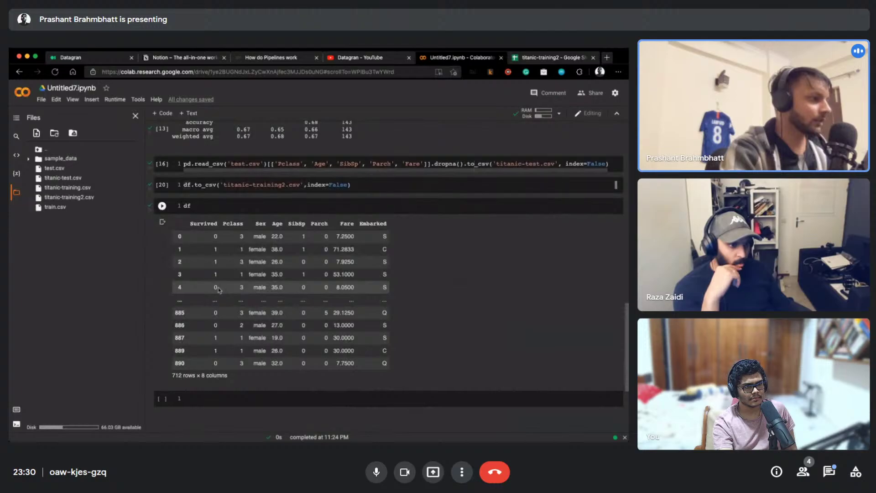
{"action": "left_click", "coordinate": [84, 61]}
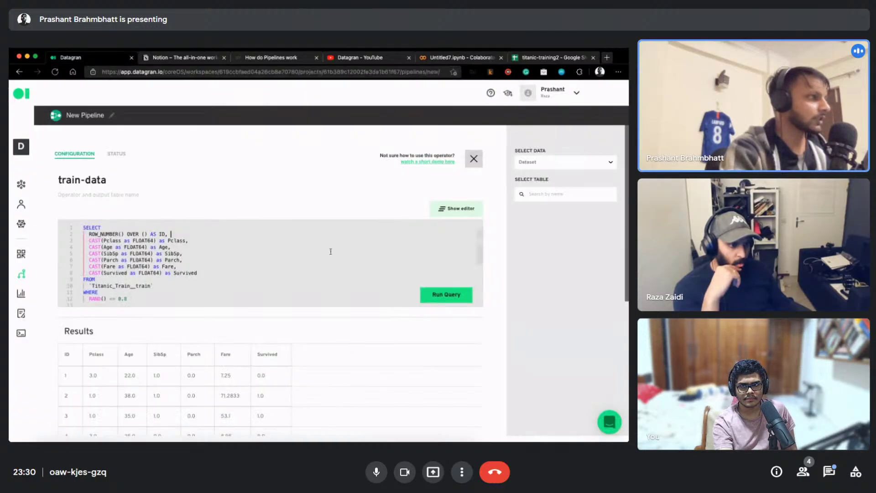
Point train-data at the titanic-train-2 source, switch FROM to titanic_training2, and rerun the query
{"action": "left_click", "coordinate": [566, 163]}
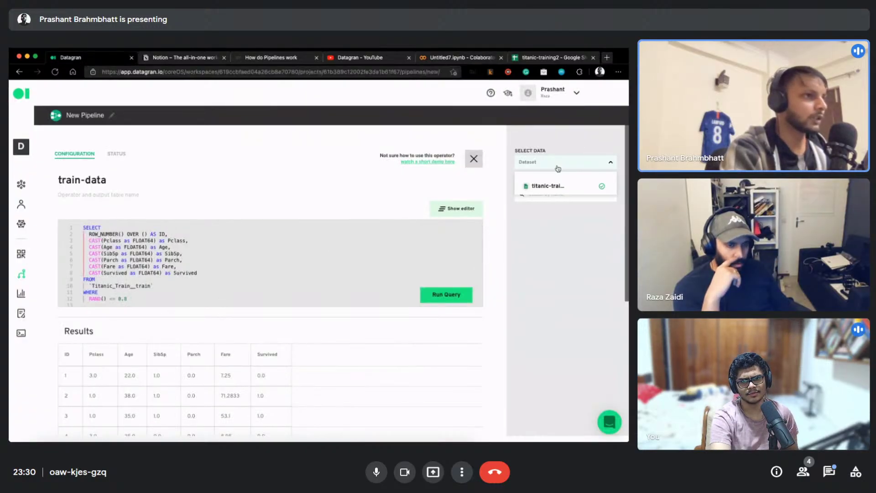
{"action": "left_click", "coordinate": [547, 186]}
{"action": "double_click", "coordinate": [109, 286]}
{"action": "key", "text": "BackSpace"}
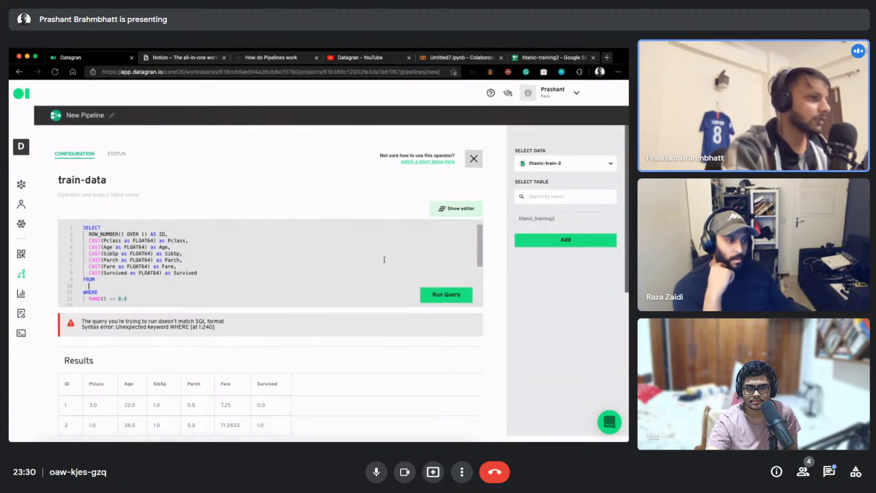
{"action": "left_click", "coordinate": [566, 240]}
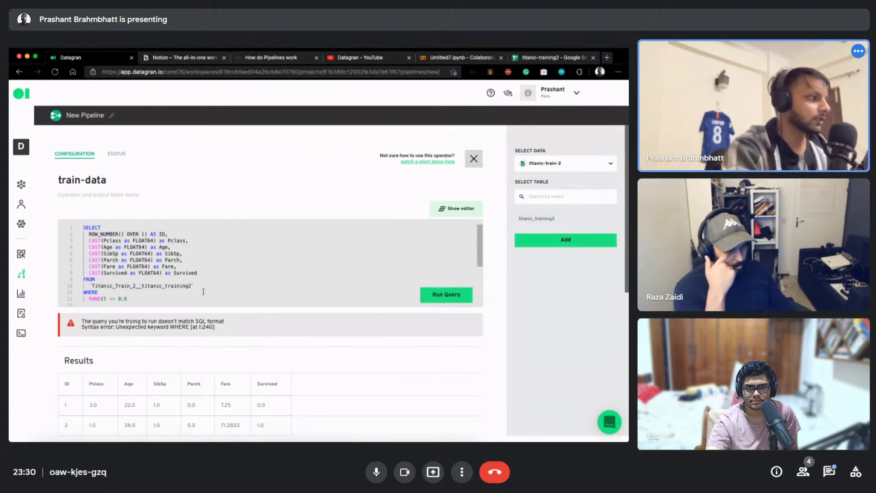
{"action": "key", "text": "ctrl+Return"}
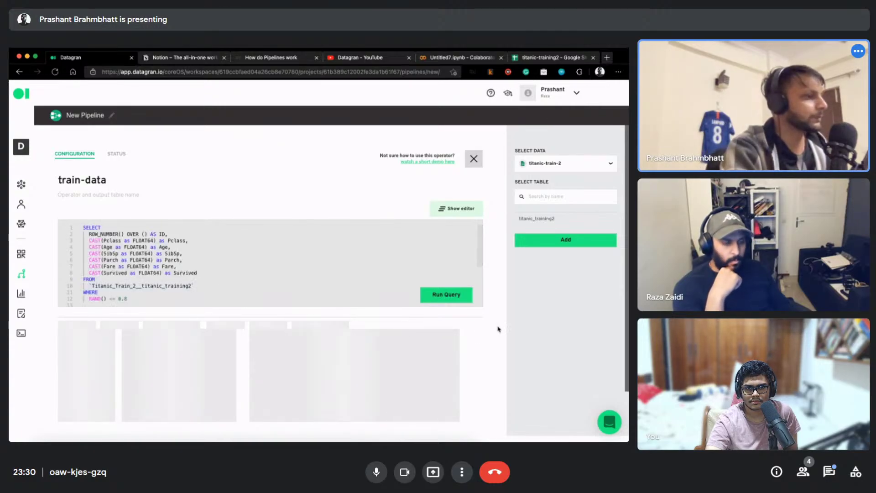
Save the train-data operator to the pipeline
{"action": "scroll", "coordinate": [495, 304], "scroll_direction": "down", "scroll_amount": 1}
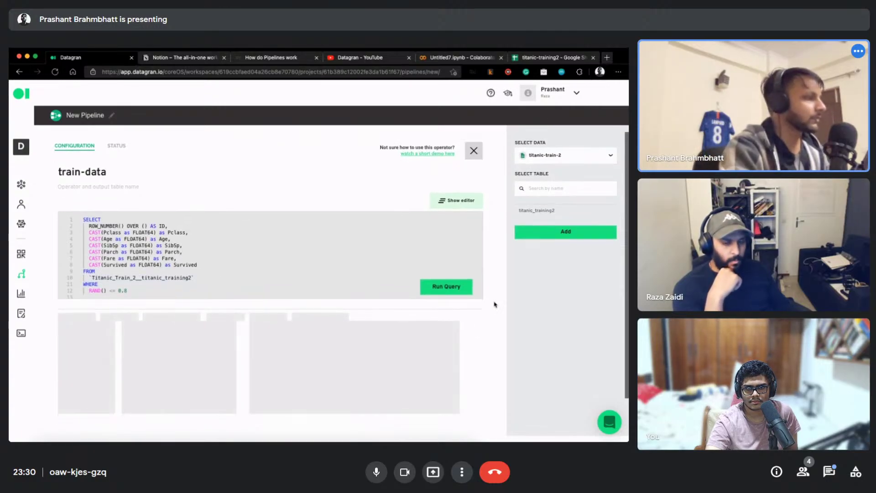
{"action": "scroll", "coordinate": [494, 303], "scroll_direction": "up", "scroll_amount": 1}
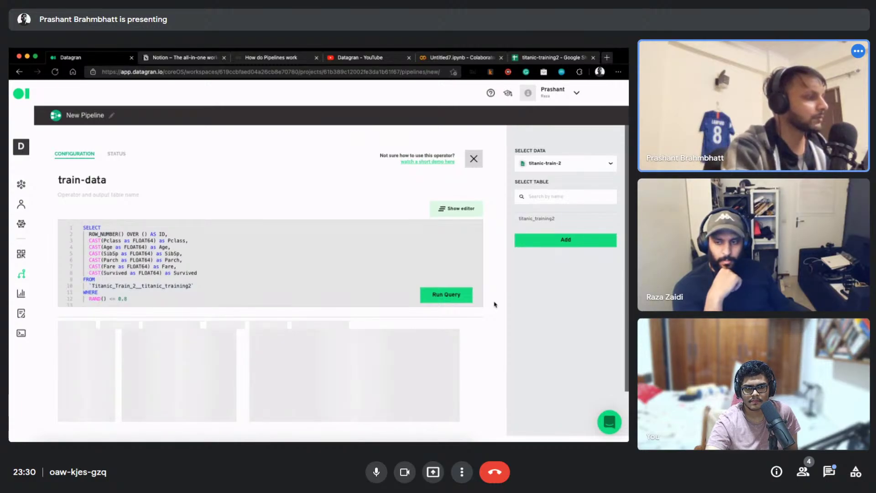
{"action": "scroll", "coordinate": [495, 304], "scroll_direction": "down", "scroll_amount": 5}
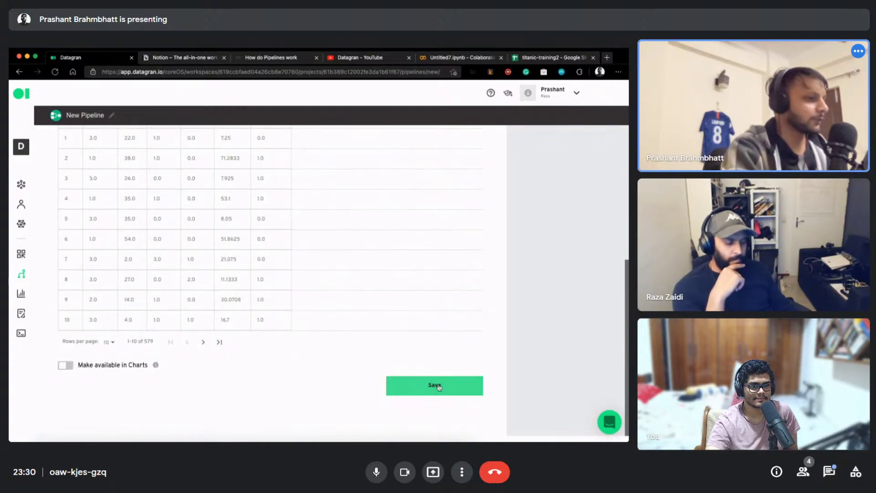
{"action": "left_click", "coordinate": [456, 386]}
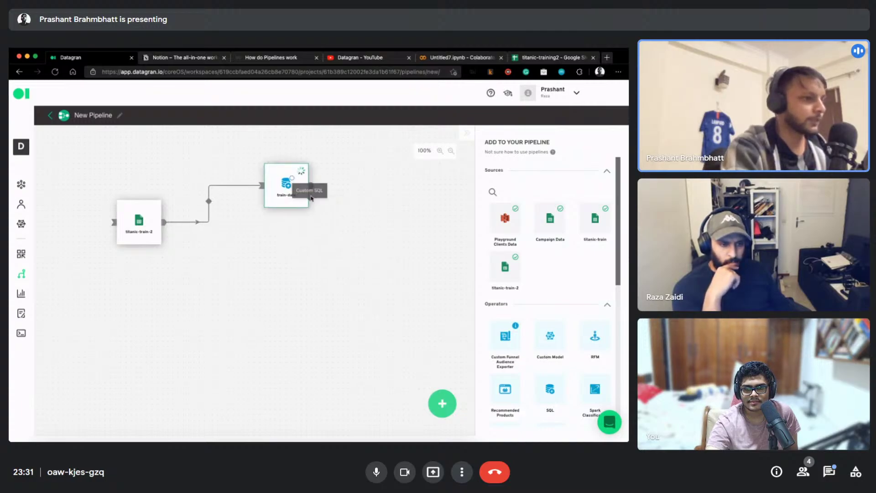
Add a new SQL operator below train-data, fed by titanic-train-2, and open it for editing
{"action": "left_click_drag", "start_coordinate": [560, 401], "coordinate": [270, 270]}
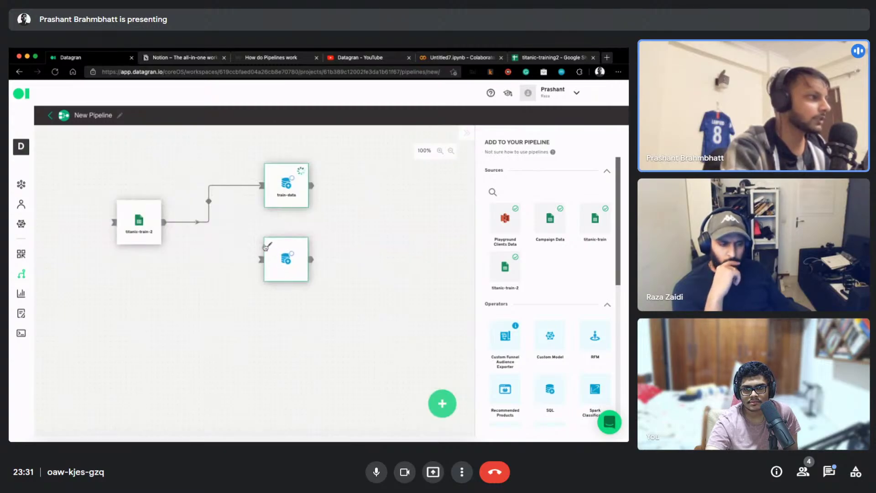
{"action": "left_click_drag", "start_coordinate": [162, 223], "coordinate": [262, 259]}
{"action": "left_click", "coordinate": [270, 246]}
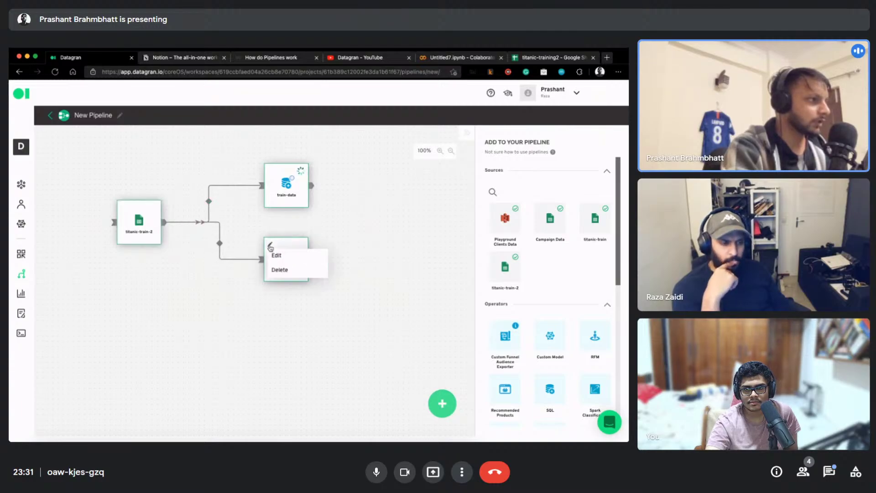
{"action": "left_click", "coordinate": [276, 255]}
Replace the default query with the copied casting query and delete the placeholder filter line
{"action": "left_click", "coordinate": [123, 237]}
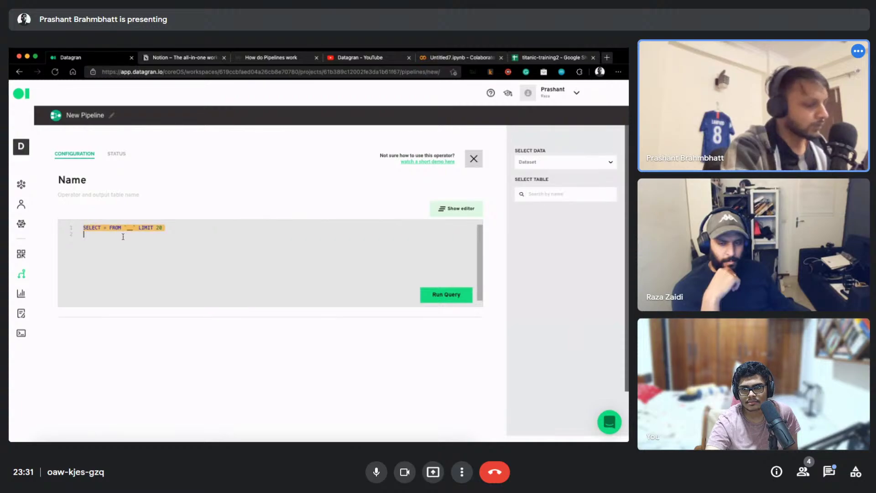
{"action": "key", "text": "ctrl+a"}
{"action": "type", "text": "Survived"}
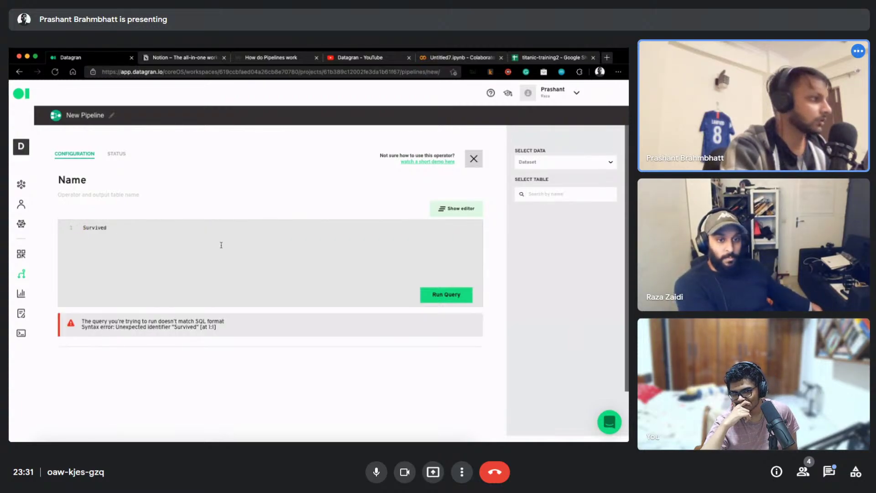
{"action": "key", "text": "ctrl+z"}
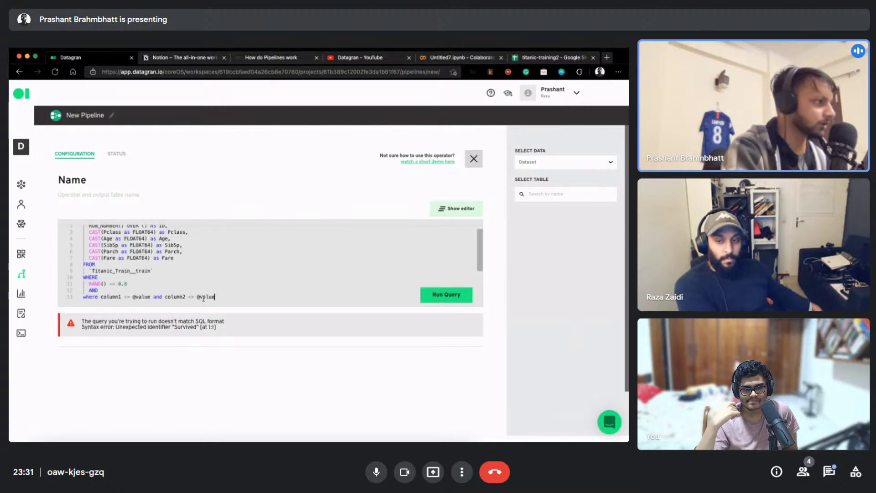
{"action": "left_click_drag", "start_coordinate": [252, 299], "coordinate": [136, 296]}
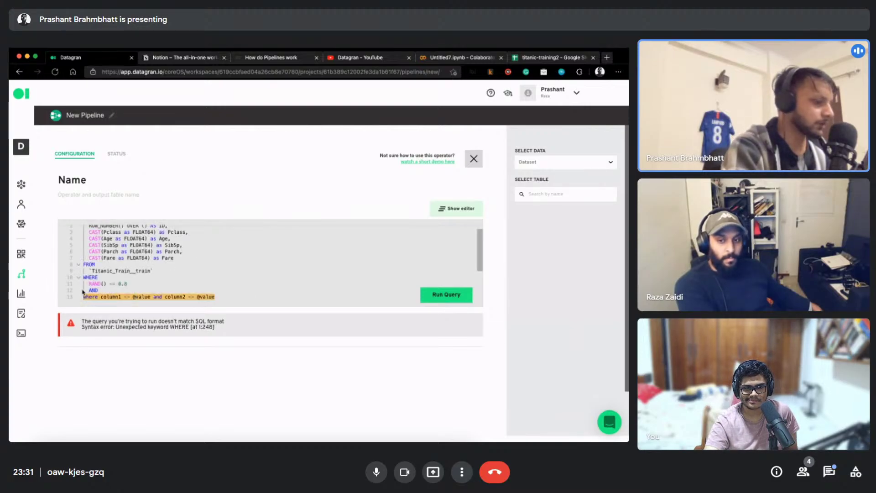
{"action": "key", "text": "BackSpace"}
{"action": "key", "text": "BackSpace"}
{"action": "key", "text": "BackSpace"}
{"action": "key", "text": "BackSpace"}
{"action": "key", "text": "BackSpace"}
{"action": "key", "text": "BackSpace"}
{"action": "key", "text": "BackSpace"}
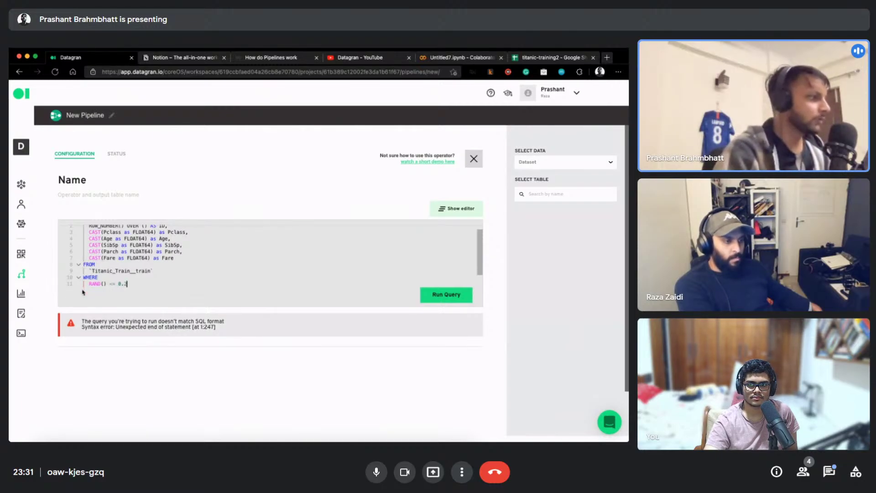
Duplicate the Fare FLOAT64 cast line as a Survived column and run the query
{"action": "key", "text": "Up"}
{"action": "key", "text": "Up"}
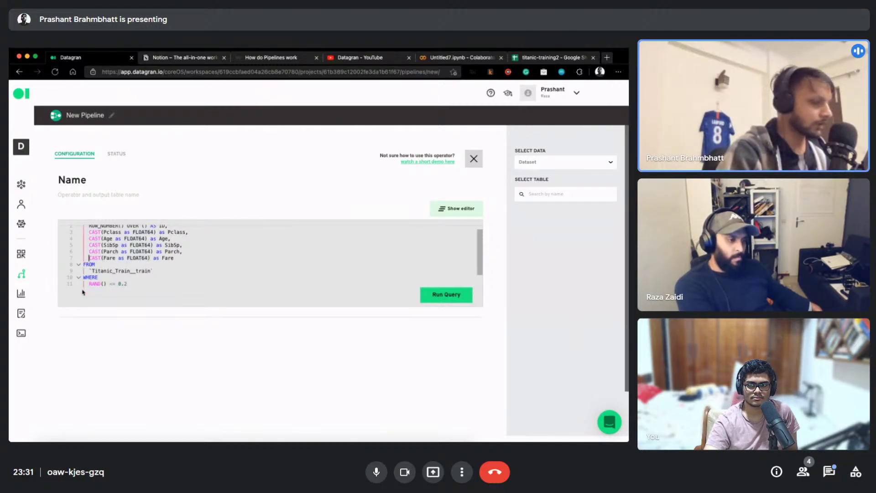
{"action": "key", "text": "Home"}
{"action": "key", "text": "shift+End"}
{"action": "key", "text": "ctrl+c"}
{"action": "key", "text": "End"}
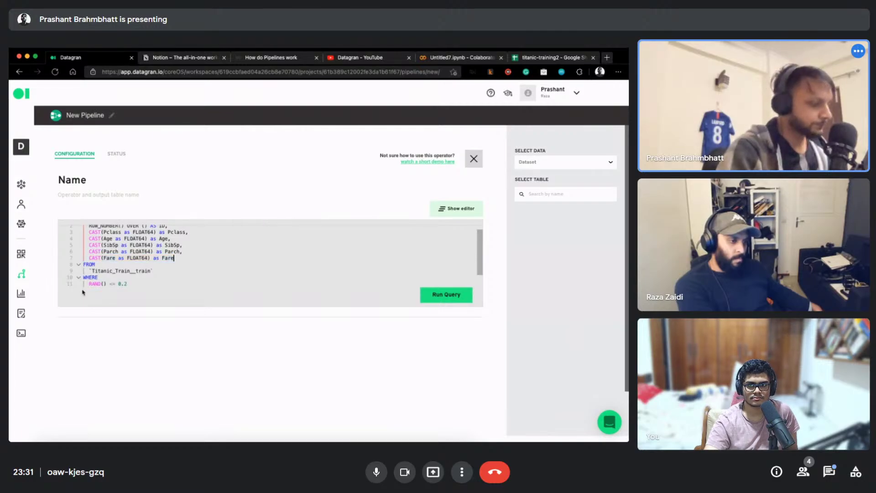
{"action": "key", "text": "Return"}
{"action": "key", "text": "ctrl+v"}
{"action": "key", "text": "ctrl+Left"}
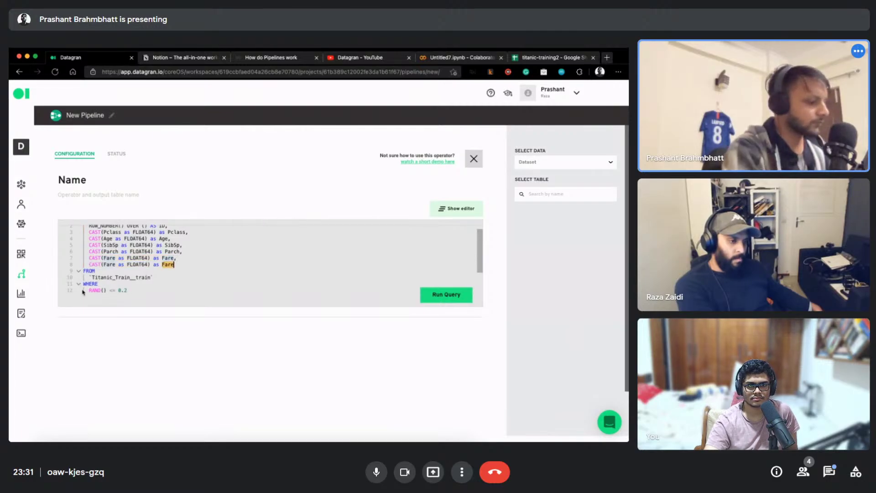
{"action": "type", "text": "Sr"}
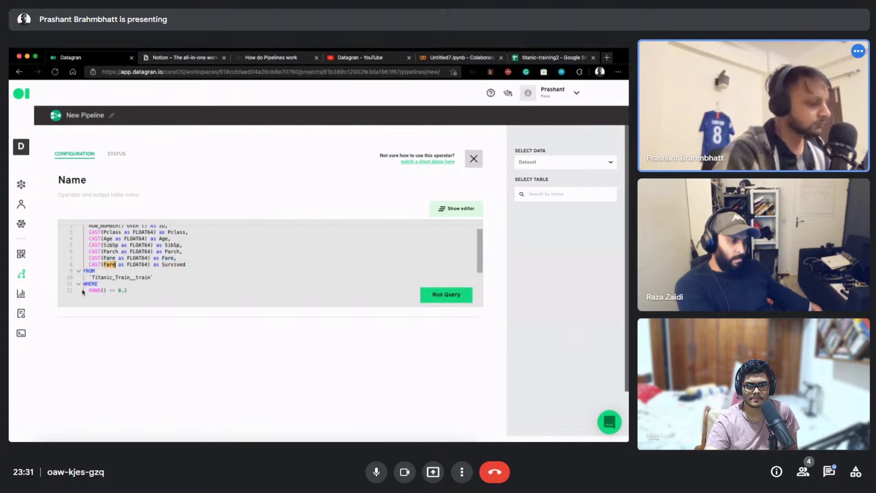
{"action": "type", "text": "Survived"}
{"action": "left_click", "coordinate": [422, 294]}
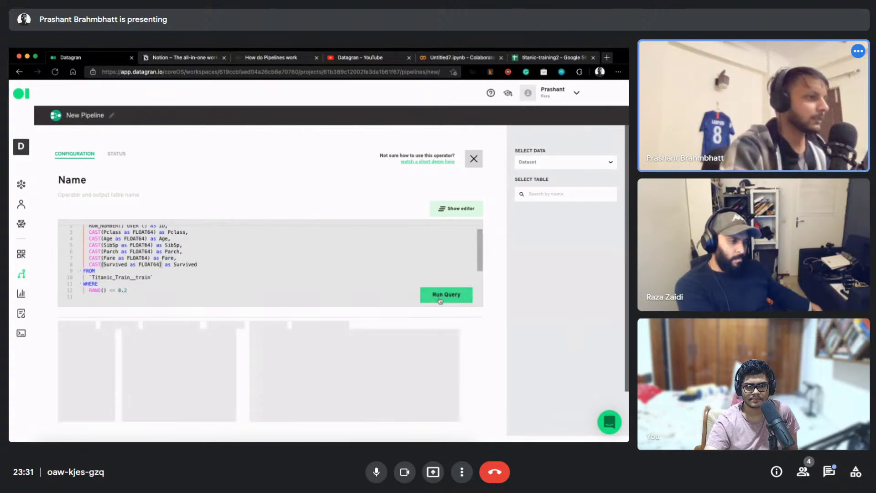
Clear the table name and its backticks from the FROM clause
{"action": "scroll", "coordinate": [328, 251], "scroll_direction": "up", "scroll_amount": 1}
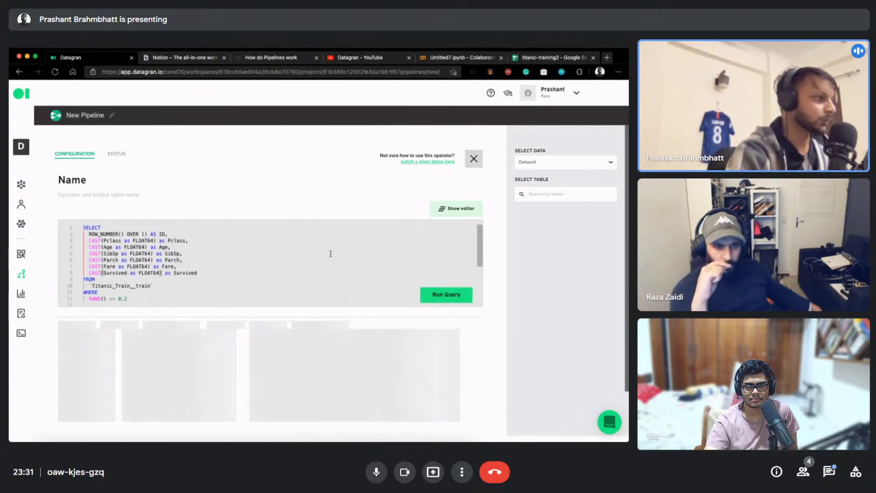
{"action": "left_click", "coordinate": [213, 272]}
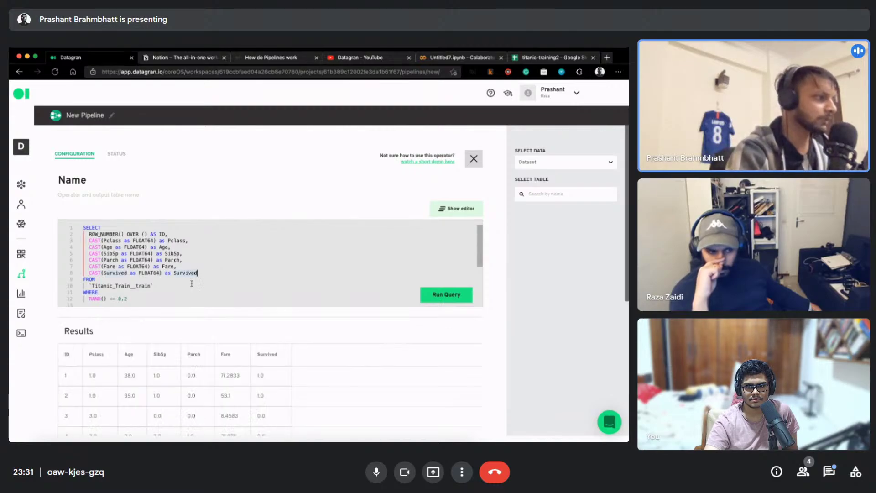
{"action": "scroll", "coordinate": [246, 317], "scroll_direction": "down", "scroll_amount": 1}
{"action": "double_click", "coordinate": [112, 285]}
{"action": "key", "text": "BackSpace"}
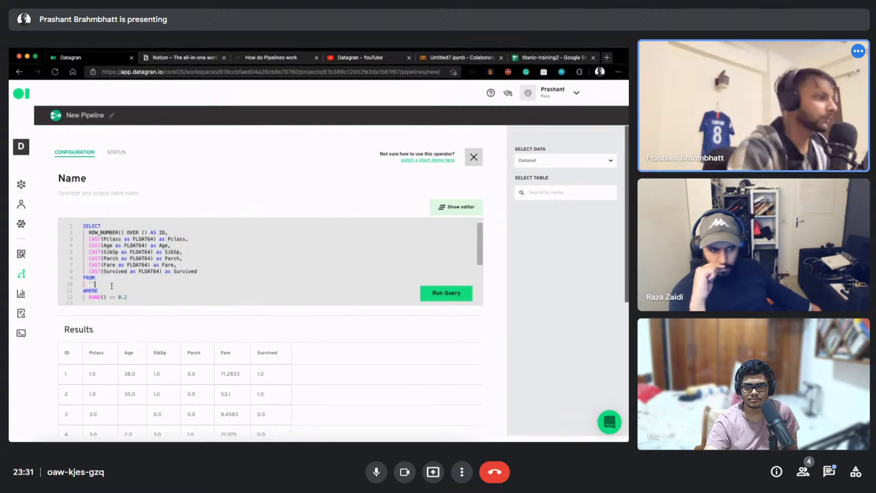
{"action": "key", "text": "BackSpace"}
{"action": "key", "text": "BackSpace"}
Select the titanic-train-2 dataset, insert the titanic_training2 table, and run the query
{"action": "left_click", "coordinate": [563, 160]}
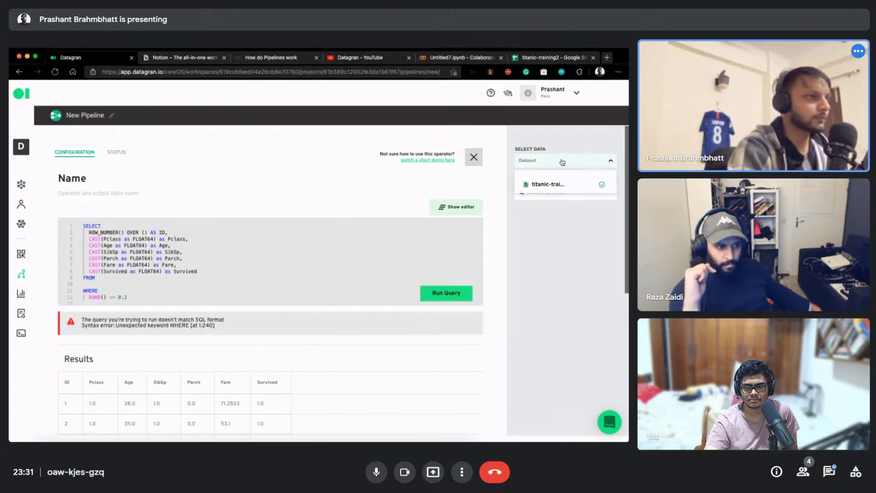
{"action": "left_click", "coordinate": [555, 185]}
{"action": "left_click", "coordinate": [566, 239]}
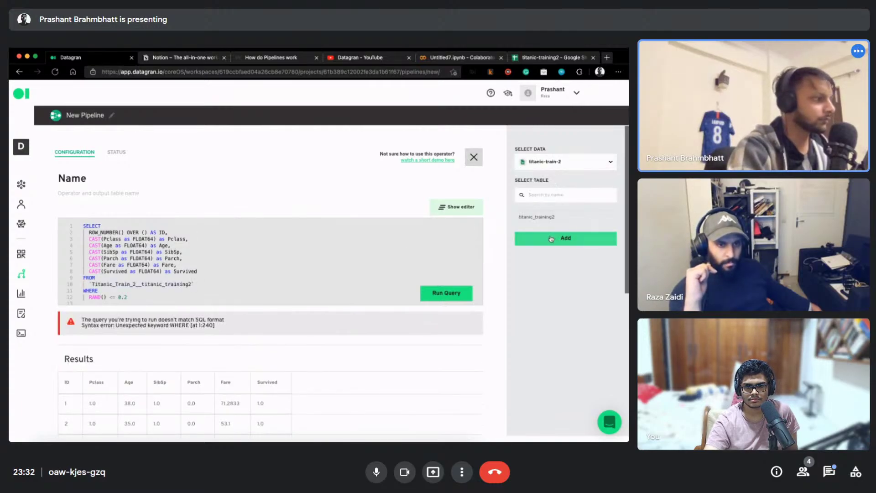
{"action": "left_click", "coordinate": [422, 292]}
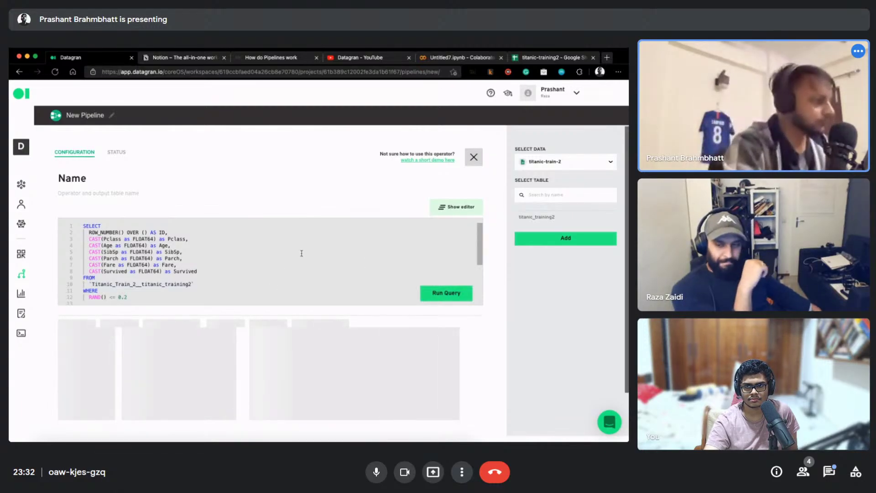
{"action": "scroll", "coordinate": [297, 256], "scroll_direction": "down", "scroll_amount": 3}
{"action": "scroll", "coordinate": [284, 254], "scroll_direction": "up", "scroll_amount": 3}
Rename the operator to val-data and save it to the canvas
{"action": "double_click", "coordinate": [84, 181]}
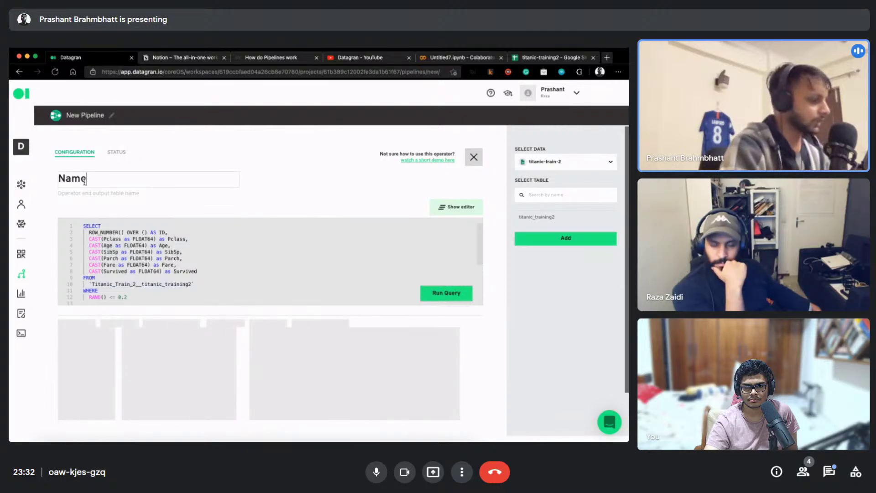
{"action": "type", "text": "test"}
{"action": "double_click", "coordinate": [84, 182]}
{"action": "type", "text": "val-data"}
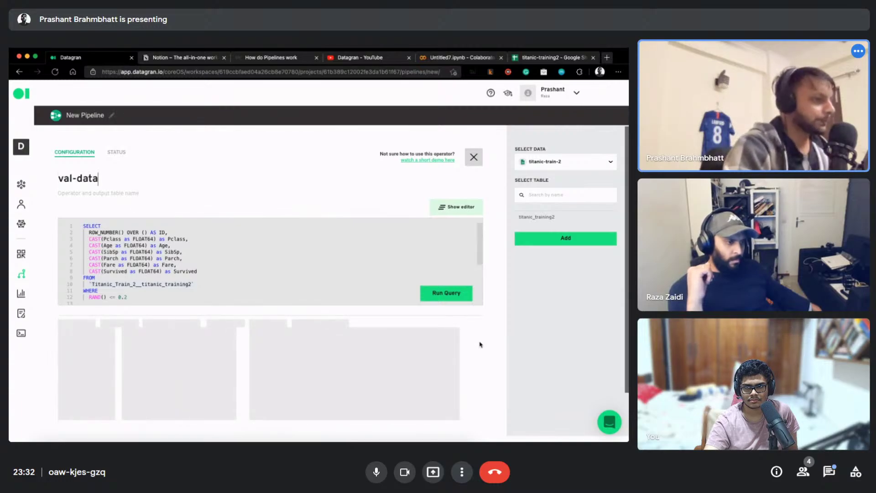
{"action": "scroll", "coordinate": [480, 343], "scroll_direction": "down", "scroll_amount": 5}
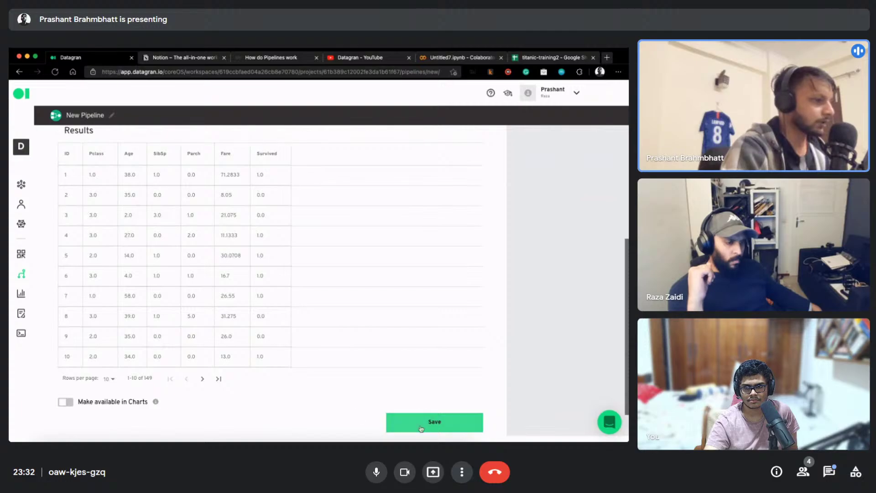
{"action": "left_click", "coordinate": [423, 426]}
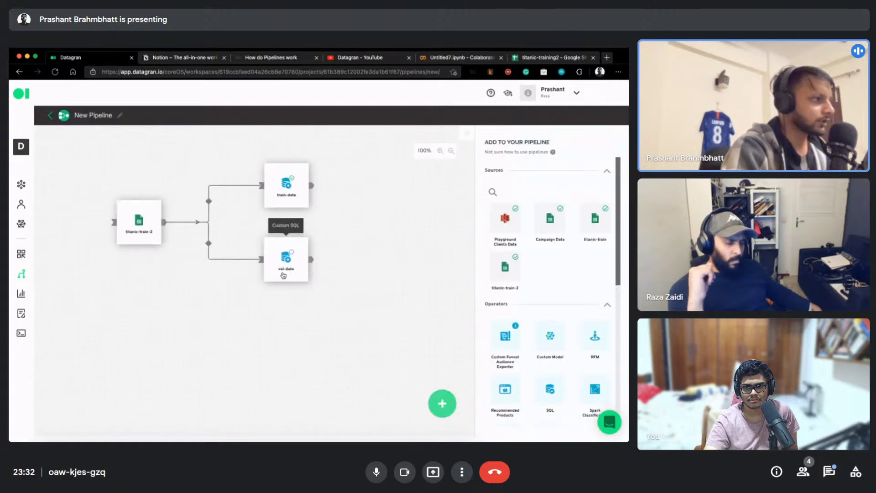
Run val-data, then upload the titanic-test file from the computer to Google Sheets
{"action": "left_click", "coordinate": [301, 244]}
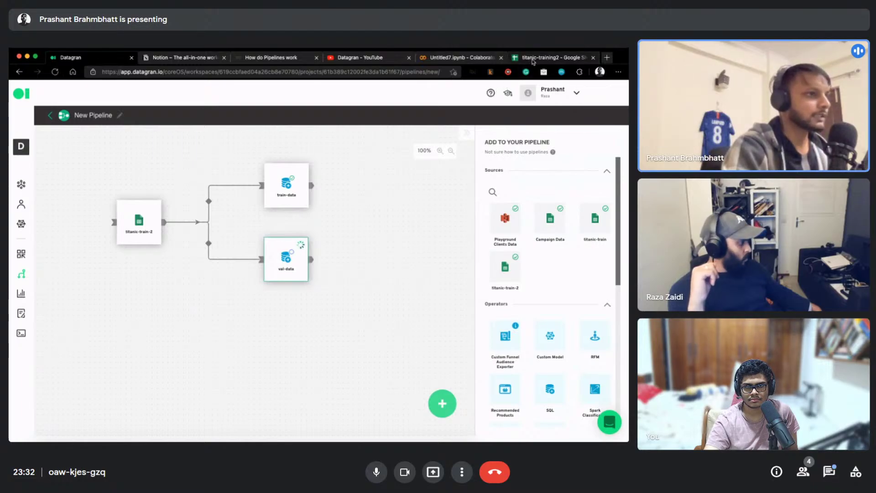
{"action": "key", "text": "ctrl+shift+Tab"}
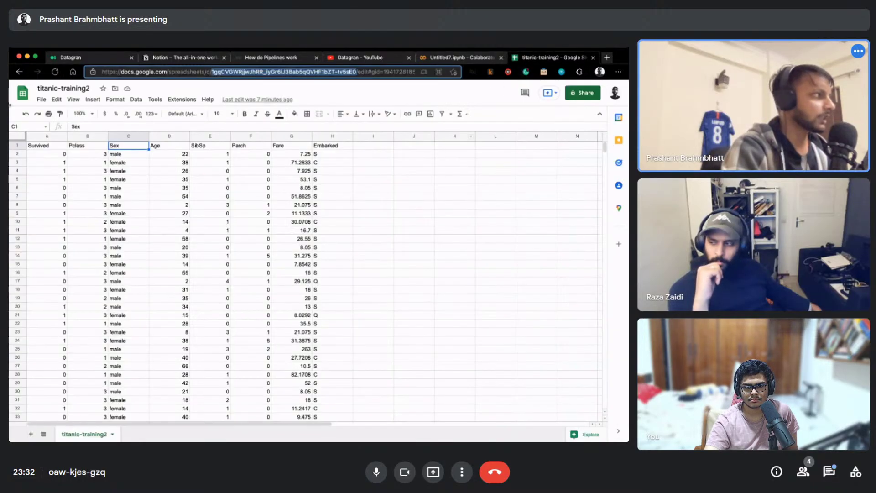
{"action": "left_click", "coordinate": [20, 72]}
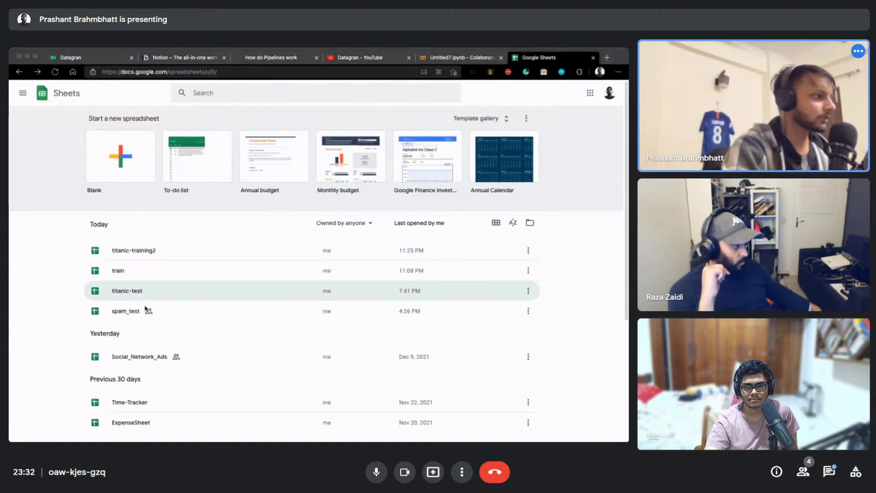
{"action": "left_click", "coordinate": [128, 226]}
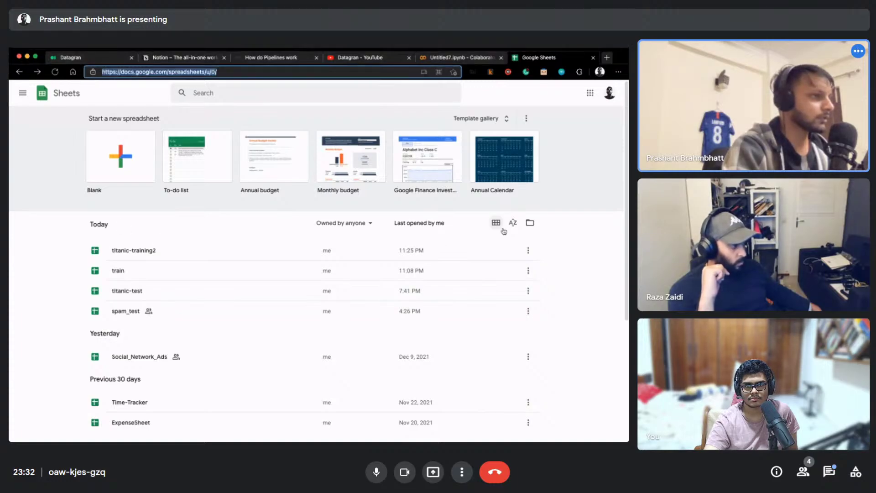
{"action": "left_click", "coordinate": [530, 223]}
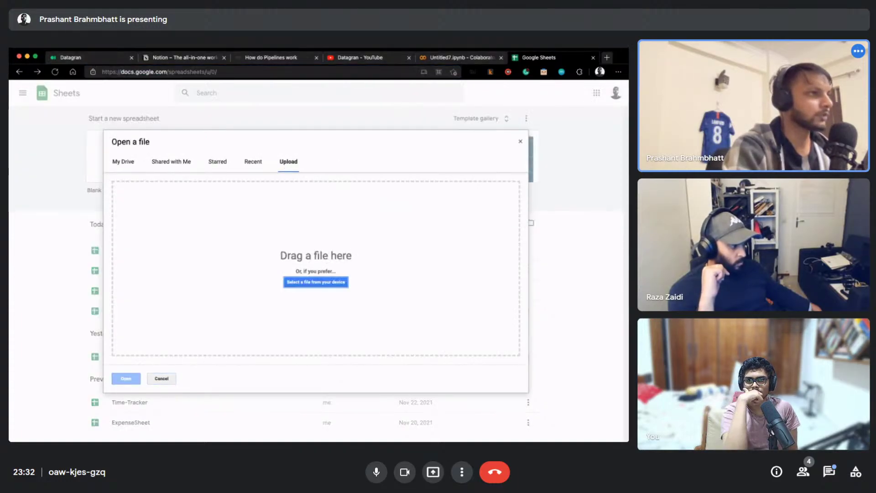
{"action": "left_click", "coordinate": [315, 282]}
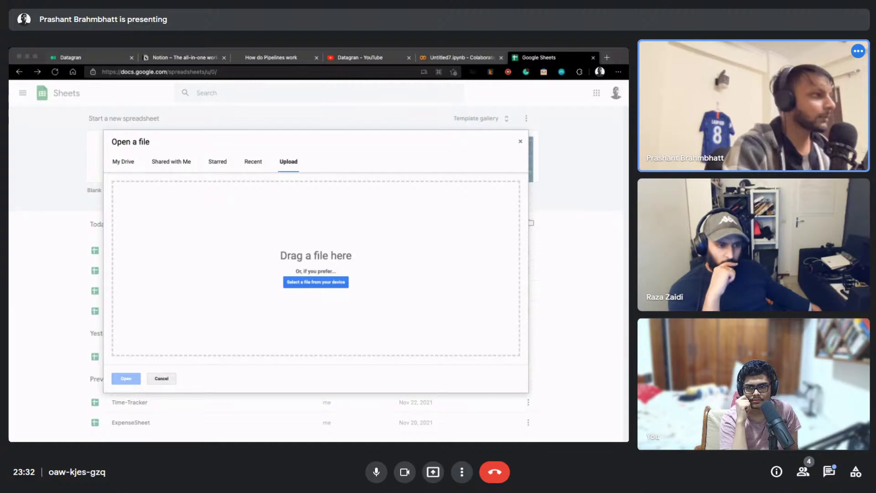
{"action": "double_click", "coordinate": [159, 241]}
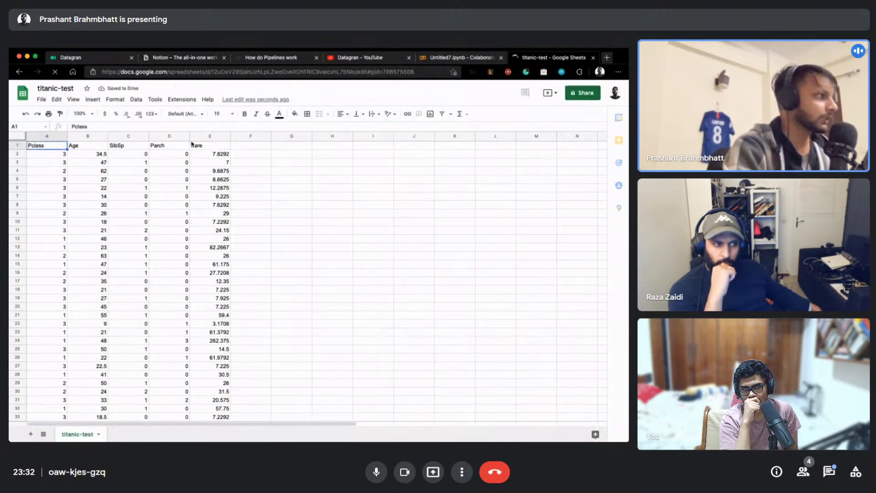
Copy the new sheet's spreadsheet ID from its URL and return to Datagran
{"action": "left_click", "coordinate": [198, 72]}
{"action": "left_click", "coordinate": [305, 73]}
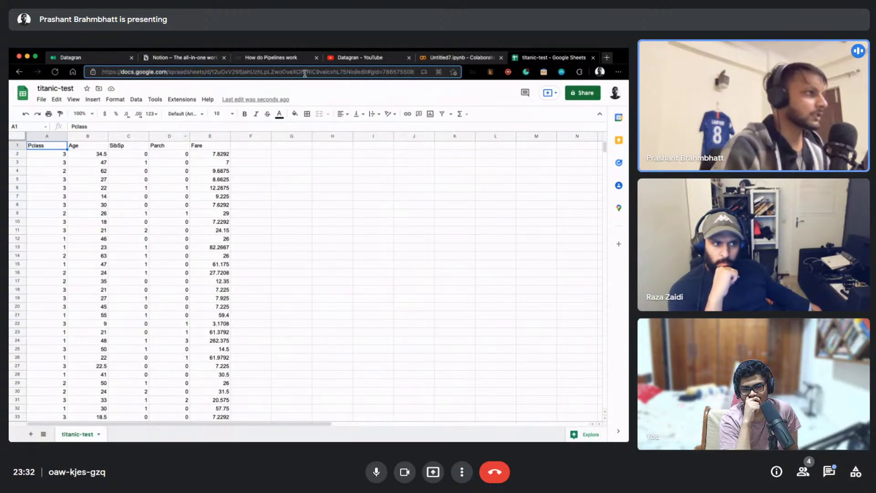
{"action": "double_click", "coordinate": [305, 73]}
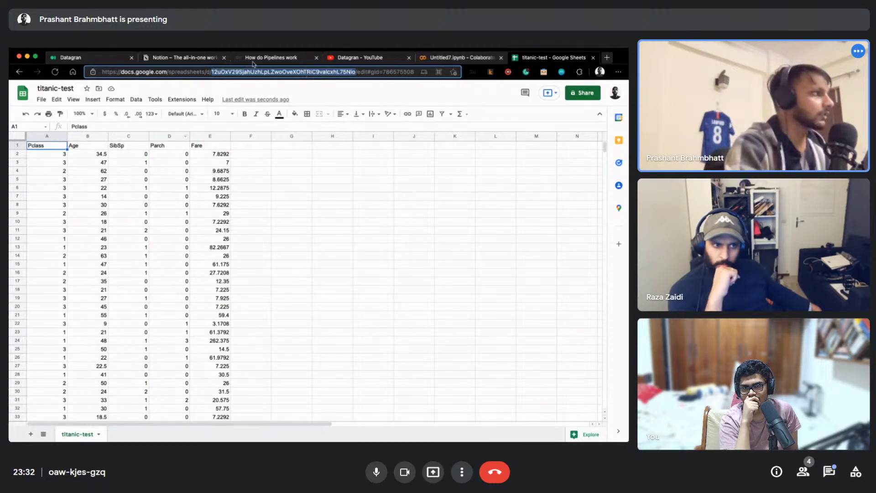
{"action": "left_click", "coordinate": [104, 58]}
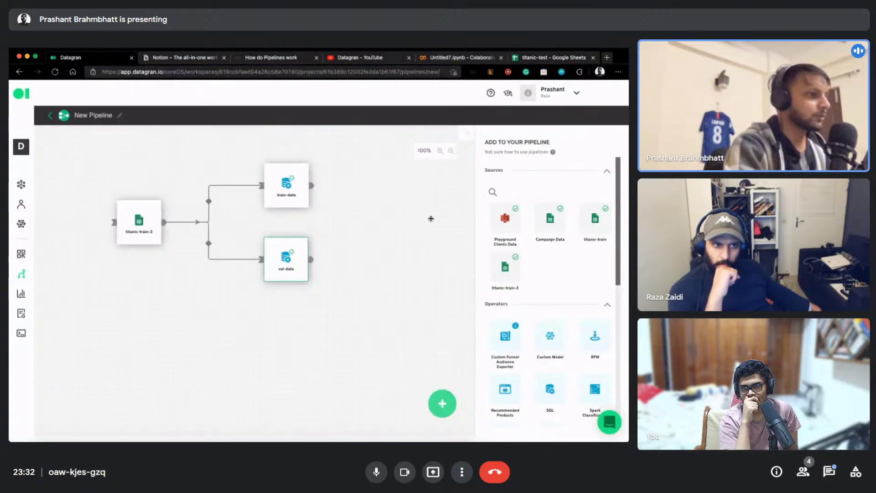
Save the pipeline with titanic-train-2 feeding train-data and val-data
{"action": "left_click", "coordinate": [450, 413]}
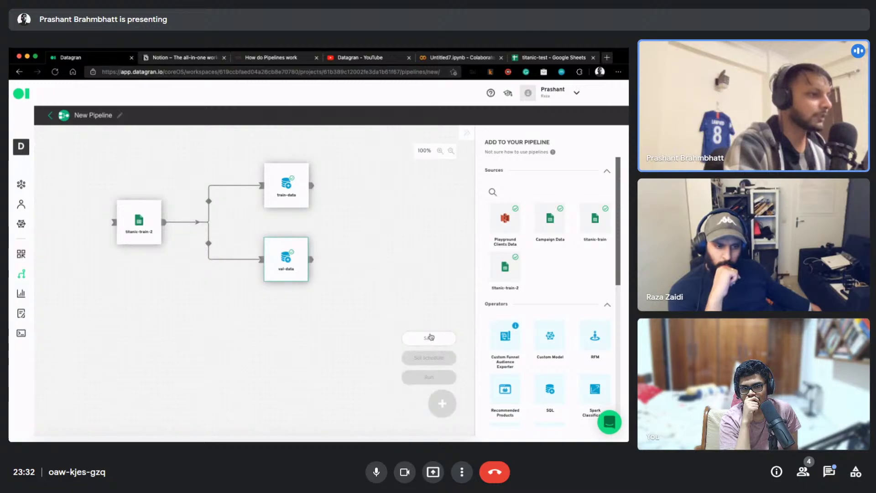
{"action": "left_click", "coordinate": [431, 338]}
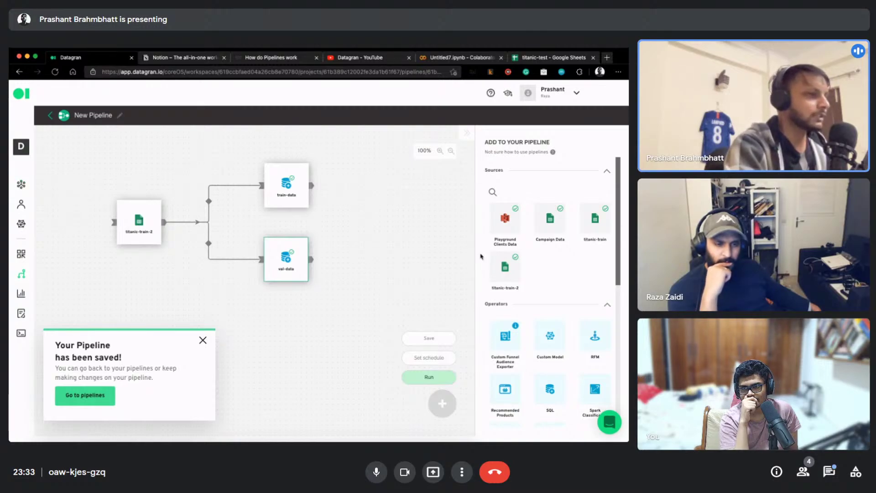
{"action": "left_click", "coordinate": [21, 184]}
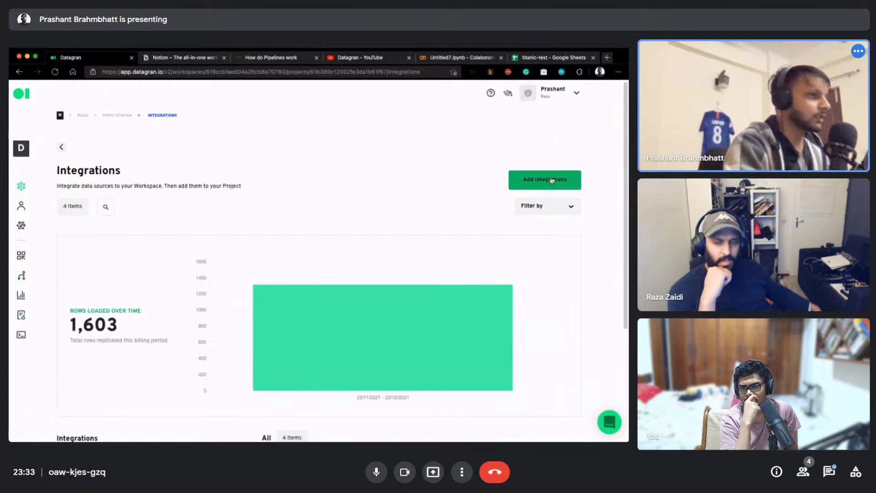
Start a new Google Sheets integration and name it titanic-unseen
{"action": "left_click", "coordinate": [543, 180]}
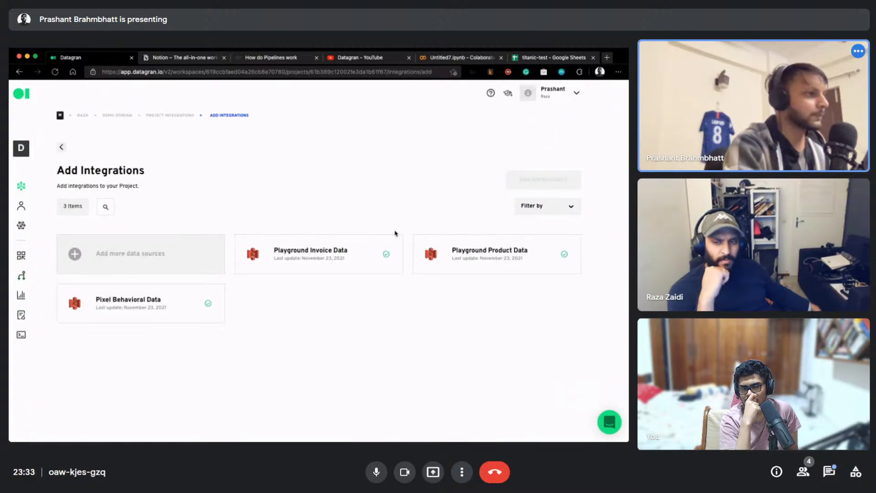
{"action": "left_click", "coordinate": [192, 253]}
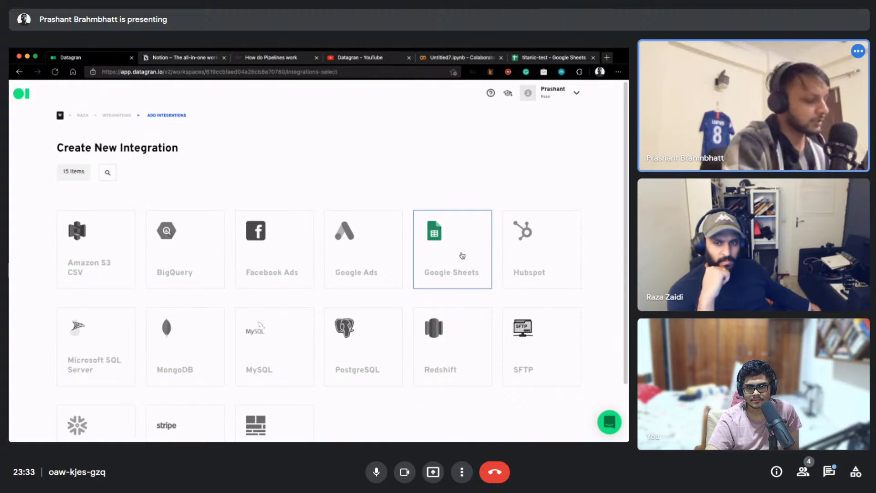
{"action": "left_click", "coordinate": [462, 256]}
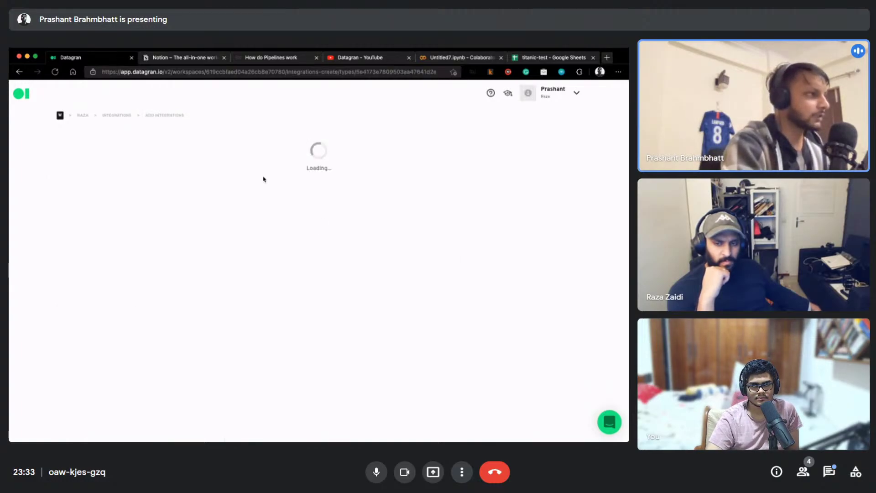
{"action": "left_click", "coordinate": [127, 173]}
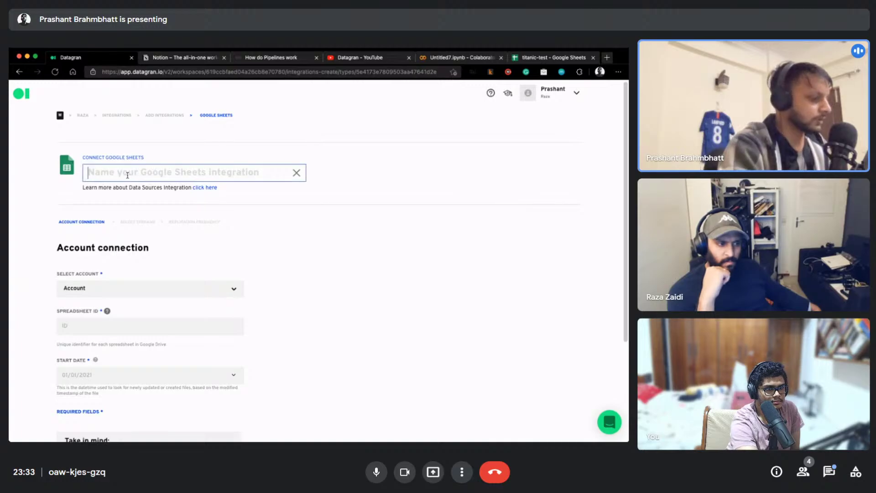
{"action": "type", "text": "tita"}
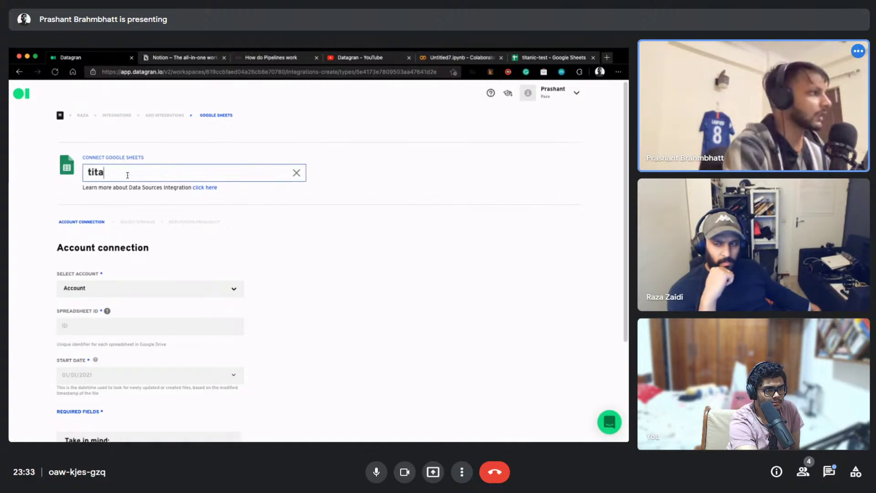
{"action": "type", "text": "nic-test"}
{"action": "key", "text": "BackSpace"}
{"action": "key", "text": "BackSpace"}
{"action": "key", "text": "BackSpace"}
{"action": "type", "text": "nseen"}
{"action": "left_click", "coordinate": [118, 307]}
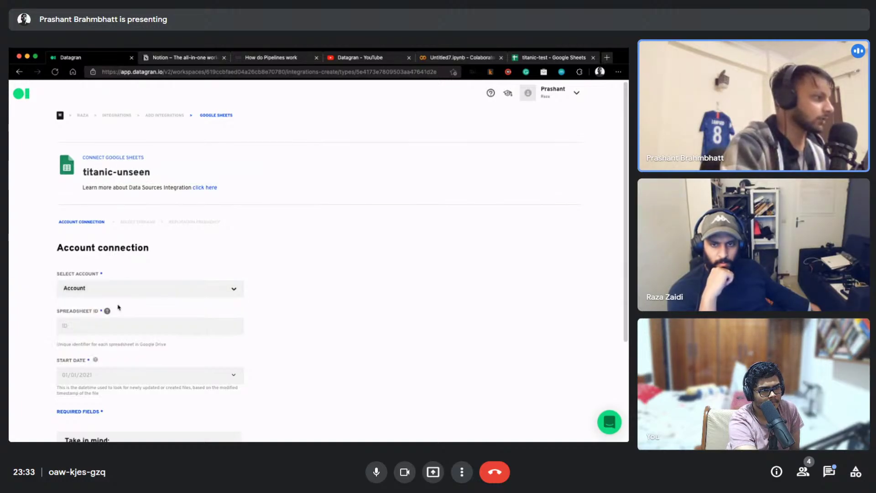
Choose the connected Google account, paste the spreadsheet ID, and set start date 12/10/2021
{"action": "left_click", "coordinate": [108, 329]}
{"action": "scroll", "coordinate": [101, 297], "scroll_direction": "down", "scroll_amount": 3}
{"action": "left_click", "coordinate": [97, 241]}
{"action": "left_click", "coordinate": [160, 315]}
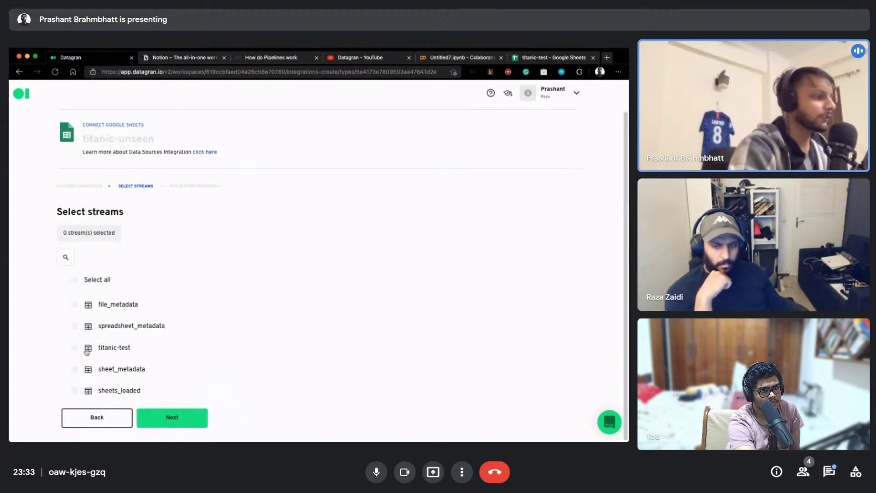
Replicate the titanic-test stream once and add the integration to the demo-stream project
{"action": "left_click", "coordinate": [80, 349]}
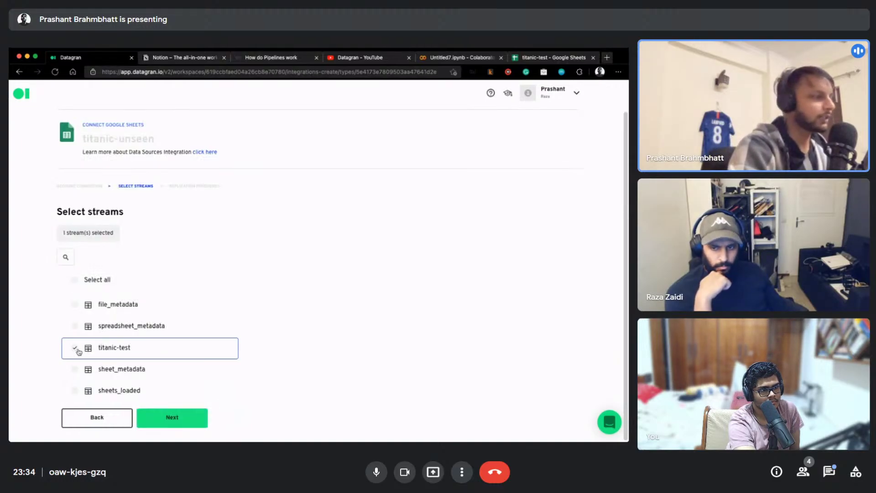
{"action": "left_click", "coordinate": [153, 421]}
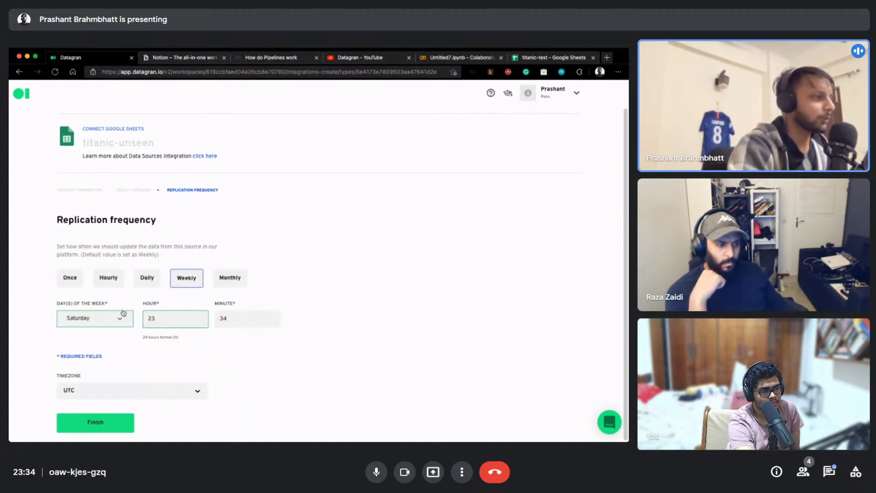
{"action": "left_click", "coordinate": [81, 281]}
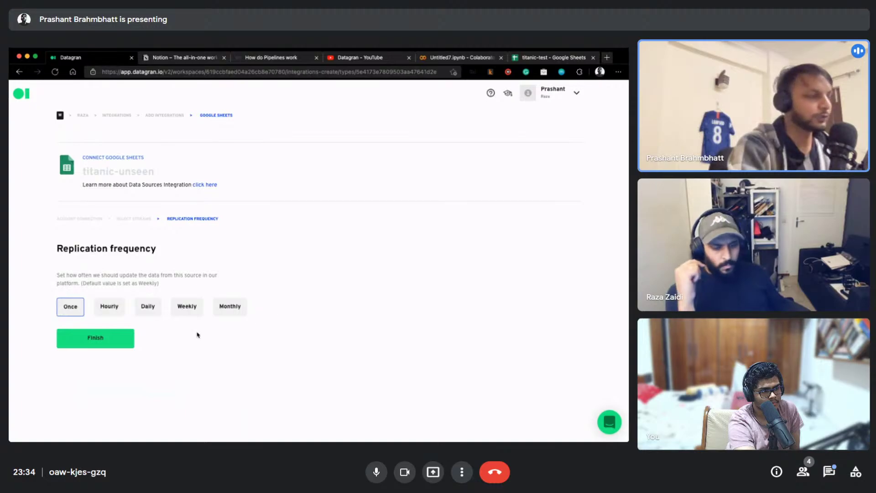
{"action": "left_click", "coordinate": [118, 338]}
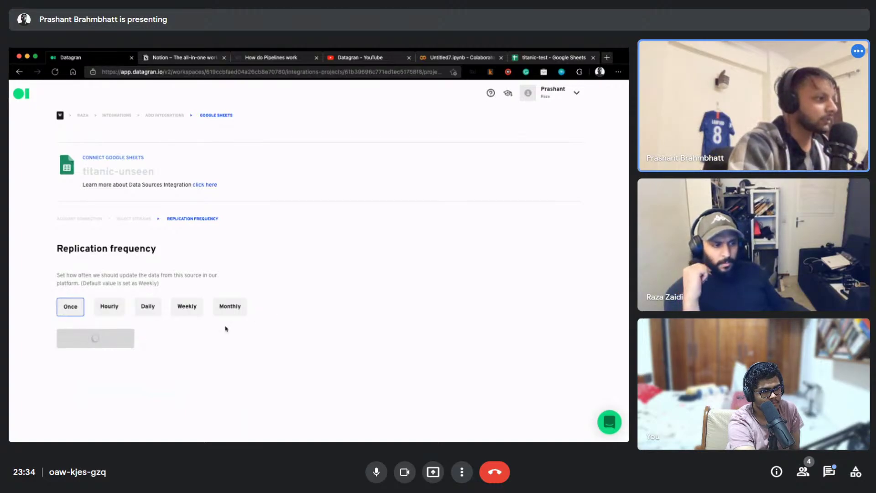
{"action": "left_click", "coordinate": [383, 326]}
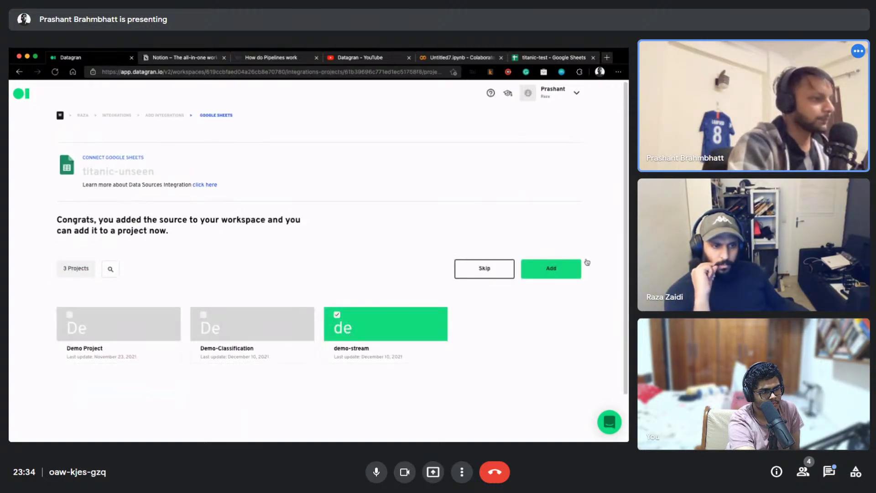
{"action": "left_click", "coordinate": [555, 268]}
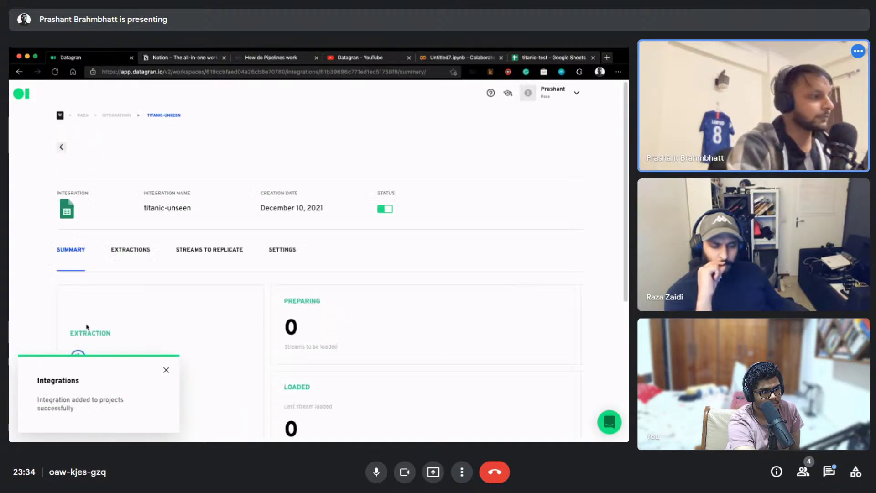
{"action": "left_click", "coordinate": [166, 369]}
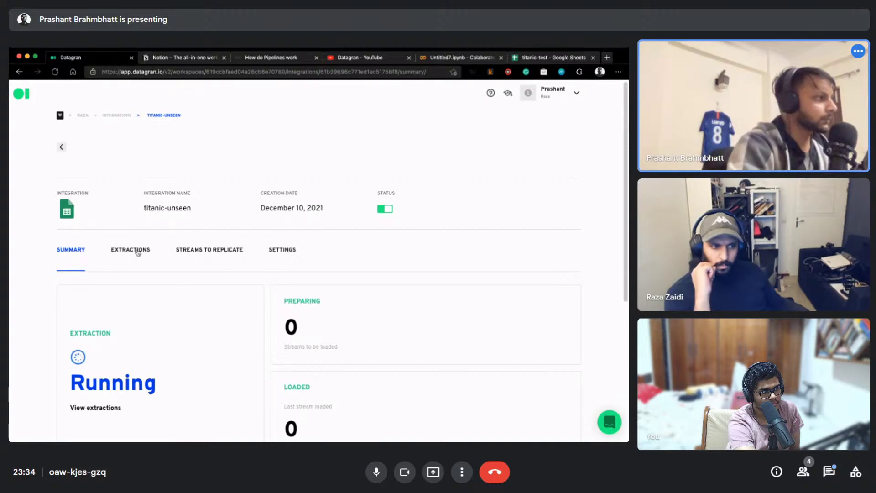
Point out the dropna step in the Colab notebook, then come back to Datagran
{"action": "left_click", "coordinate": [456, 58]}
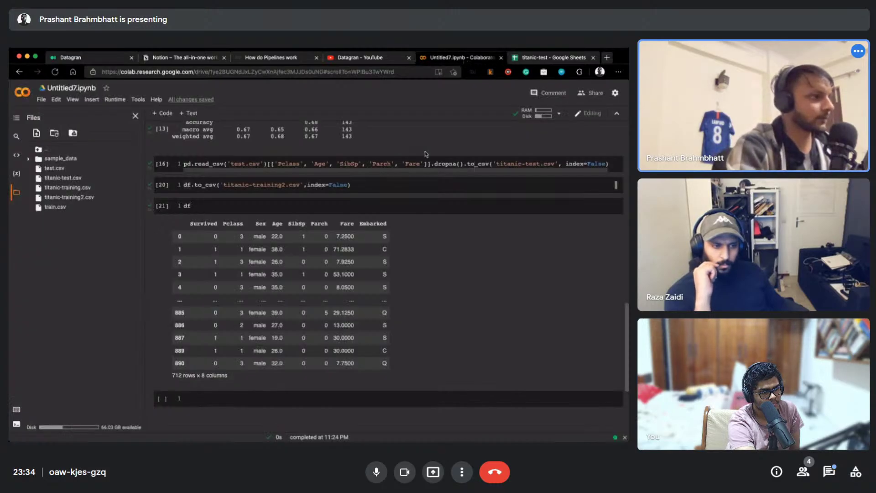
{"action": "scroll", "coordinate": [383, 259], "scroll_direction": "up", "scroll_amount": 1}
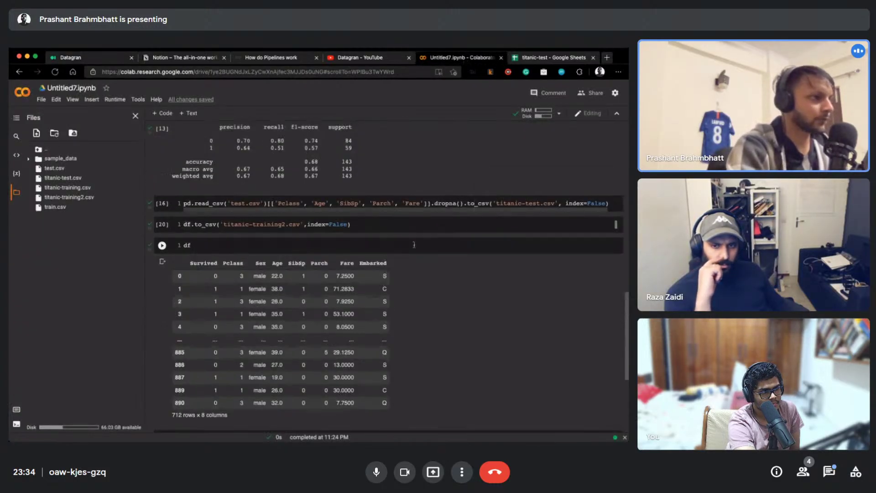
{"action": "double_click", "coordinate": [445, 204]}
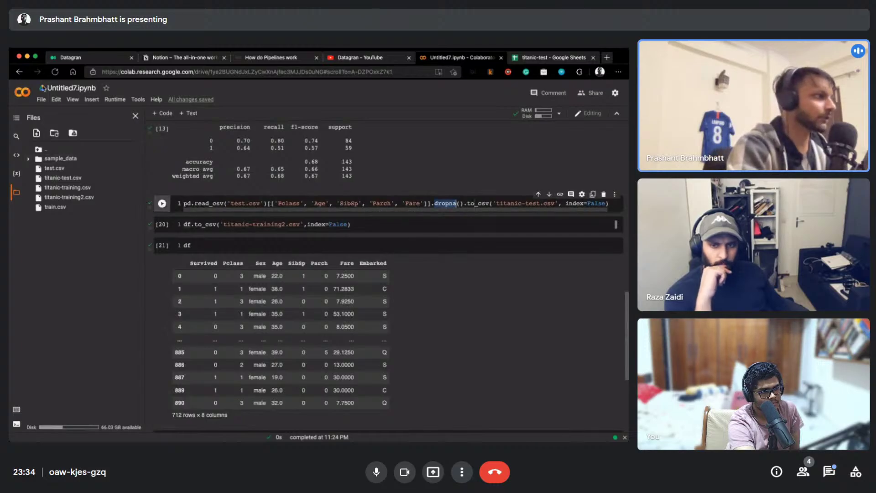
{"action": "left_click", "coordinate": [76, 60]}
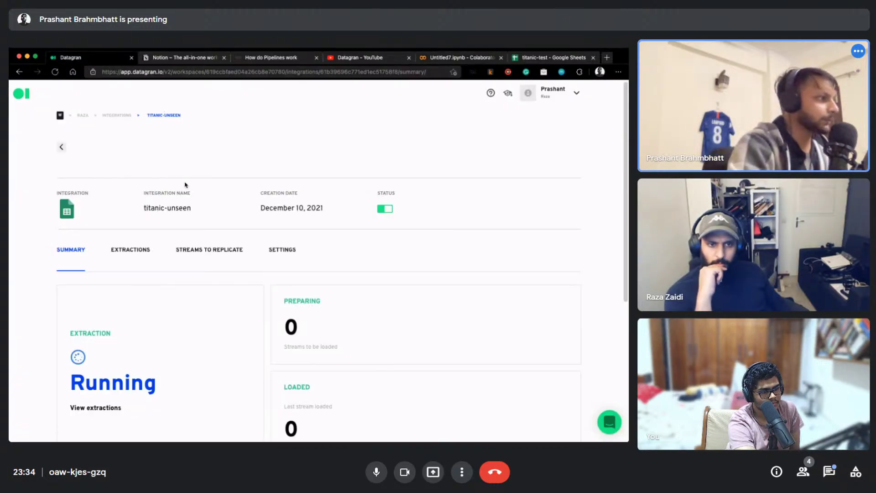
Review the titanic-unseen integration's extraction jobs and summary
{"action": "key", "text": "super+Tab"}
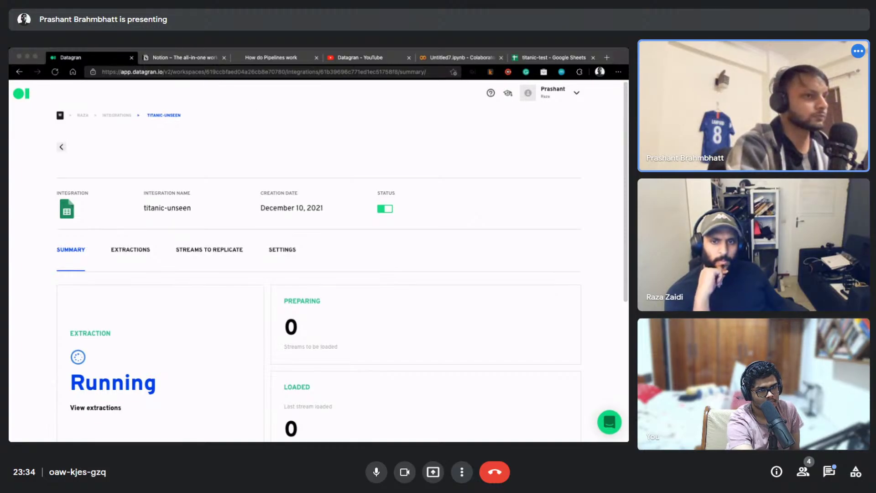
{"action": "left_click", "coordinate": [129, 252]}
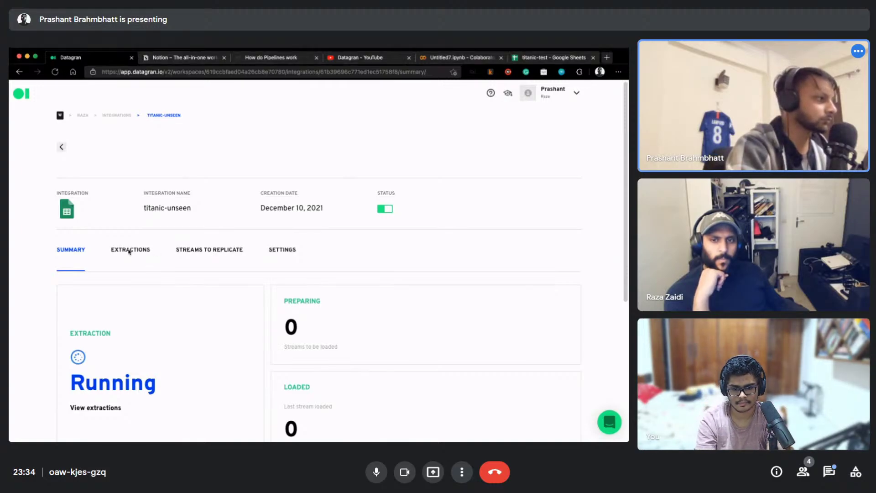
{"action": "left_click", "coordinate": [129, 251]}
{"action": "scroll", "coordinate": [303, 260], "scroll_direction": "down", "scroll_amount": 3}
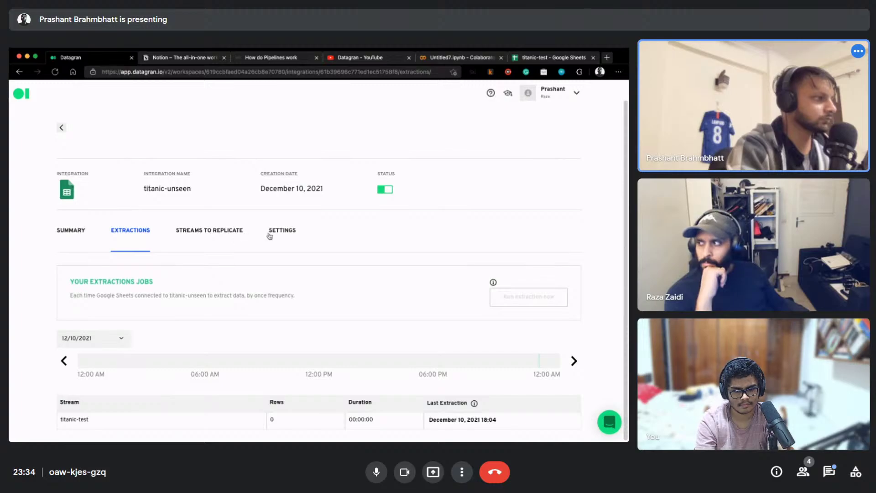
{"action": "left_click", "coordinate": [72, 232]}
{"action": "scroll", "coordinate": [262, 292], "scroll_direction": "down", "scroll_amount": 5}
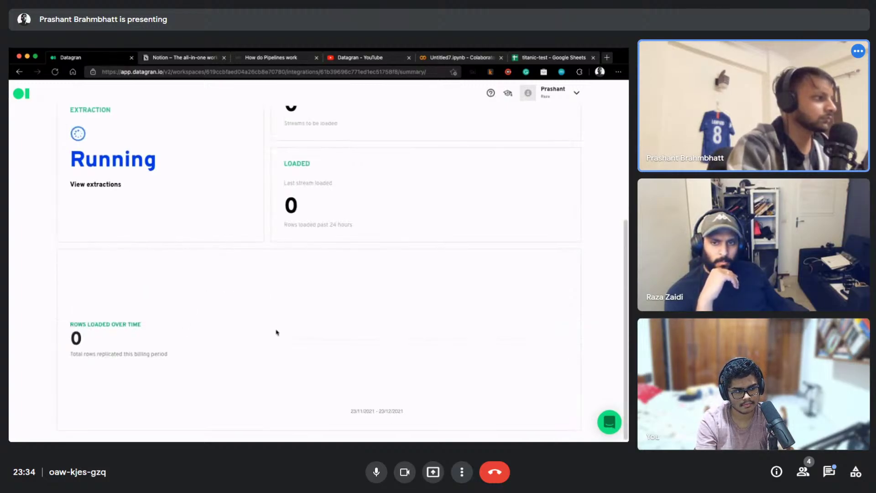
{"action": "scroll", "coordinate": [276, 333], "scroll_direction": "up", "scroll_amount": 5}
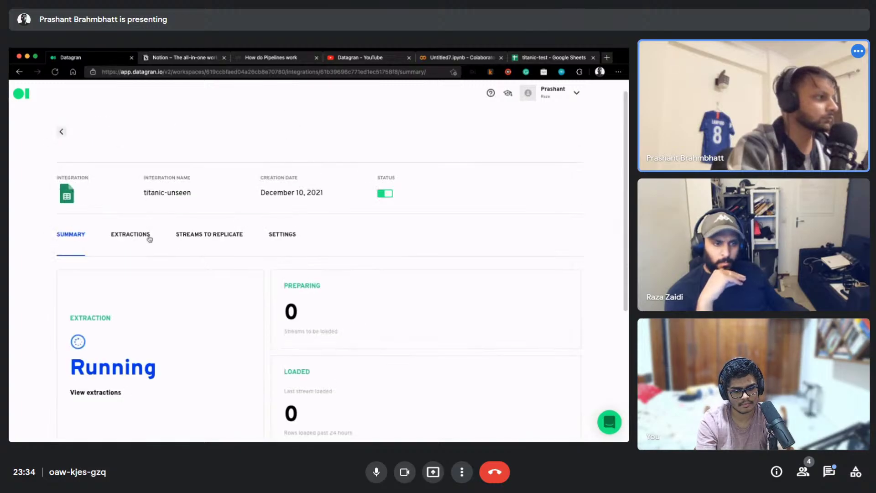
Check replicated streams and extractions showing 331 rows, then open the Integrations overview
{"action": "left_click", "coordinate": [183, 234]}
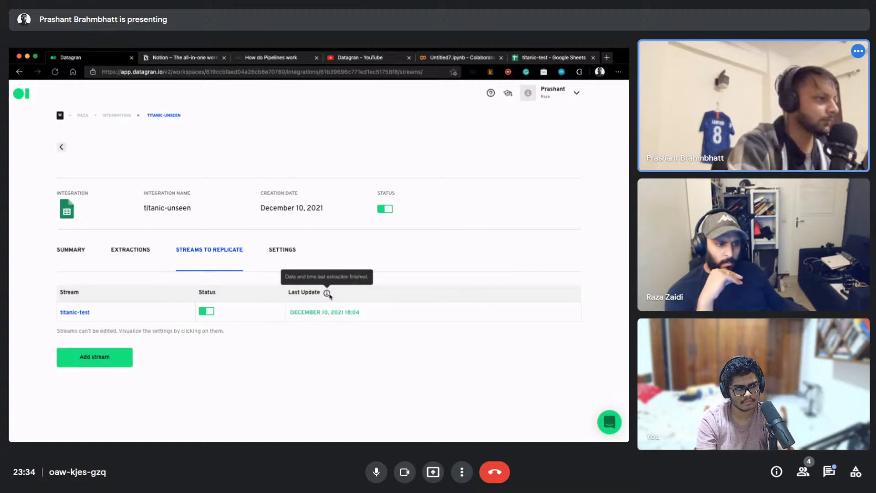
{"action": "left_click", "coordinate": [139, 250]}
{"action": "scroll", "coordinate": [193, 292], "scroll_direction": "down", "scroll_amount": 3}
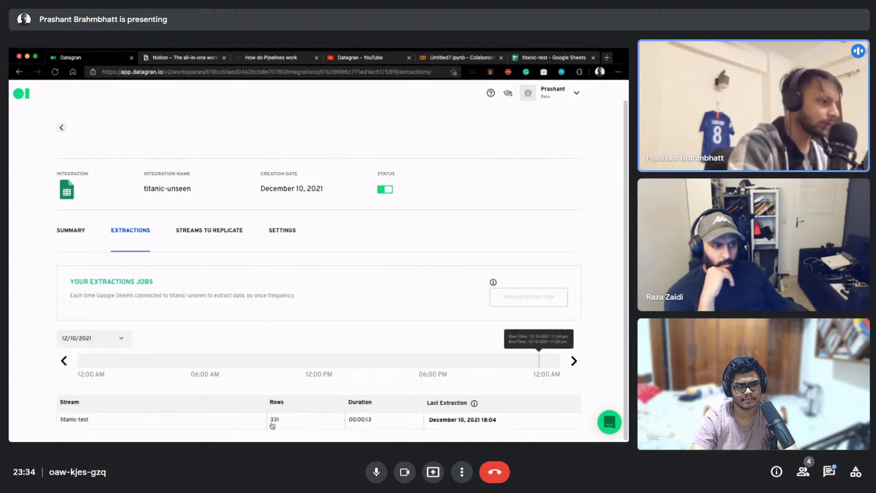
{"action": "left_click", "coordinate": [64, 233]}
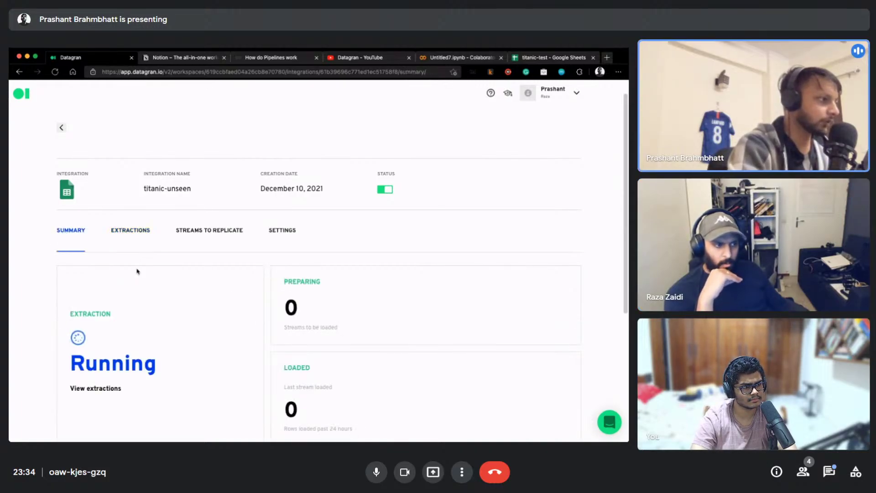
{"action": "scroll", "coordinate": [150, 286], "scroll_direction": "down", "scroll_amount": 5}
{"action": "scroll", "coordinate": [104, 306], "scroll_direction": "up", "scroll_amount": 5}
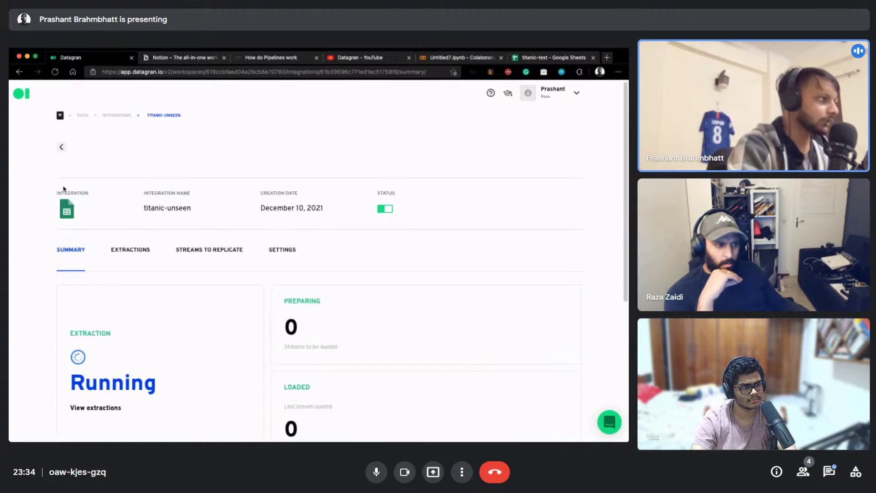
{"action": "left_click", "coordinate": [114, 119]}
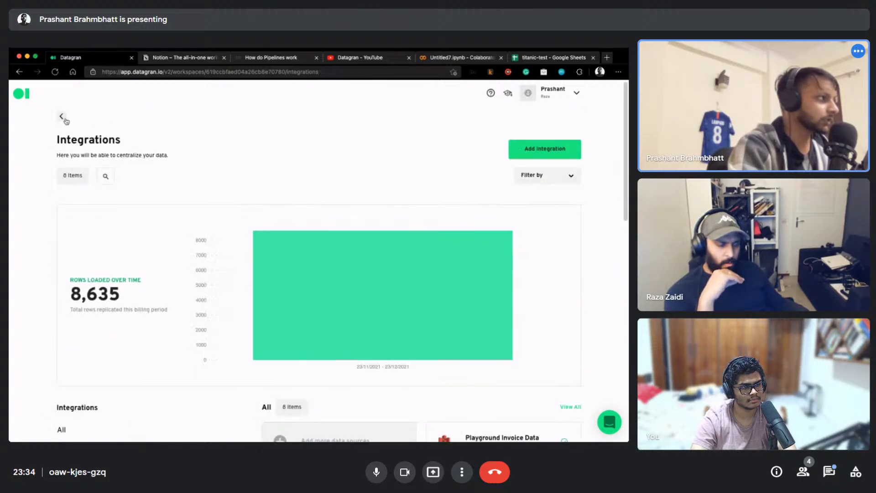
Open the demo-stream project's New Pipeline from the workspace home page
{"action": "left_click", "coordinate": [61, 116]}
{"action": "scroll", "coordinate": [142, 242], "scroll_direction": "down", "scroll_amount": 3}
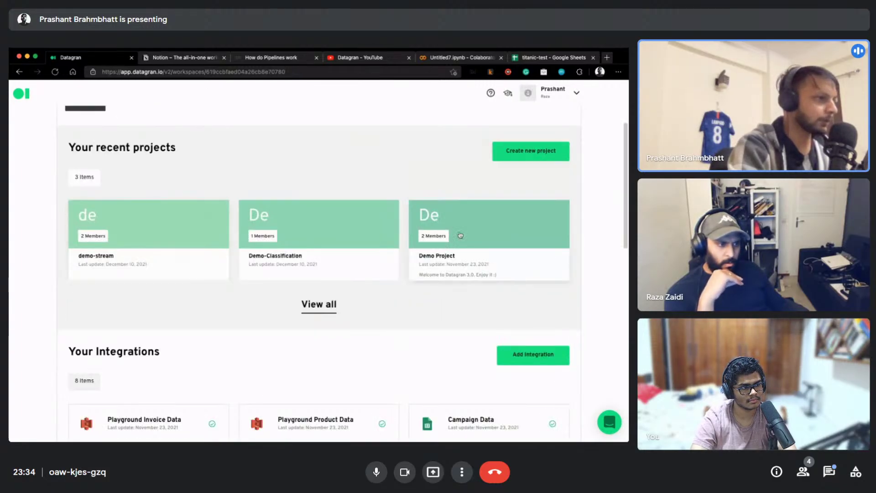
{"action": "left_click", "coordinate": [150, 225]}
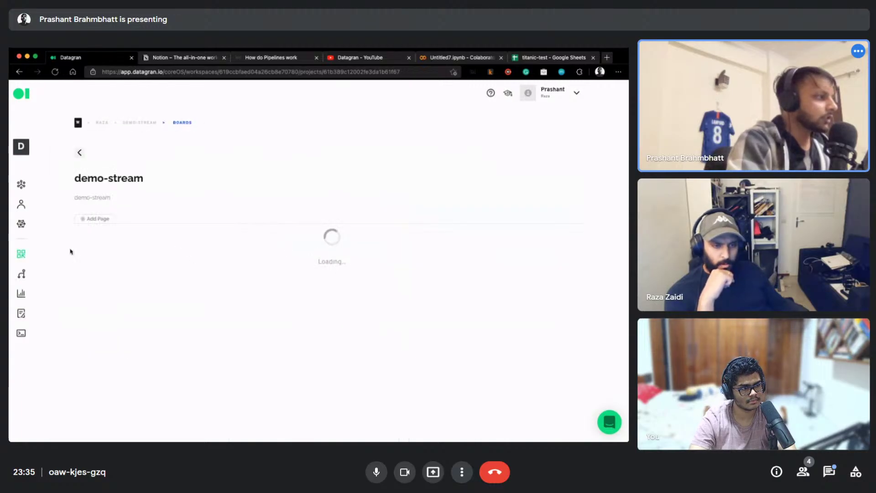
{"action": "left_click", "coordinate": [21, 274]}
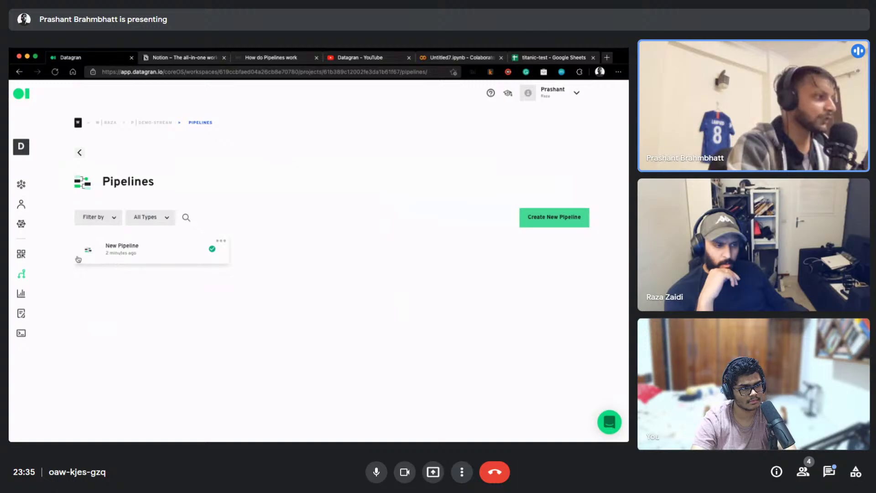
{"action": "left_click", "coordinate": [114, 254]}
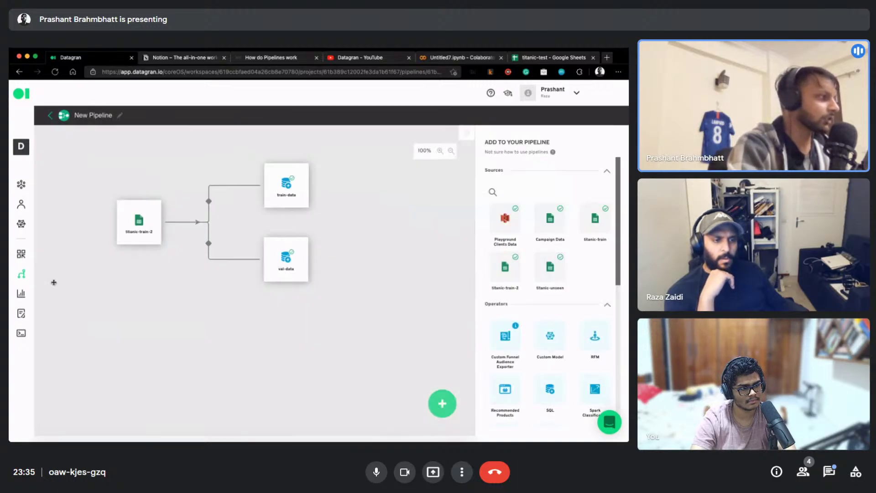
Reopen the New Pipeline editor and drop the titanic-unseen source onto the canvas
{"action": "left_click", "coordinate": [20, 275]}
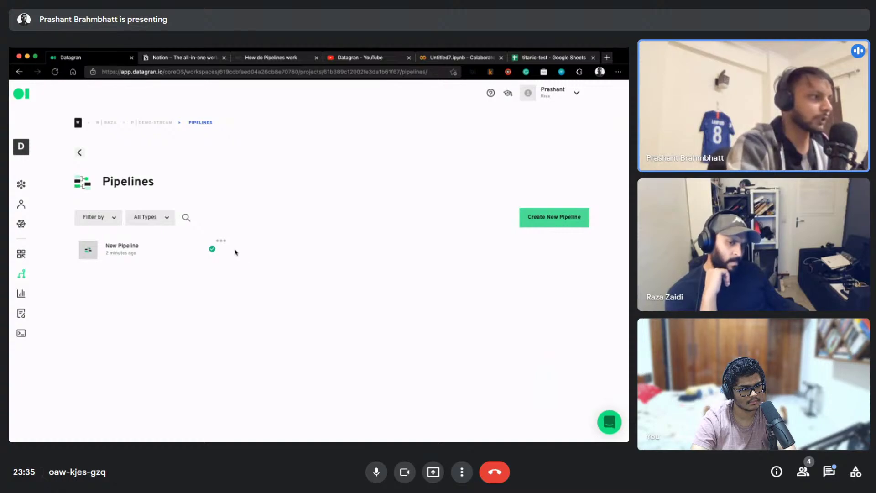
{"action": "left_click", "coordinate": [222, 243]}
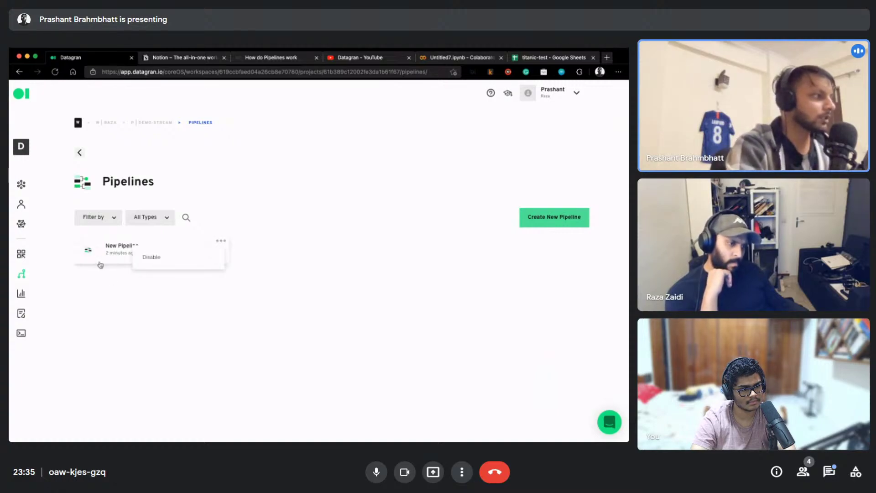
{"action": "left_click", "coordinate": [154, 258]}
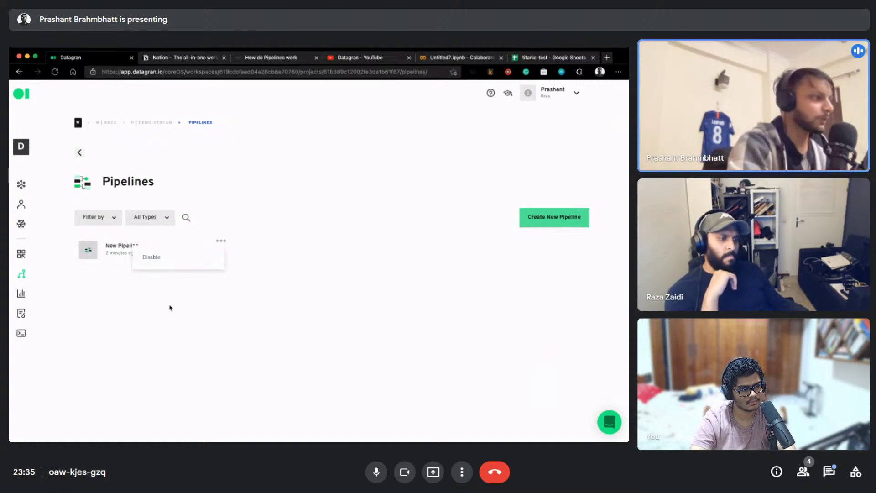
{"action": "left_click", "coordinate": [121, 220]}
{"action": "left_click", "coordinate": [156, 223]}
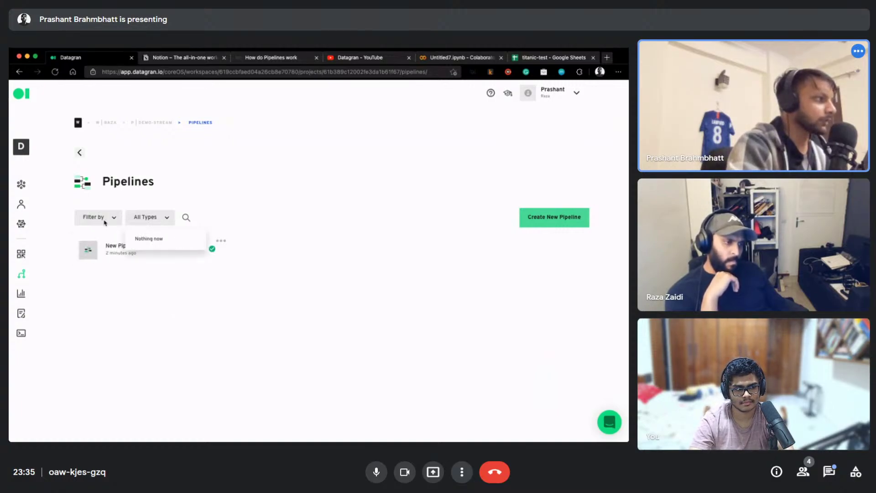
{"action": "left_click", "coordinate": [132, 252]}
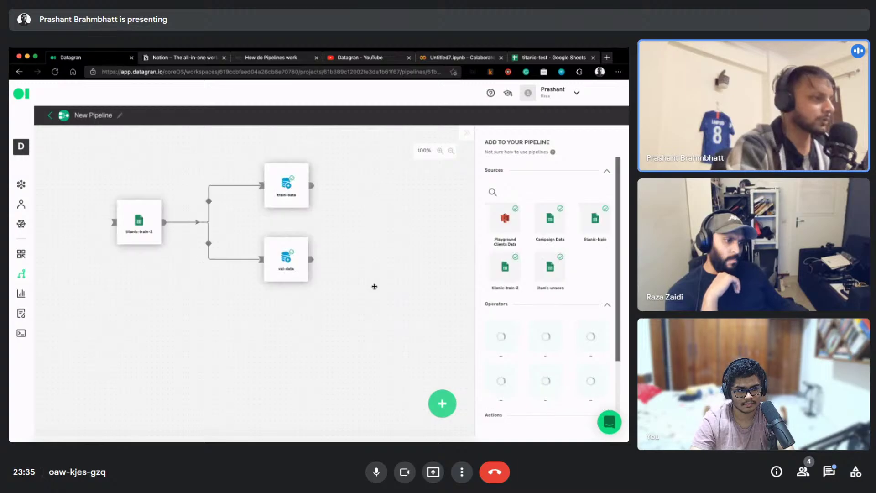
{"action": "left_click", "coordinate": [293, 258]}
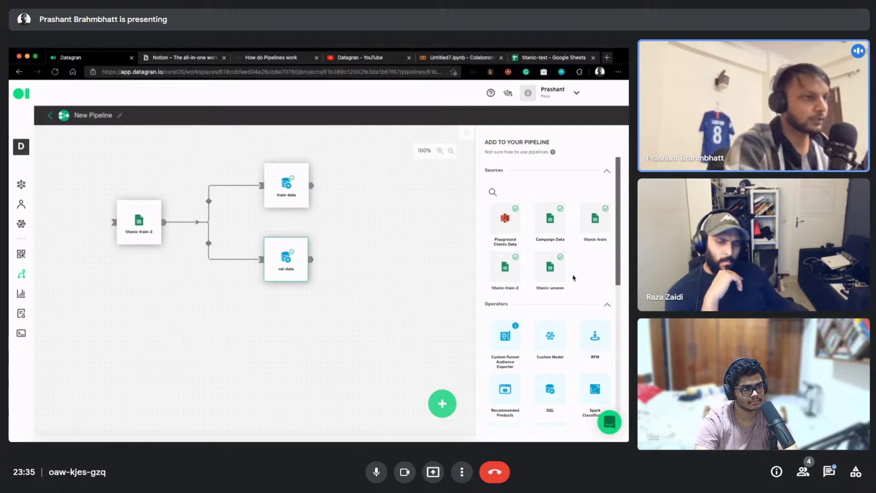
{"action": "left_click_drag", "start_coordinate": [568, 272], "coordinate": [380, 324]}
{"action": "left_click_drag", "start_coordinate": [278, 322], "coordinate": [278, 322]}
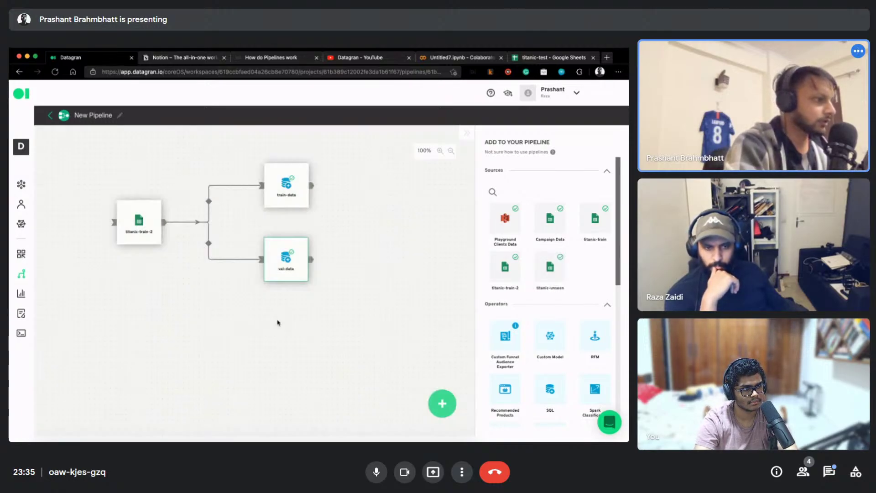
Position titanic-unseen below titanic-train-2 and remove the mistaken link into it
{"action": "left_click_drag", "start_coordinate": [282, 353], "coordinate": [289, 358]}
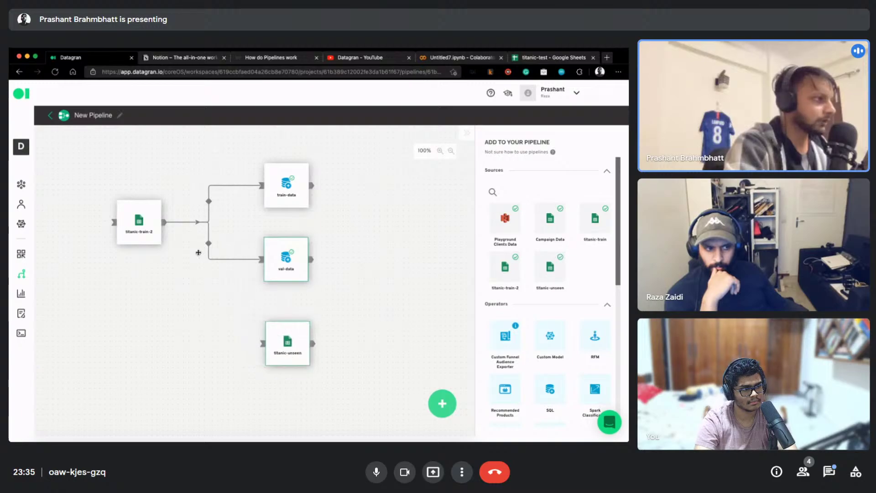
{"action": "left_click_drag", "start_coordinate": [164, 222], "coordinate": [131, 284]}
{"action": "left_click", "coordinate": [171, 277]}
Add an SQL operator fed by titanic-unseen and open val-data's query configuration
{"action": "left_click_drag", "start_coordinate": [551, 391], "coordinate": [278, 359]}
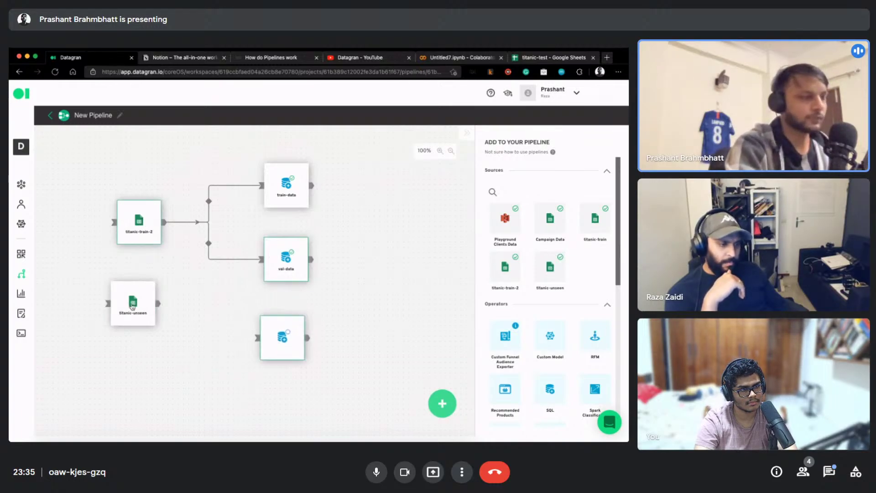
{"action": "left_click_drag", "start_coordinate": [159, 303], "coordinate": [258, 337]}
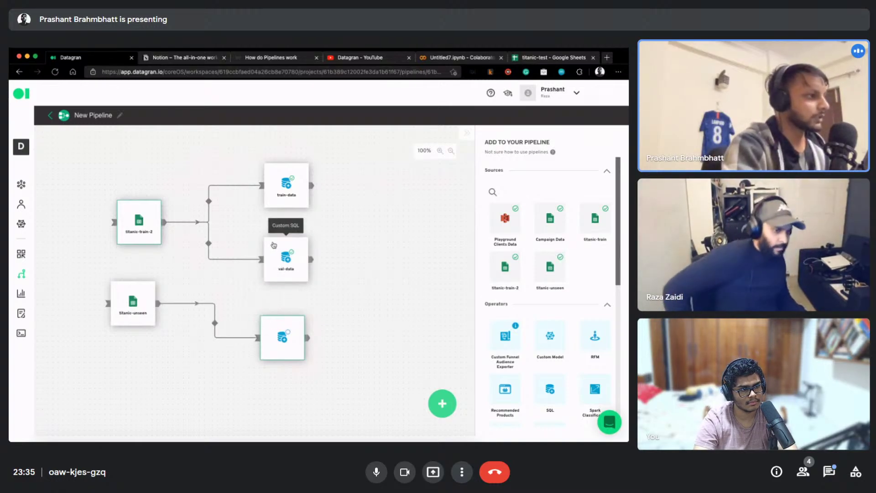
{"action": "left_click", "coordinate": [269, 244]}
{"action": "left_click", "coordinate": [276, 256]}
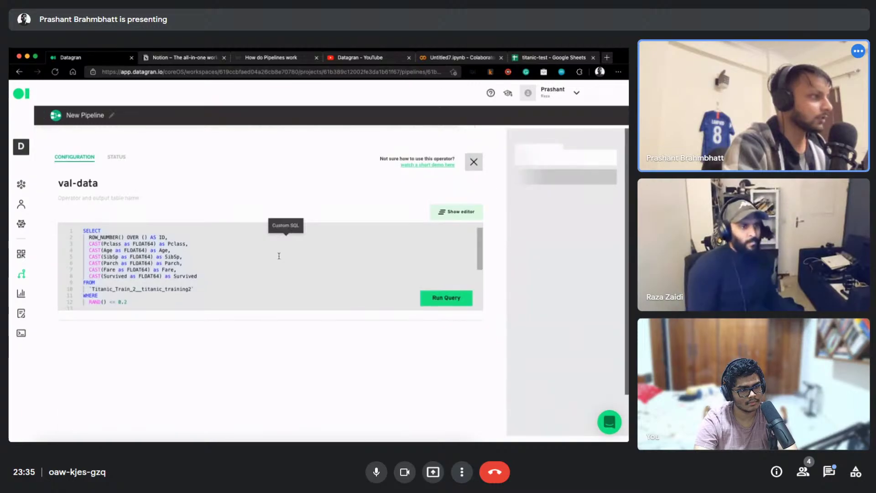
Open the new SQL operator's configuration and paste the CAST query over the default query
{"action": "left_click", "coordinate": [472, 162]}
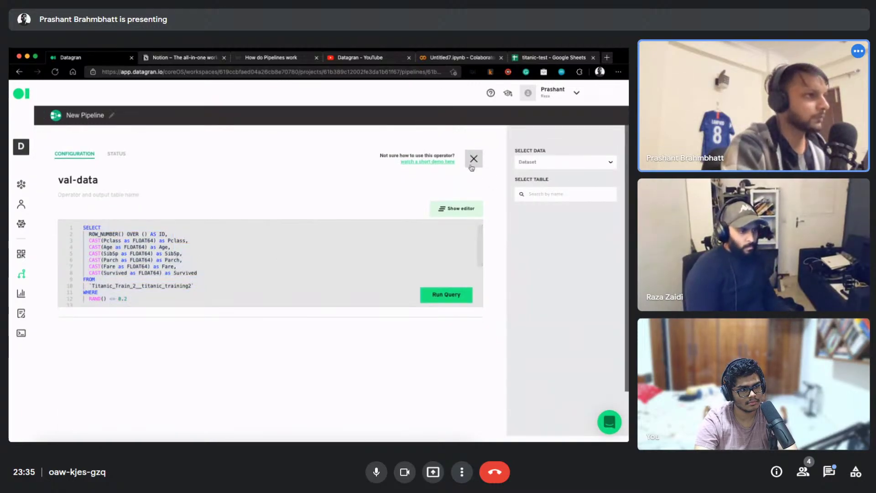
{"action": "left_click", "coordinate": [268, 322]}
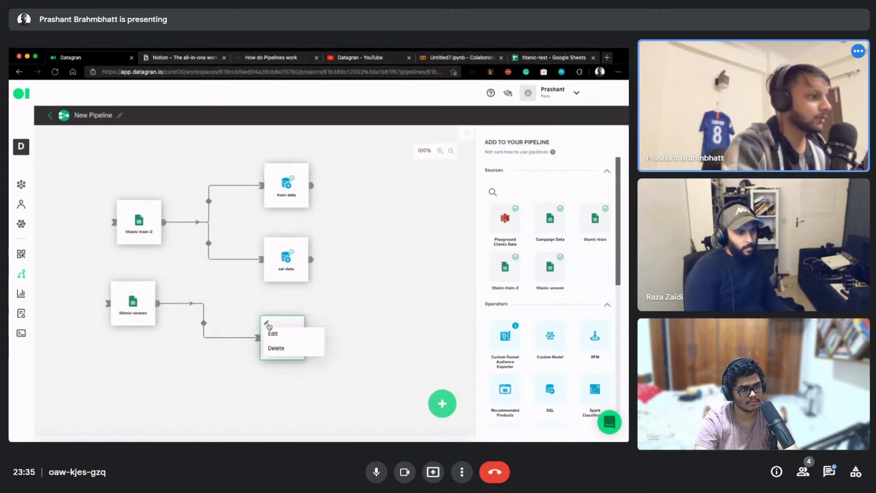
{"action": "left_click", "coordinate": [279, 337]}
{"action": "left_click", "coordinate": [227, 260]}
{"action": "key", "text": "ctrl+a"}
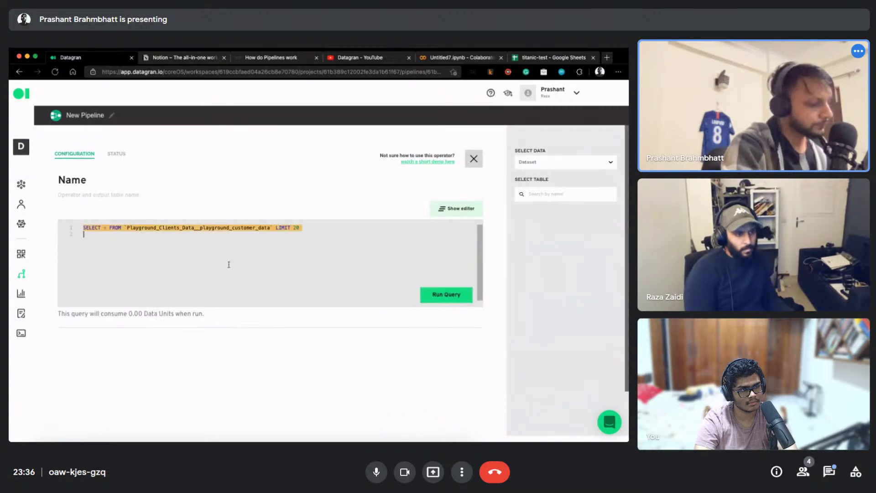
{"action": "type", "text": "SELECT   ROW_NUMBER() OVER () AS ID,   CAST(Pclass as FLOAT64) as Pclass,   CAST(Age as FLOAT64) as Age,   CAST(SibSp as FLOAT64) as SibSp,   CAST(Parch as FLOAT64) as Parch,   CAST(Fare as FLOAT64) as Fare,   CAST(Survived as FLOAT64) as Survived FROM   `Titanic_Train_2__titanic_training2` WHERE   RAND() <= 0.2"}
Delete the WHERE random-sampling filter and Survived line, run the query (712 rows), and save
{"action": "left_click_drag", "start_coordinate": [135, 289], "coordinate": [74, 288]}
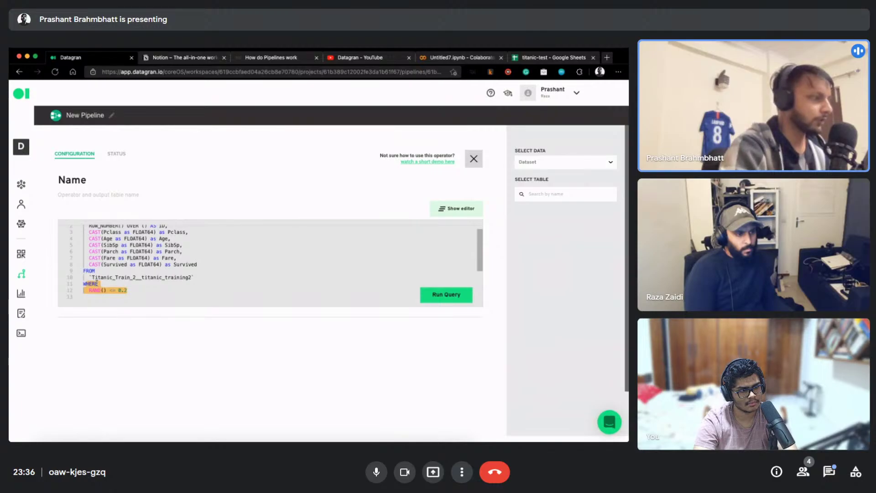
{"action": "key", "text": "BackSpace"}
{"action": "key", "text": "BackSpace"}
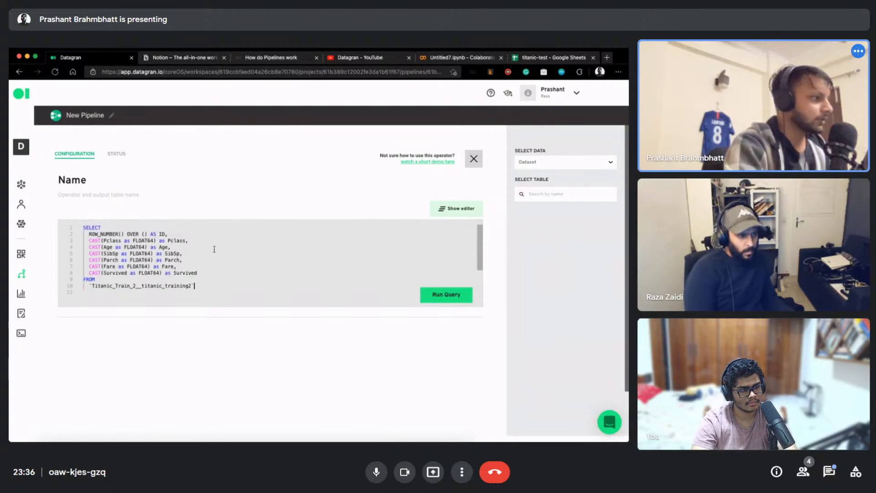
{"action": "key", "text": "shift+Up"}
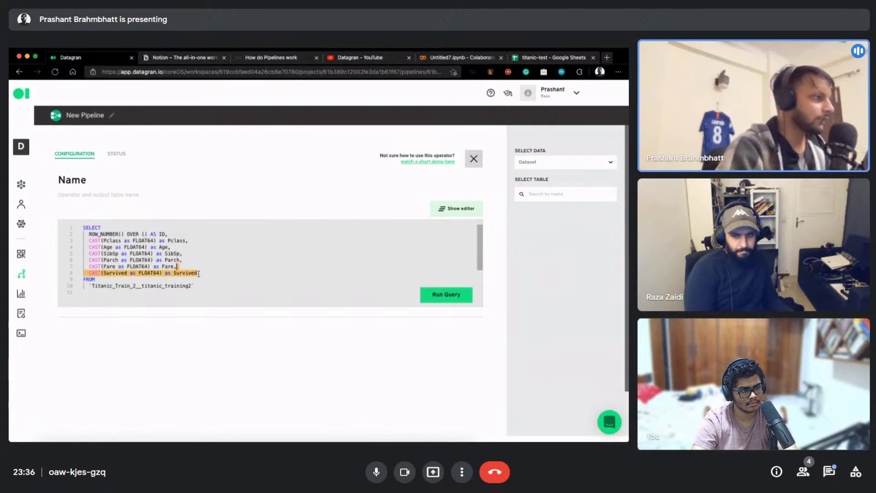
{"action": "key", "text": "BackSpace"}
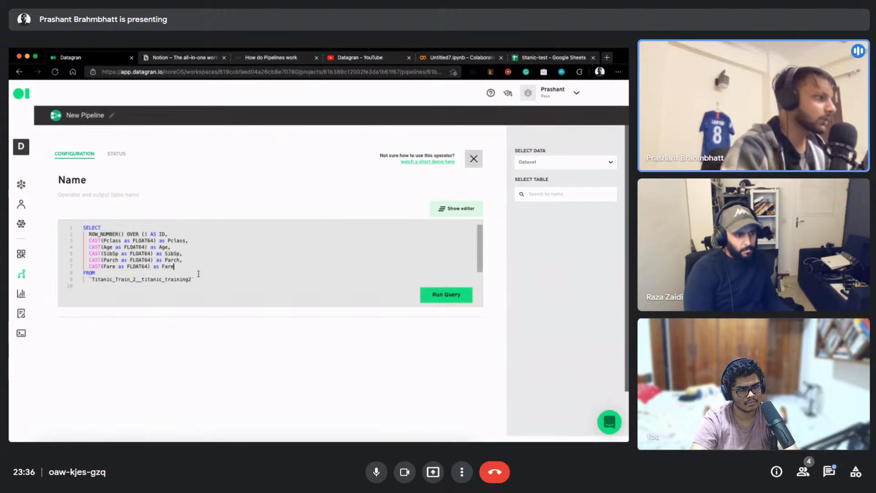
{"action": "left_click", "coordinate": [445, 294]}
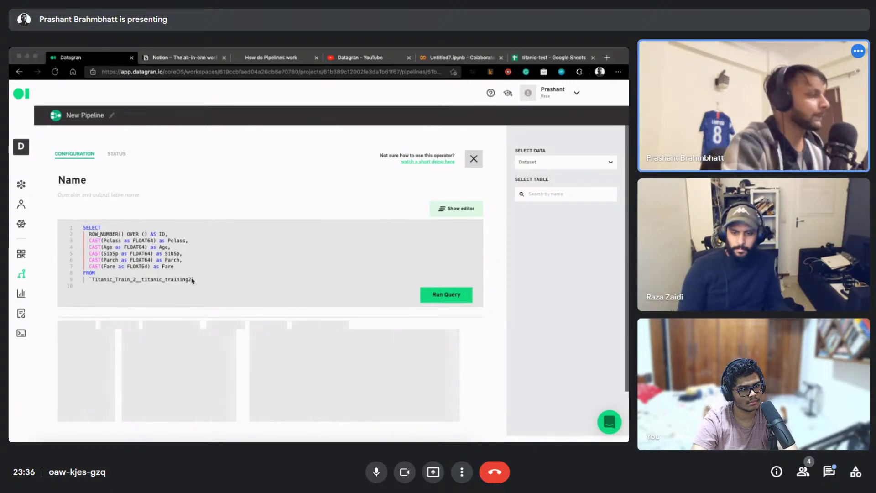
{"action": "scroll", "coordinate": [224, 310], "scroll_direction": "down", "scroll_amount": 5}
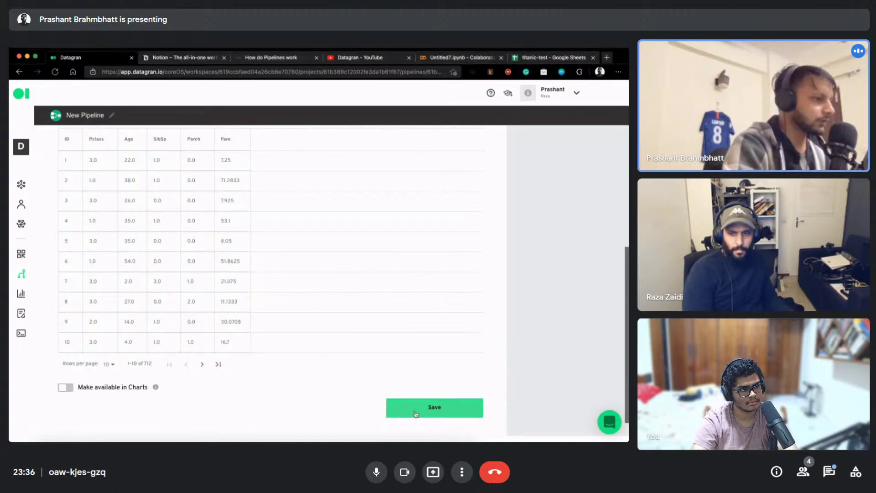
{"action": "left_click", "coordinate": [426, 413]}
Name the third SQL operator test-data, replacing the first attempt unseen-data
{"action": "left_click", "coordinate": [268, 324]}
{"action": "left_click", "coordinate": [273, 333]}
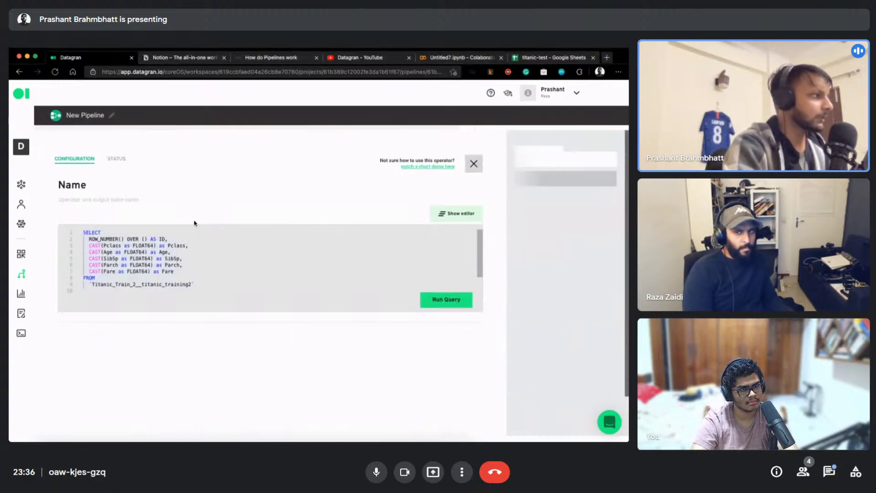
{"action": "left_click", "coordinate": [89, 185]}
{"action": "double_click", "coordinate": [89, 185]}
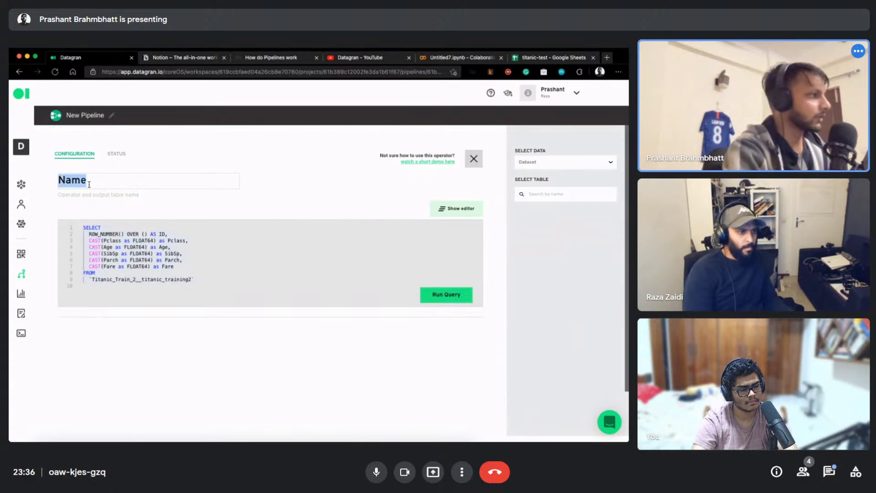
{"action": "type", "text": "unseen"}
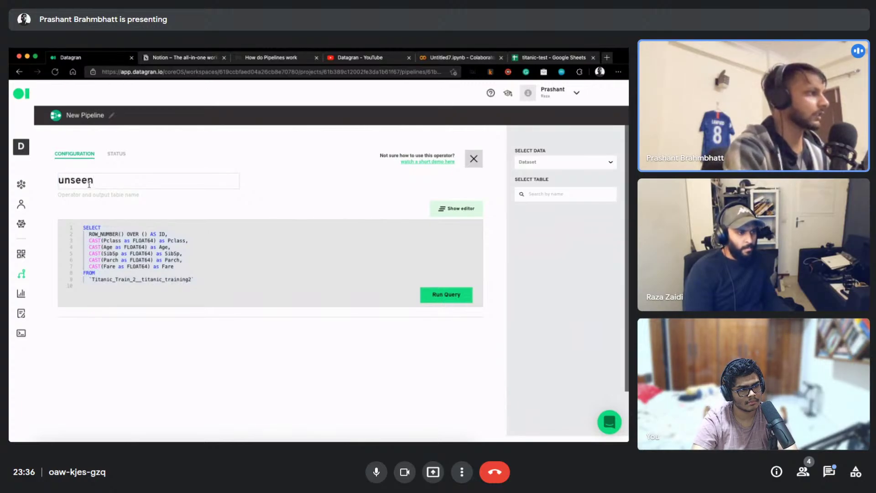
{"action": "type", "text": "-data"}
{"action": "key", "text": "ctrl+a"}
{"action": "type", "text": "test-data"}
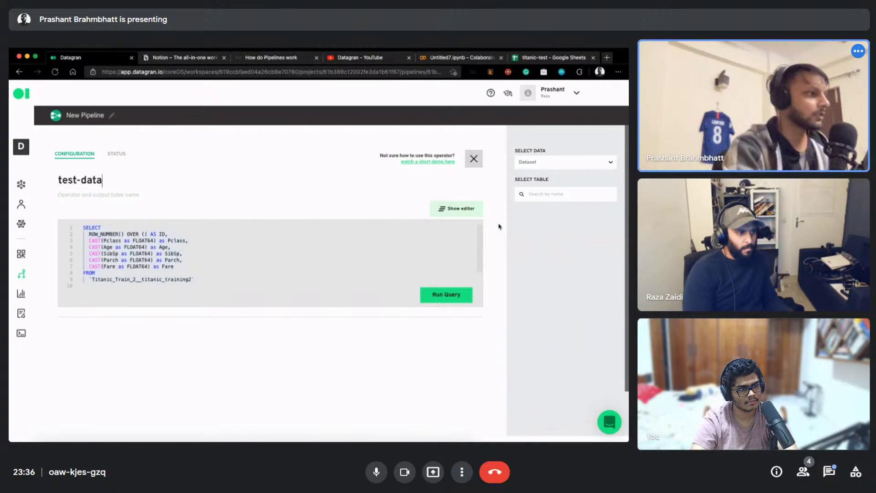
{"action": "scroll", "coordinate": [483, 224], "scroll_direction": "down", "scroll_amount": 1}
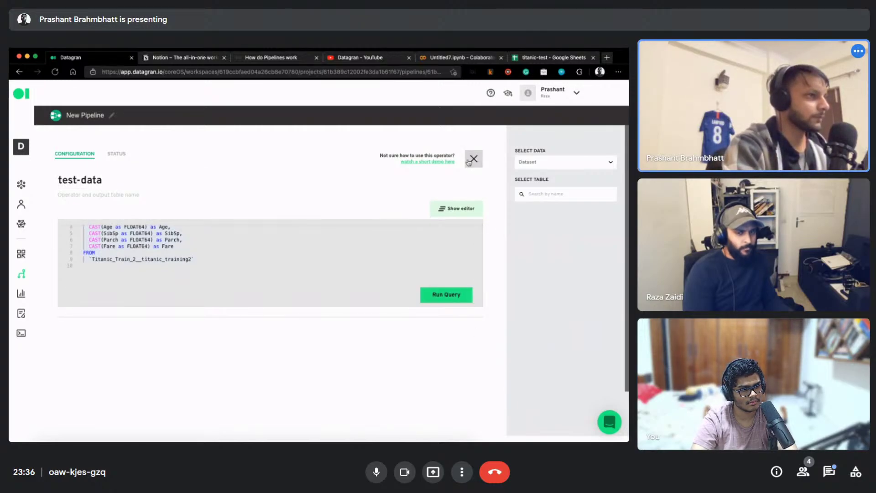
{"action": "left_click", "coordinate": [474, 159]}
Rerun the test-data query, showing ID, Pclass, Age, SibSp, Parch and Fare
{"action": "left_click", "coordinate": [274, 336]}
{"action": "left_click", "coordinate": [273, 335]}
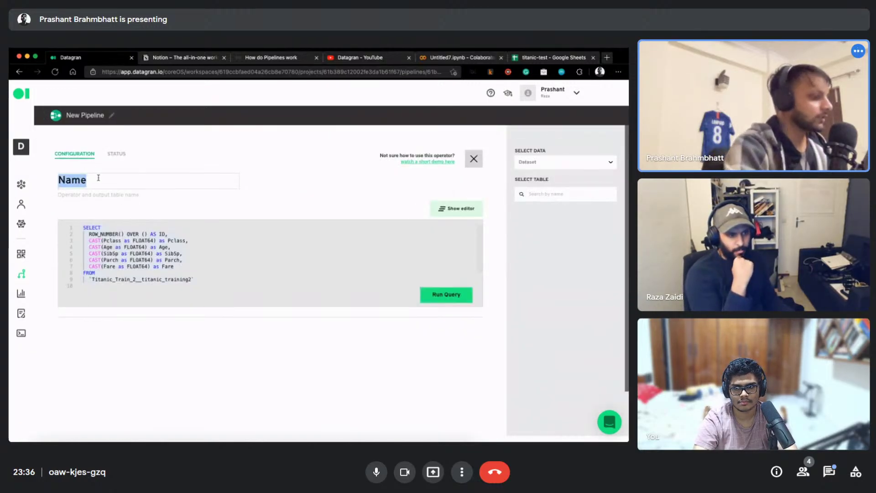
{"action": "type", "text": "test-data"}
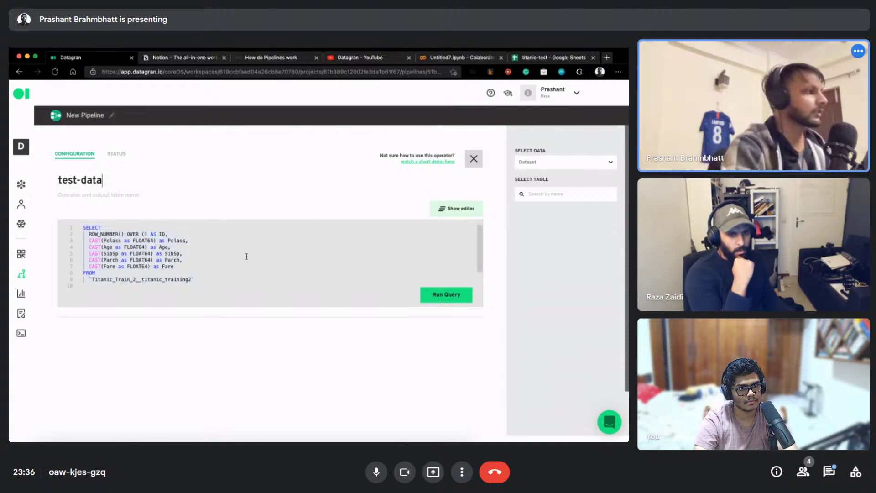
{"action": "left_click", "coordinate": [441, 295]}
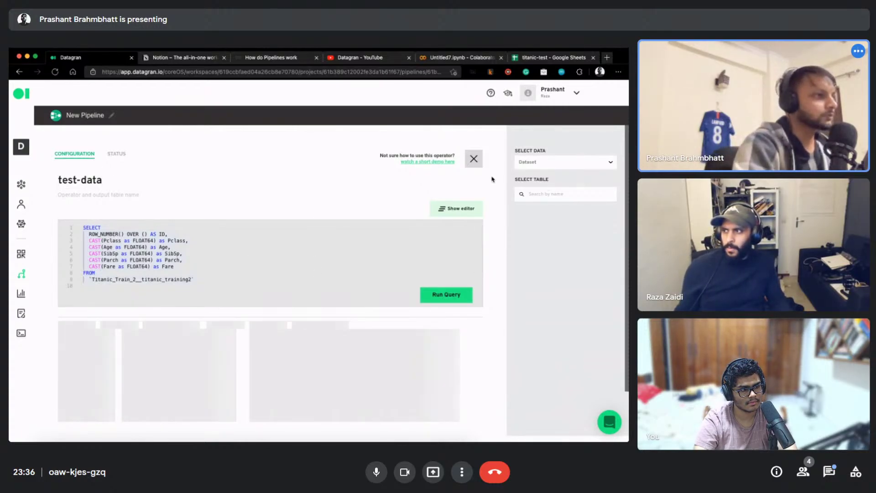
Inspect the test-data name and open the operator's 'watch a short demo here' link
{"action": "left_click", "coordinate": [113, 183]}
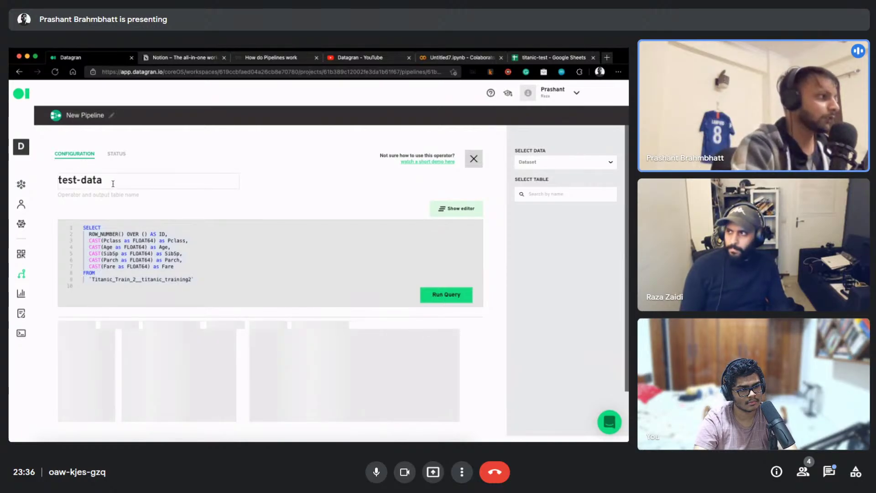
{"action": "double_click", "coordinate": [73, 181]}
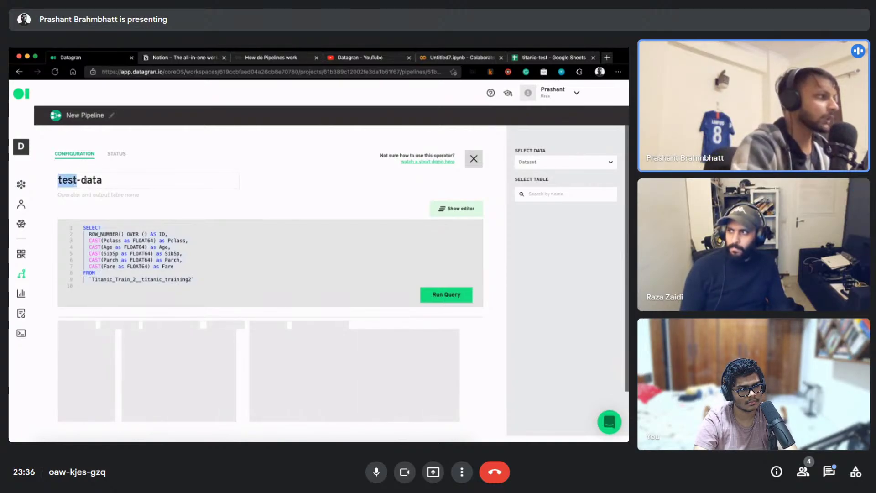
{"action": "left_click", "coordinate": [81, 180]}
{"action": "left_click_drag", "start_coordinate": [81, 181], "coordinate": [310, 177]}
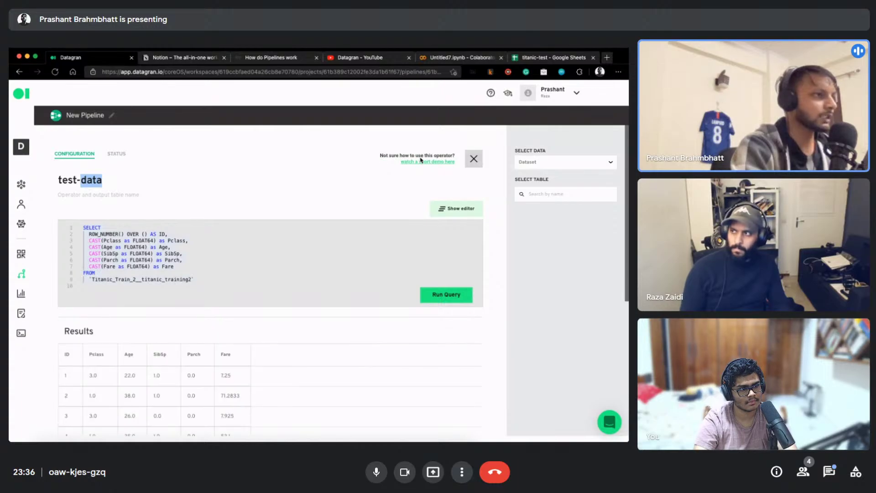
{"action": "left_click", "coordinate": [404, 167]}
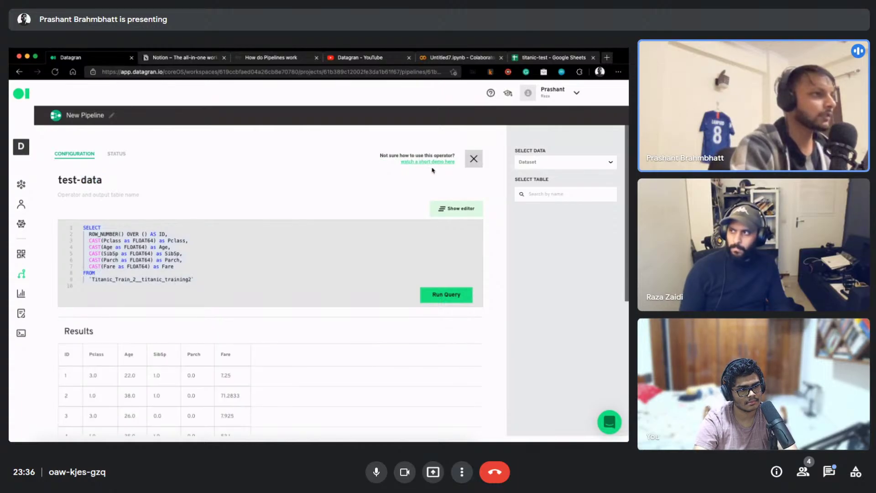
{"action": "left_click", "coordinate": [415, 163]}
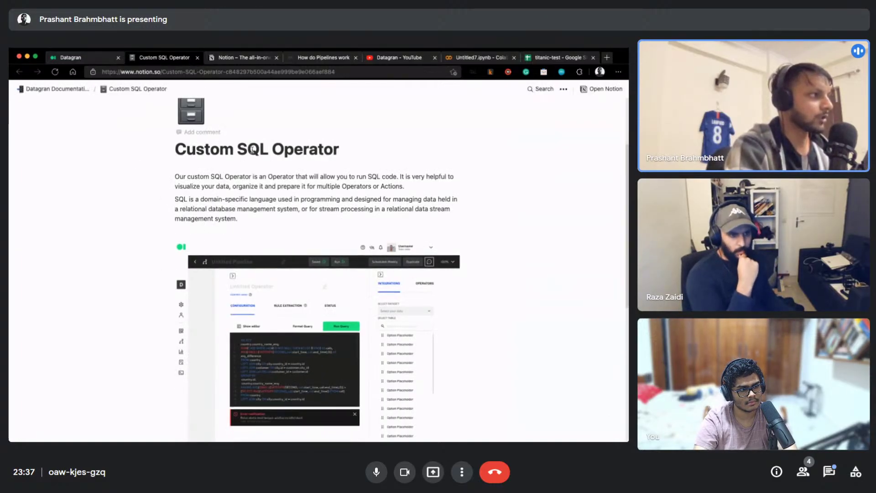
Scroll through the Custom SQL Operator documentation page and close its tab
{"action": "scroll", "coordinate": [330, 196], "scroll_direction": "down", "scroll_amount": 1}
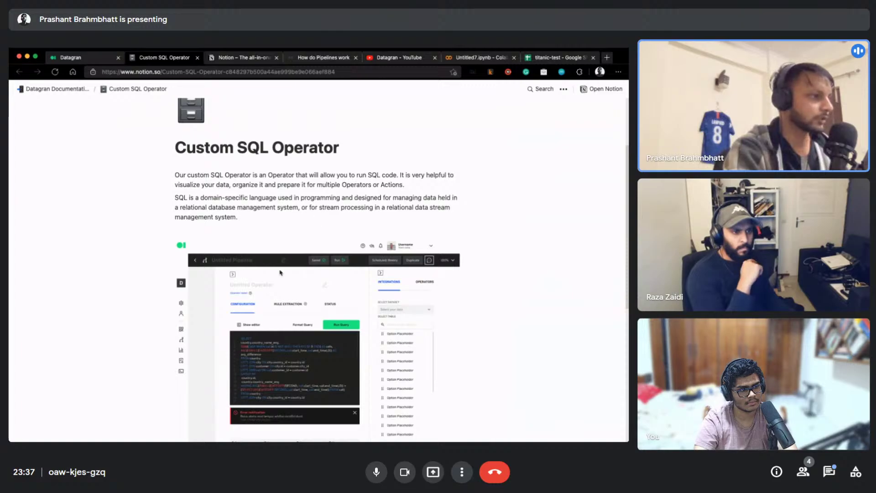
{"action": "scroll", "coordinate": [320, 218], "scroll_direction": "down", "scroll_amount": 10}
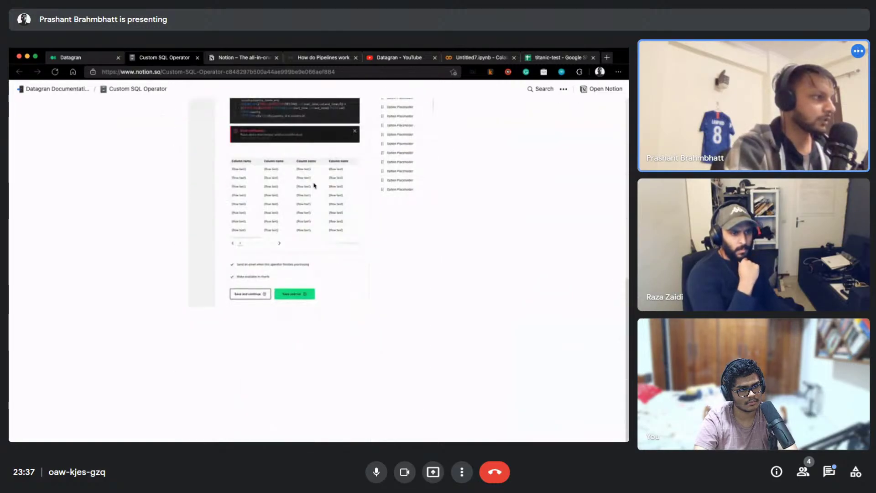
{"action": "scroll", "coordinate": [314, 185], "scroll_direction": "up", "scroll_amount": 10}
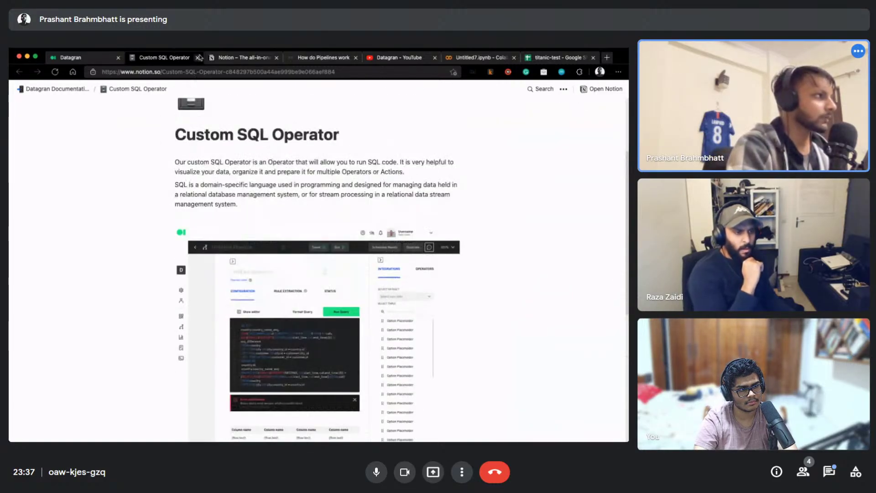
{"action": "left_click", "coordinate": [199, 57]}
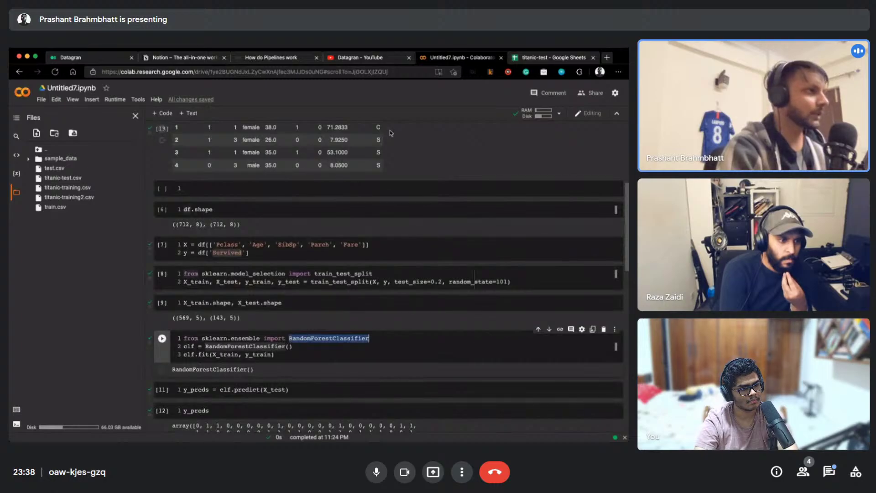
Return from the Colab notebook to the Datagran pipeline tab
{"action": "left_click", "coordinate": [70, 58]}
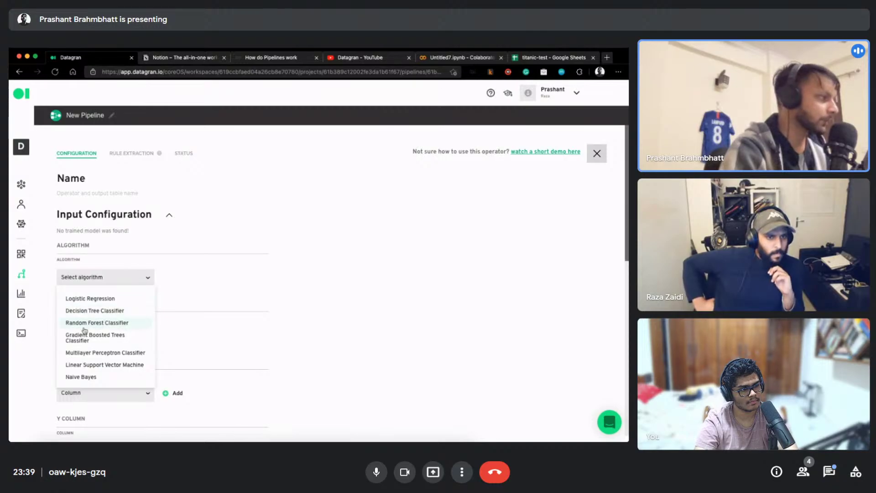
Choose Random Forest Classifier and name the operator rf-classifier
{"action": "left_click", "coordinate": [84, 323]}
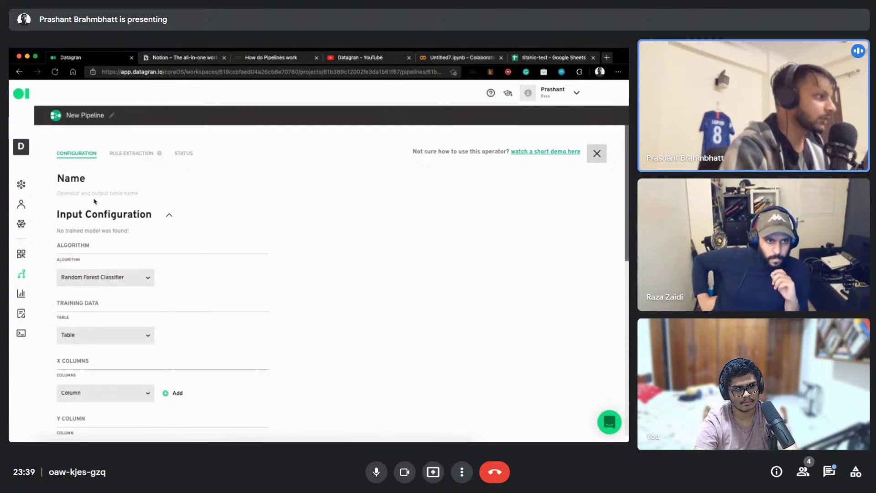
{"action": "double_click", "coordinate": [87, 182]}
{"action": "type", "text": "rf-"}
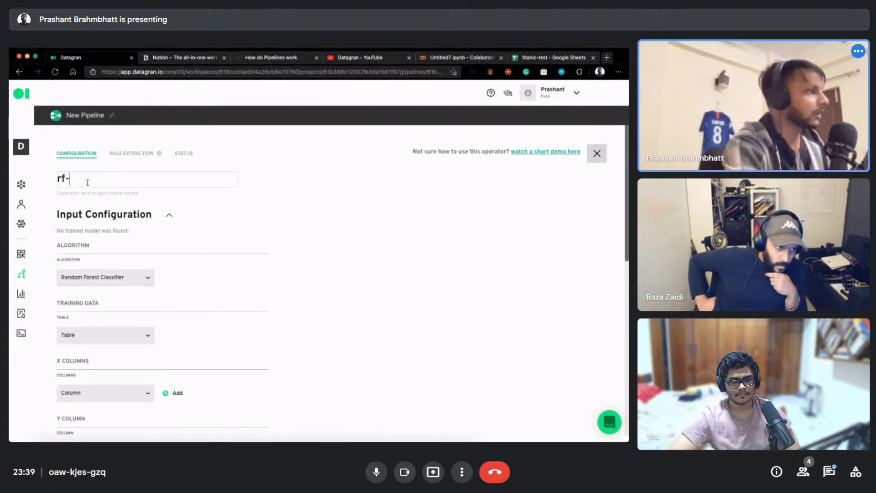
{"action": "type", "text": "classifer"}
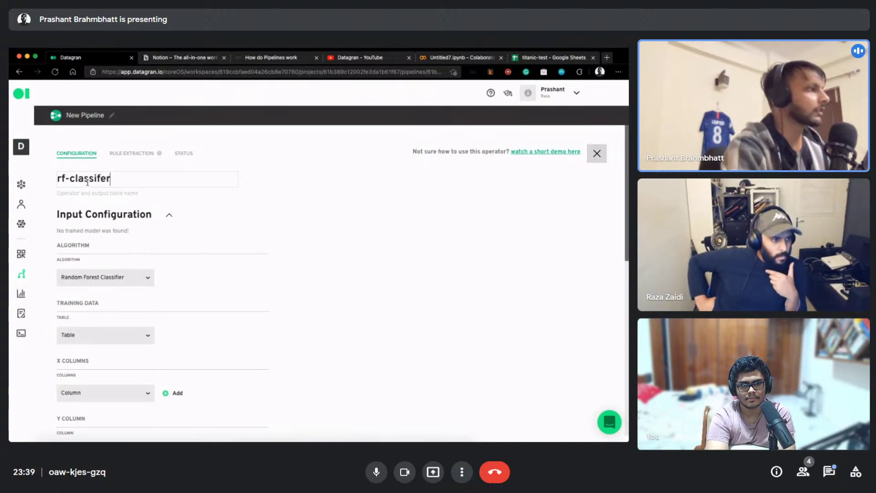
{"action": "key", "text": "BackSpace"}
{"action": "type", "text": "er"}
Select train-data__sql_output as the Training Data and look over the X Columns list
{"action": "scroll", "coordinate": [167, 249], "scroll_direction": "down", "scroll_amount": 1}
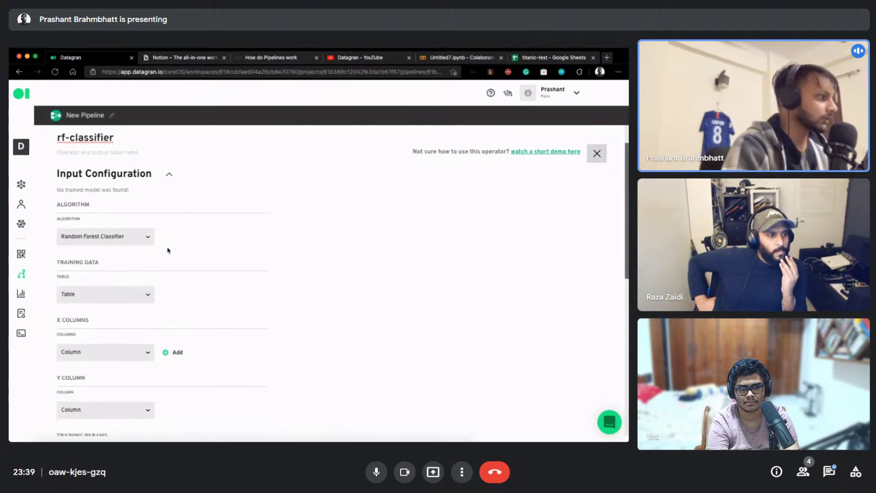
{"action": "scroll", "coordinate": [168, 250], "scroll_direction": "down", "scroll_amount": 1}
{"action": "left_click", "coordinate": [97, 274]}
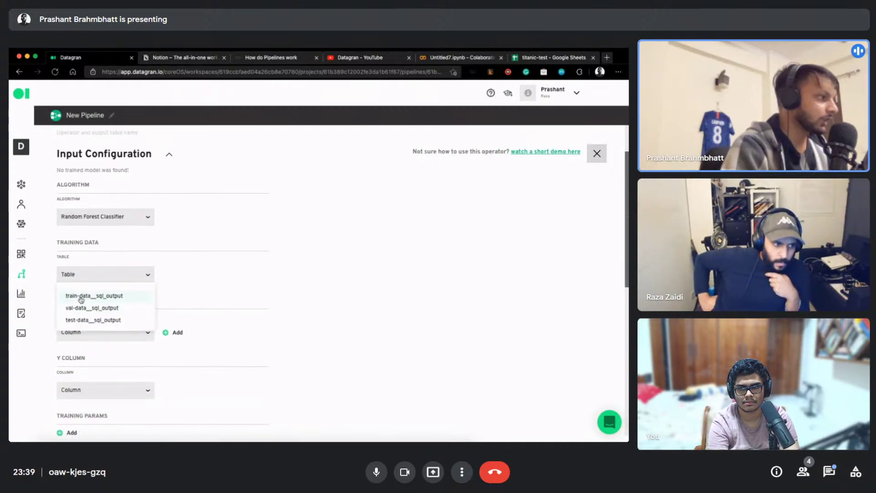
{"action": "left_click", "coordinate": [81, 297]}
{"action": "scroll", "coordinate": [177, 276], "scroll_direction": "down", "scroll_amount": 2}
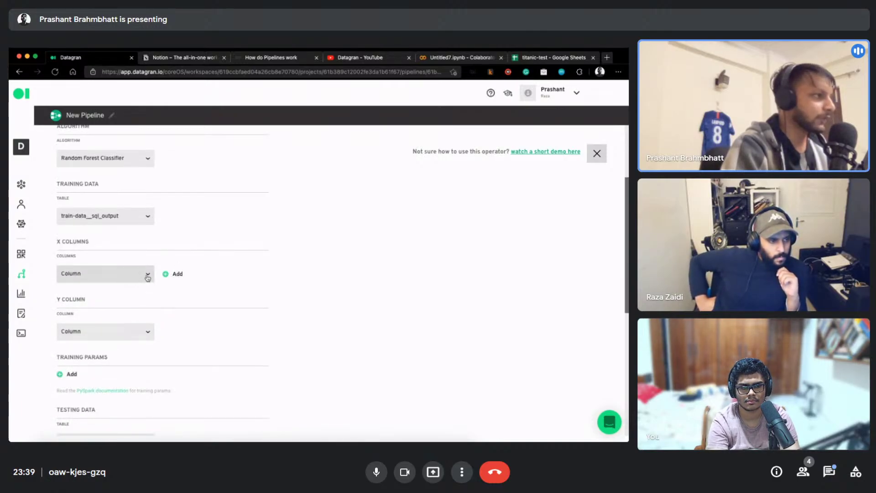
{"action": "left_click", "coordinate": [97, 278]}
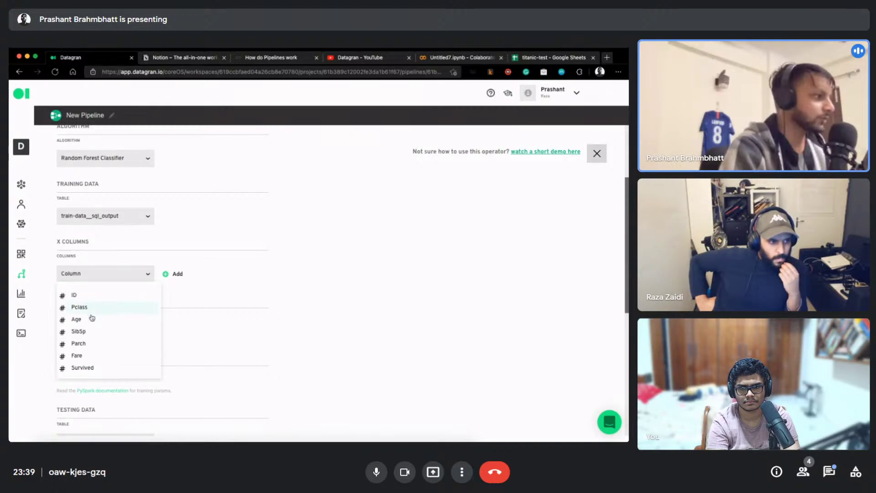
{"action": "left_click", "coordinate": [339, 216]}
{"action": "left_click", "coordinate": [461, 58]}
Review the notebook's feature cell using Pclass, Age, SibSp, Parch and Fare as X
{"action": "scroll", "coordinate": [252, 288], "scroll_direction": "down", "scroll_amount": 3}
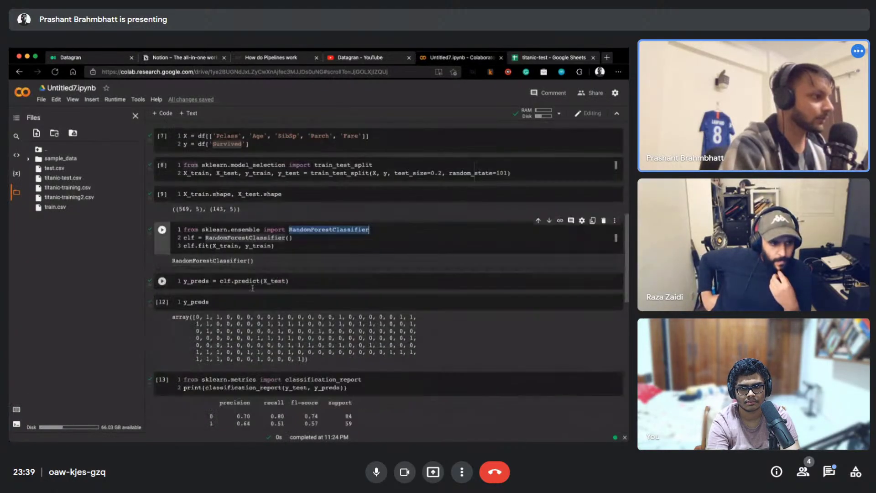
{"action": "scroll", "coordinate": [253, 288], "scroll_direction": "down", "scroll_amount": 4}
{"action": "scroll", "coordinate": [269, 279], "scroll_direction": "up", "scroll_amount": 15}
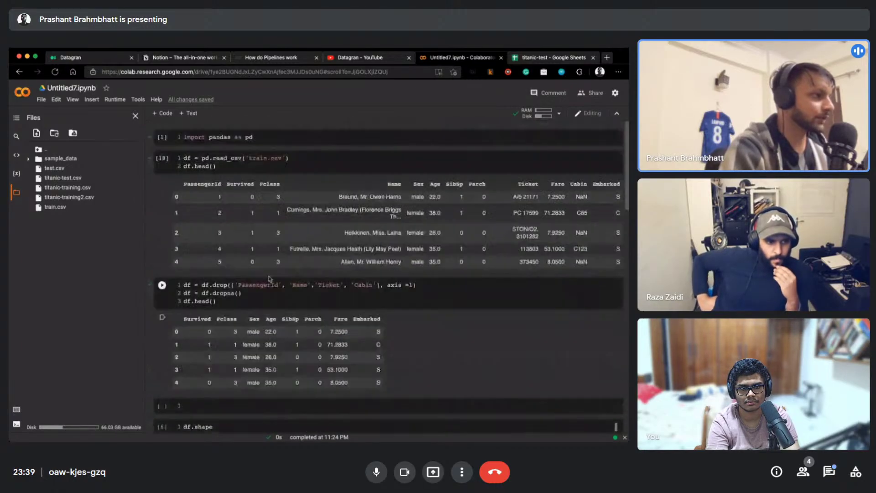
{"action": "scroll", "coordinate": [255, 282], "scroll_direction": "down", "scroll_amount": 3}
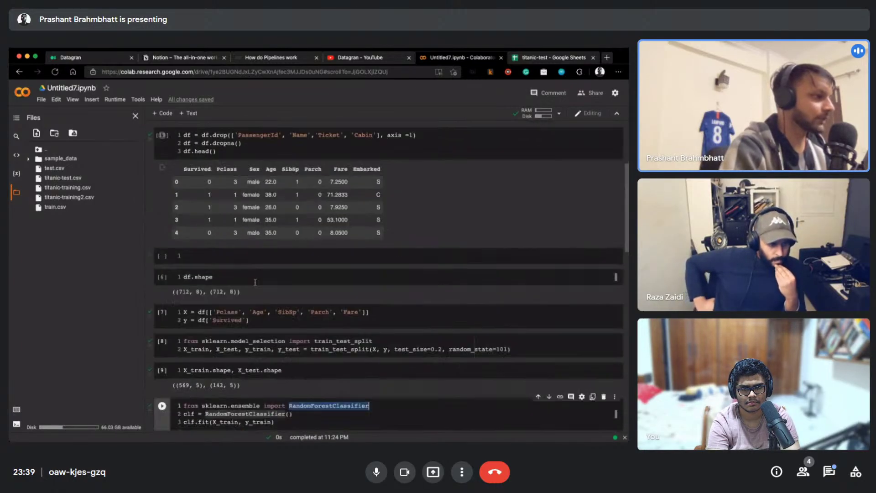
{"action": "left_click_drag", "start_coordinate": [209, 311], "coordinate": [347, 310]}
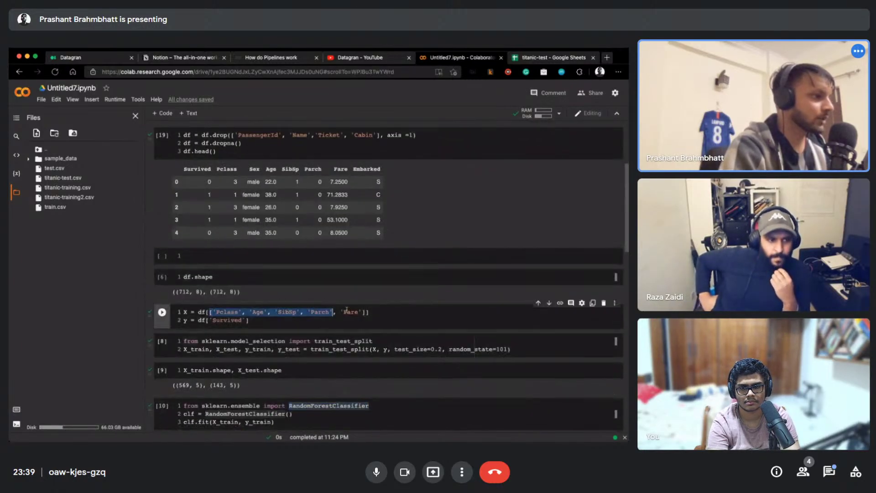
{"action": "left_click", "coordinate": [289, 311]}
{"action": "scroll", "coordinate": [229, 312], "scroll_direction": "down", "scroll_amount": 1}
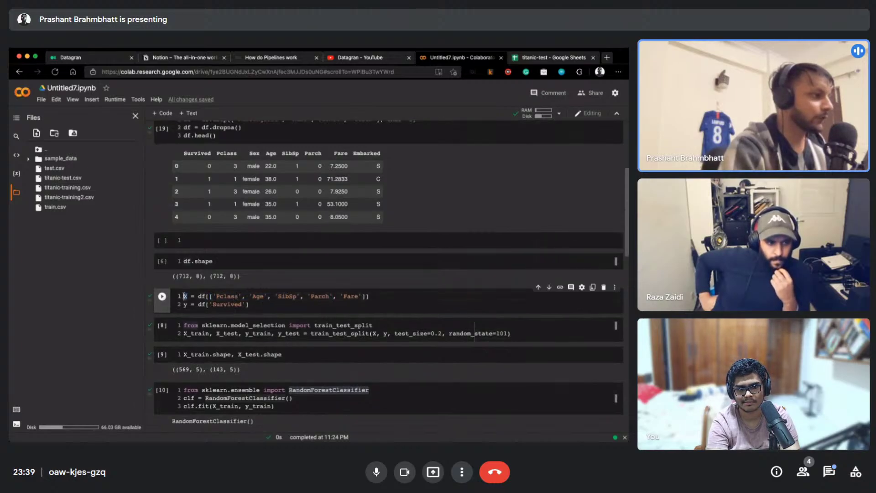
Set rf-classifier's X columns to Pclass, Age, SibSp, Parch and Fare
{"action": "left_click", "coordinate": [111, 60]}
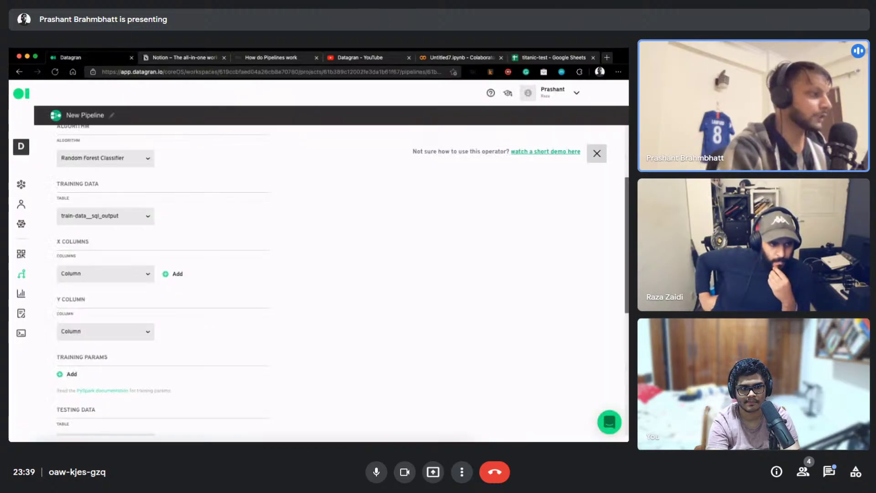
{"action": "left_click", "coordinate": [118, 279]}
{"action": "left_click", "coordinate": [115, 305]}
{"action": "scroll", "coordinate": [137, 248], "scroll_direction": "down", "scroll_amount": 2}
{"action": "left_click", "coordinate": [104, 234]}
{"action": "left_click", "coordinate": [87, 280]}
{"action": "left_click", "coordinate": [179, 234]}
{"action": "left_click", "coordinate": [105, 259]}
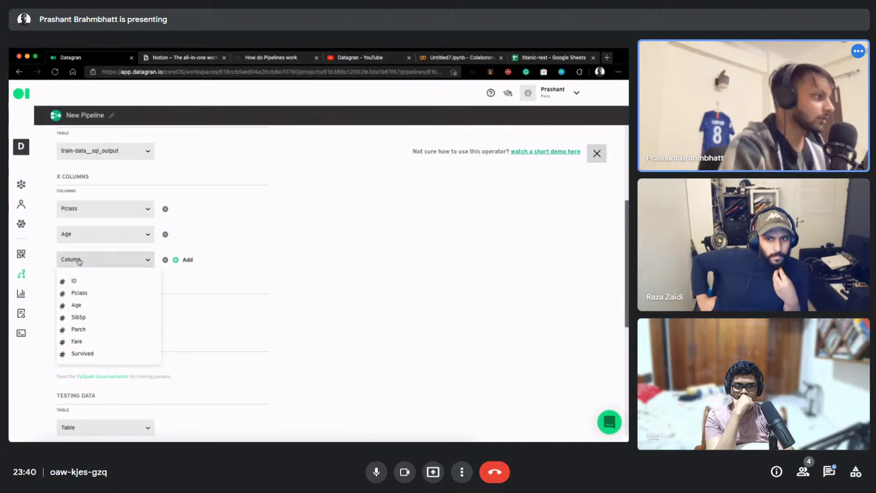
{"action": "left_click", "coordinate": [80, 316]}
{"action": "left_click", "coordinate": [89, 291]}
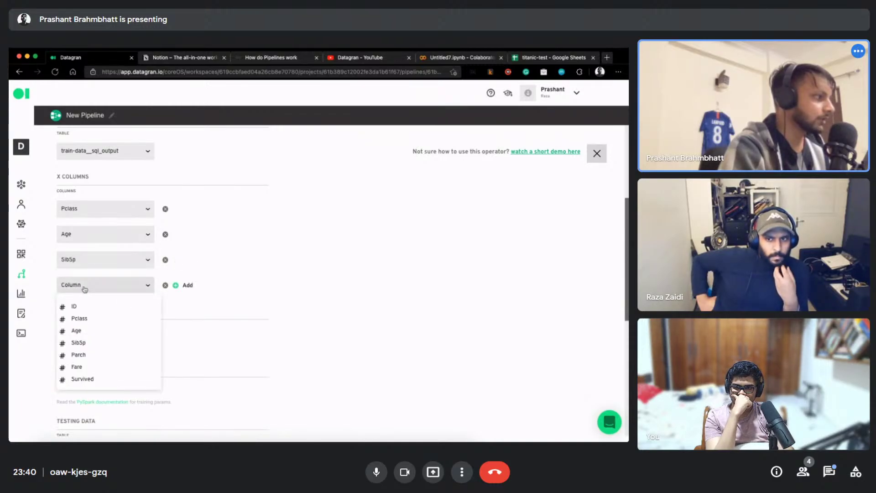
{"action": "left_click", "coordinate": [81, 355]}
{"action": "left_click", "coordinate": [176, 287]}
{"action": "left_click", "coordinate": [110, 311]}
{"action": "left_click", "coordinate": [89, 391]}
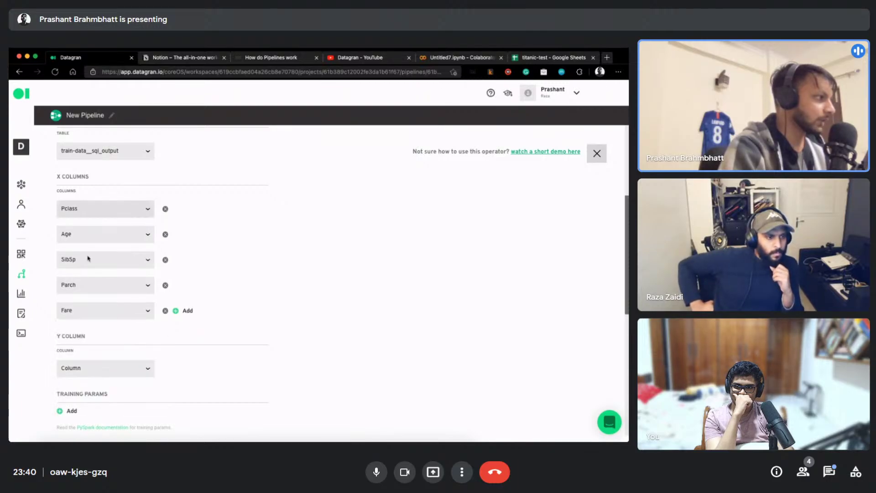
Set Survived as the Y column, add an empty training-parameter row, and open the PySpark docs
{"action": "scroll", "coordinate": [256, 247], "scroll_direction": "down", "scroll_amount": 3}
{"action": "left_click", "coordinate": [92, 227]}
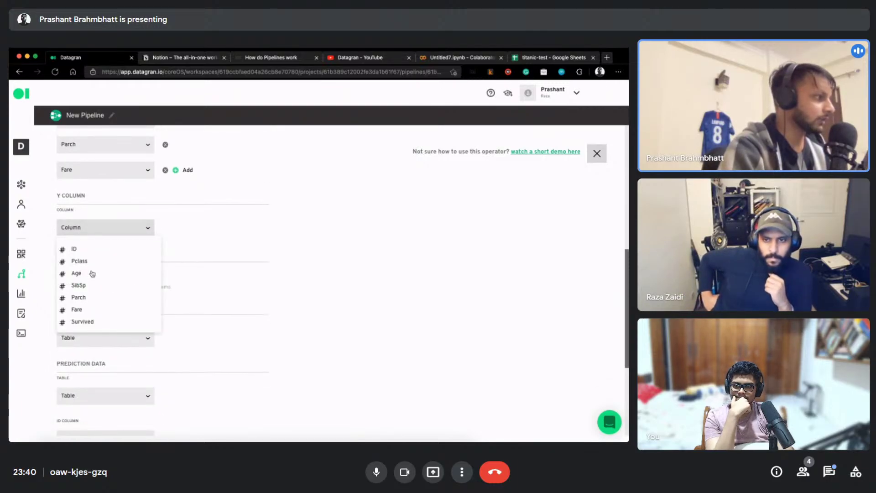
{"action": "left_click", "coordinate": [92, 324]}
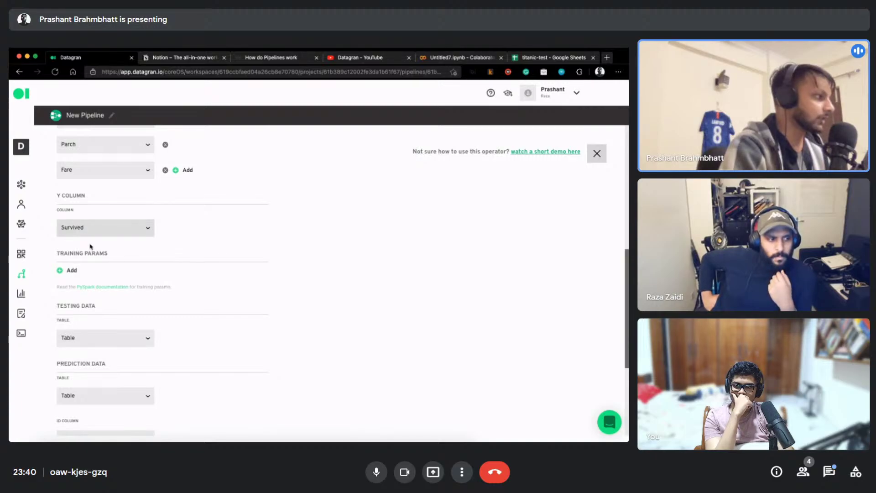
{"action": "left_click", "coordinate": [70, 271]}
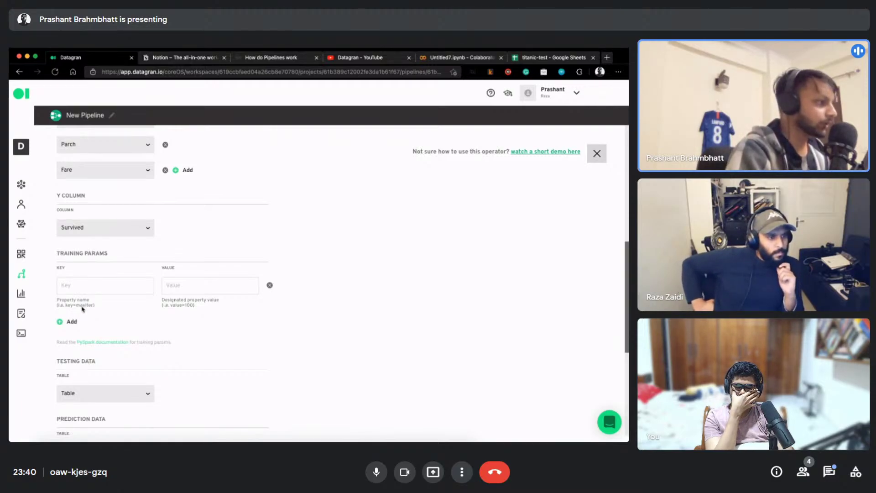
{"action": "left_click_drag", "start_coordinate": [77, 342], "coordinate": [129, 343]}
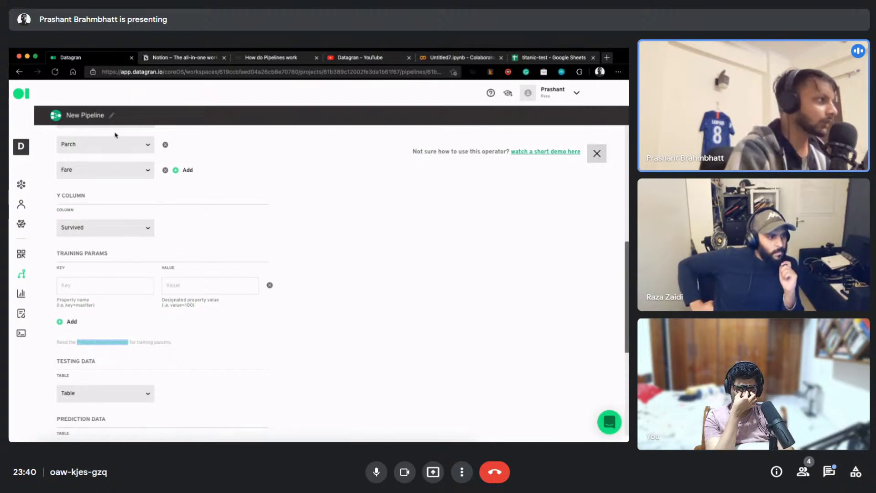
{"action": "left_click_drag", "start_coordinate": [120, 105], "coordinate": [133, 58]}
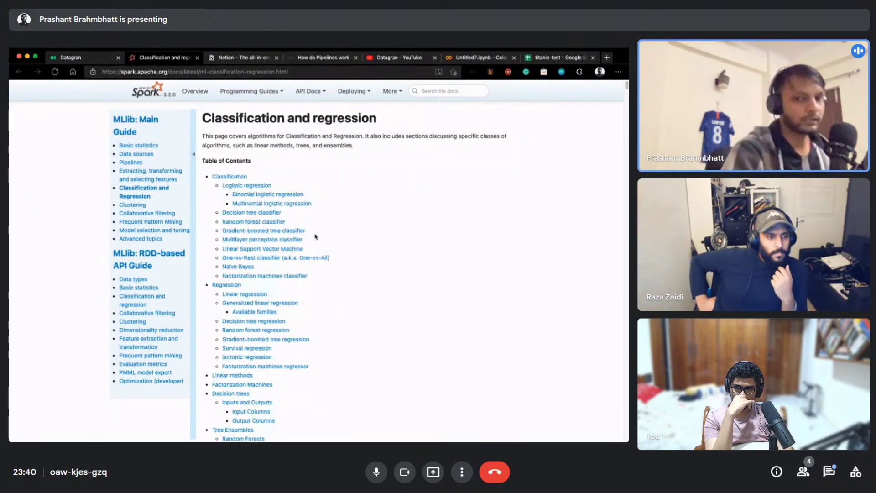
Scroll through the MLlib logistic regression example, highlighting its MaxIter parameter
{"action": "scroll", "coordinate": [368, 256], "scroll_direction": "down", "scroll_amount": 5}
{"action": "scroll", "coordinate": [369, 265], "scroll_direction": "down", "scroll_amount": 10}
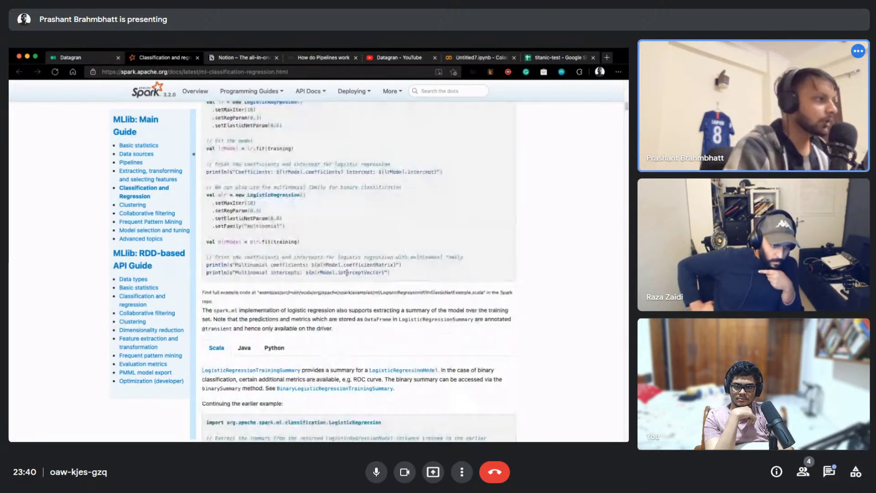
{"action": "scroll", "coordinate": [188, 273], "scroll_direction": "up", "scroll_amount": 1}
{"action": "left_click_drag", "start_coordinate": [226, 217], "coordinate": [244, 219]}
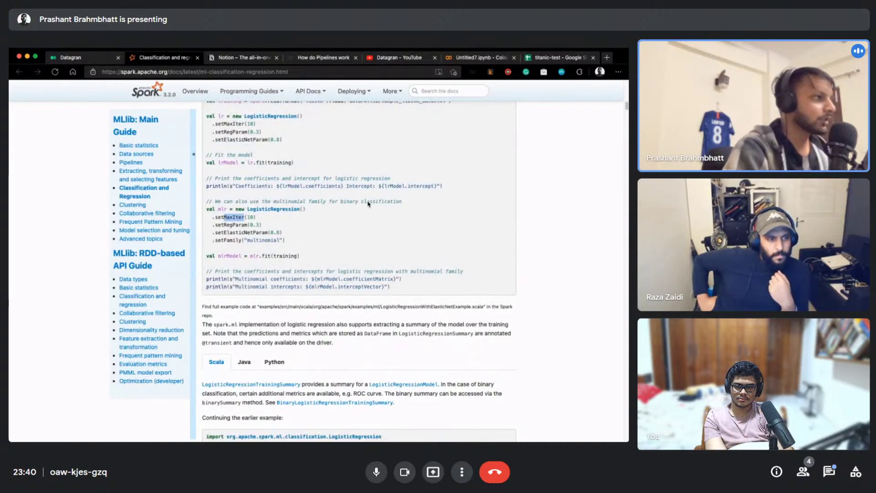
{"action": "scroll", "coordinate": [378, 238], "scroll_direction": "up", "scroll_amount": 5}
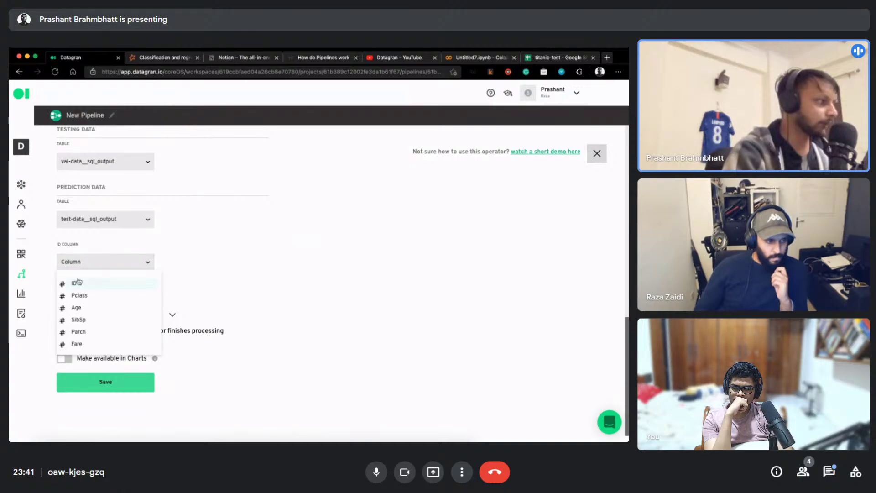
Use ID as the prediction ID column and save the rf-classifier settings
{"action": "left_click", "coordinate": [75, 284]}
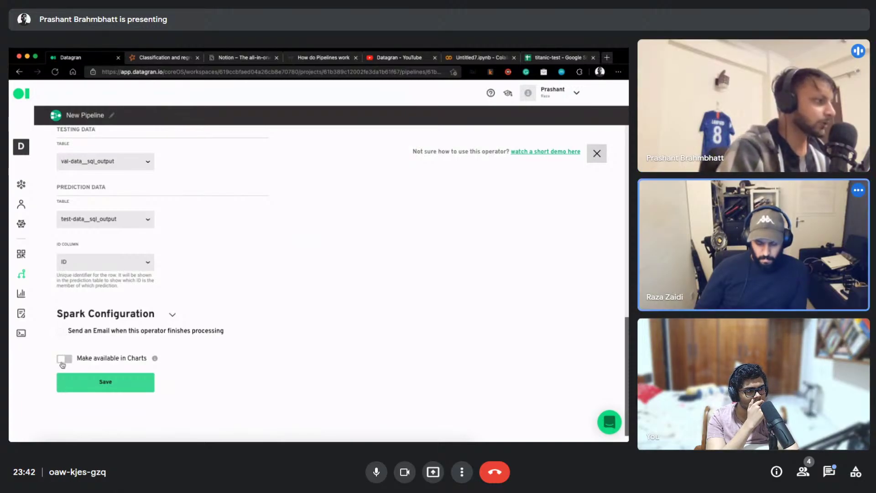
{"action": "mouse_move", "coordinate": [156, 362]}
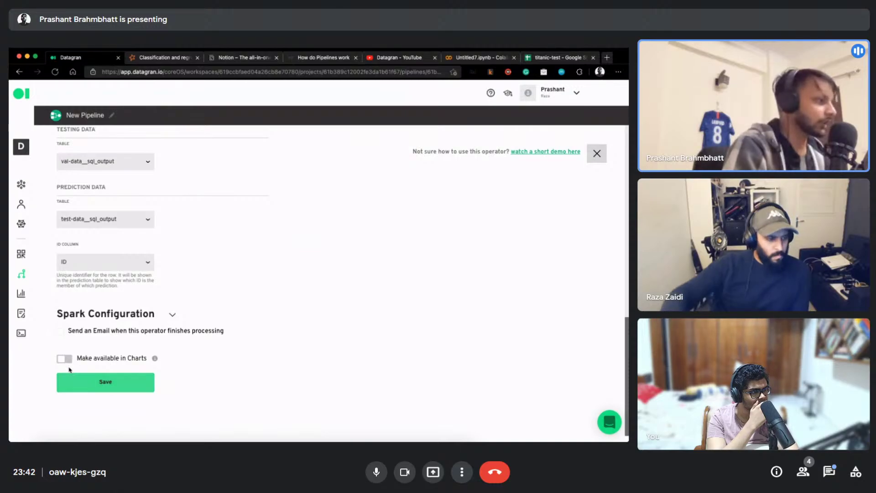
{"action": "left_click", "coordinate": [108, 384]}
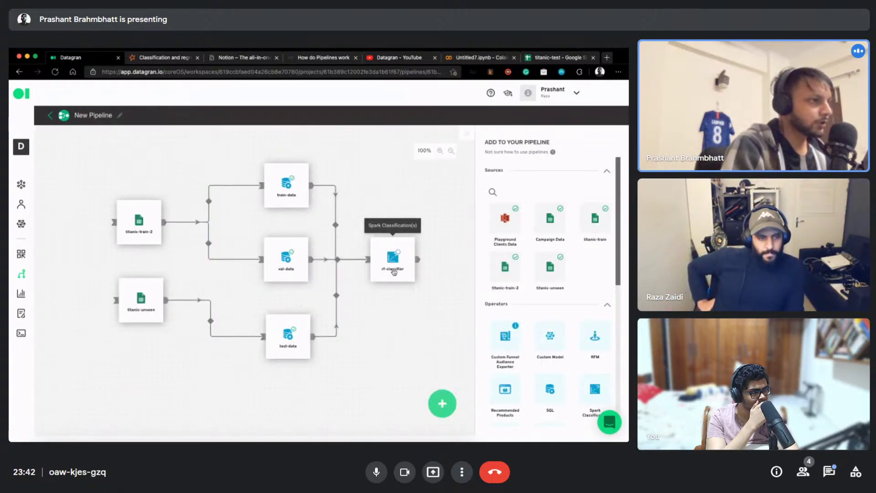
Run the rf-classifier operator and pan the pipeline canvas left
{"action": "left_click", "coordinate": [396, 246]}
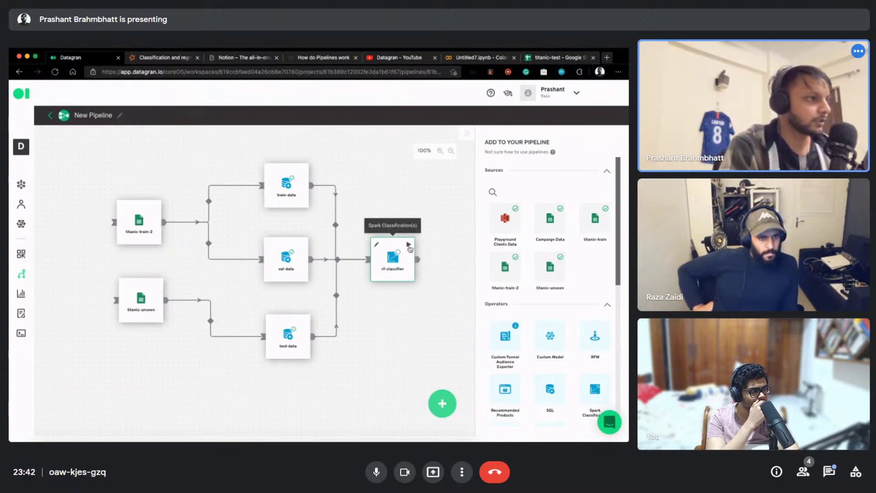
{"action": "left_click", "coordinate": [409, 247]}
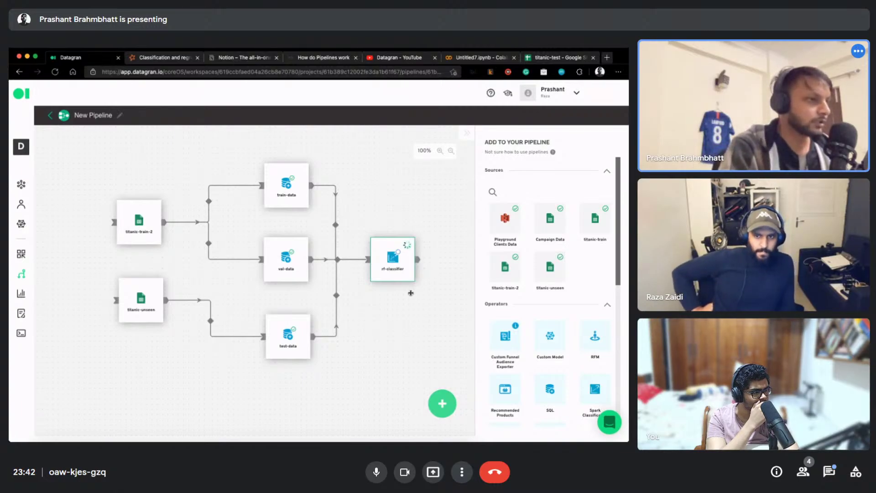
{"action": "scroll", "coordinate": [428, 279], "scroll_direction": "down", "scroll_amount": 1}
{"action": "scroll", "coordinate": [428, 279], "scroll_direction": "down", "scroll_amount": 2}
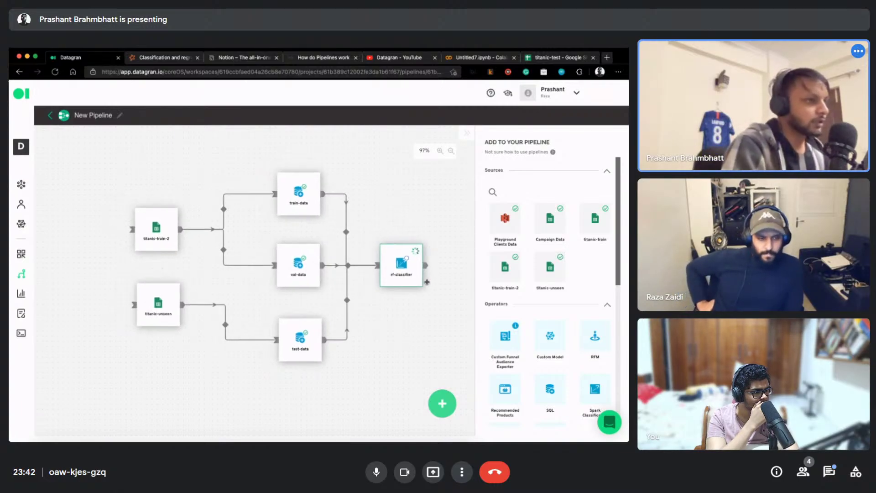
{"action": "left_click_drag", "start_coordinate": [404, 328], "coordinate": [360, 329]}
Add a new Spark Classification operator to the canvas just below rf-classifier
{"action": "scroll", "coordinate": [538, 313], "scroll_direction": "down", "scroll_amount": 3}
{"action": "scroll", "coordinate": [538, 313], "scroll_direction": "down", "scroll_amount": 3}
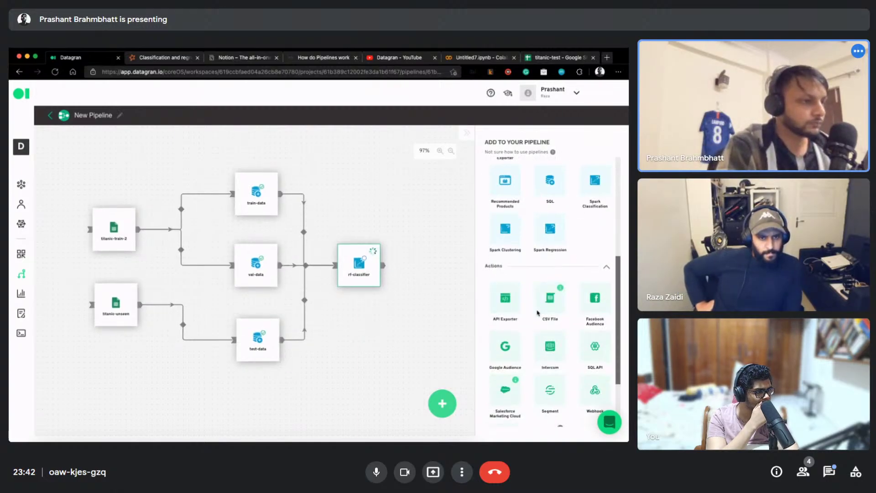
{"action": "scroll", "coordinate": [537, 313], "scroll_direction": "down", "scroll_amount": 3}
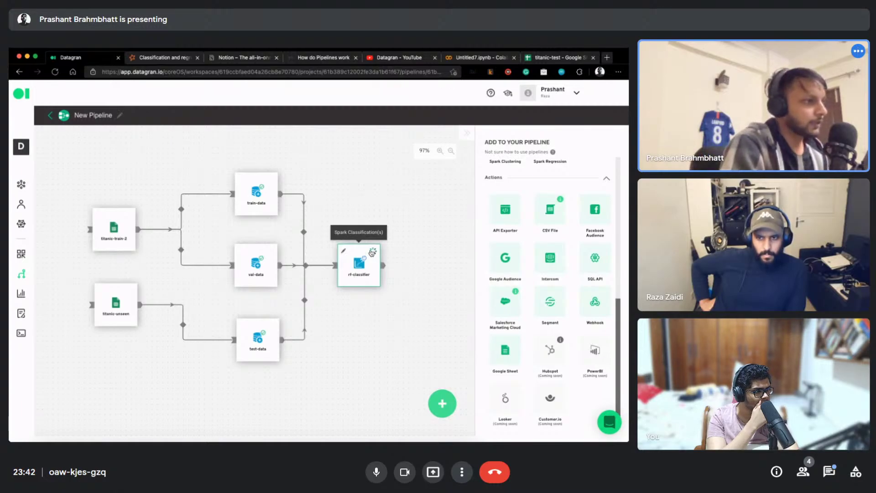
{"action": "scroll", "coordinate": [507, 312], "scroll_direction": "up", "scroll_amount": 3}
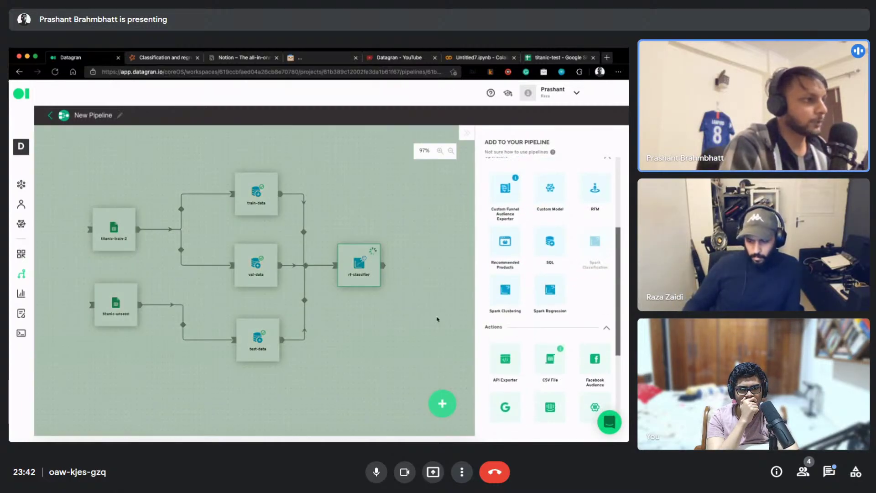
{"action": "left_click_drag", "start_coordinate": [437, 319], "coordinate": [391, 325]}
{"action": "left_click_drag", "start_coordinate": [297, 189], "coordinate": [341, 349]}
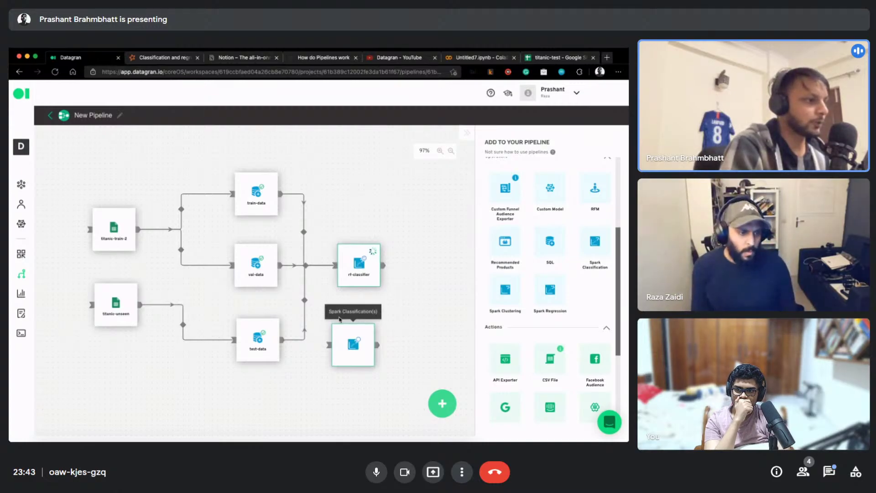
Delete the extra unnamed Spark Classification node, leaving rf-classifier as the only classifier
{"action": "left_click_drag", "start_coordinate": [347, 333], "coordinate": [357, 305]}
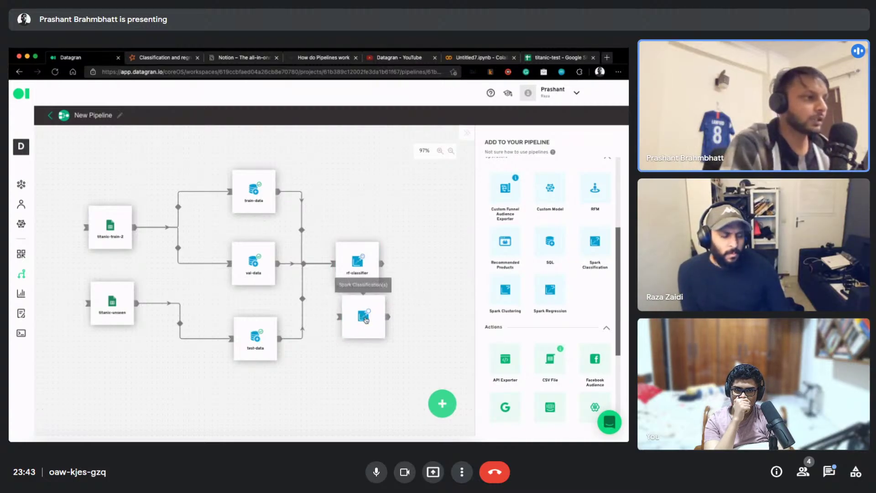
{"action": "left_click", "coordinate": [366, 320]}
{"action": "mouse_move", "coordinate": [379, 316]}
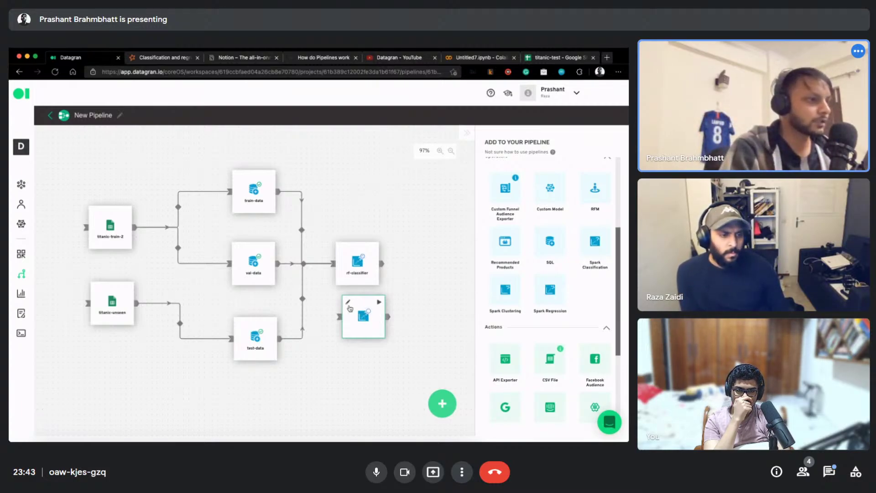
{"action": "left_click_drag", "start_coordinate": [350, 309], "coordinate": [360, 326]}
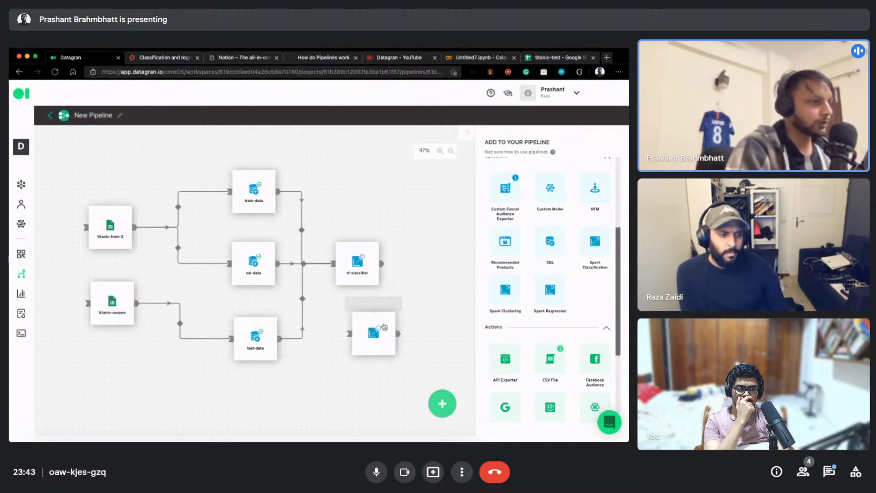
{"action": "mouse_move", "coordinate": [361, 323]}
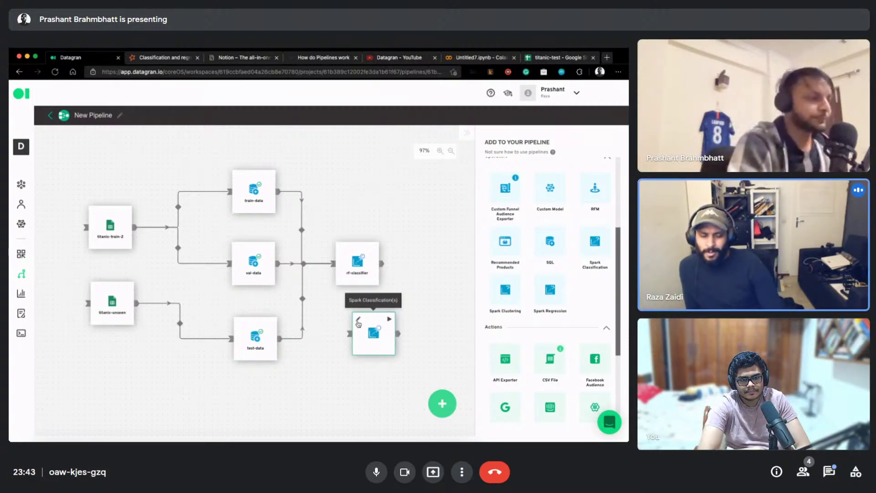
{"action": "left_click", "coordinate": [359, 321]}
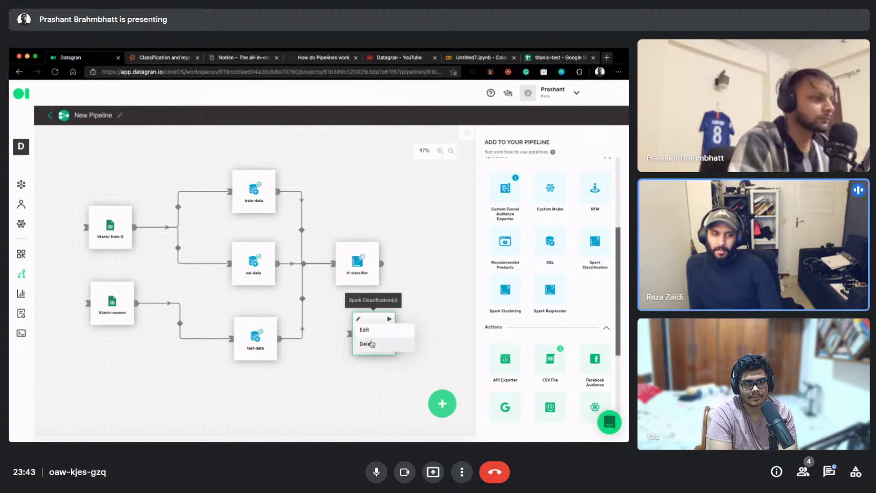
{"action": "left_click", "coordinate": [401, 343]}
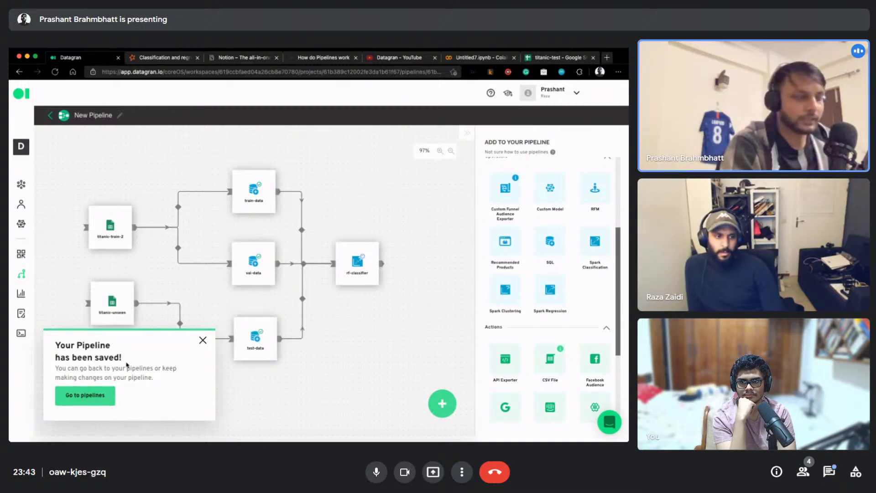
Dismiss the 'Your Pipeline has been saved!' notification and refocus the pipeline canvas
{"action": "left_click", "coordinate": [204, 342]}
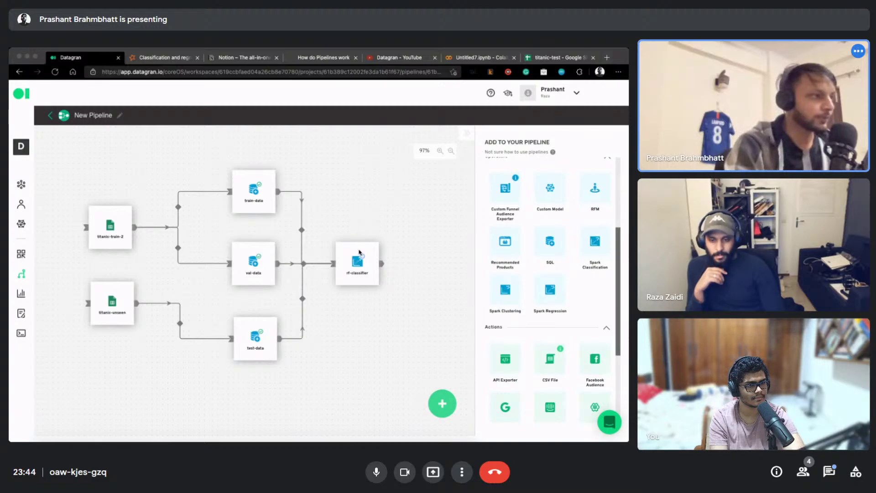
{"action": "left_click", "coordinate": [353, 261]}
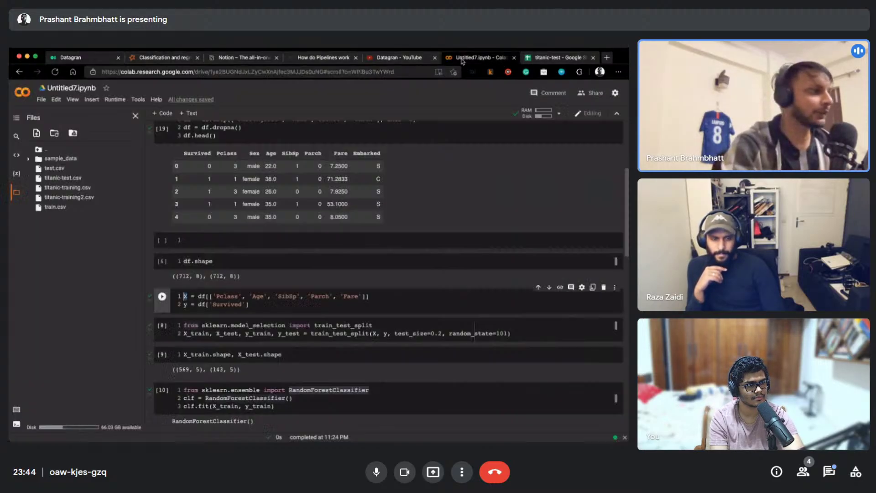
Review the titanic notebook in the Untitled7.ipynb Colab tab
{"action": "left_click", "coordinate": [479, 58]}
{"action": "scroll", "coordinate": [219, 176], "scroll_direction": "up", "scroll_amount": 4}
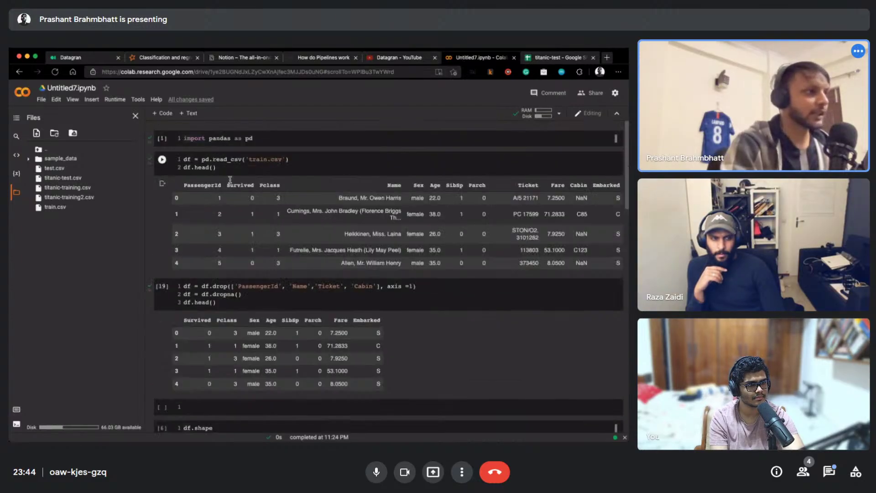
{"action": "scroll", "coordinate": [228, 199], "scroll_direction": "down", "scroll_amount": 1}
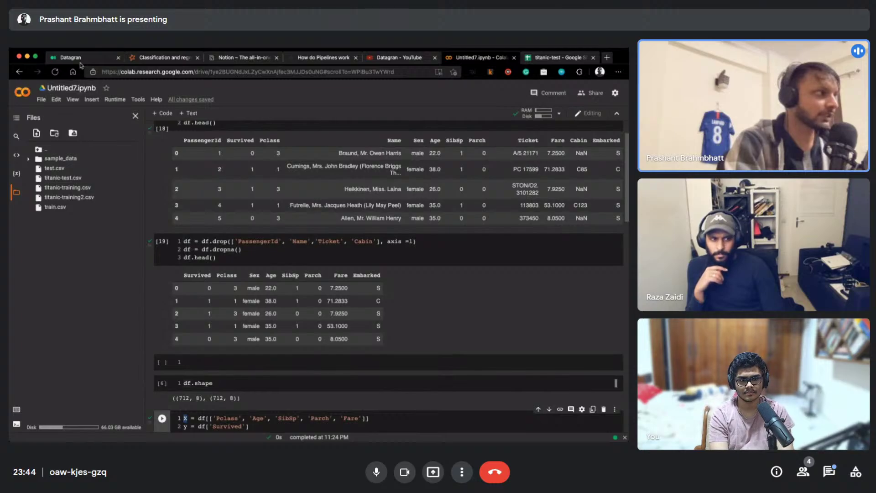
Back in Datagran, nudge rf-classifier slightly right, then start a blank browser tab
{"action": "left_click", "coordinate": [80, 59]}
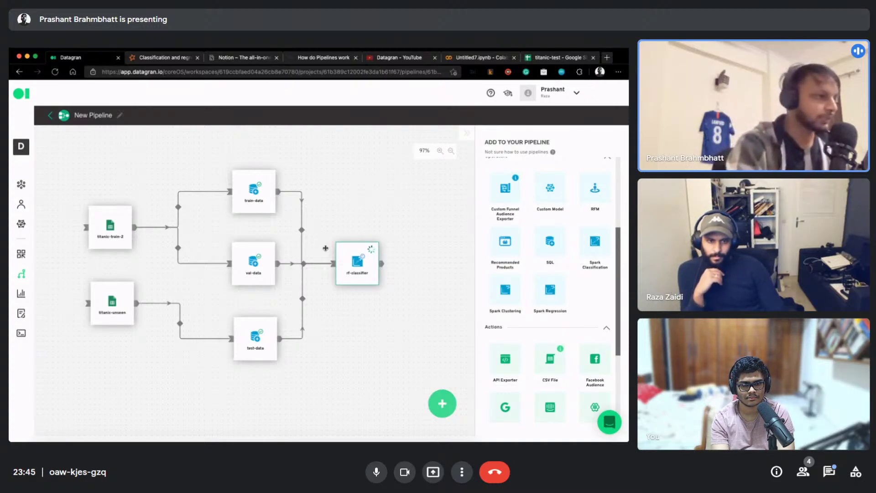
{"action": "left_click_drag", "start_coordinate": [365, 249], "coordinate": [384, 248]}
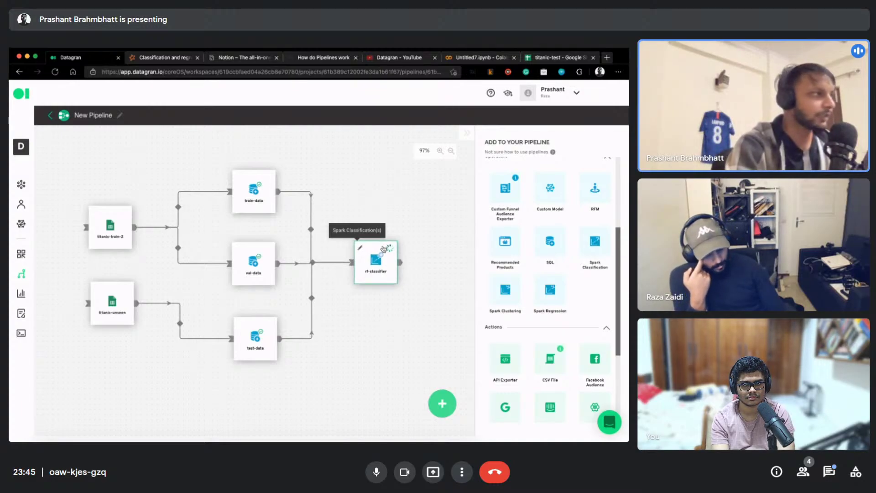
{"action": "left_click", "coordinate": [605, 58]}
Load datagran.io and scroll down to the customer logos and 'Easily connect' section
{"action": "type", "text": "datagran.io"}
{"action": "key", "text": "Return"}
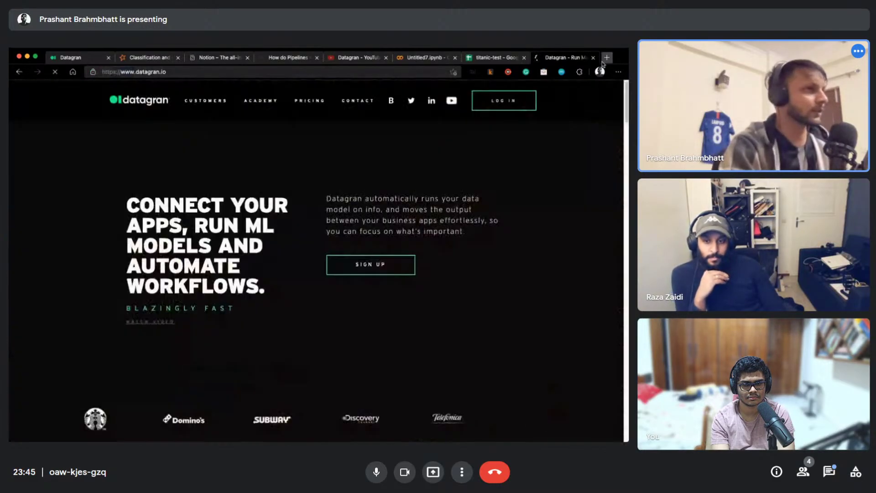
{"action": "scroll", "coordinate": [366, 201], "scroll_direction": "down", "scroll_amount": 4}
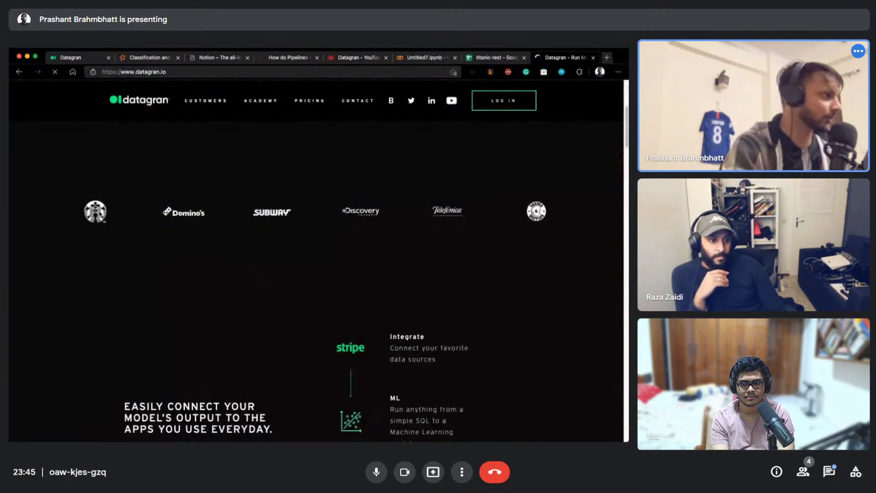
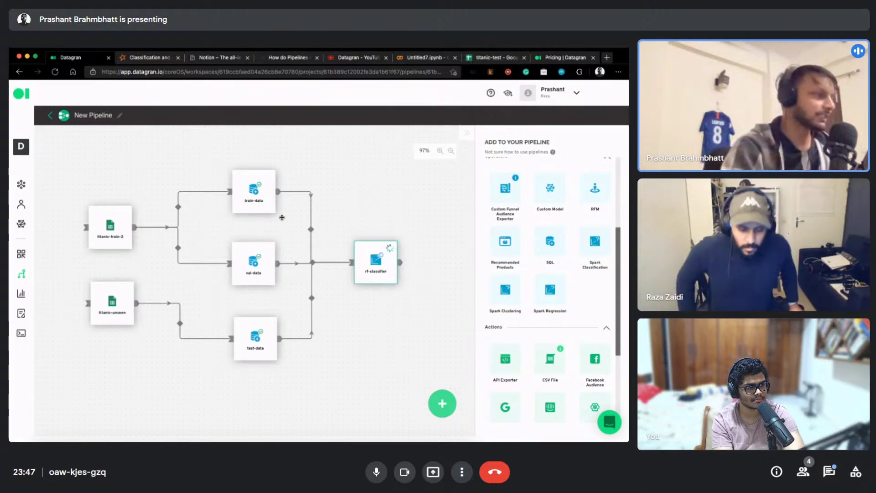
Bring up Datagran's Plans & Pricing page
{"action": "scroll", "coordinate": [364, 212], "scroll_direction": "up", "scroll_amount": 1}
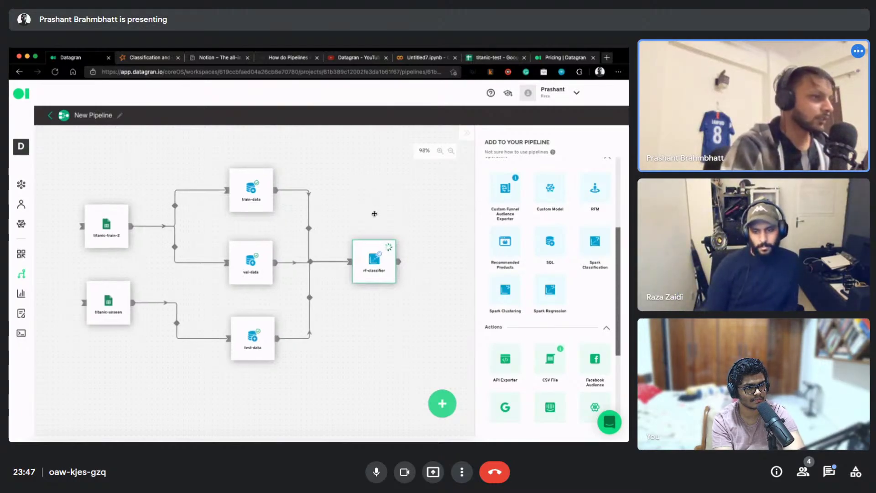
{"action": "scroll", "coordinate": [533, 260], "scroll_direction": "down", "scroll_amount": 4}
{"action": "scroll", "coordinate": [539, 267], "scroll_direction": "down", "scroll_amount": 2}
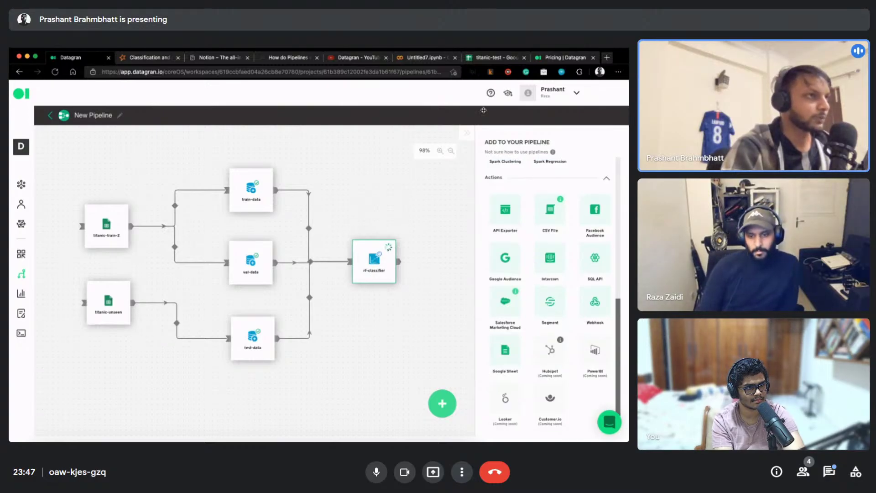
{"action": "left_click", "coordinate": [551, 58]}
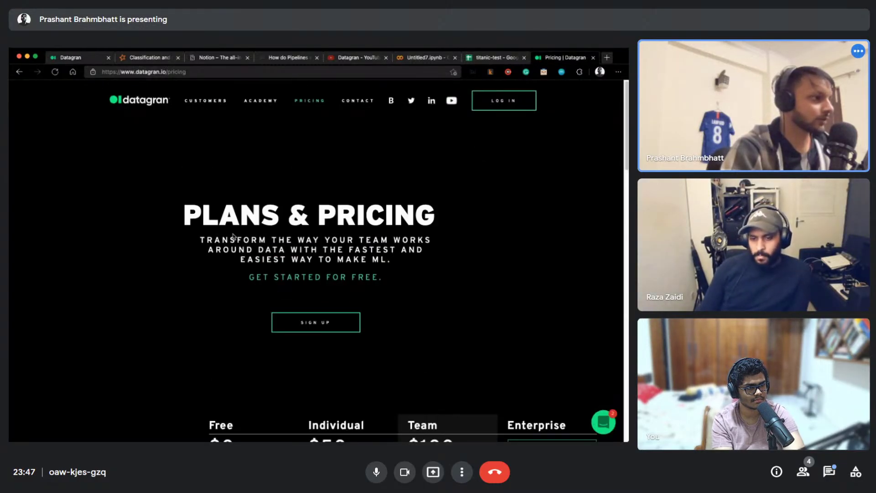
Scroll through the pricing plans table and back up, then go to Datagran's Academy
{"action": "scroll", "coordinate": [456, 244], "scroll_direction": "down", "scroll_amount": 7}
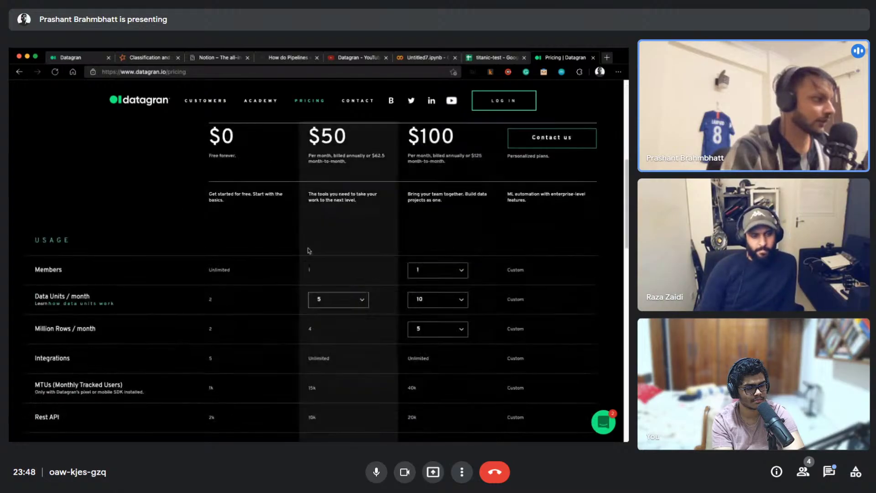
{"action": "scroll", "coordinate": [137, 266], "scroll_direction": "down", "scroll_amount": 5}
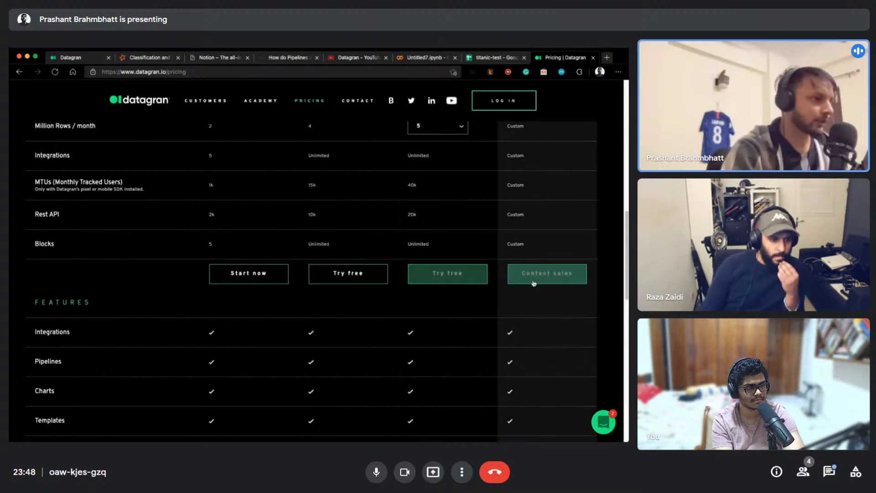
{"action": "scroll", "coordinate": [239, 309], "scroll_direction": "down", "scroll_amount": 4}
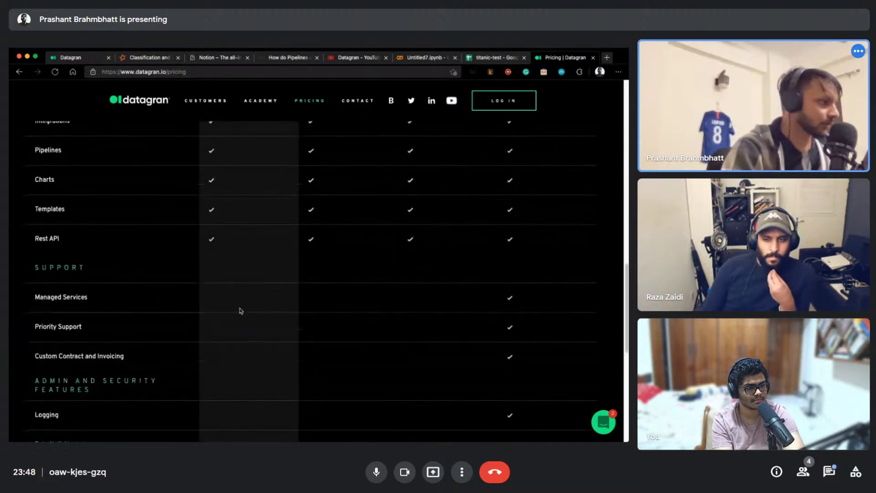
{"action": "scroll", "coordinate": [240, 311], "scroll_direction": "down", "scroll_amount": 5}
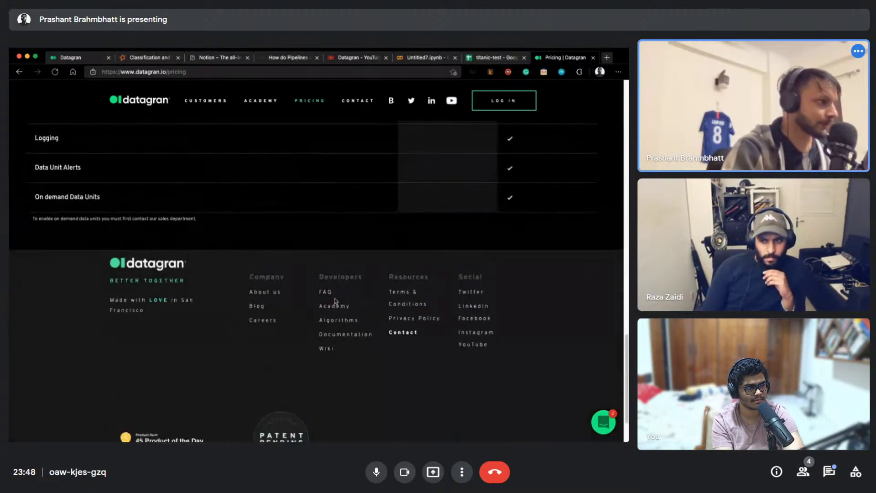
{"action": "scroll", "coordinate": [352, 299], "scroll_direction": "up", "scroll_amount": 9}
{"action": "scroll", "coordinate": [352, 299], "scroll_direction": "up", "scroll_amount": 8}
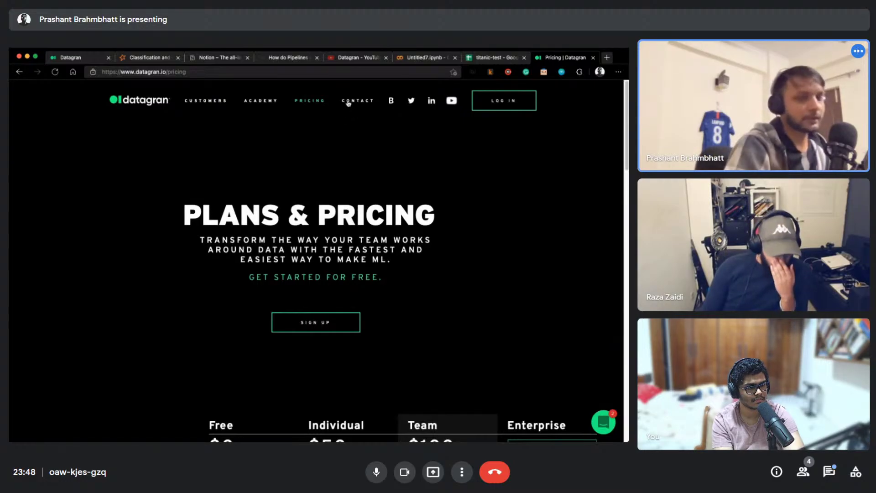
{"action": "left_click", "coordinate": [270, 102]}
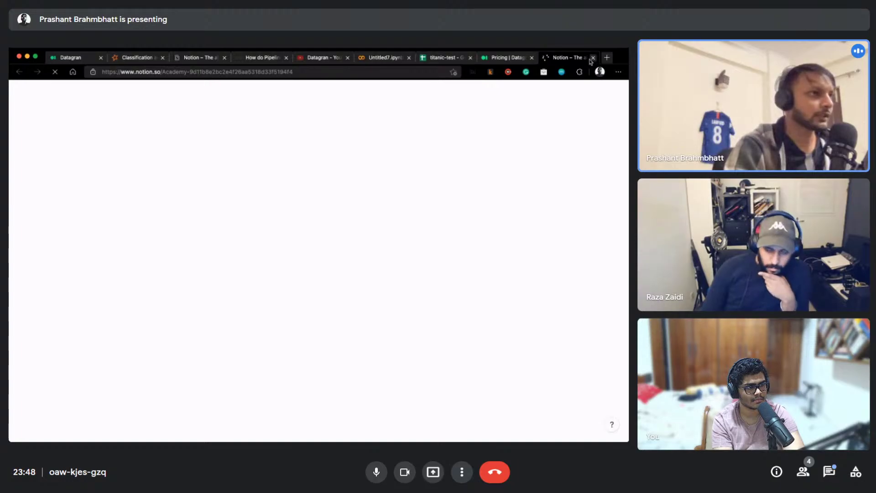
Reopen Datagran's Academy page and scroll down to its Case Studies
{"action": "left_click", "coordinate": [594, 58]}
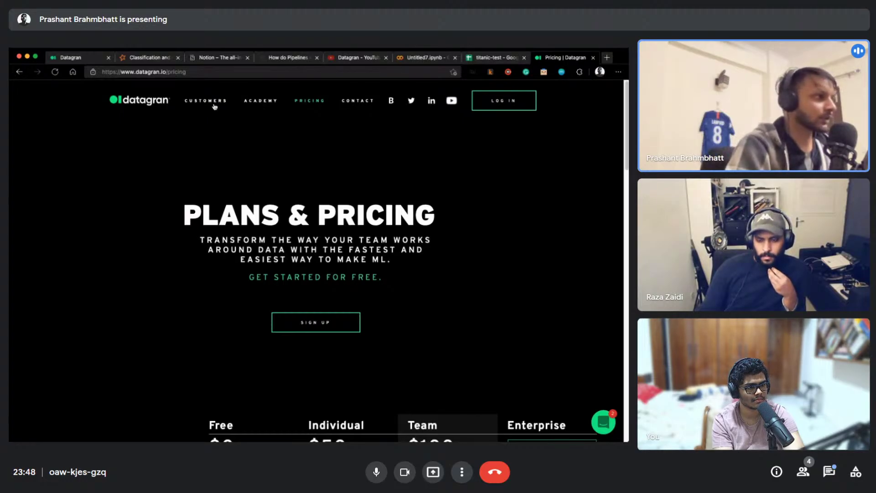
{"action": "left_click", "coordinate": [247, 101]}
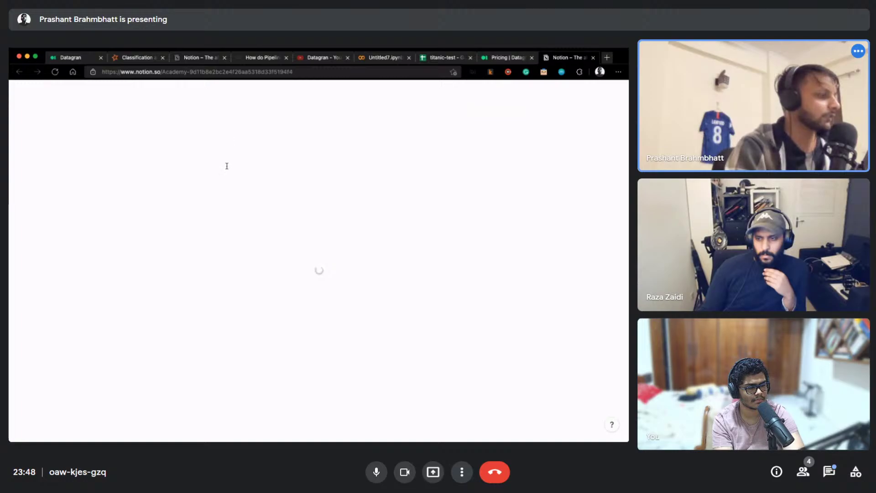
{"action": "scroll", "coordinate": [195, 212], "scroll_direction": "down", "scroll_amount": 4}
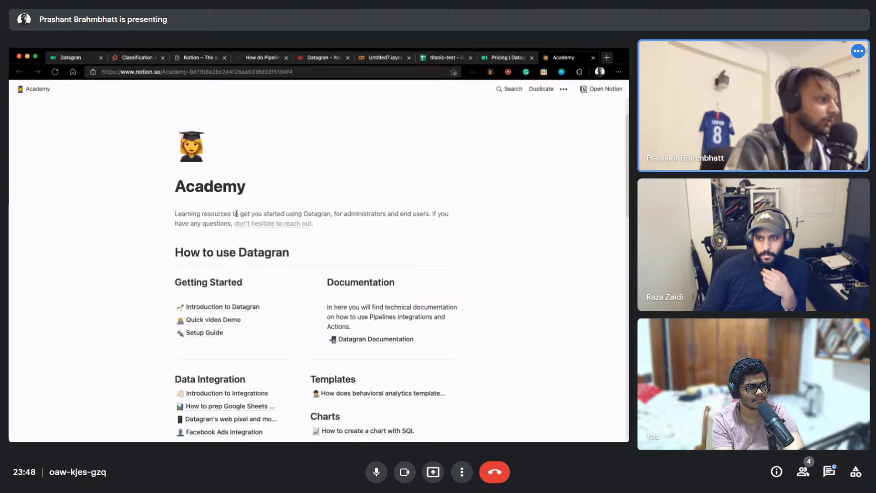
{"action": "scroll", "coordinate": [235, 232], "scroll_direction": "down", "scroll_amount": 7}
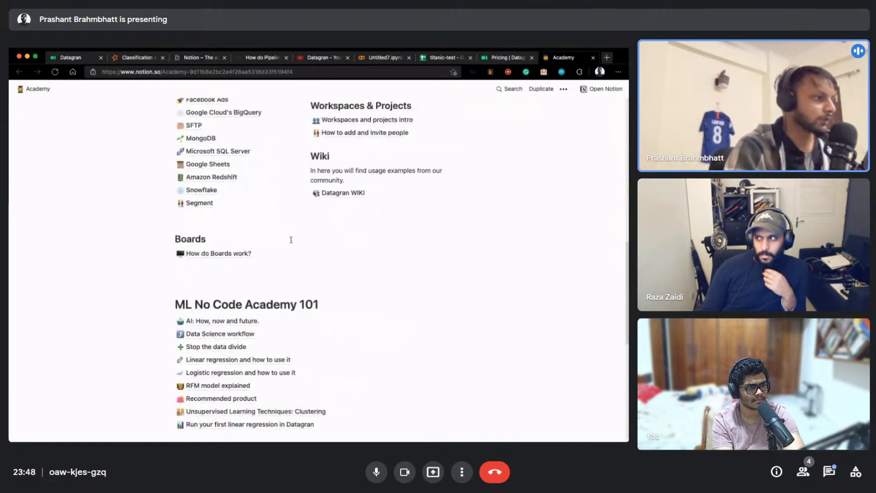
{"action": "scroll", "coordinate": [291, 246], "scroll_direction": "down", "scroll_amount": 7}
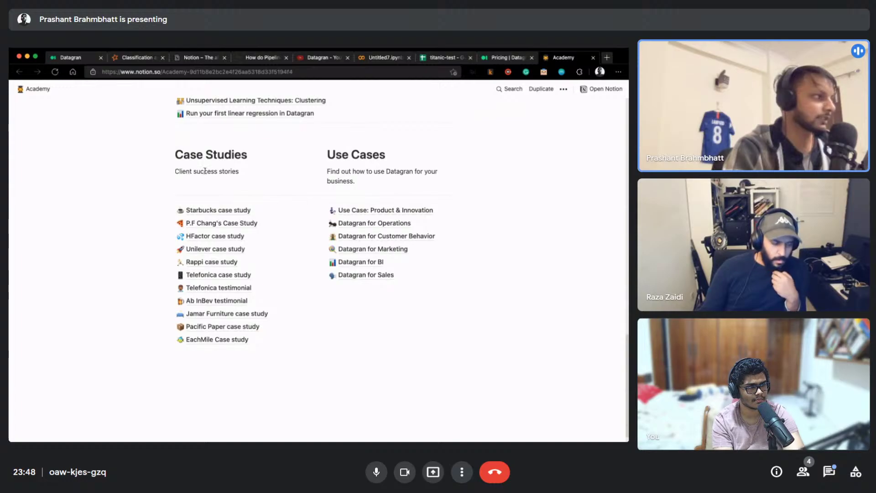
Read through the Starbucks case study
{"action": "left_click", "coordinate": [210, 210]}
{"action": "scroll", "coordinate": [210, 215], "scroll_direction": "down", "scroll_amount": 3}
{"action": "scroll", "coordinate": [258, 202], "scroll_direction": "down", "scroll_amount": 5}
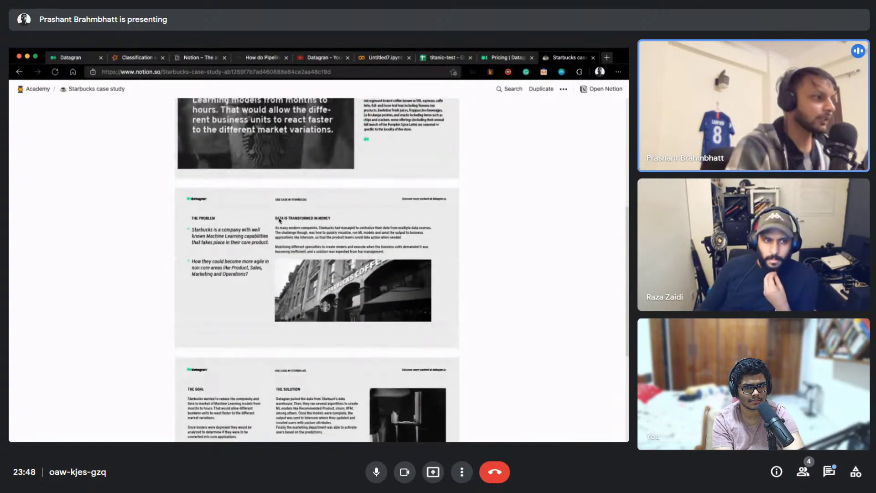
{"action": "scroll", "coordinate": [279, 220], "scroll_direction": "up", "scroll_amount": 1}
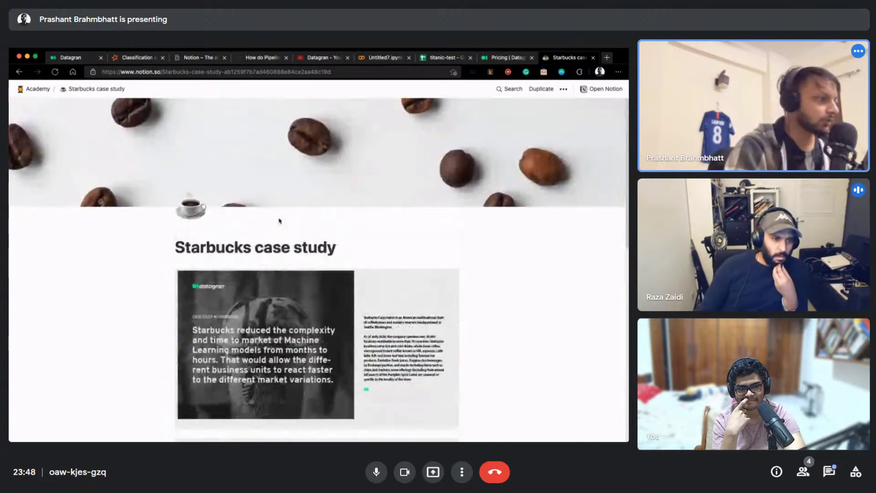
{"action": "scroll", "coordinate": [280, 221], "scroll_direction": "down", "scroll_amount": 2}
Return to the main Academy page and scroll through its learning resources
{"action": "left_click", "coordinate": [41, 90]}
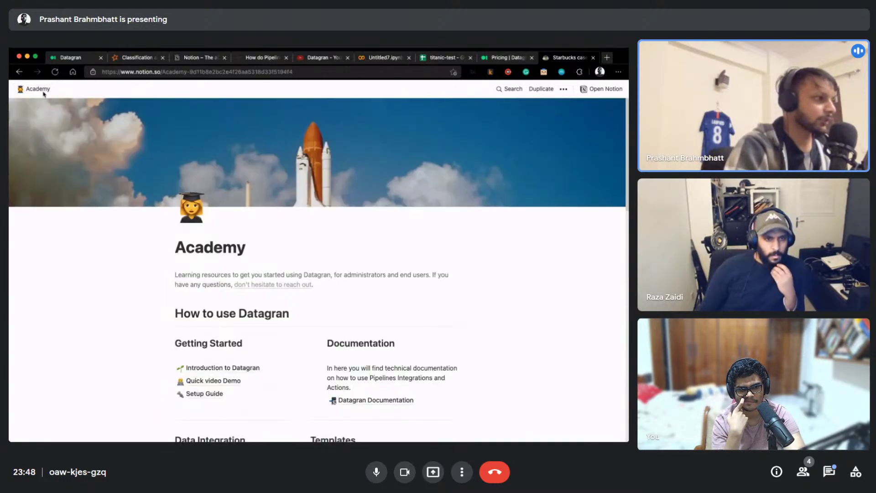
{"action": "scroll", "coordinate": [288, 287], "scroll_direction": "down", "scroll_amount": 10}
{"action": "scroll", "coordinate": [288, 286], "scroll_direction": "down", "scroll_amount": 4}
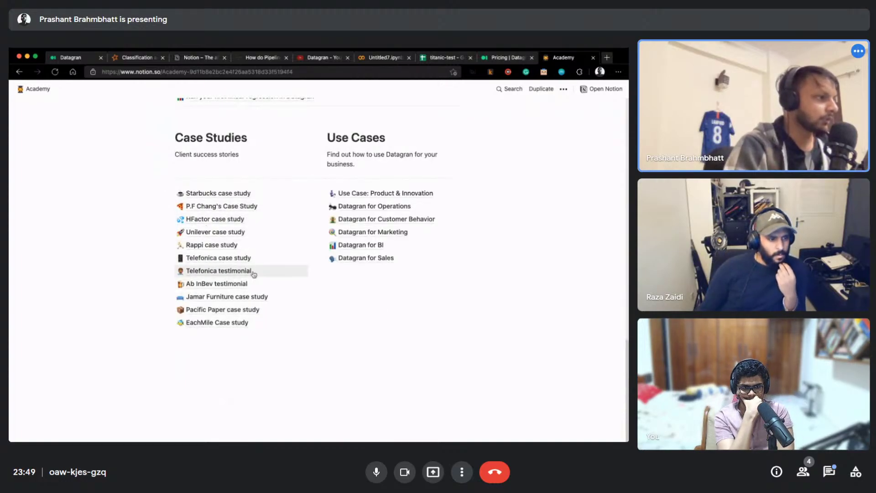
{"action": "scroll", "coordinate": [293, 268], "scroll_direction": "up", "scroll_amount": 1}
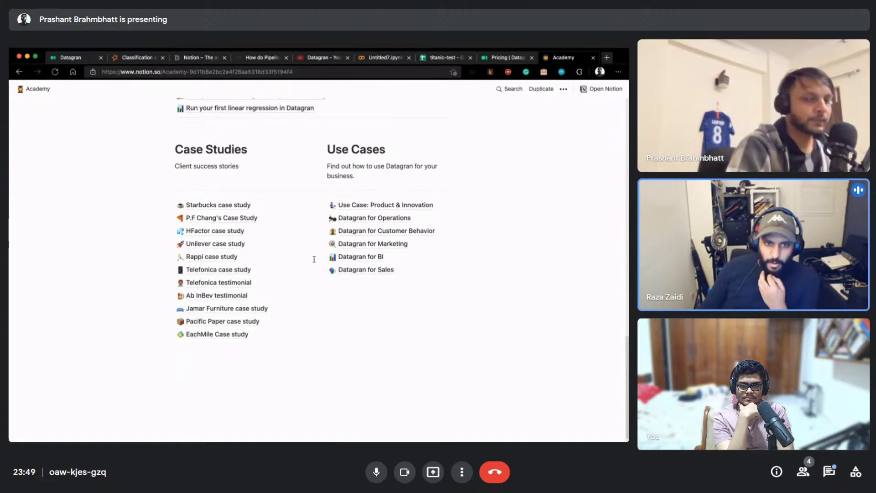
{"action": "scroll", "coordinate": [314, 259], "scroll_direction": "up", "scroll_amount": 4}
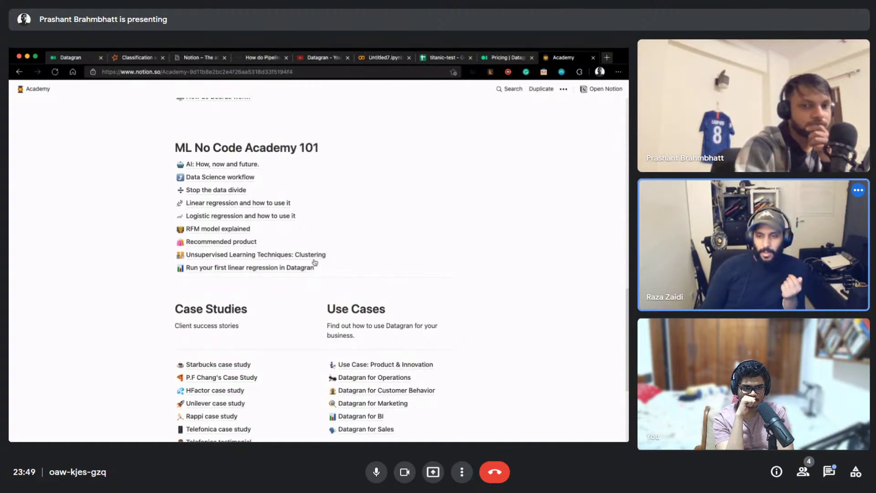
{"action": "scroll", "coordinate": [315, 262], "scroll_direction": "up", "scroll_amount": 5}
{"action": "scroll", "coordinate": [314, 262], "scroll_direction": "up", "scroll_amount": 8}
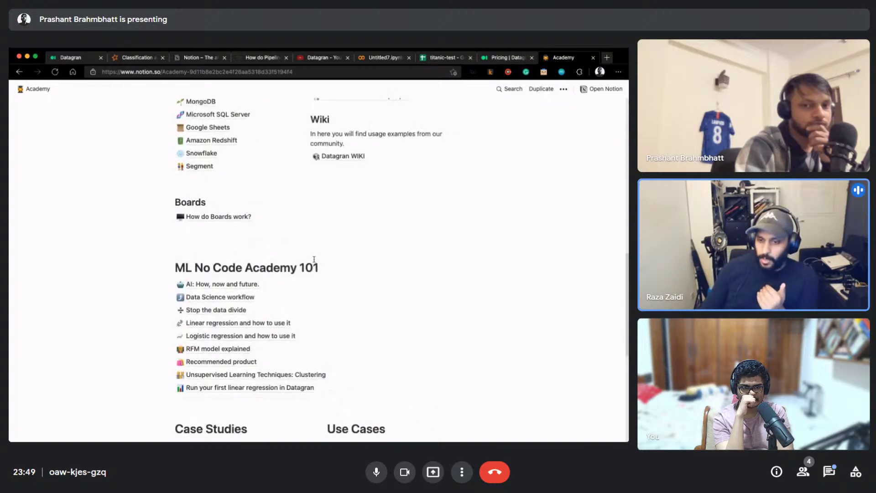
{"action": "scroll", "coordinate": [314, 262], "scroll_direction": "up", "scroll_amount": 12}
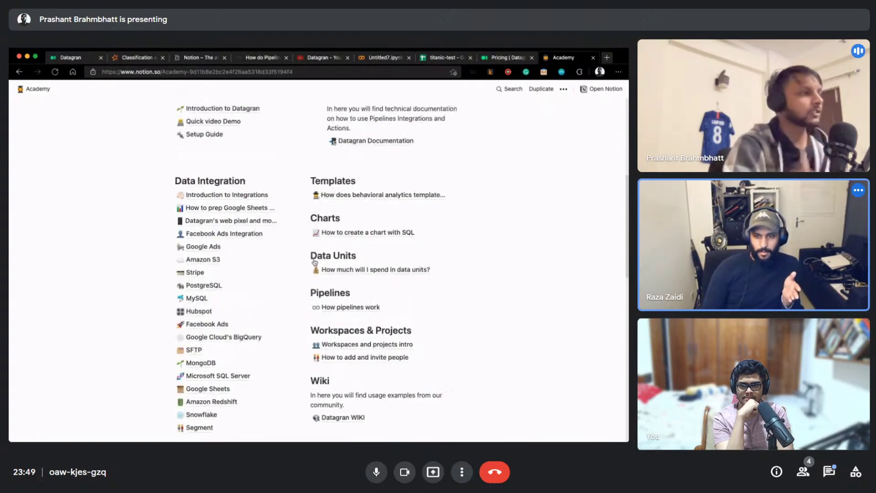
Return to the titanic New Pipeline editor in Datagran
{"action": "left_click", "coordinate": [64, 61]}
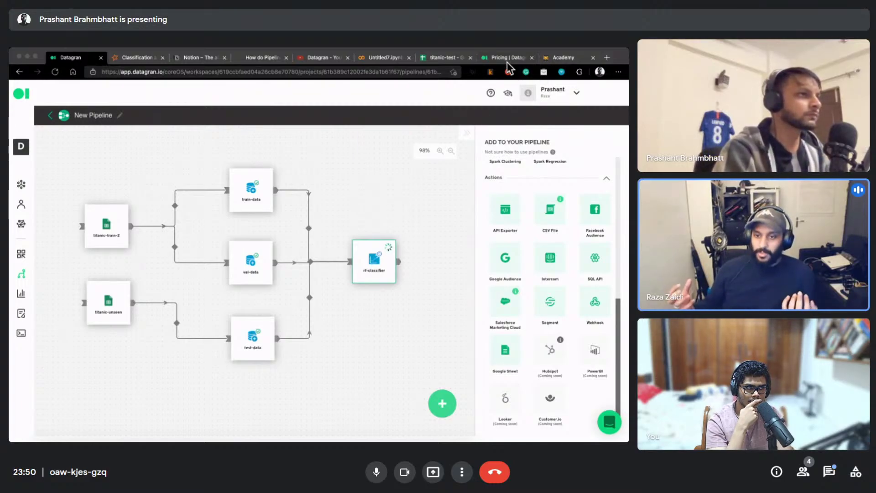
{"action": "left_click", "coordinate": [596, 58]}
{"action": "left_click", "coordinate": [595, 58]}
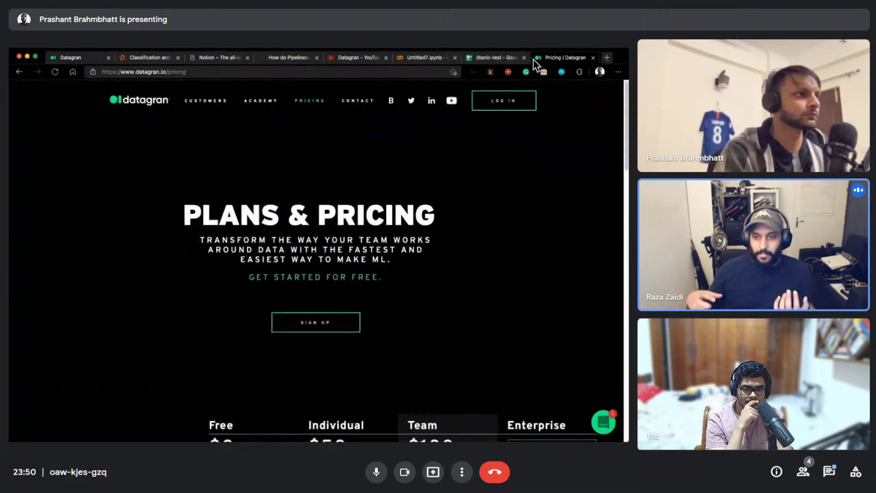
{"action": "left_click", "coordinate": [212, 102]}
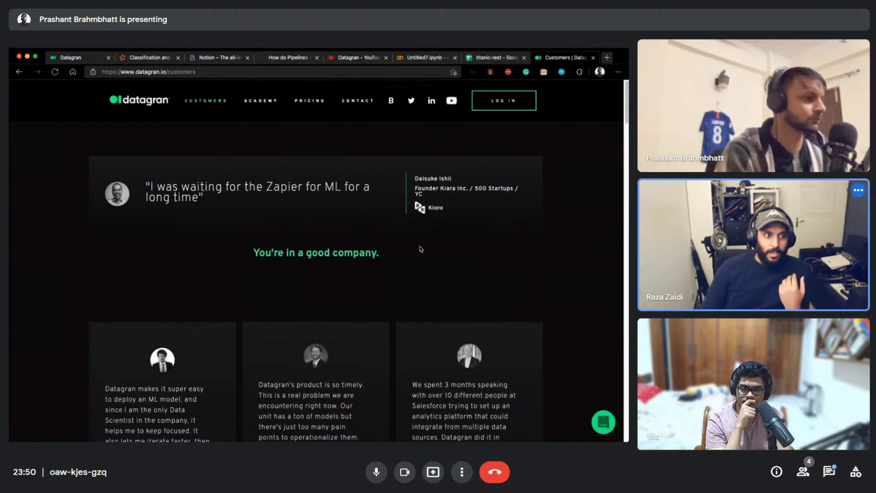
{"action": "scroll", "coordinate": [426, 249], "scroll_direction": "down", "scroll_amount": 4}
{"action": "scroll", "coordinate": [426, 249], "scroll_direction": "down", "scroll_amount": 3}
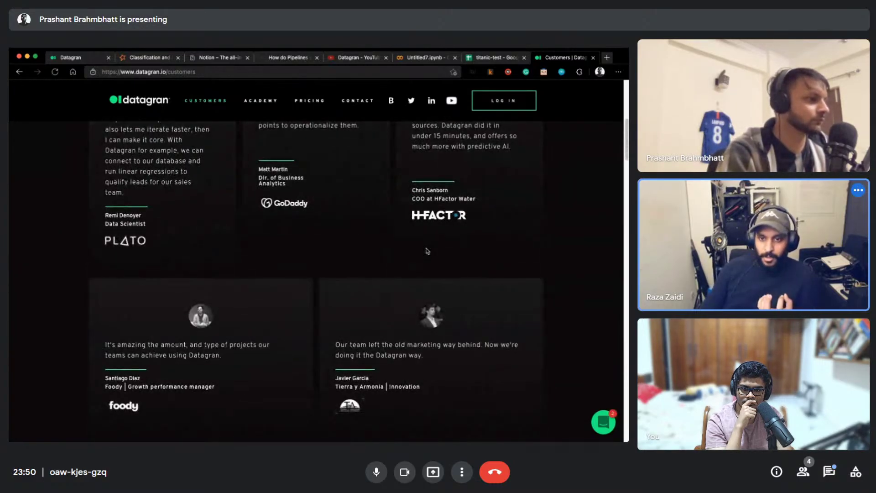
{"action": "scroll", "coordinate": [427, 251], "scroll_direction": "down", "scroll_amount": 3}
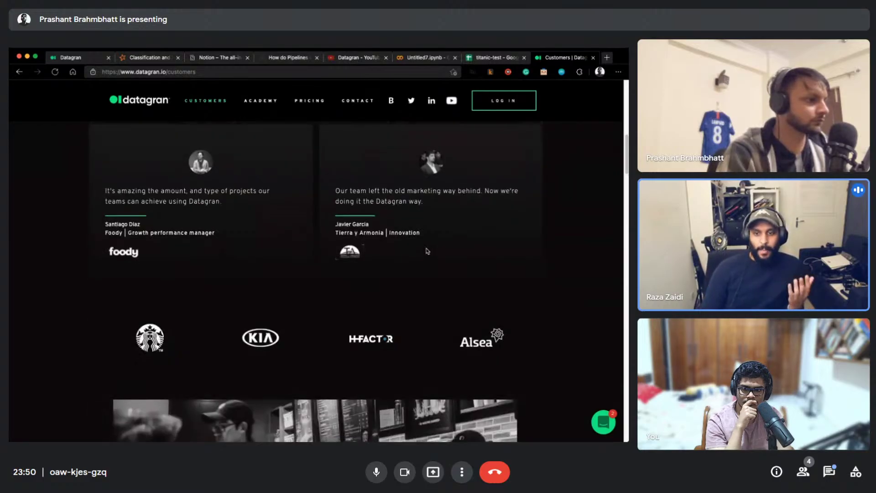
{"action": "scroll", "coordinate": [427, 251], "scroll_direction": "down", "scroll_amount": 7}
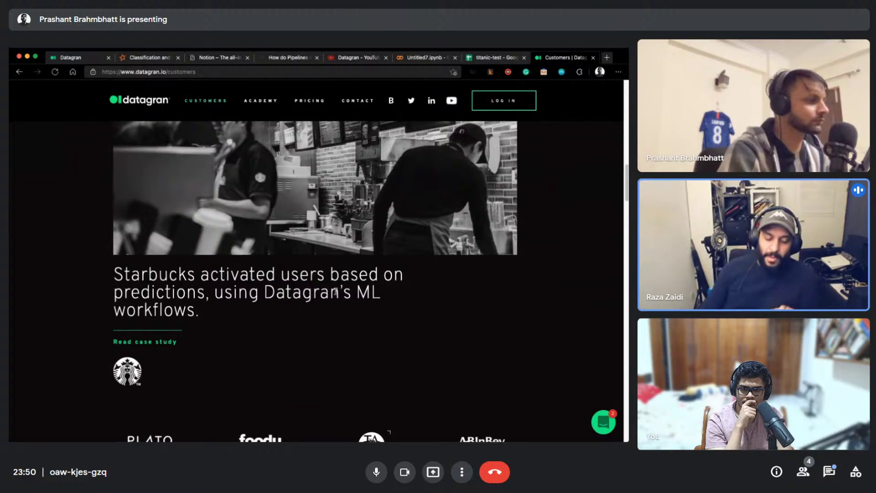
{"action": "scroll", "coordinate": [343, 292], "scroll_direction": "down", "scroll_amount": 3}
{"action": "scroll", "coordinate": [345, 293], "scroll_direction": "down", "scroll_amount": 7}
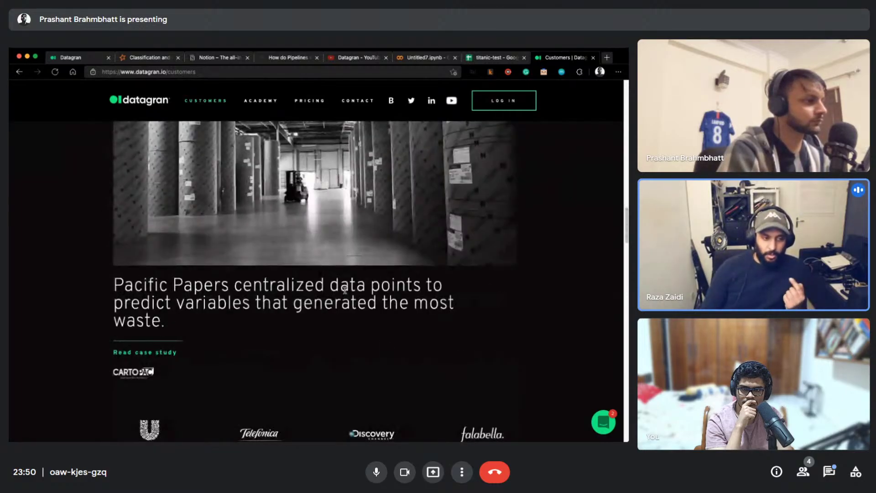
{"action": "scroll", "coordinate": [345, 293], "scroll_direction": "down", "scroll_amount": 4}
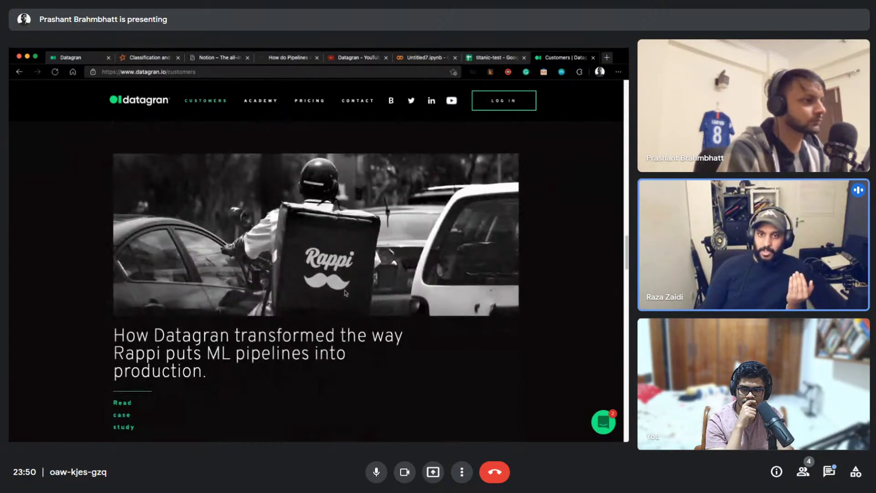
{"action": "scroll", "coordinate": [345, 294], "scroll_direction": "down", "scroll_amount": 10}
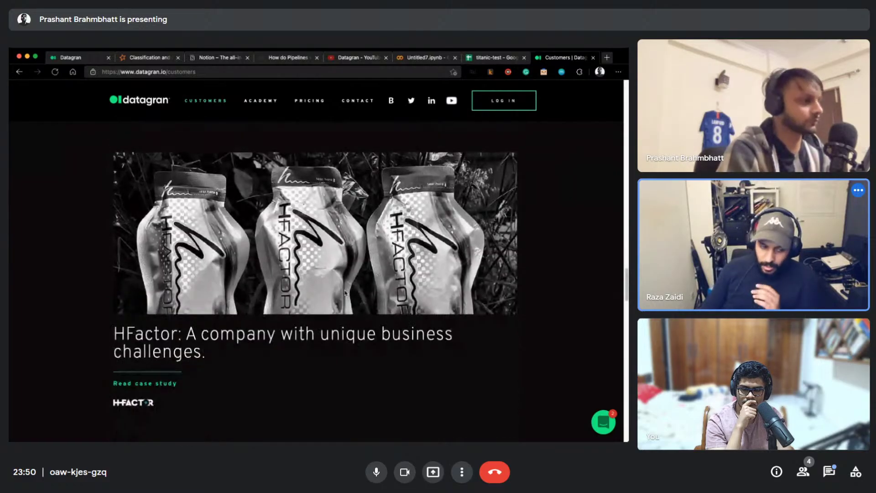
{"action": "scroll", "coordinate": [345, 294], "scroll_direction": "down", "scroll_amount": 6}
{"action": "scroll", "coordinate": [346, 294], "scroll_direction": "down", "scroll_amount": 10}
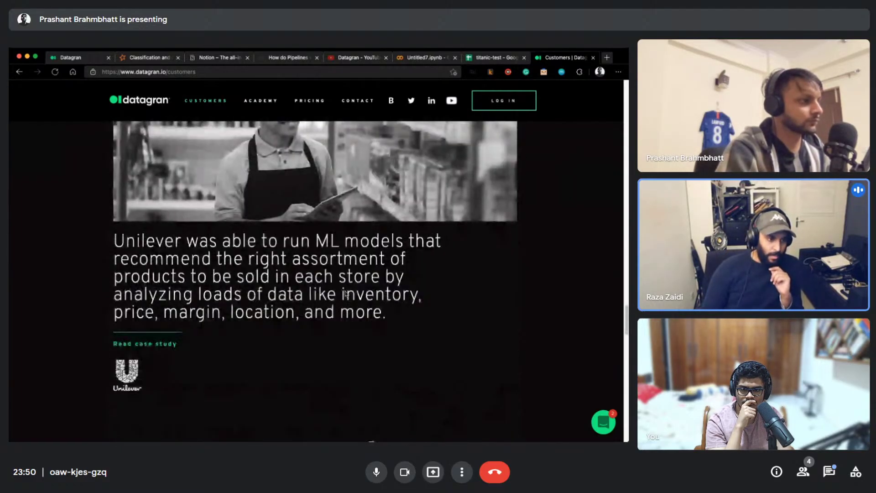
{"action": "scroll", "coordinate": [345, 294], "scroll_direction": "down", "scroll_amount": 10}
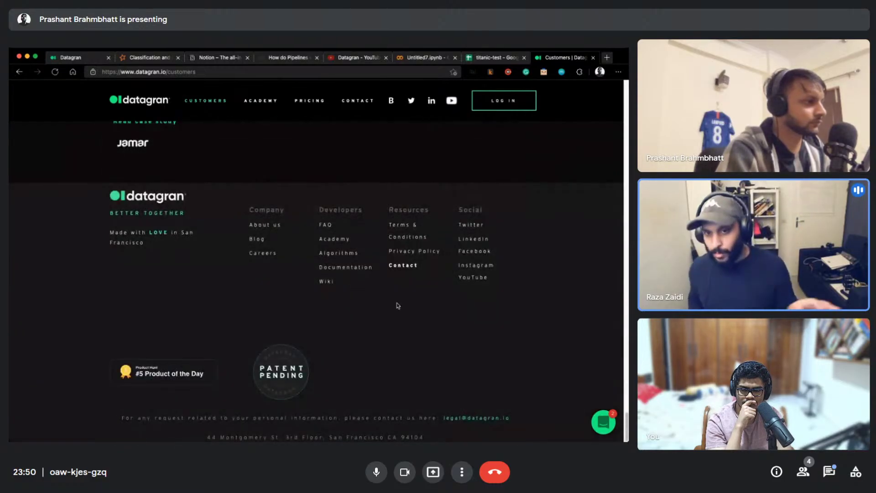
{"action": "scroll", "coordinate": [346, 294], "scroll_direction": "up", "scroll_amount": 3}
{"action": "scroll", "coordinate": [396, 305], "scroll_direction": "up", "scroll_amount": 15}
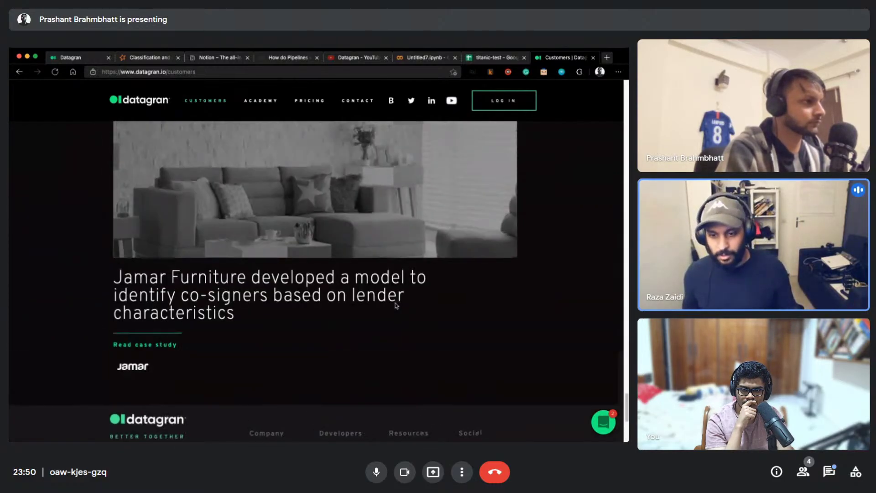
{"action": "scroll", "coordinate": [396, 306], "scroll_direction": "up", "scroll_amount": 5}
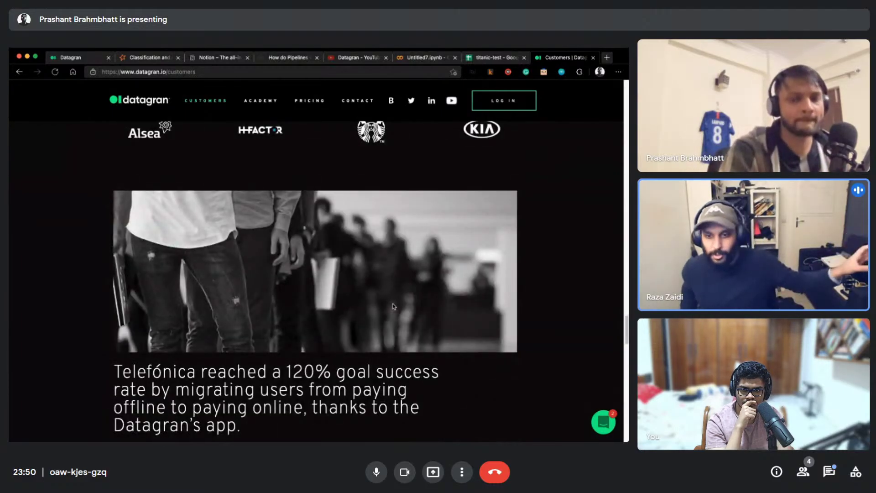
{"action": "scroll", "coordinate": [394, 306], "scroll_direction": "up", "scroll_amount": 7}
{"action": "scroll", "coordinate": [394, 306], "scroll_direction": "up", "scroll_amount": 15}
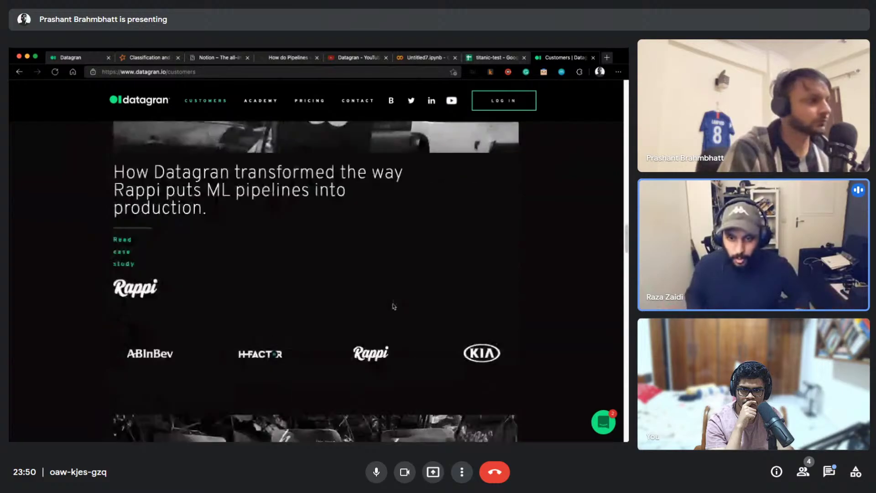
{"action": "scroll", "coordinate": [394, 307], "scroll_direction": "up", "scroll_amount": 7}
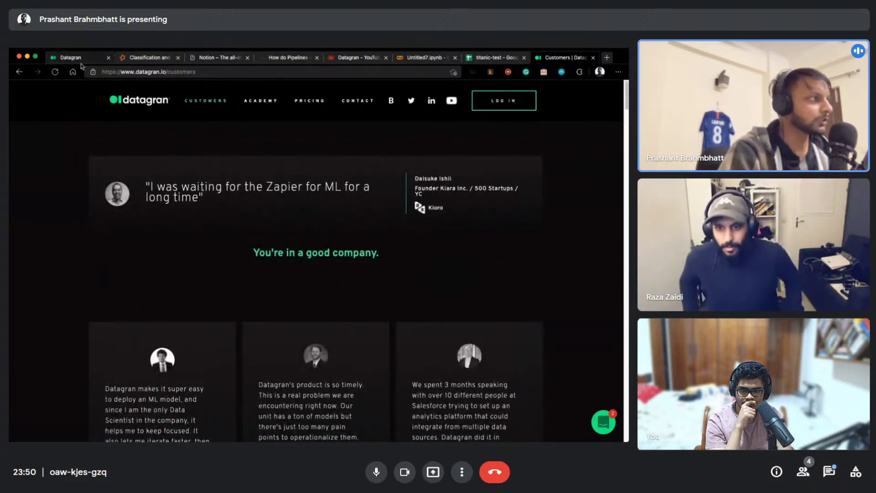
Go back to the titanic pipeline and reveal its save, schedule and run options
{"action": "left_click", "coordinate": [68, 57]}
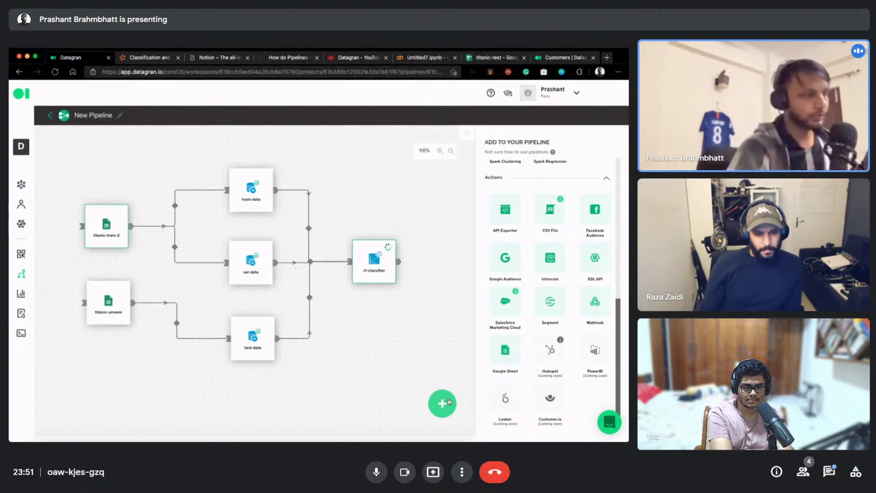
{"action": "left_click", "coordinate": [455, 409]}
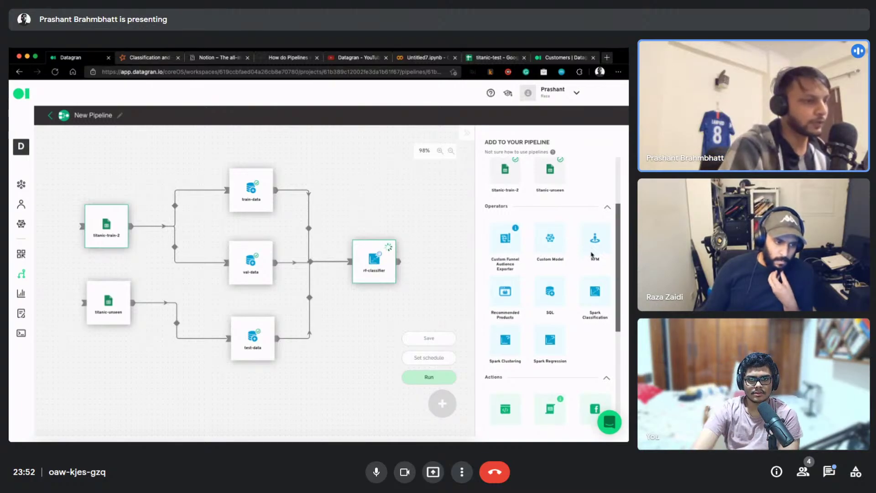
{"action": "scroll", "coordinate": [592, 254], "scroll_direction": "down", "scroll_amount": 5}
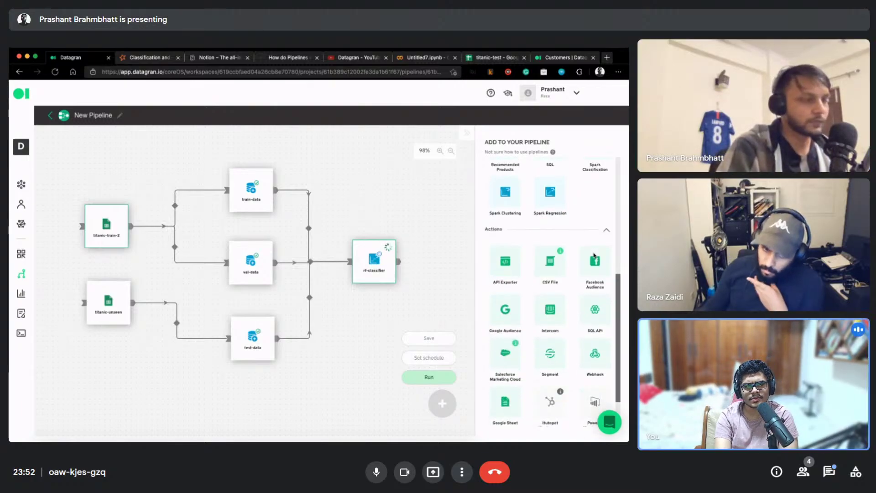
{"action": "scroll", "coordinate": [592, 254], "scroll_direction": "up", "scroll_amount": 2}
{"action": "scroll", "coordinate": [592, 255], "scroll_direction": "up", "scroll_amount": 6}
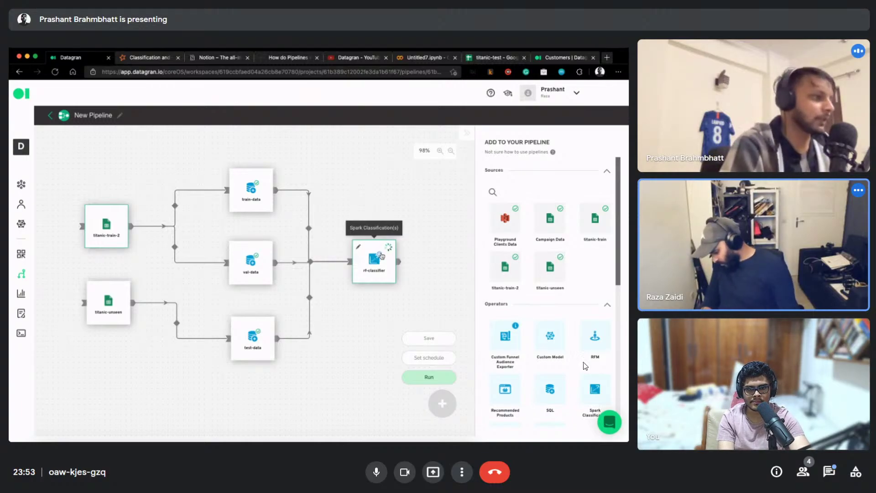
{"action": "left_click", "coordinate": [405, 473]}
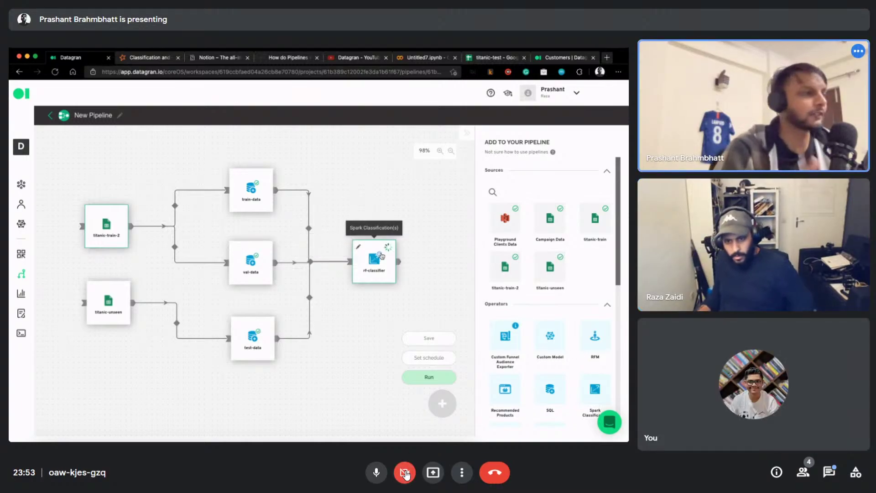
{"action": "left_click", "coordinate": [405, 474]}
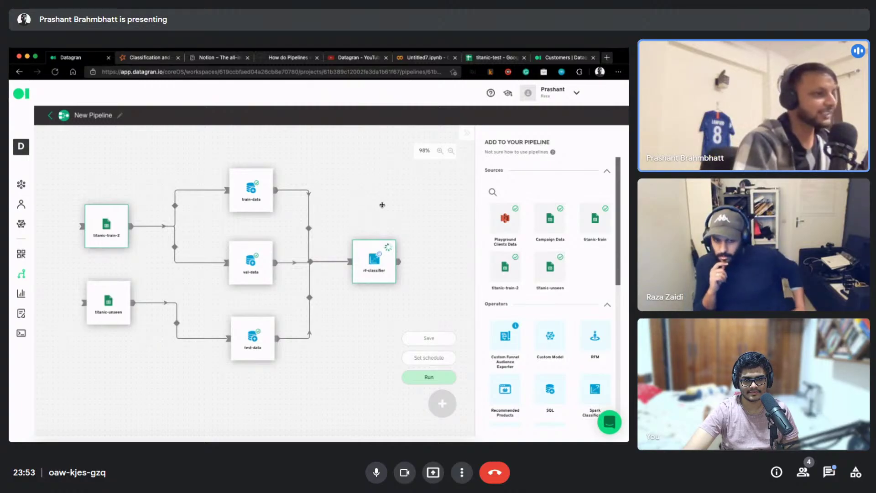
{"action": "scroll", "coordinate": [381, 204], "scroll_direction": "up", "scroll_amount": 1}
{"action": "left_click_drag", "start_coordinate": [325, 188], "coordinate": [349, 197]}
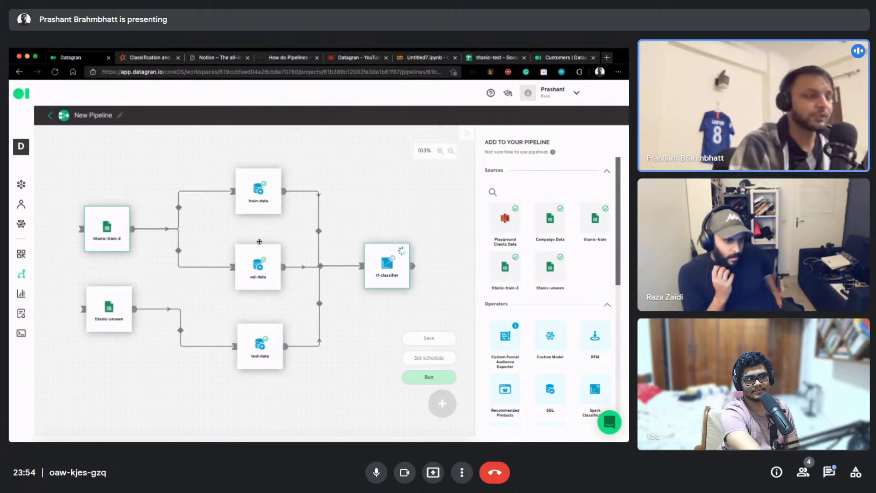
{"action": "mouse_move", "coordinate": [254, 254]}
{"action": "left_mouse_down"}
{"action": "mouse_move", "coordinate": [253, 269]}
{"action": "mouse_move", "coordinate": [249, 250]}
{"action": "left_mouse_up"}
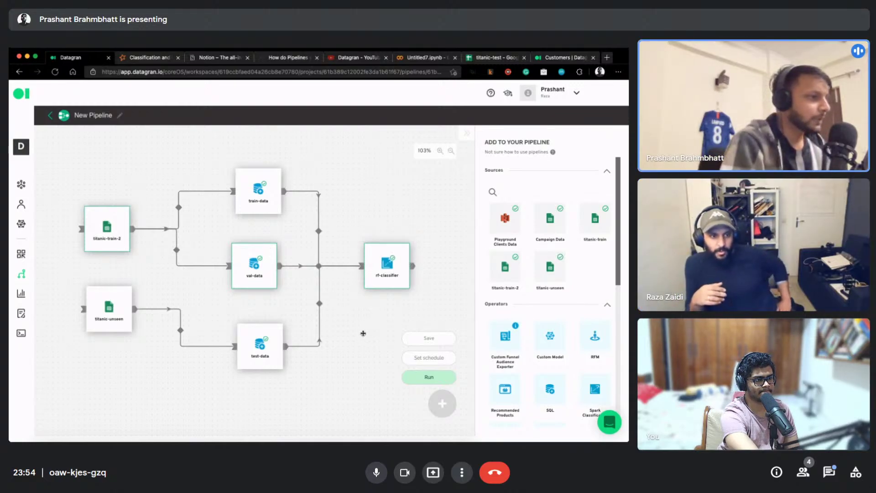
{"action": "scroll", "coordinate": [363, 333], "scroll_direction": "down", "scroll_amount": 4}
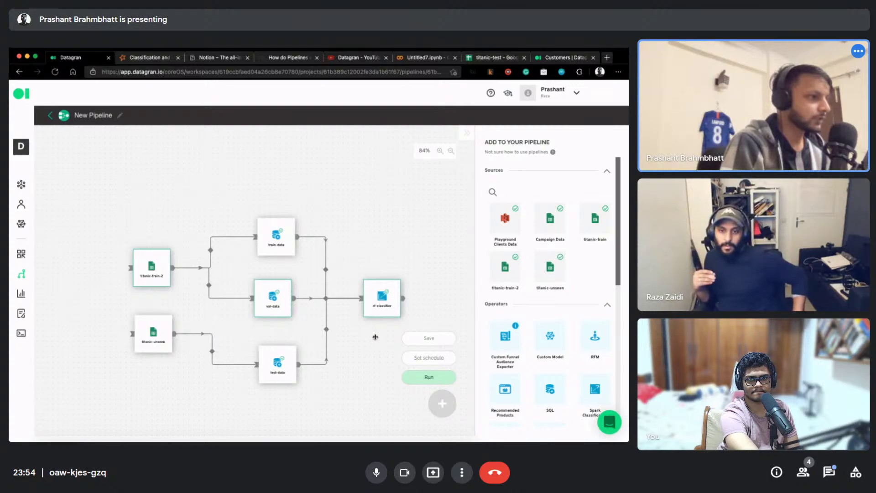
Place three SQL operators stacked vertically to the right of rf-classifier
{"action": "left_click_drag", "start_coordinate": [375, 336], "coordinate": [313, 314]}
{"action": "scroll", "coordinate": [316, 282], "scroll_direction": "up", "scroll_amount": 10}
{"action": "left_click_drag", "start_coordinate": [206, 230], "coordinate": [282, 348]}
{"action": "scroll", "coordinate": [282, 348], "scroll_direction": "down", "scroll_amount": 6}
{"action": "left_click_drag", "start_coordinate": [254, 309], "coordinate": [334, 183]}
{"action": "scroll", "coordinate": [530, 306], "scroll_direction": "down", "scroll_amount": 3}
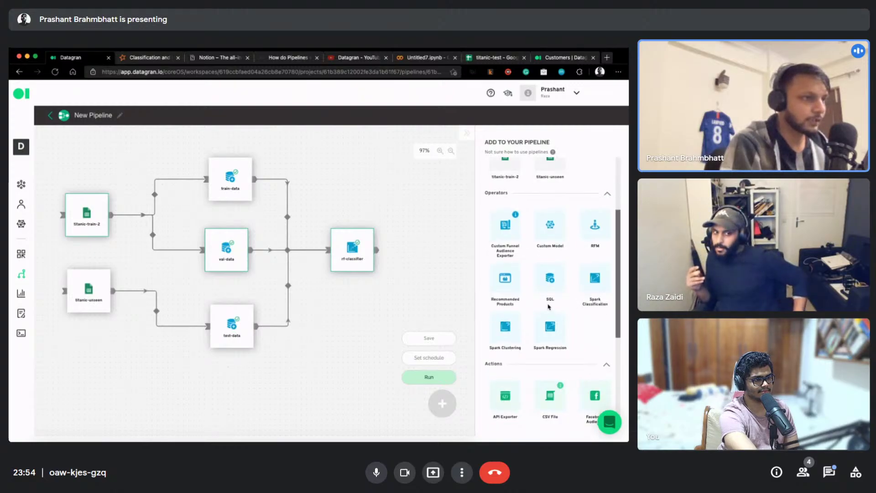
{"action": "left_click_drag", "start_coordinate": [550, 285], "coordinate": [416, 199]}
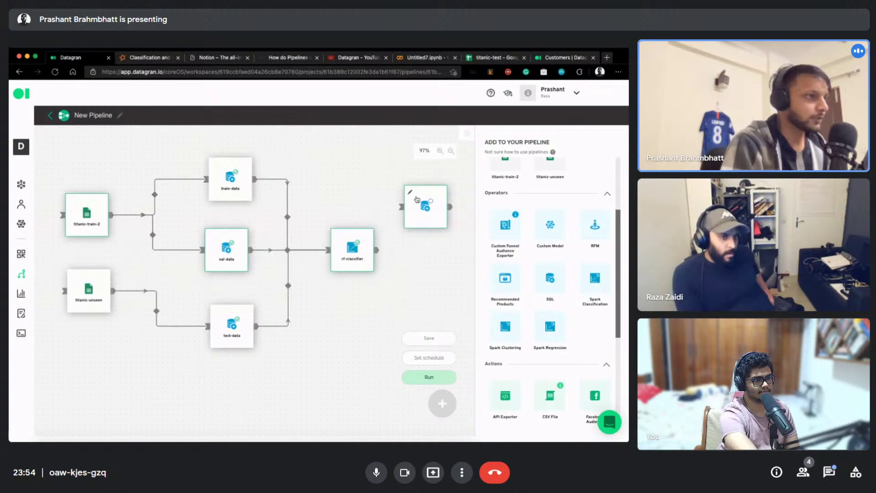
{"action": "left_click_drag", "start_coordinate": [555, 292], "coordinate": [434, 274]}
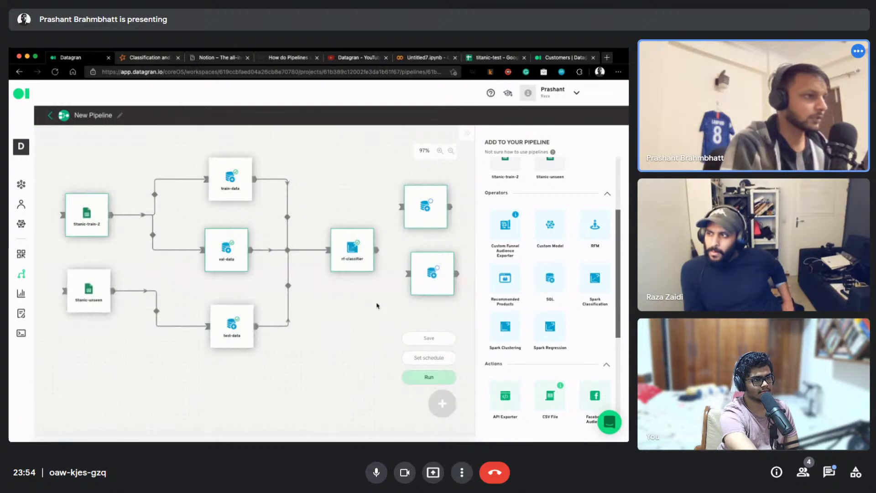
{"action": "scroll", "coordinate": [378, 305], "scroll_direction": "down", "scroll_amount": 5}
{"action": "left_click_drag", "start_coordinate": [351, 339], "coordinate": [213, 276]}
{"action": "left_click_drag", "start_coordinate": [237, 168], "coordinate": [299, 318]}
{"action": "left_click_drag", "start_coordinate": [303, 199], "coordinate": [315, 191]}
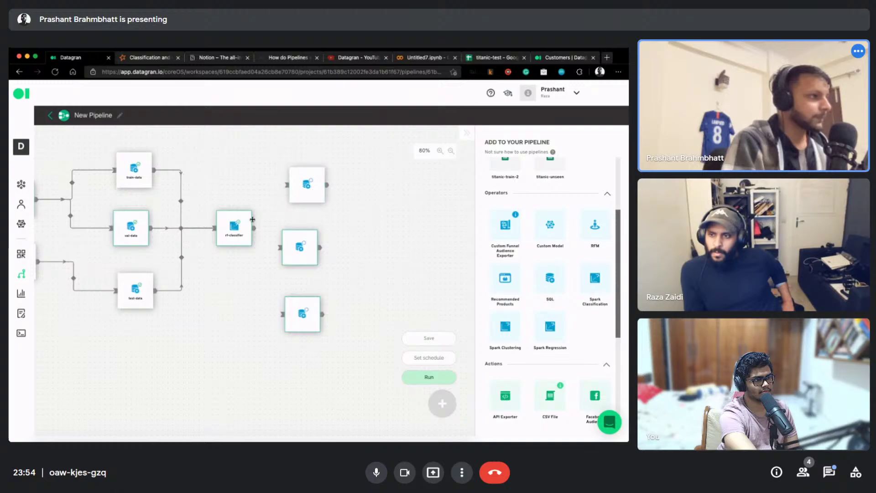
Link rf-classifier's output to the top, middle and bottom SQL nodes
{"action": "left_click_drag", "start_coordinate": [254, 228], "coordinate": [286, 185]}
{"action": "left_click_drag", "start_coordinate": [254, 228], "coordinate": [294, 253]}
{"action": "left_click_drag", "start_coordinate": [255, 228], "coordinate": [302, 308]}
Open the top SQL node and run its train_metrics query
{"action": "left_click", "coordinate": [295, 175]}
{"action": "left_click", "coordinate": [299, 183]}
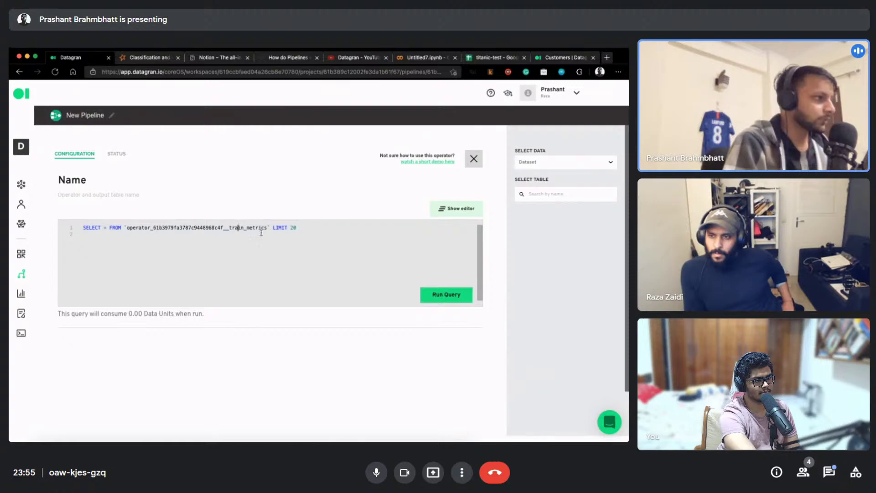
{"action": "left_click_drag", "start_coordinate": [297, 228], "coordinate": [264, 230]}
{"action": "left_click", "coordinate": [264, 230]}
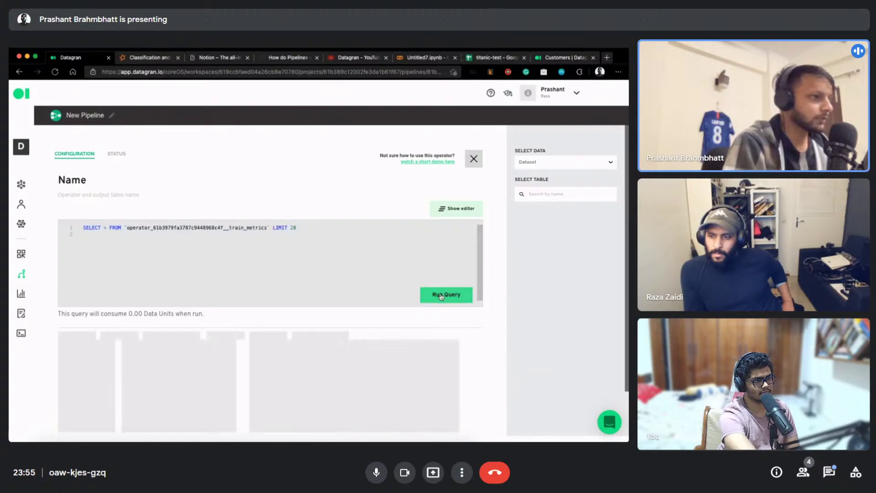
Name the node train-metrics, review metrics around 0.79, and save it
{"action": "double_click", "coordinate": [110, 178]}
{"action": "type", "text": "train-metrics"}
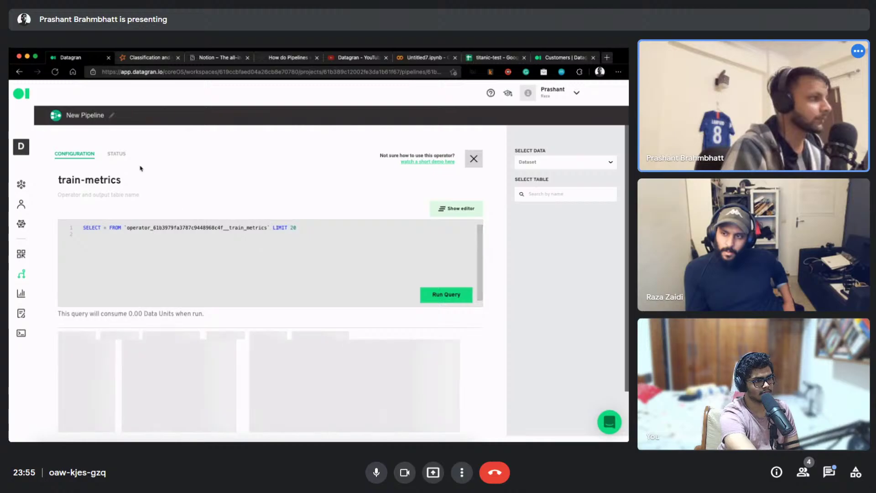
{"action": "left_click", "coordinate": [118, 154]}
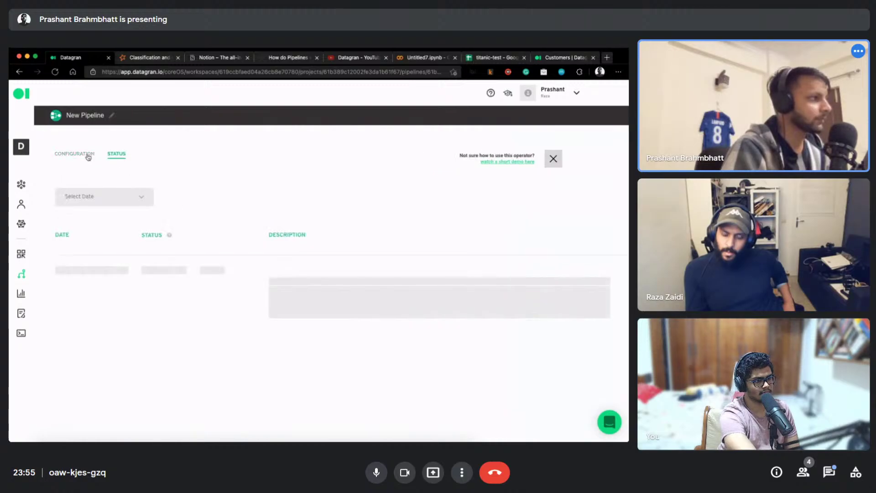
{"action": "left_click", "coordinate": [88, 154]}
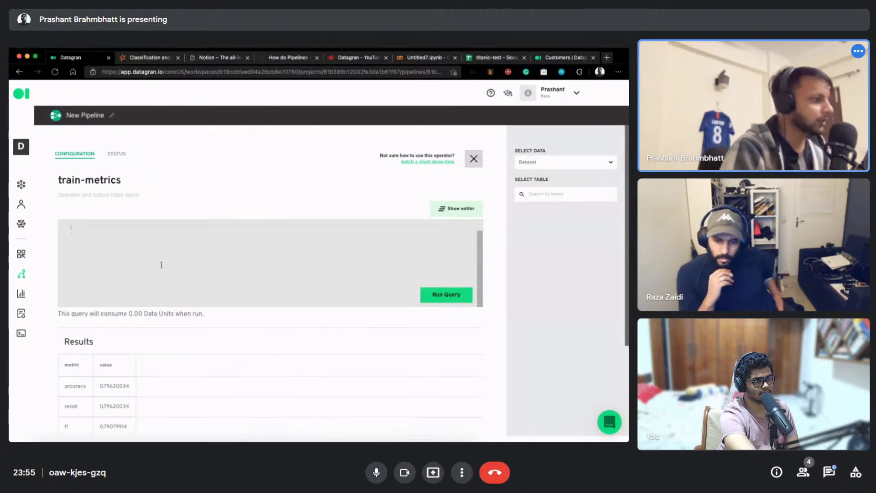
{"action": "scroll", "coordinate": [152, 354], "scroll_direction": "down", "scroll_amount": 2}
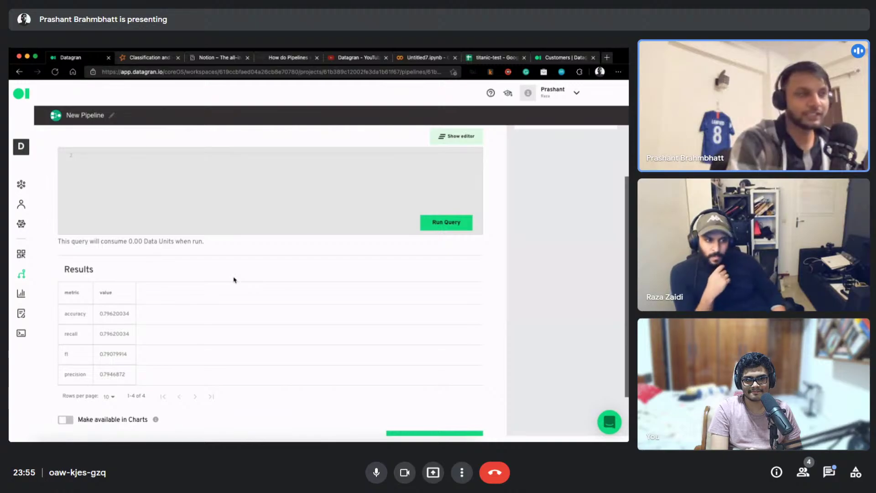
{"action": "scroll", "coordinate": [255, 279], "scroll_direction": "down", "scroll_amount": 2}
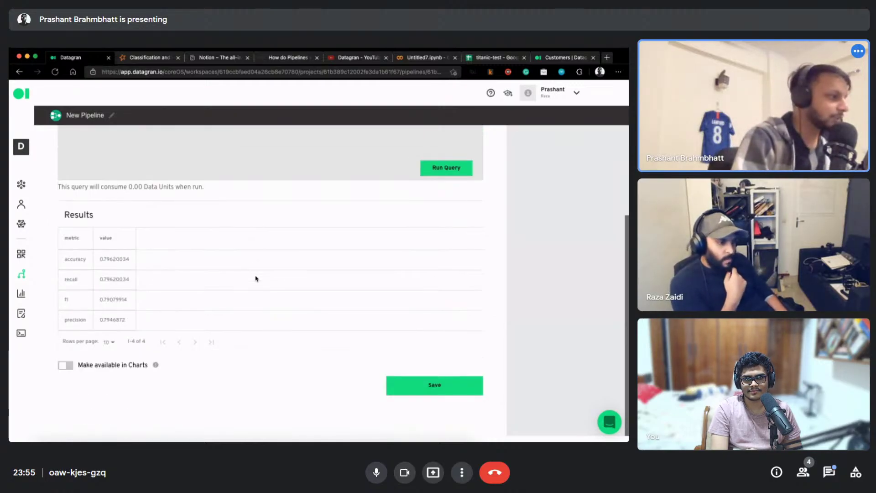
{"action": "scroll", "coordinate": [351, 330], "scroll_direction": "up", "scroll_amount": 2}
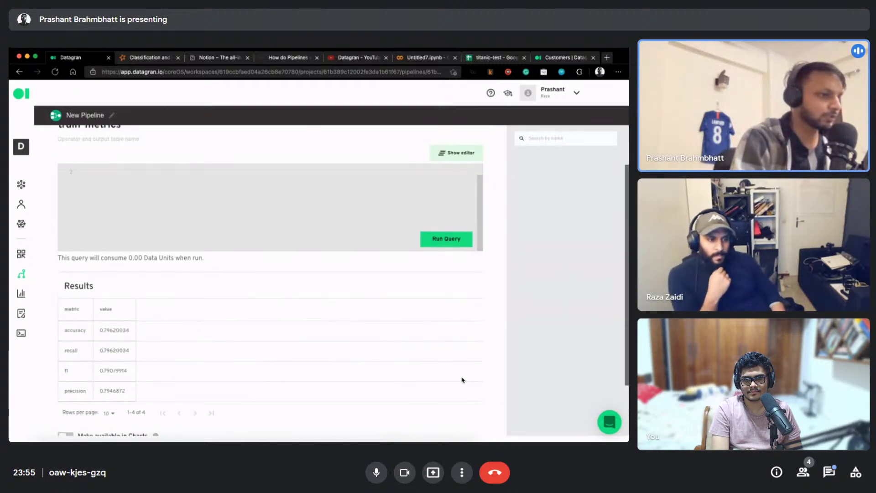
{"action": "scroll", "coordinate": [457, 378], "scroll_direction": "down", "scroll_amount": 2}
{"action": "left_click", "coordinate": [434, 386]}
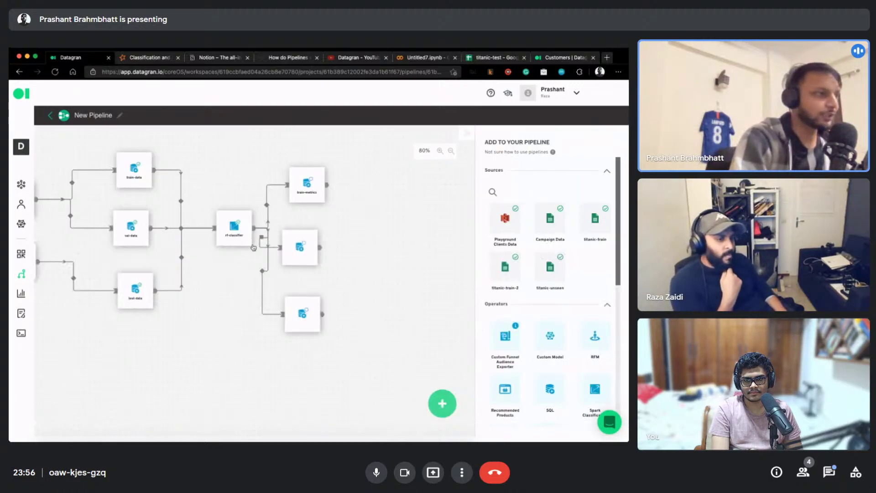
Point the middle SQL node's query at rf-classifier's test_metrics table
{"action": "left_click_drag", "start_coordinate": [292, 243], "coordinate": [321, 243]}
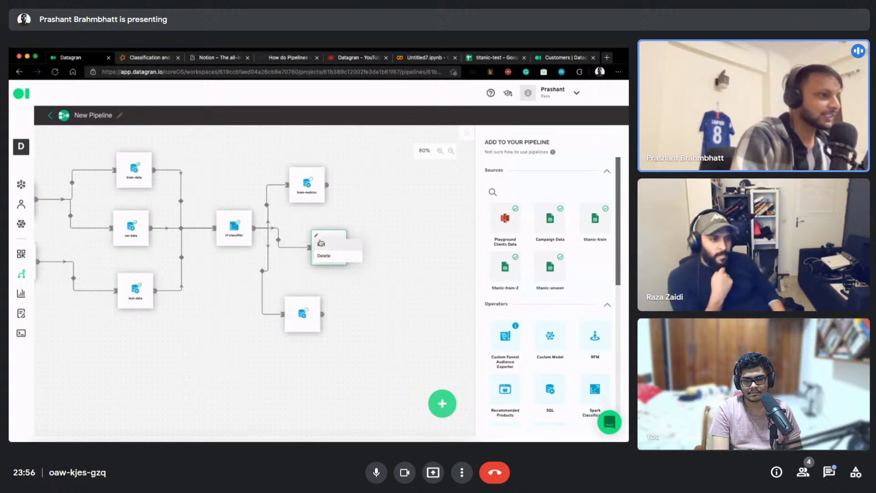
{"action": "left_click", "coordinate": [321, 243]}
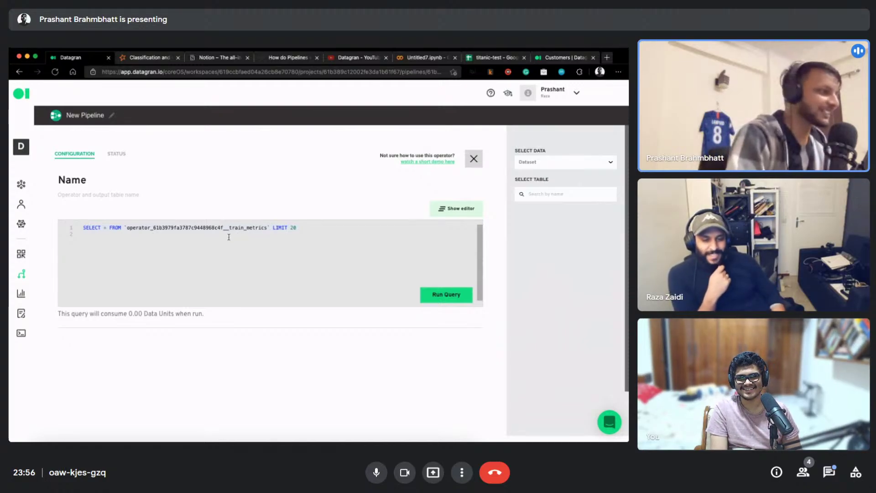
{"action": "double_click", "coordinate": [245, 228]}
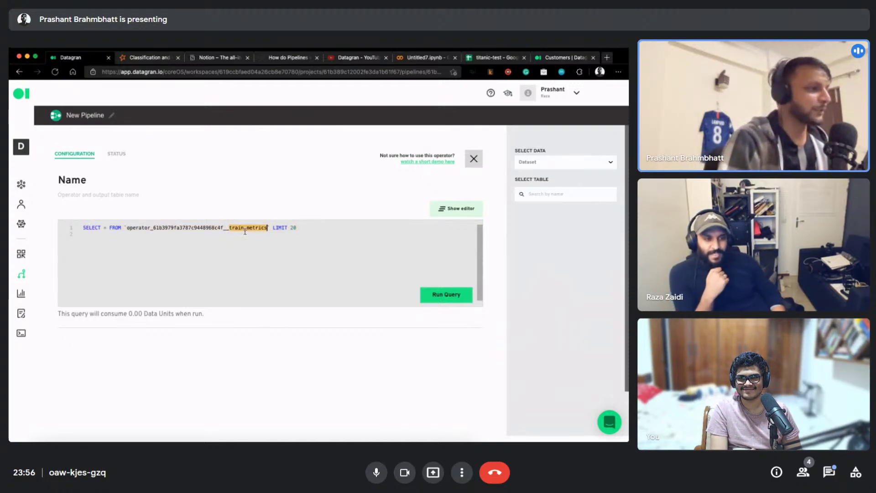
{"action": "key", "text": "BackSpace"}
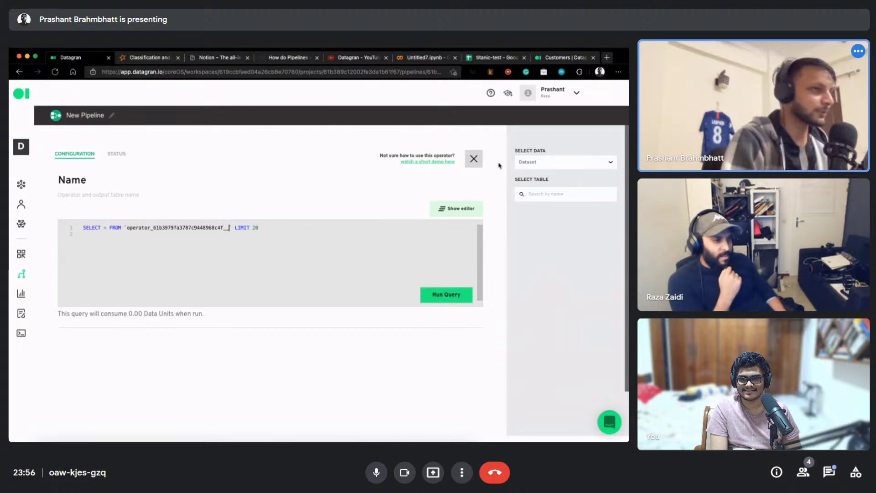
{"action": "left_click", "coordinate": [537, 163]}
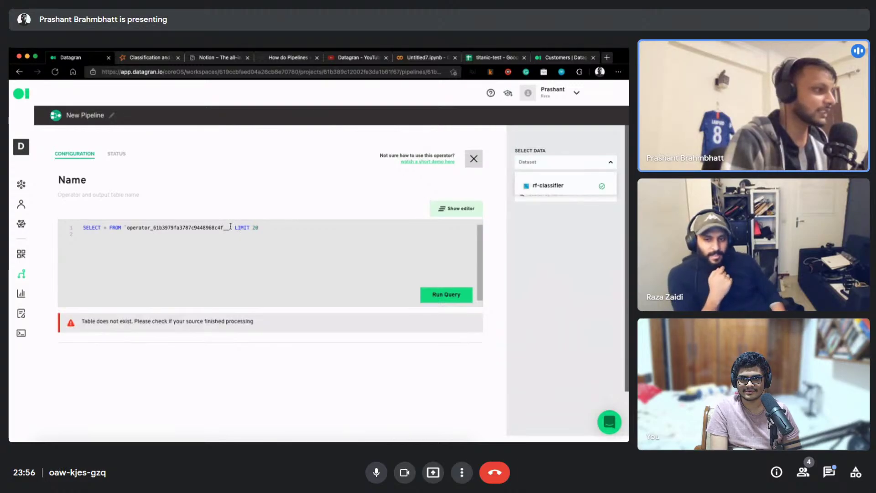
{"action": "left_click", "coordinate": [540, 186]}
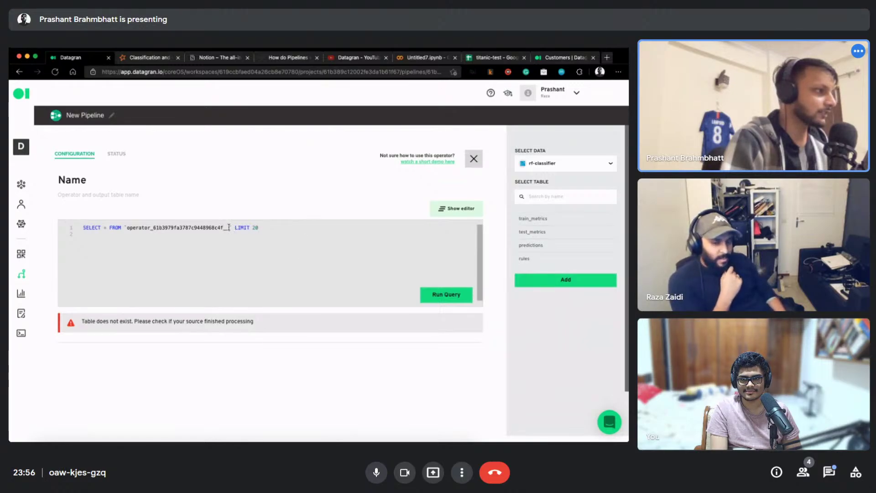
{"action": "type", "text": "test_"}
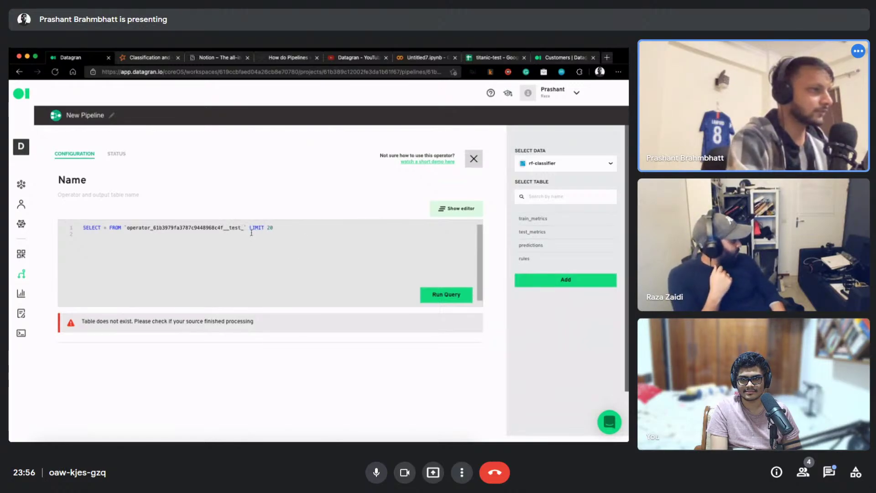
{"action": "type", "text": "metrics"}
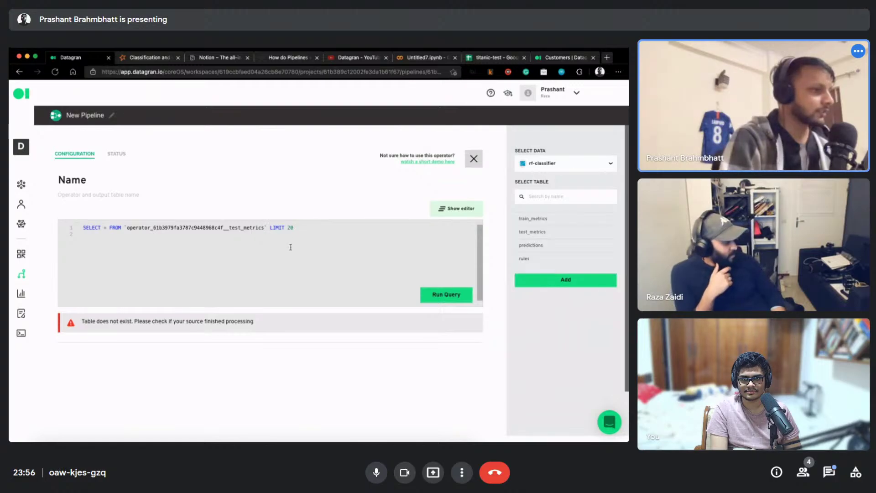
Name the operator test-metrics
{"action": "double_click", "coordinate": [119, 182]}
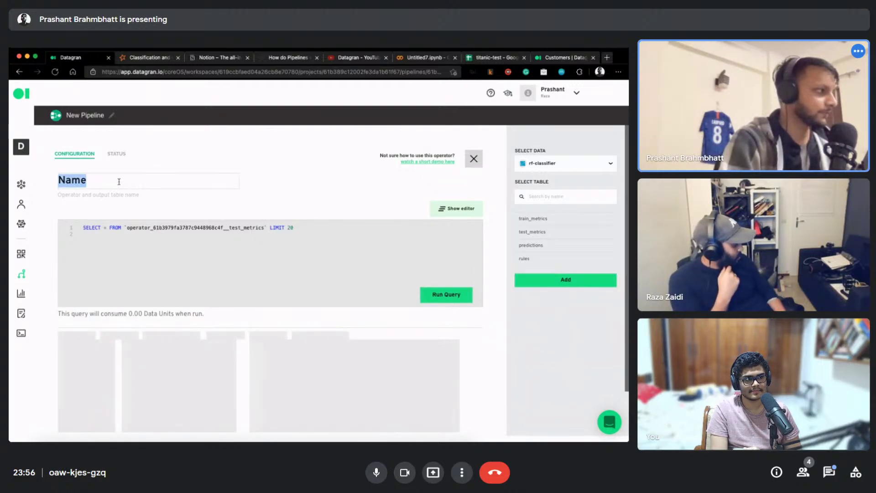
{"action": "type", "text": "test-metriv"}
{"action": "key", "text": "BackSpace"}
{"action": "type", "text": "cs"}
{"action": "key", "text": "Return"}
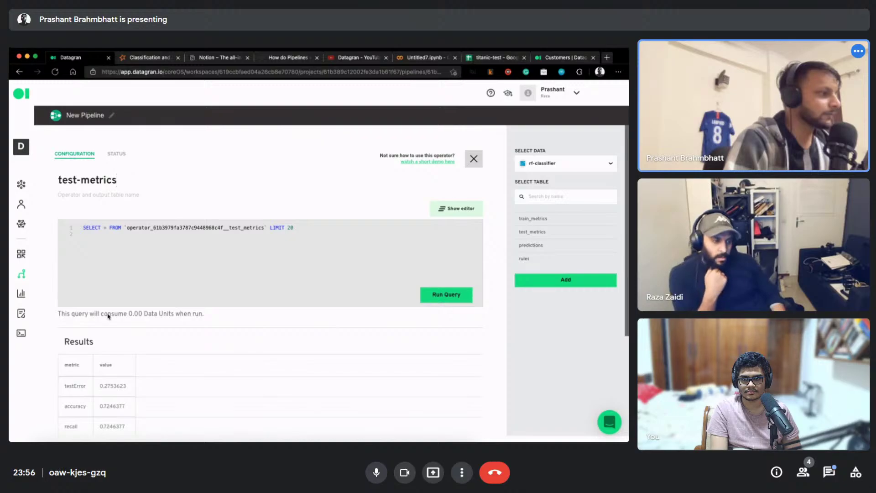
Review the test metrics (accuracy 0.7246, f1 0.7179) and save the operator
{"action": "scroll", "coordinate": [109, 318], "scroll_direction": "down", "scroll_amount": 1}
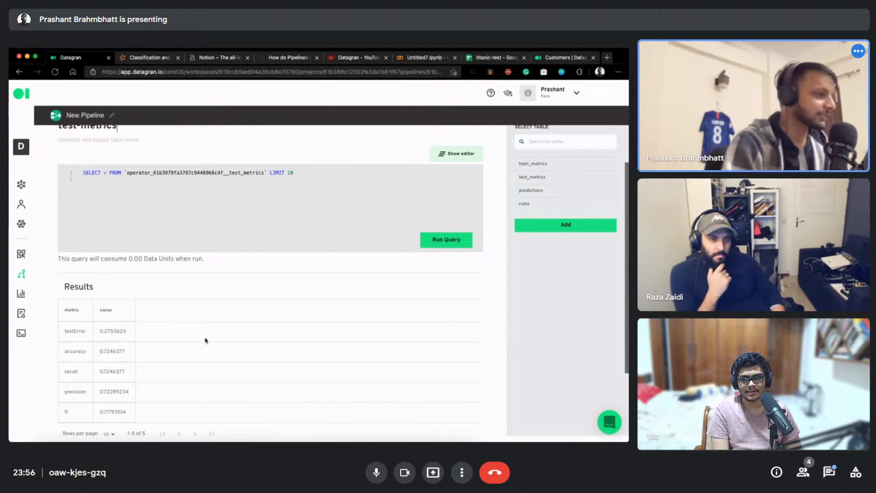
{"action": "scroll", "coordinate": [205, 340], "scroll_direction": "down", "scroll_amount": 1}
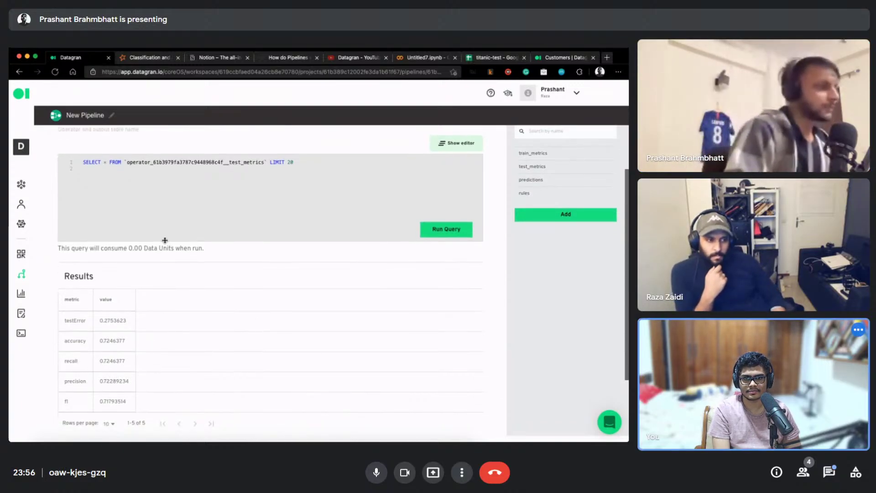
{"action": "scroll", "coordinate": [162, 152], "scroll_direction": "up", "scroll_amount": 3}
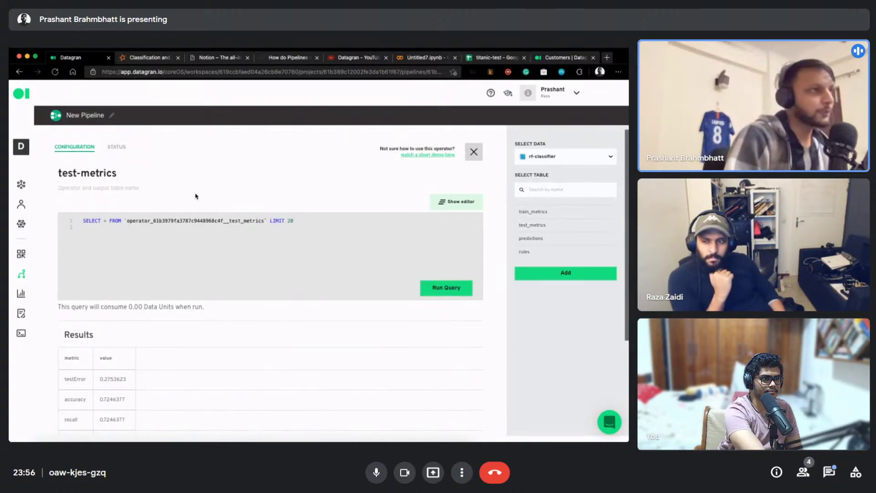
{"action": "key", "text": "super+6"}
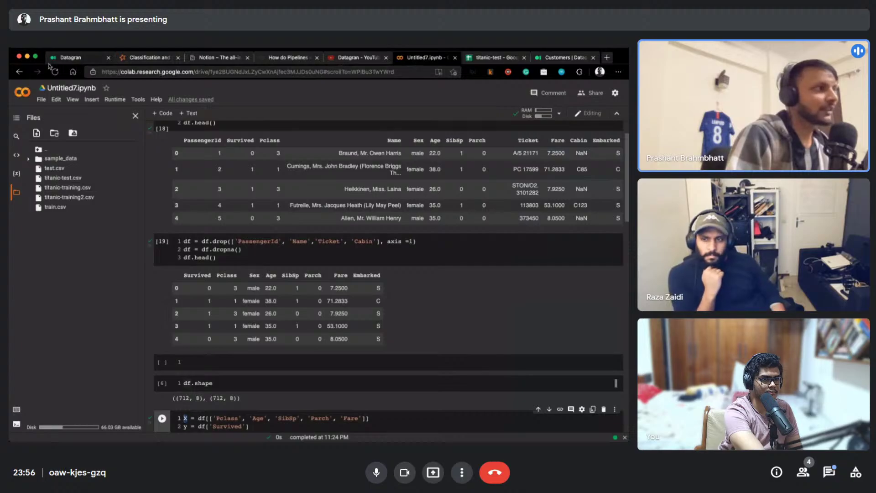
{"action": "left_click", "coordinate": [101, 58]}
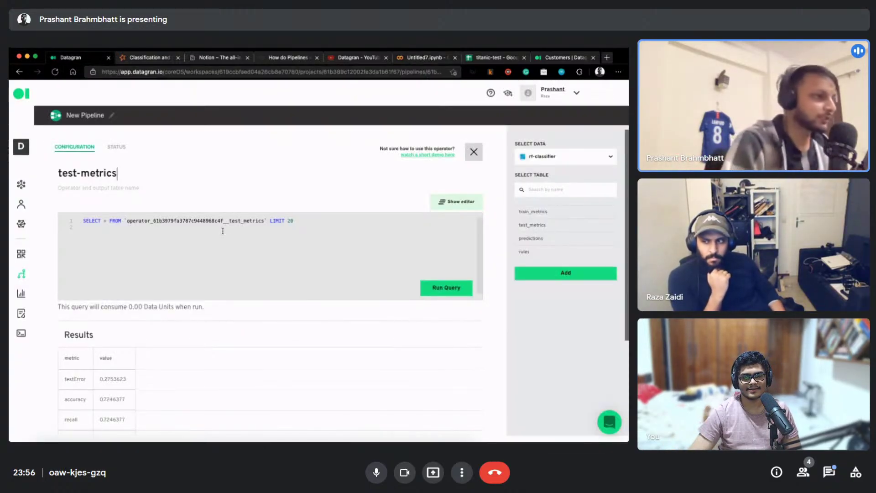
{"action": "scroll", "coordinate": [502, 310], "scroll_direction": "down", "scroll_amount": 3}
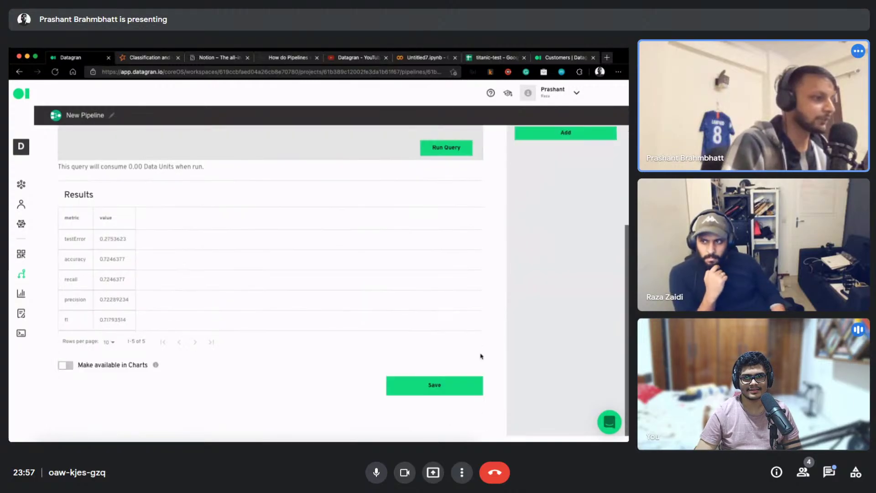
{"action": "left_click", "coordinate": [419, 391]}
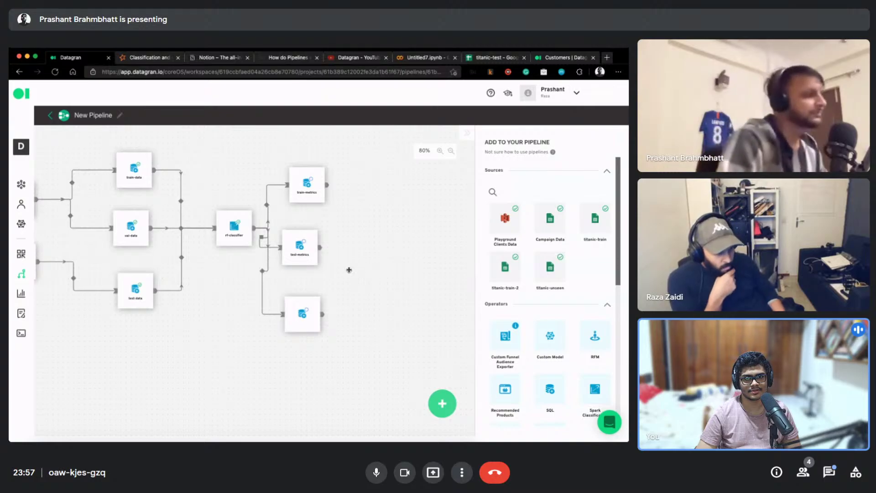
Set the third SQL node's query to read rf-classifier's predictions table
{"action": "right_click", "coordinate": [291, 320]}
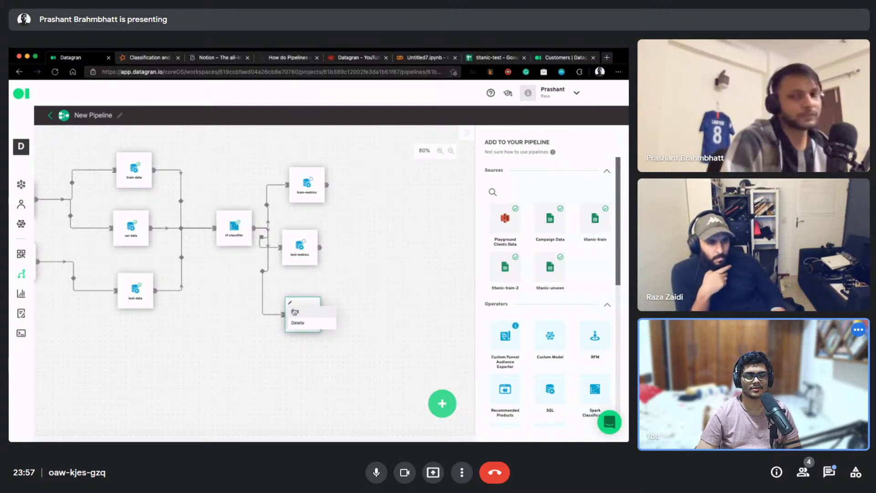
{"action": "left_click", "coordinate": [291, 303]}
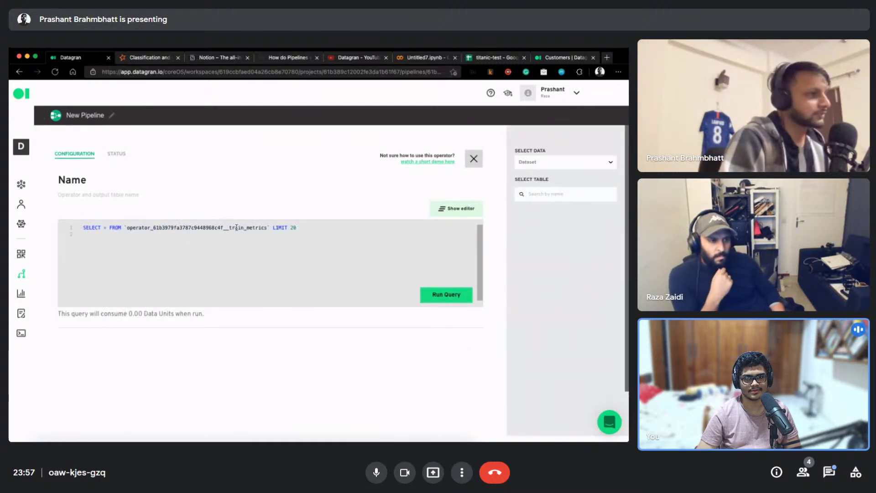
{"action": "double_click", "coordinate": [261, 228]}
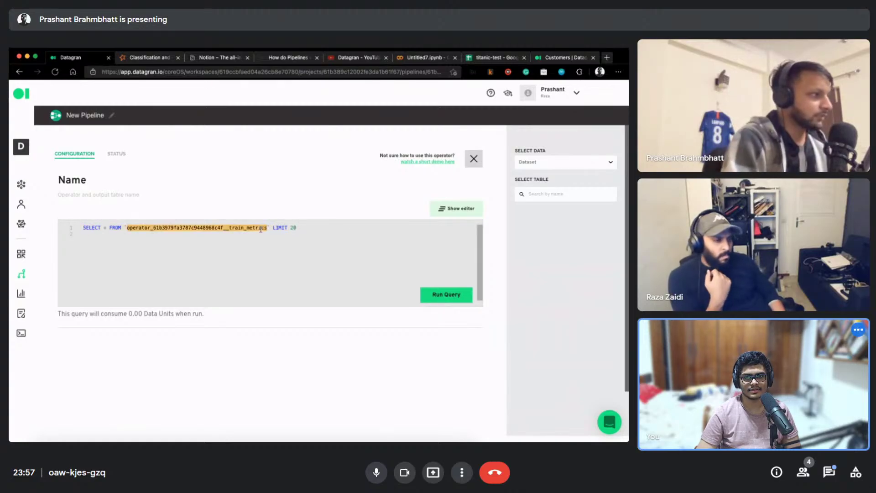
{"action": "key", "text": "BackSpace"}
{"action": "key", "text": "BackSpace"}
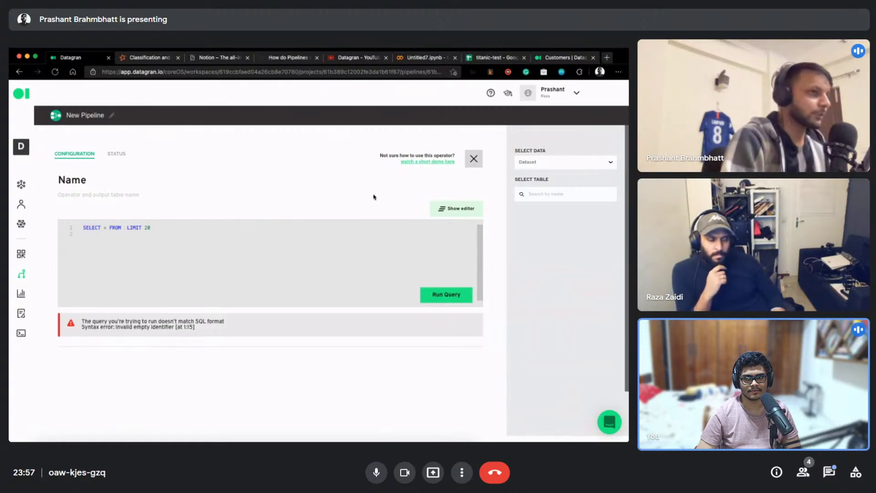
{"action": "left_click", "coordinate": [558, 193]}
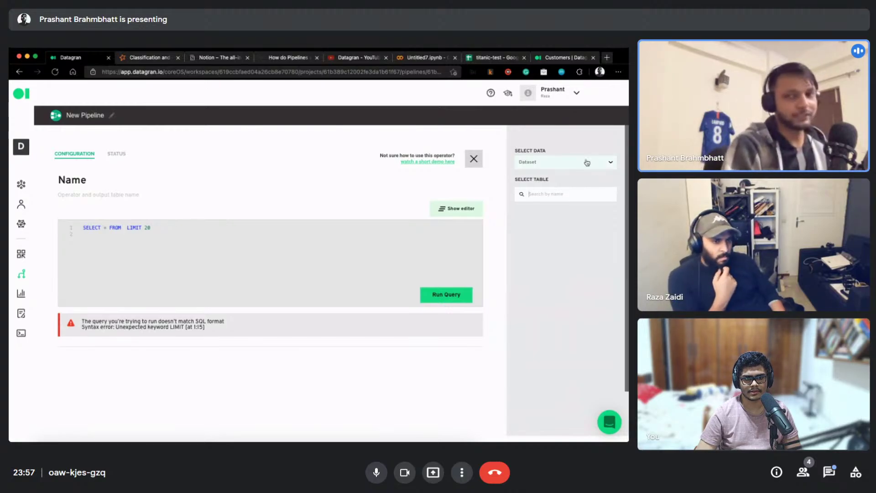
{"action": "left_click", "coordinate": [587, 162]}
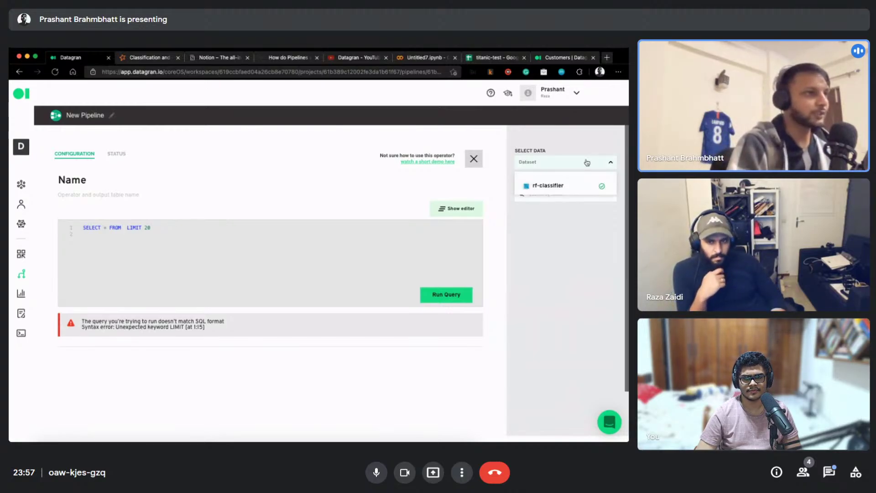
{"action": "left_click", "coordinate": [573, 184]}
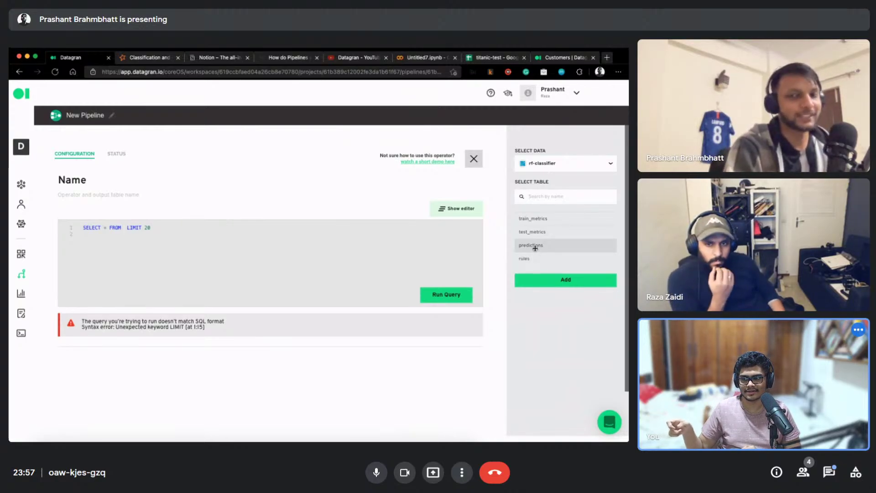
{"action": "left_click", "coordinate": [566, 280]}
{"action": "left_click", "coordinate": [298, 228]}
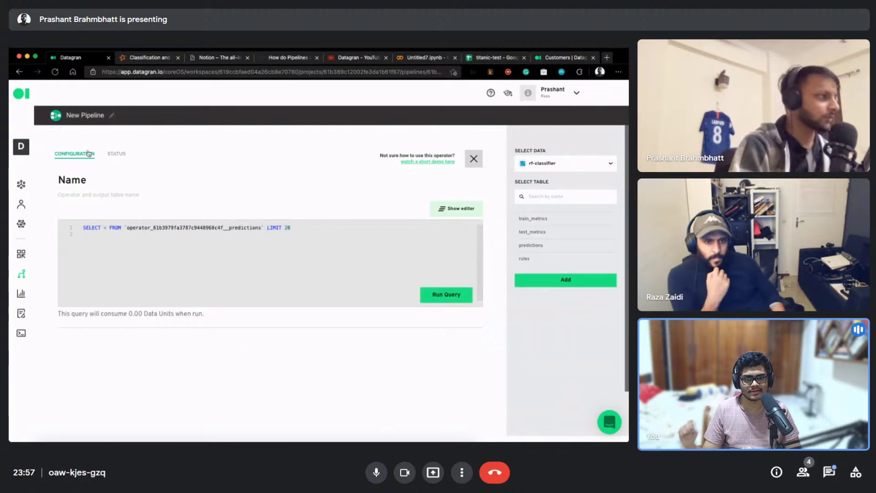
Name it prediction, run the query, browse the 20 result rows, and save
{"action": "double_click", "coordinate": [91, 183]}
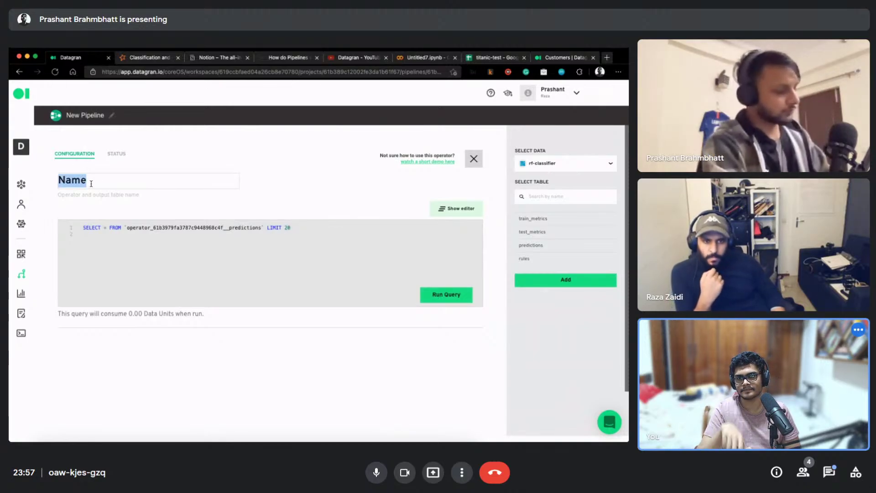
{"action": "type", "text": "predictions"}
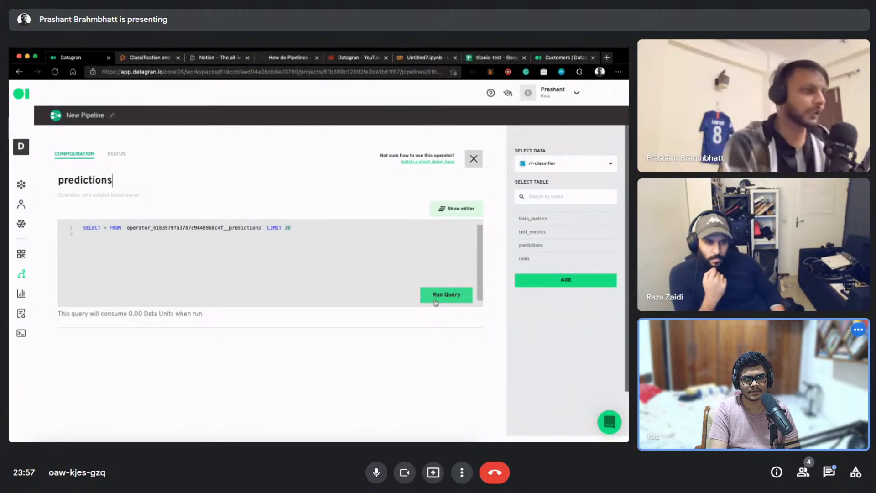
{"action": "left_click", "coordinate": [440, 296]}
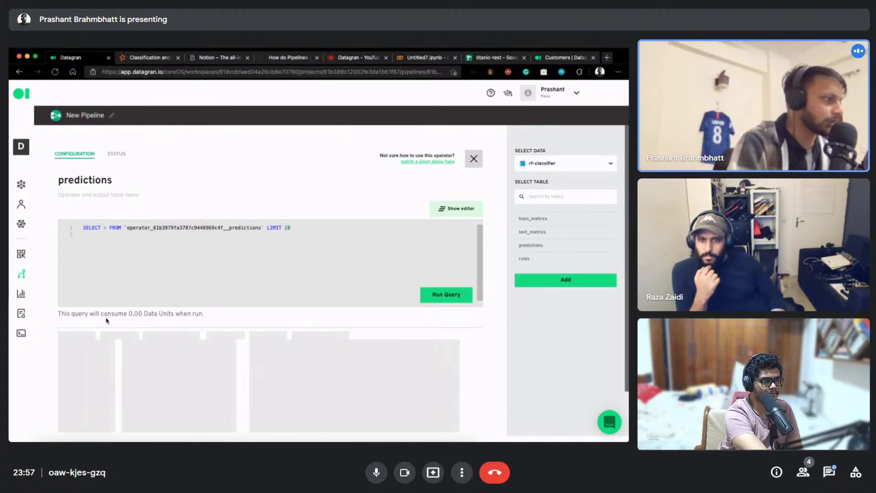
{"action": "scroll", "coordinate": [183, 316], "scroll_direction": "down", "scroll_amount": 1}
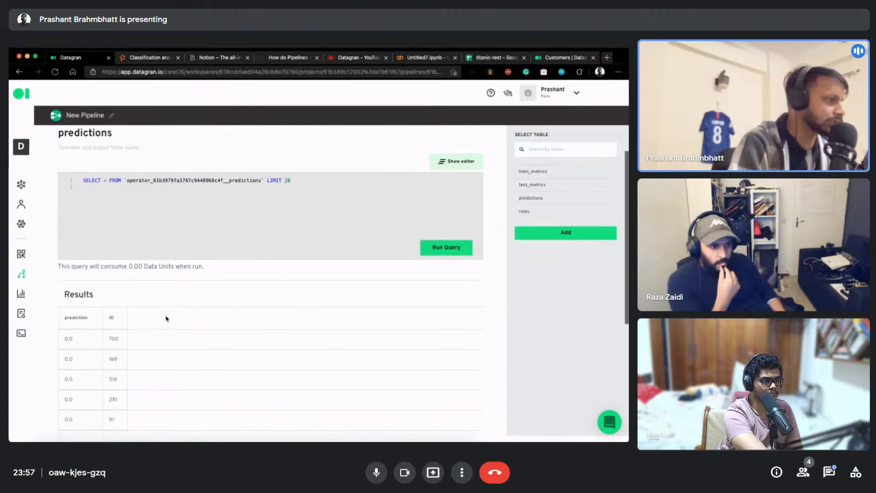
{"action": "scroll", "coordinate": [165, 289], "scroll_direction": "down", "scroll_amount": 3}
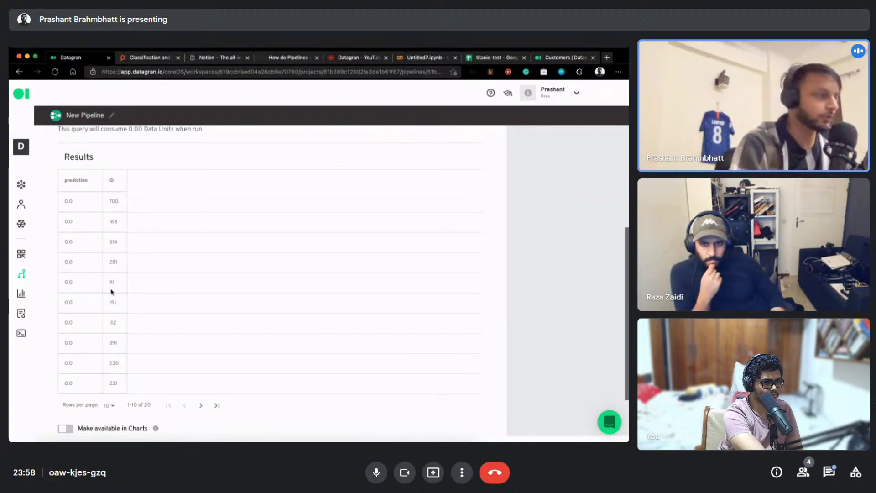
{"action": "scroll", "coordinate": [108, 292], "scroll_direction": "up", "scroll_amount": 3}
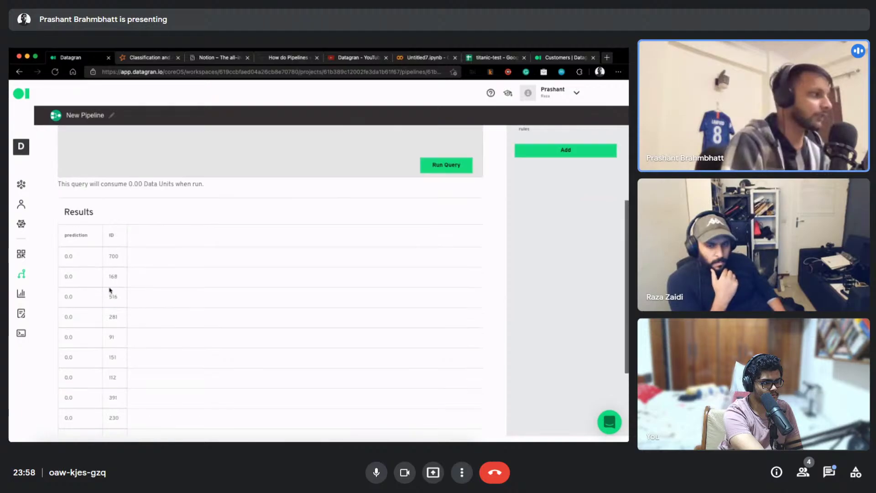
{"action": "scroll", "coordinate": [152, 288], "scroll_direction": "down", "scroll_amount": 3}
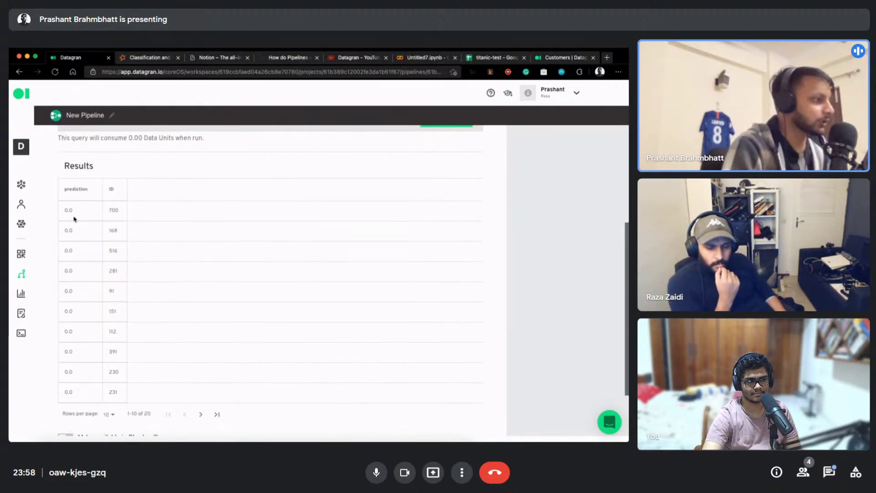
{"action": "left_click", "coordinate": [199, 414]}
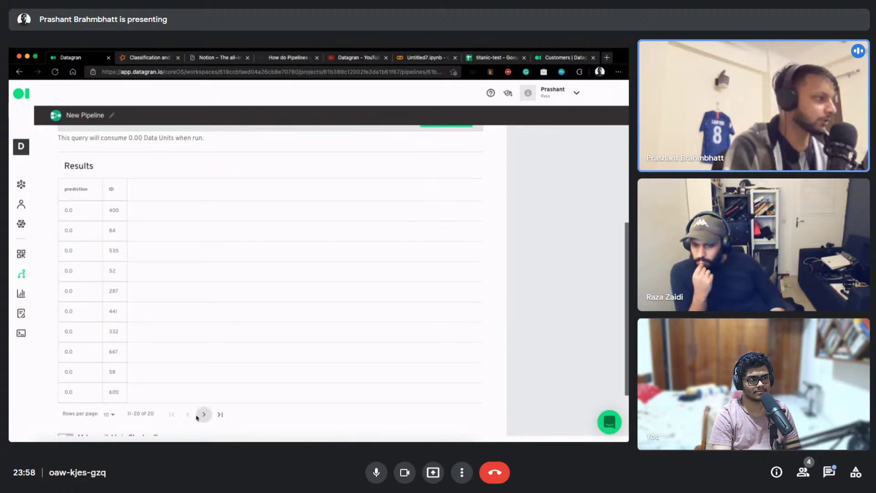
{"action": "left_click", "coordinate": [187, 415]}
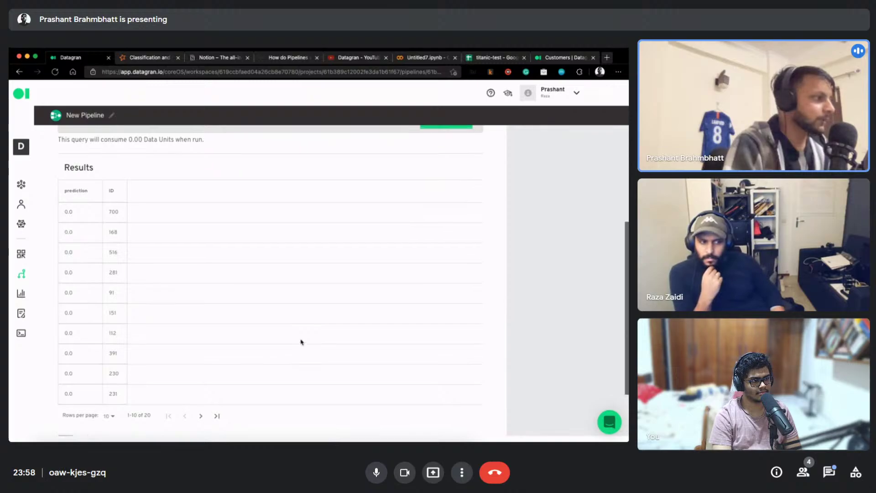
{"action": "scroll", "coordinate": [303, 338], "scroll_direction": "up", "scroll_amount": 3}
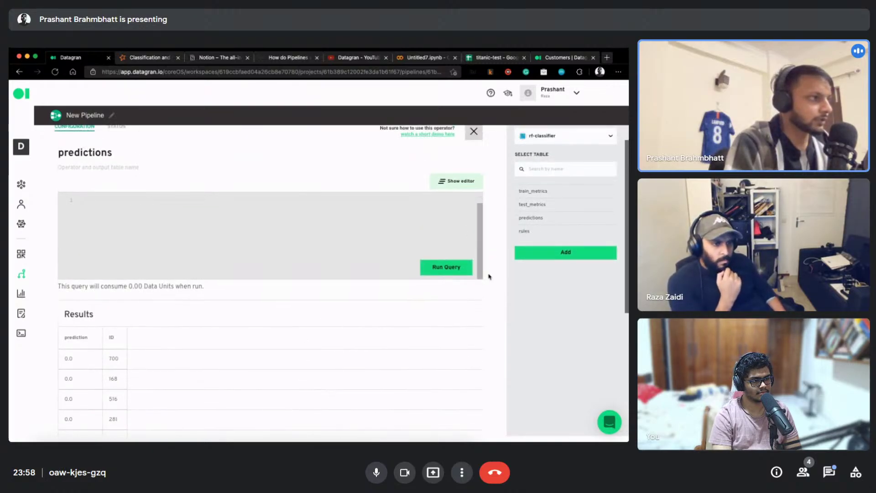
{"action": "scroll", "coordinate": [489, 274], "scroll_direction": "down", "scroll_amount": 5}
{"action": "left_click", "coordinate": [451, 385]}
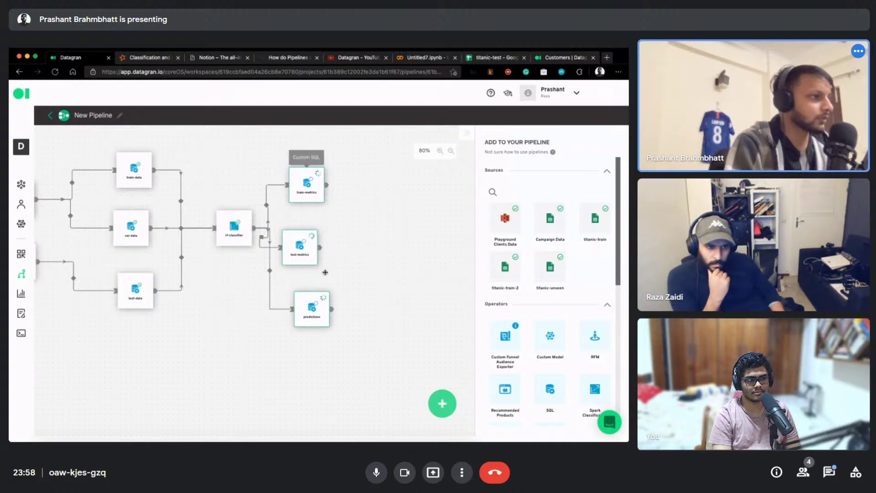
Remove LIMIT 20 from the predictions query and re-run it
{"action": "left_click", "coordinate": [299, 300]}
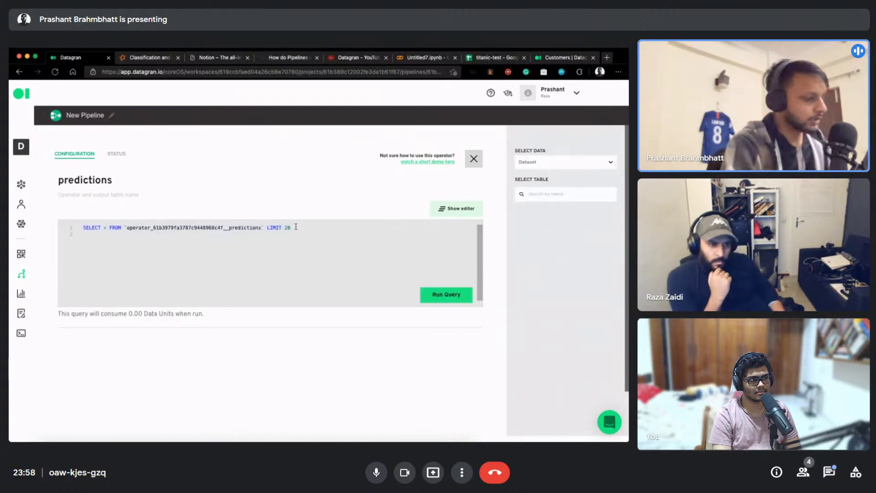
{"action": "key", "text": "BackSpace"}
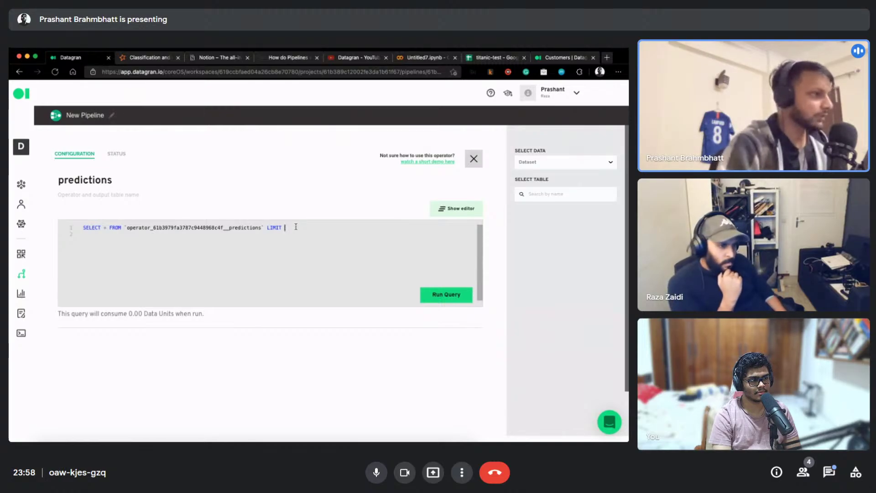
{"action": "key", "text": "super+shift+d"}
{"action": "key", "text": "super+z"}
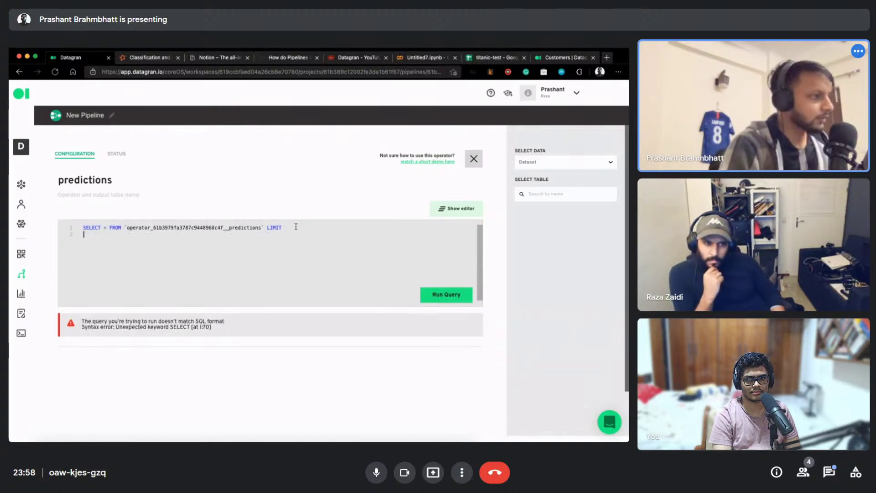
{"action": "key", "text": "BackSpace"}
{"action": "key", "text": "BackSpace"}
{"action": "key", "text": "BackSpace"}
{"action": "key", "text": "BackSpace"}
{"action": "key", "text": "BackSpace"}
{"action": "key", "text": "BackSpace"}
{"action": "key", "text": "BackSpace"}
{"action": "left_click", "coordinate": [445, 295]}
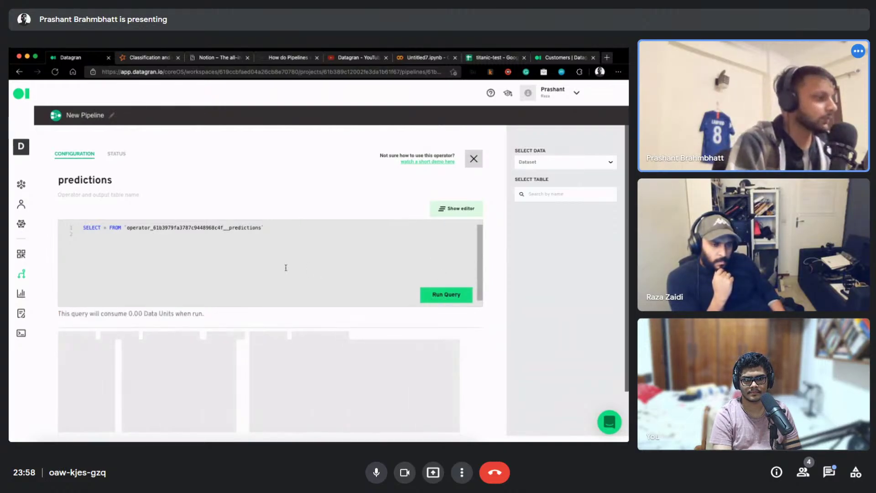
Page through all 712 prediction rows and save the query
{"action": "scroll", "coordinate": [499, 301], "scroll_direction": "down", "scroll_amount": 1}
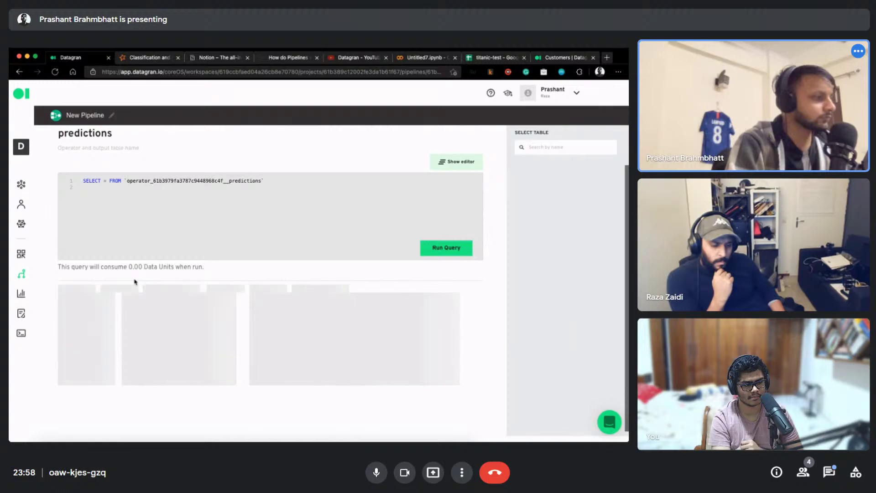
{"action": "scroll", "coordinate": [216, 287], "scroll_direction": "down", "scroll_amount": 5}
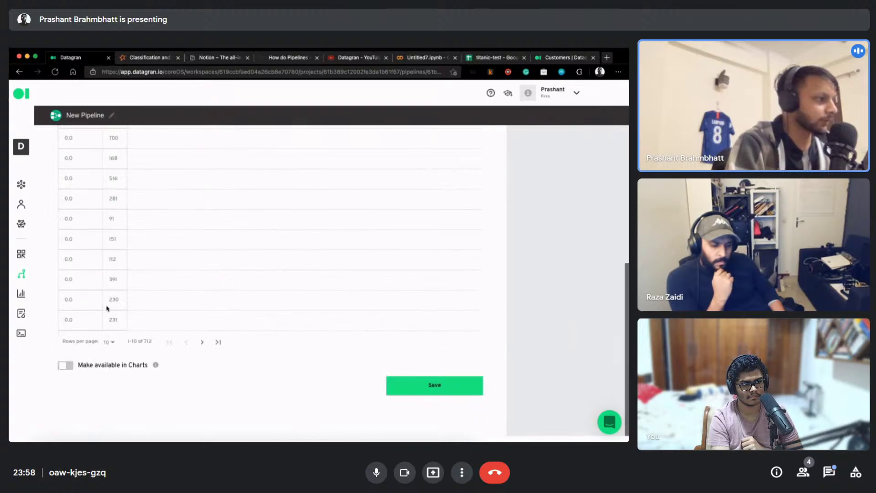
{"action": "left_click", "coordinate": [215, 344]}
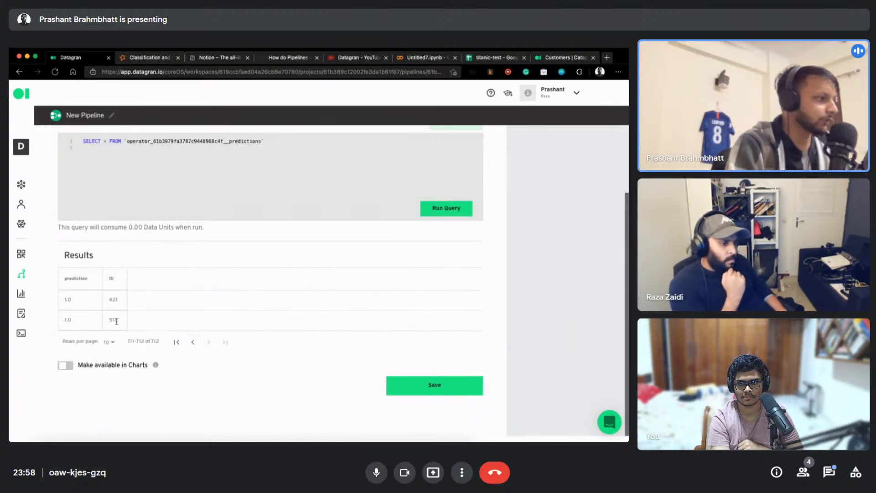
{"action": "left_click", "coordinate": [192, 344]}
{"action": "scroll", "coordinate": [114, 343], "scroll_direction": "down", "scroll_amount": 3}
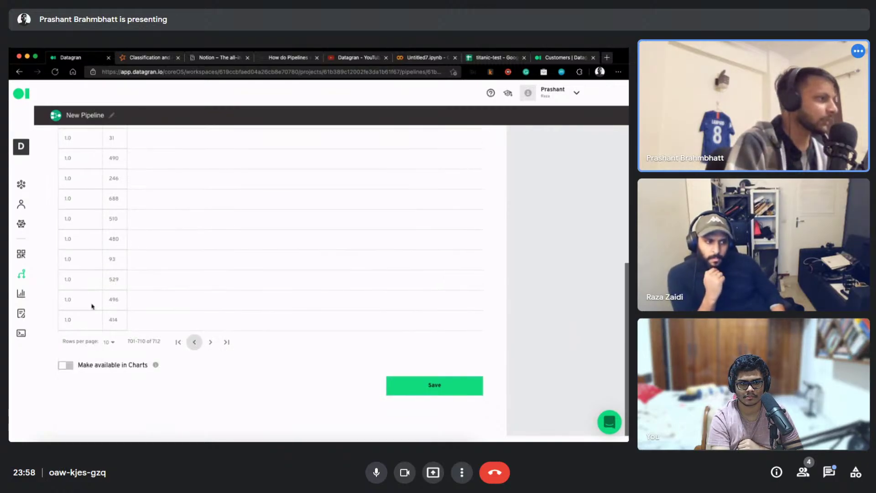
{"action": "scroll", "coordinate": [132, 301], "scroll_direction": "up", "scroll_amount": 1}
{"action": "left_click", "coordinate": [169, 358]}
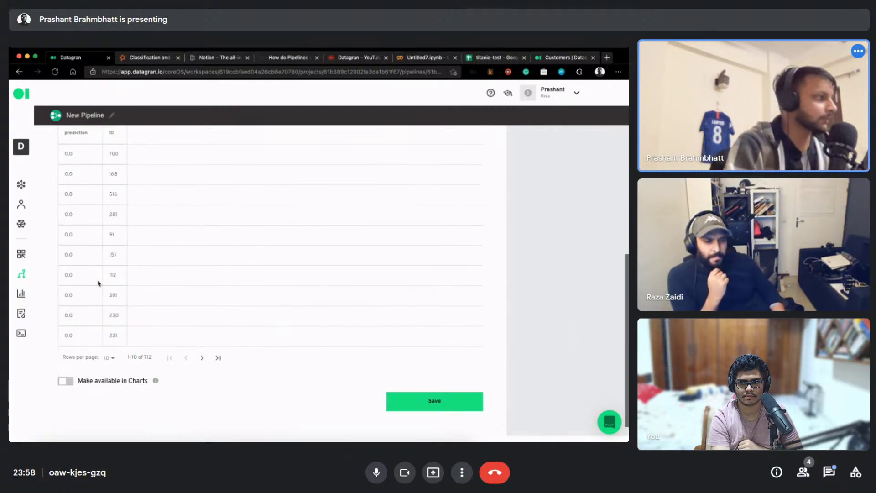
{"action": "scroll", "coordinate": [372, 274], "scroll_direction": "up", "scroll_amount": 2}
{"action": "left_click", "coordinate": [441, 404]}
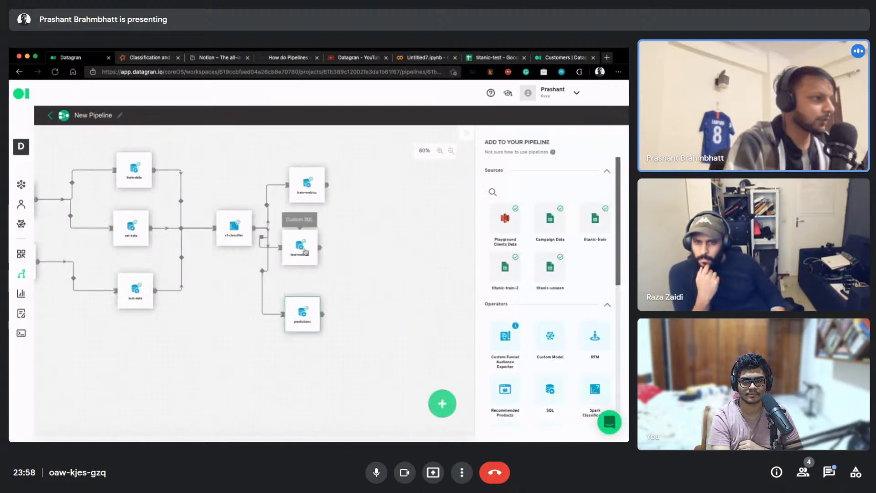
Drop LIMIT 20 from the train-metrics query, re-run it and save
{"action": "left_click", "coordinate": [292, 179]}
{"action": "left_click", "coordinate": [301, 193]}
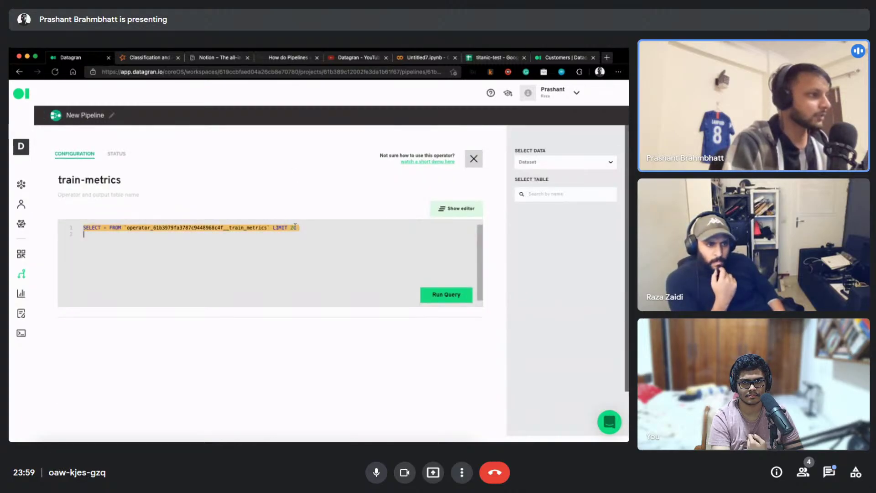
{"action": "key", "text": "BackSpace"}
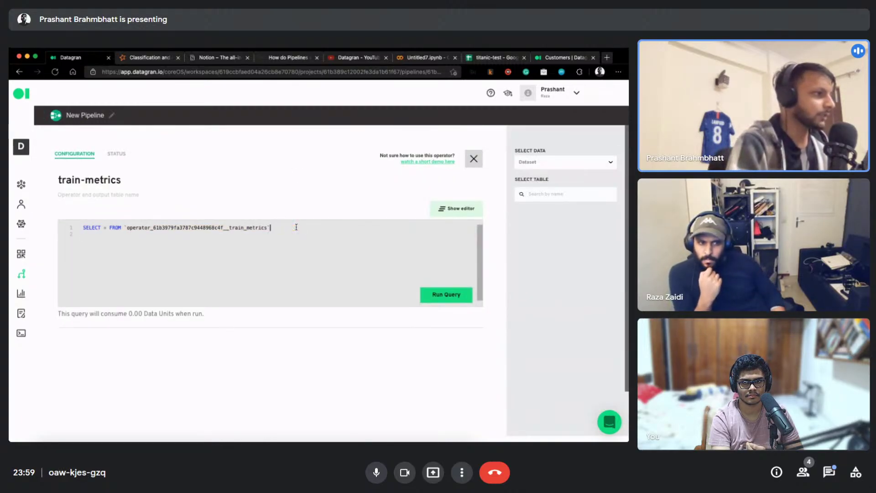
{"action": "left_click", "coordinate": [446, 294]}
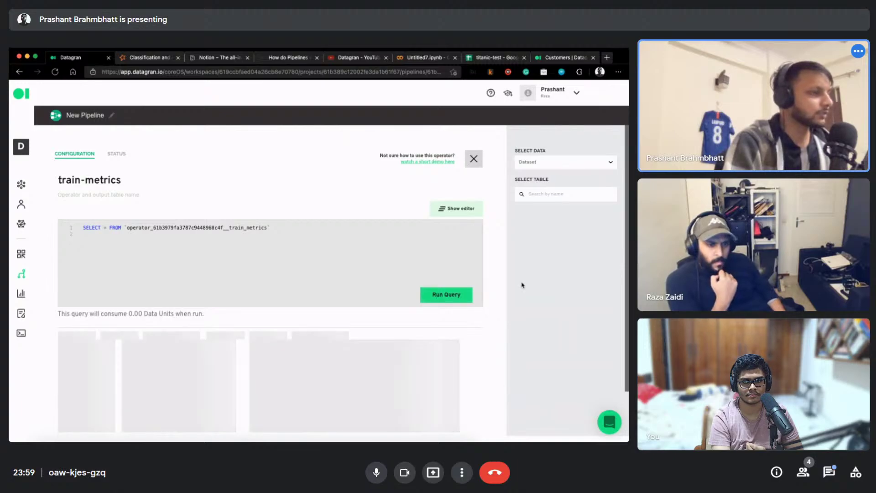
{"action": "scroll", "coordinate": [499, 287], "scroll_direction": "down", "scroll_amount": 2}
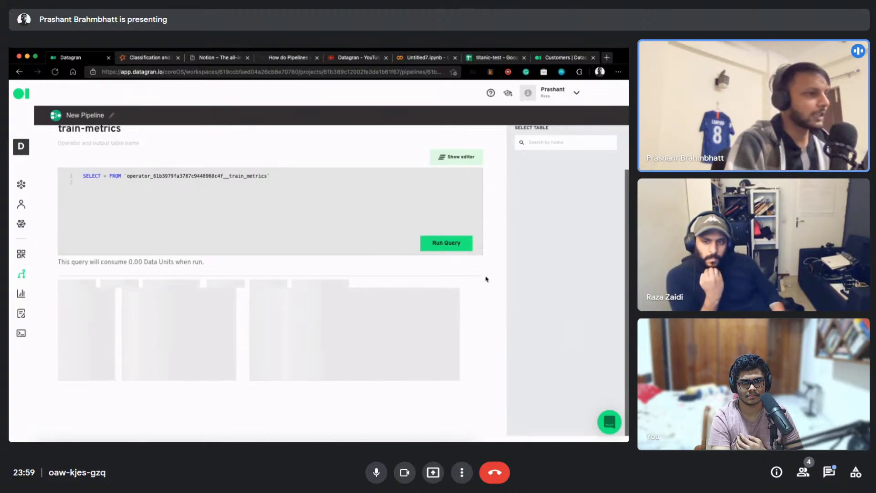
{"action": "scroll", "coordinate": [477, 347], "scroll_direction": "down", "scroll_amount": 5}
{"action": "left_click", "coordinate": [450, 386]}
Drop LIMIT 20 from the test-metrics query, re-run it and save
{"action": "left_click_drag", "start_coordinate": [304, 262], "coordinate": [328, 265]}
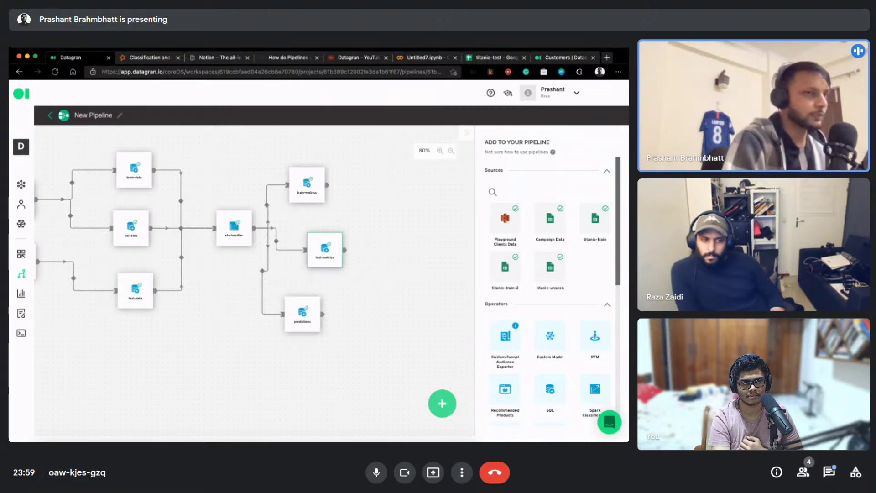
{"action": "left_click", "coordinate": [318, 242]}
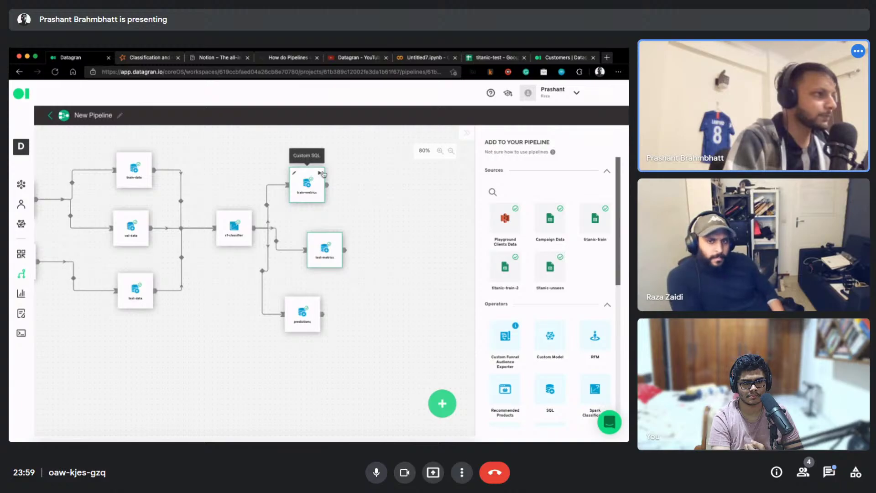
{"action": "left_click", "coordinate": [319, 174]}
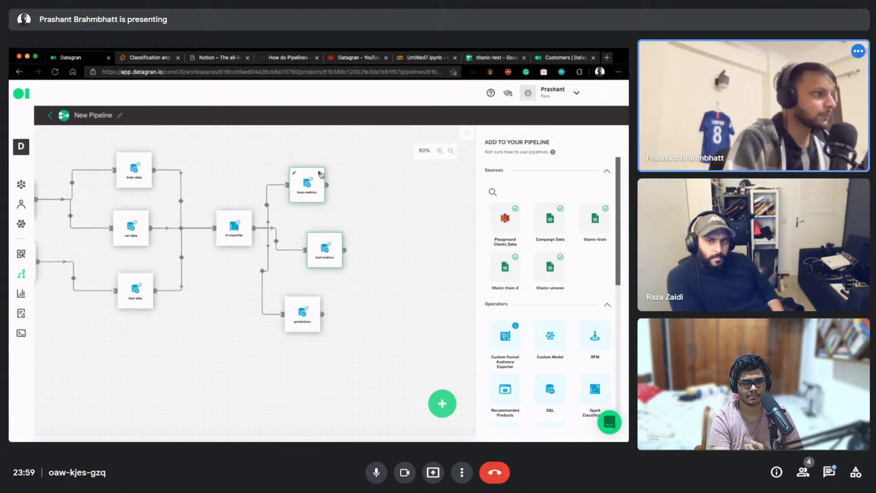
{"action": "left_click", "coordinate": [314, 239]}
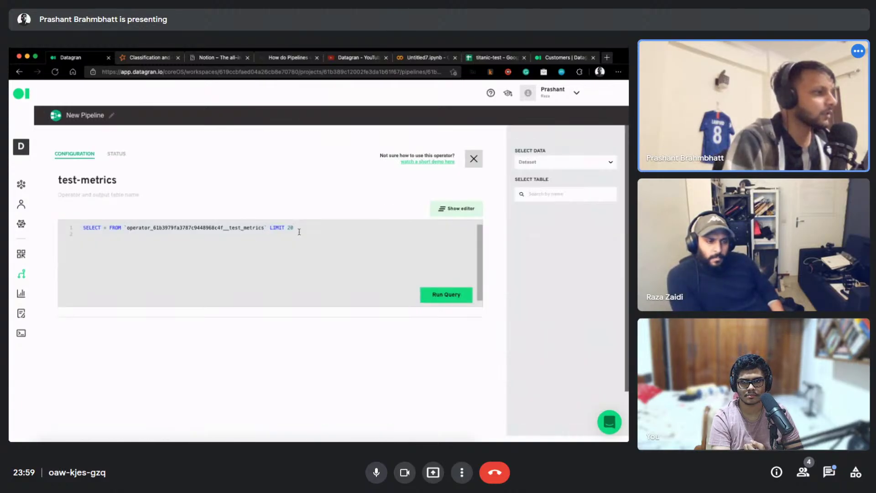
{"action": "key", "text": "alt+shift+Left"}
{"action": "key", "text": "alt+shift+Left"}
{"action": "key", "text": "BackSpace"}
{"action": "left_click", "coordinate": [440, 297]}
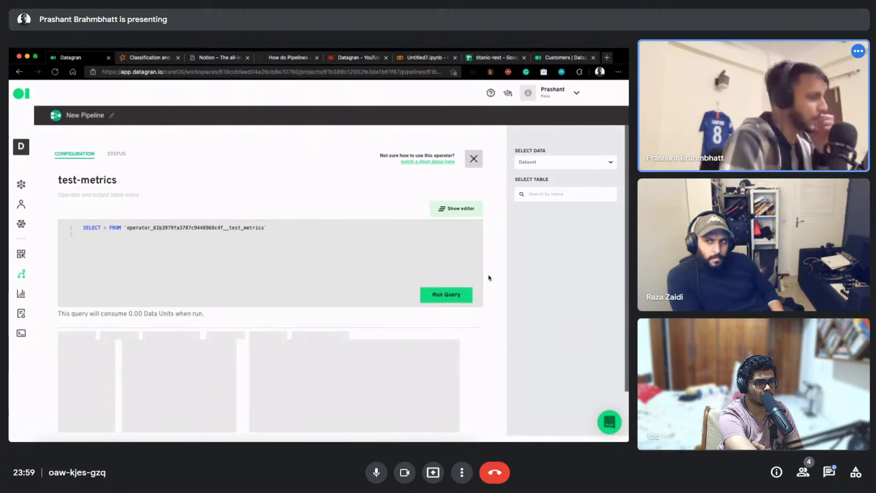
{"action": "scroll", "coordinate": [455, 367], "scroll_direction": "down", "scroll_amount": 3}
{"action": "left_click", "coordinate": [434, 385]}
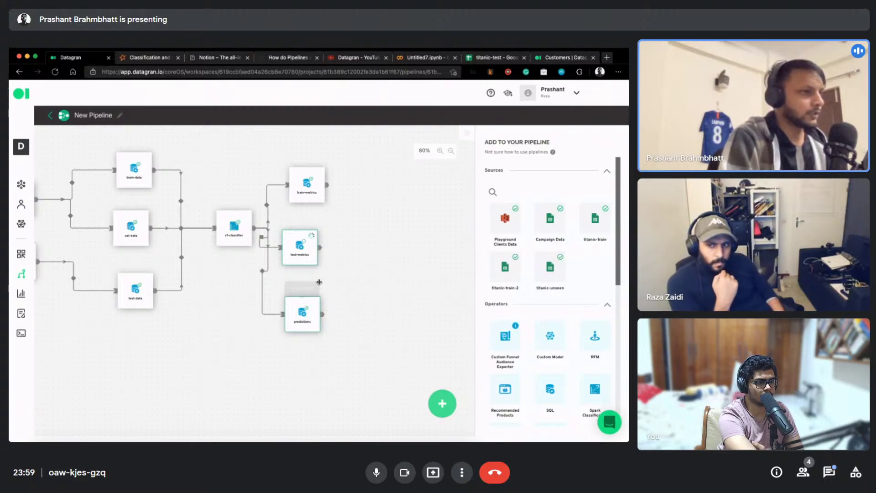
Add an API Exporter action node to the pipeline canvas
{"action": "scroll", "coordinate": [491, 294], "scroll_direction": "down", "scroll_amount": 1}
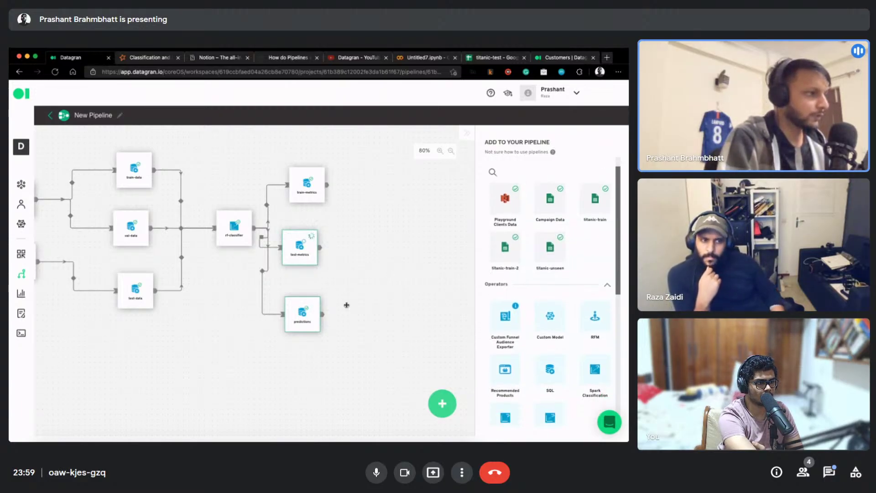
{"action": "left_click_drag", "start_coordinate": [209, 300], "coordinate": [299, 322]}
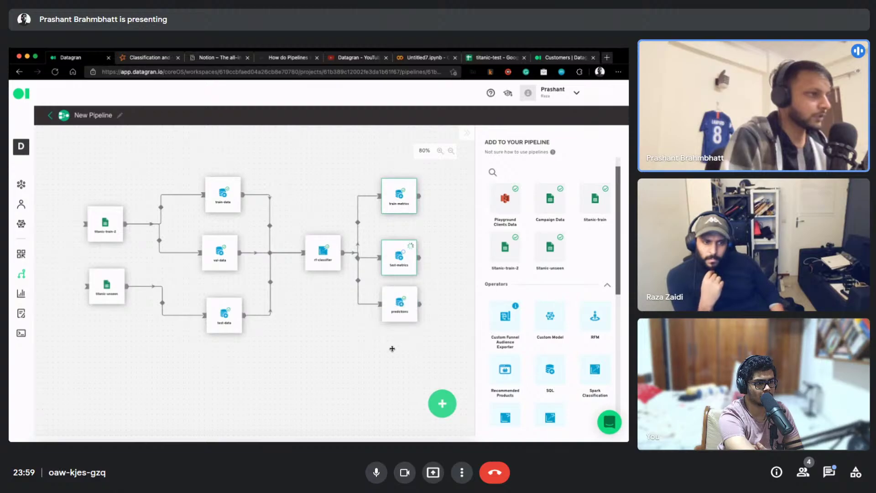
{"action": "scroll", "coordinate": [498, 337], "scroll_direction": "down", "scroll_amount": 5}
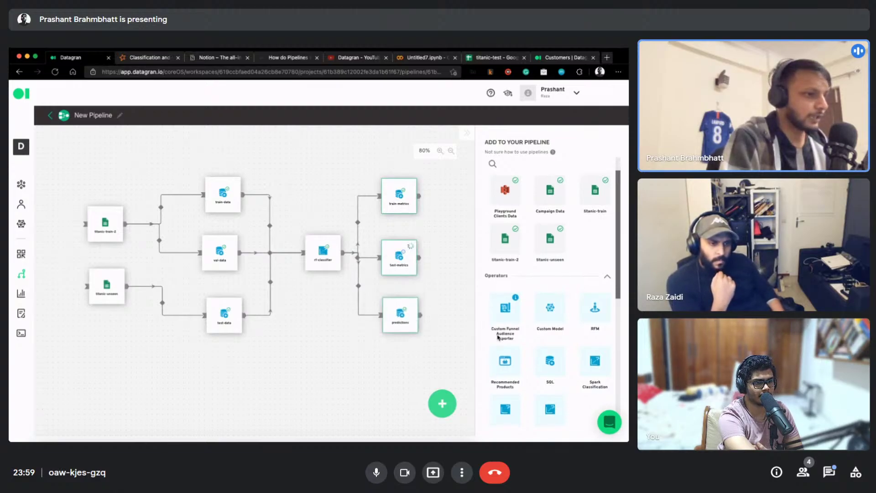
{"action": "left_click_drag", "start_coordinate": [375, 365], "coordinate": [330, 384]}
{"action": "left_click_drag", "start_coordinate": [507, 259], "coordinate": [447, 334]}
Place the API Exporter above the metrics nodes and link it from rf-classifier's output
{"action": "left_click_drag", "start_coordinate": [376, 334], "coordinate": [427, 341]}
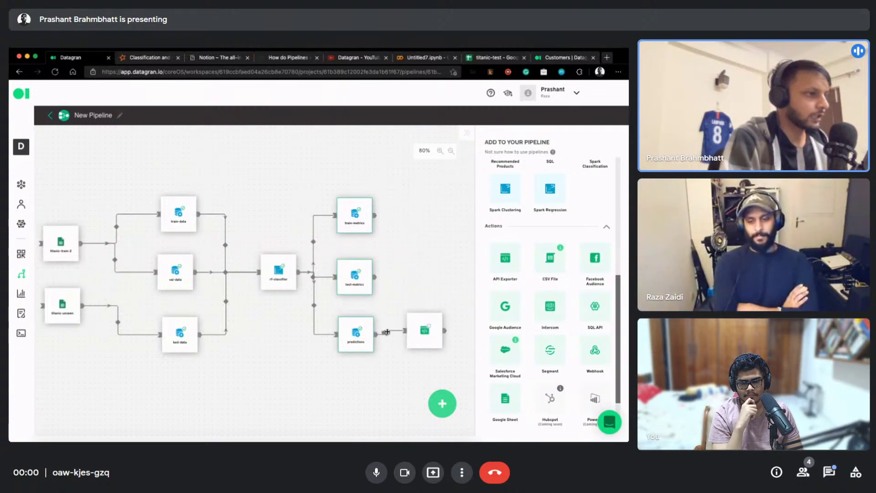
{"action": "left_click", "coordinate": [387, 332]}
{"action": "left_click_drag", "start_coordinate": [397, 303], "coordinate": [267, 155]}
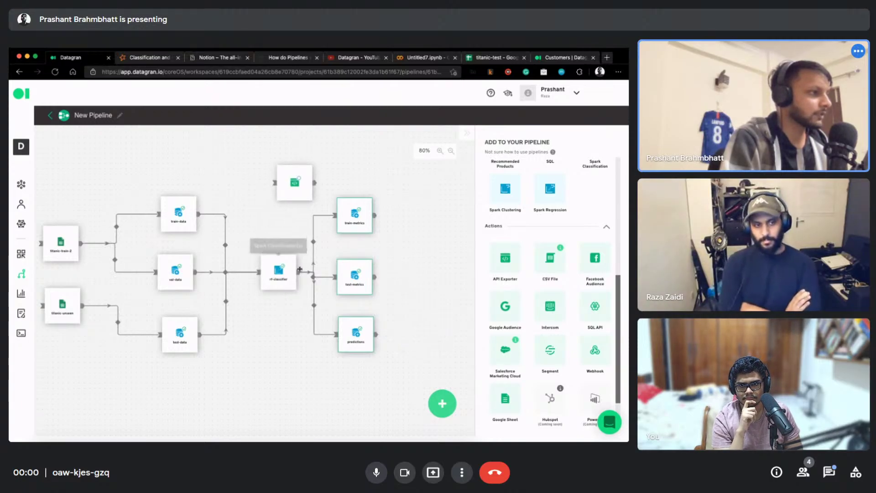
{"action": "left_click_drag", "start_coordinate": [299, 272], "coordinate": [285, 180]}
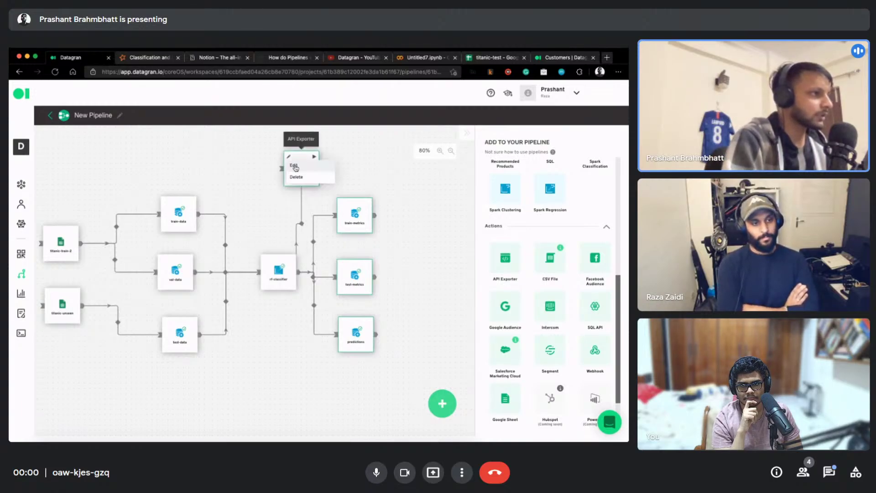
Point the API Exporter at rf-classifier's third table and save it as the REST API action
{"action": "left_click", "coordinate": [295, 169]}
{"action": "left_click", "coordinate": [115, 276]}
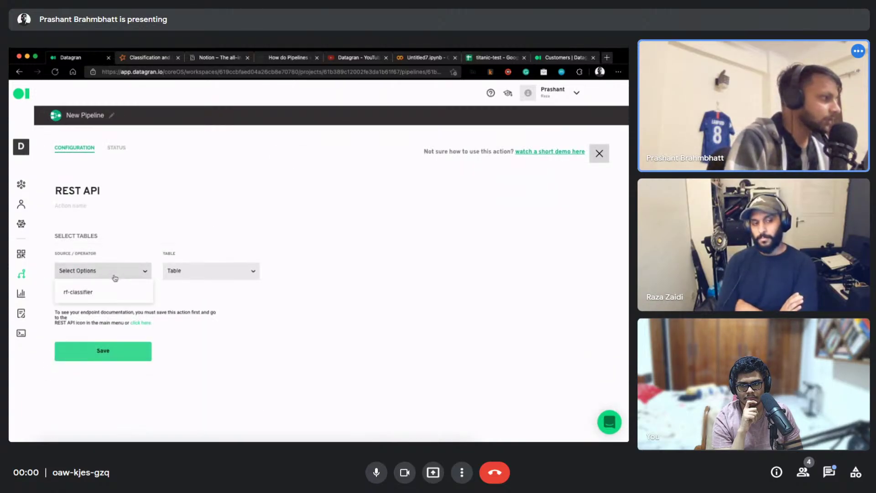
{"action": "left_click", "coordinate": [97, 295]}
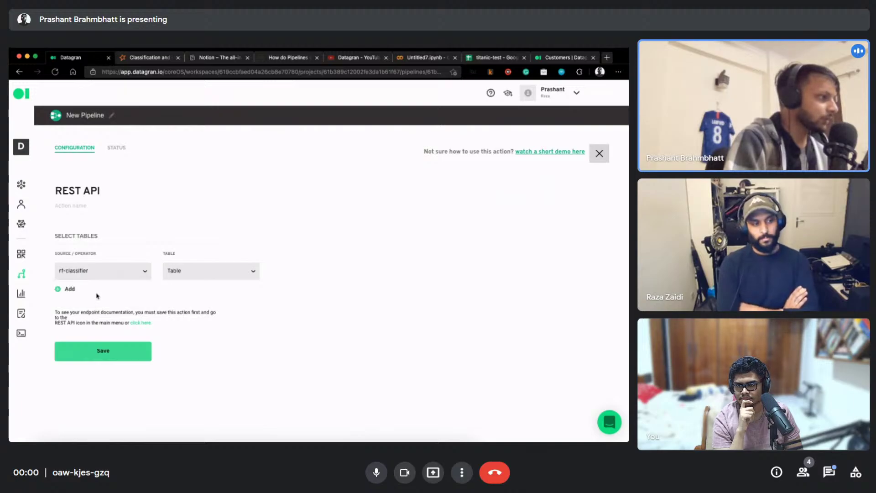
{"action": "left_click", "coordinate": [201, 276]}
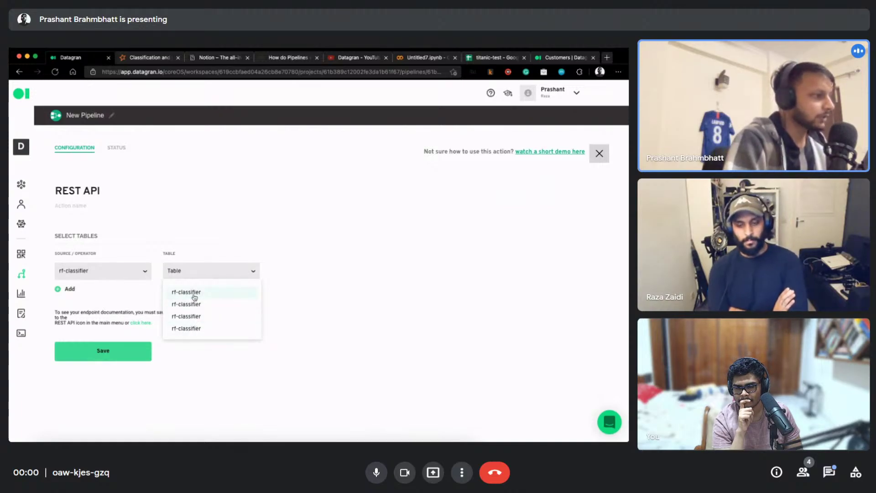
{"action": "left_click", "coordinate": [176, 319]}
{"action": "left_click", "coordinate": [108, 356]}
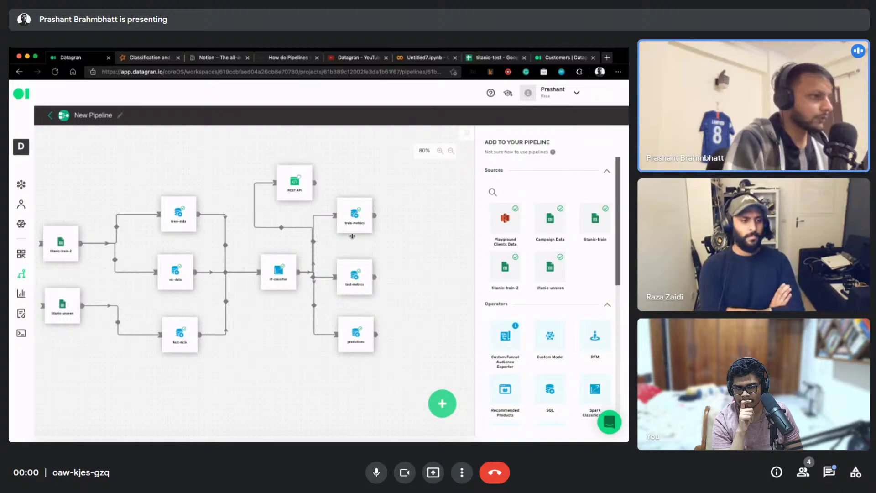
Save the pipeline from the save-and-run options
{"action": "left_click", "coordinate": [308, 173]}
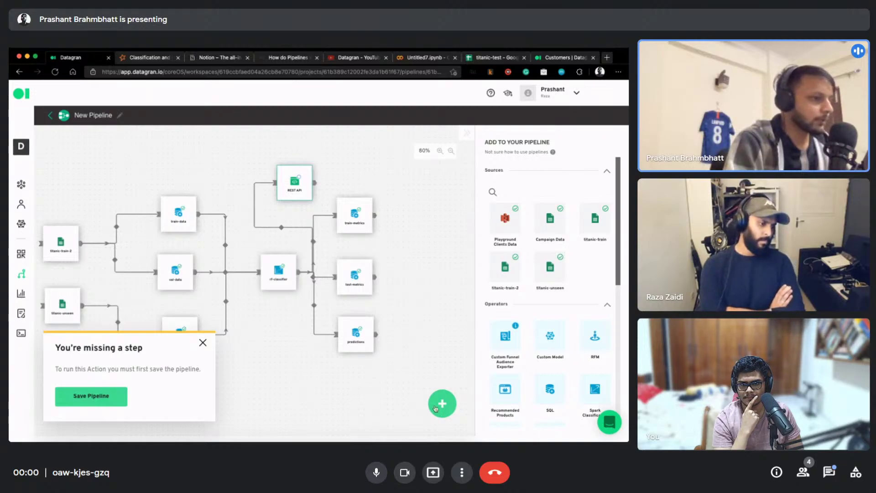
{"action": "left_click", "coordinate": [436, 405]}
{"action": "left_click", "coordinate": [61, 396]}
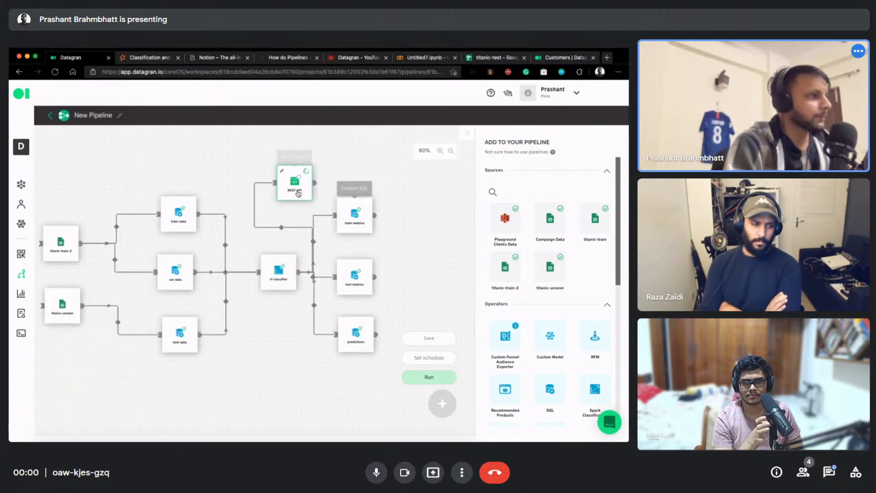
Move the REST API node above train-metrics, save the layout, and go to the REST API page
{"action": "left_click_drag", "start_coordinate": [295, 182], "coordinate": [336, 168]}
{"action": "scroll", "coordinate": [434, 188], "scroll_direction": "down", "scroll_amount": 5}
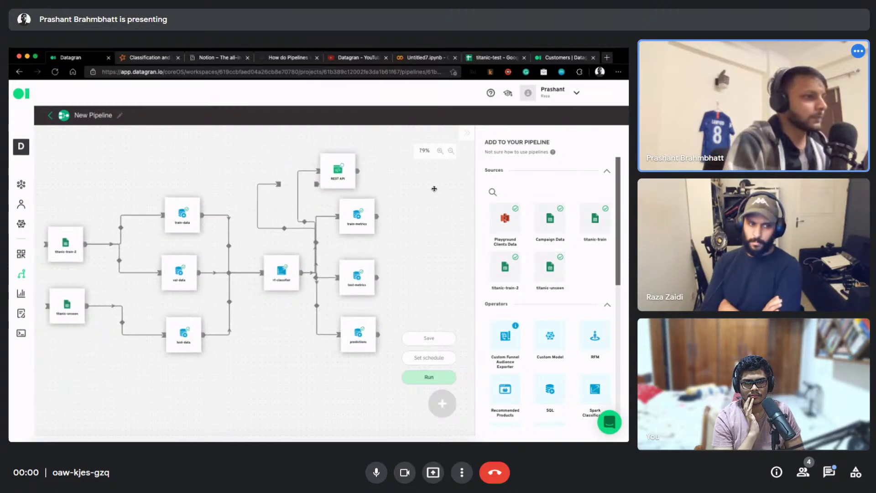
{"action": "scroll", "coordinate": [404, 196], "scroll_direction": "right", "scroll_amount": 5}
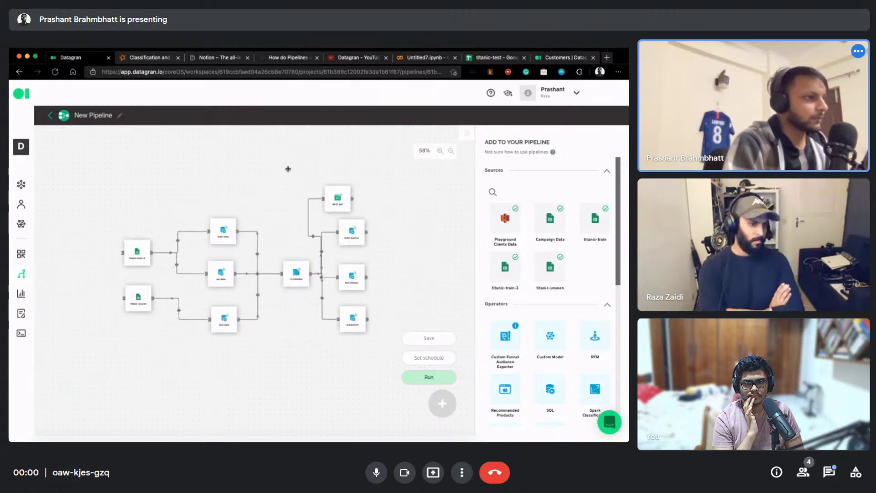
{"action": "left_click_drag", "start_coordinate": [336, 181], "coordinate": [345, 170]}
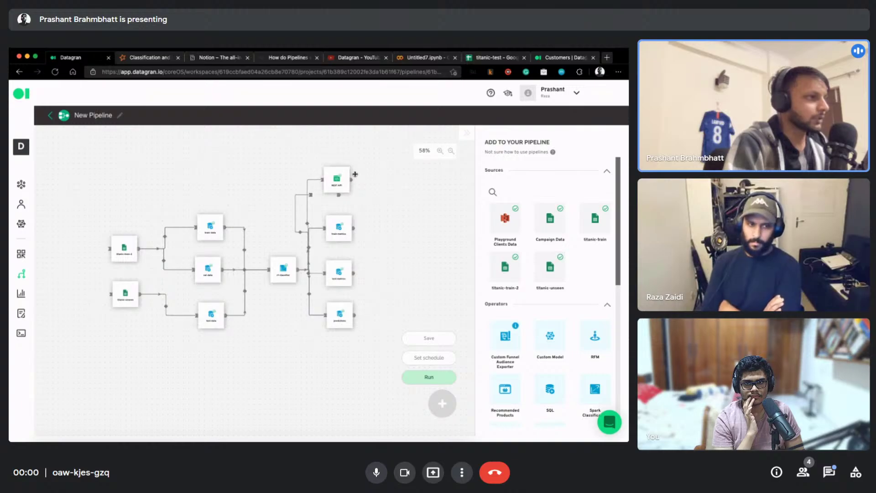
{"action": "scroll", "coordinate": [372, 195], "scroll_direction": "up", "scroll_amount": 5}
{"action": "left_click_drag", "start_coordinate": [284, 165], "coordinate": [461, 251]}
{"action": "scroll", "coordinate": [409, 245], "scroll_direction": "down", "scroll_amount": 1}
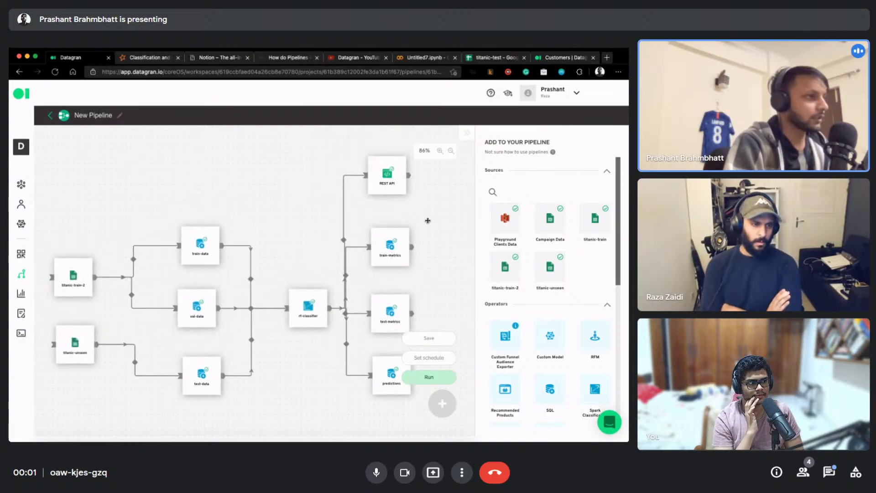
{"action": "left_click", "coordinate": [21, 334]}
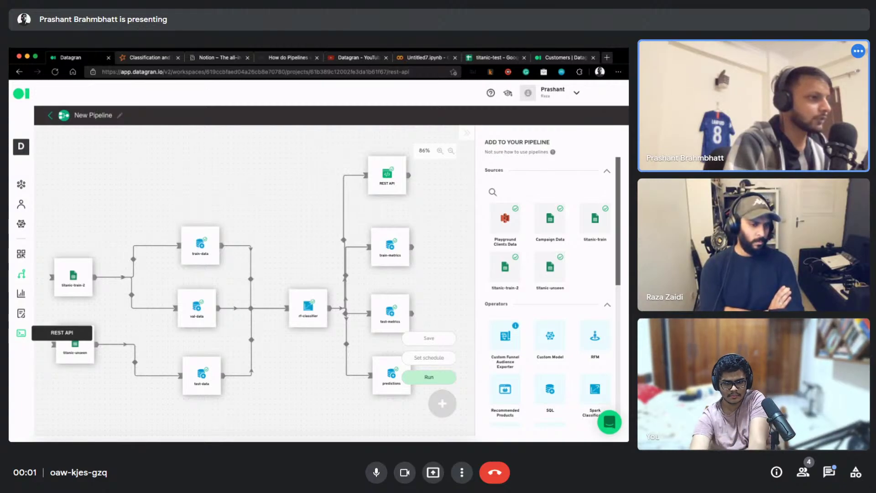
{"action": "left_click", "coordinate": [431, 338]}
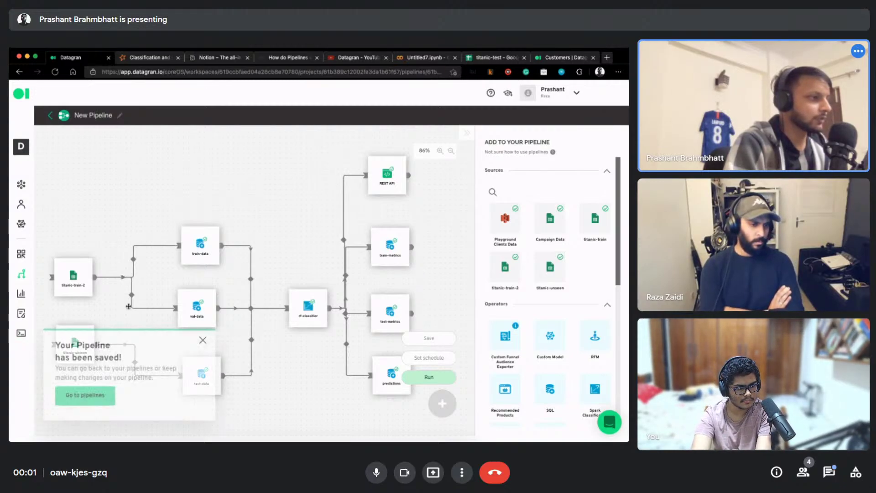
{"action": "left_click", "coordinate": [21, 334]}
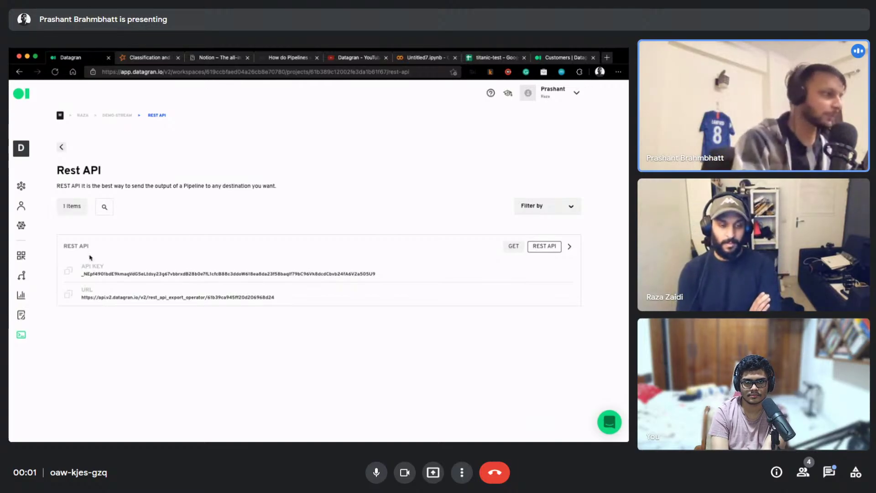
Select the REST API entry's API key
{"action": "double_click", "coordinate": [190, 274]}
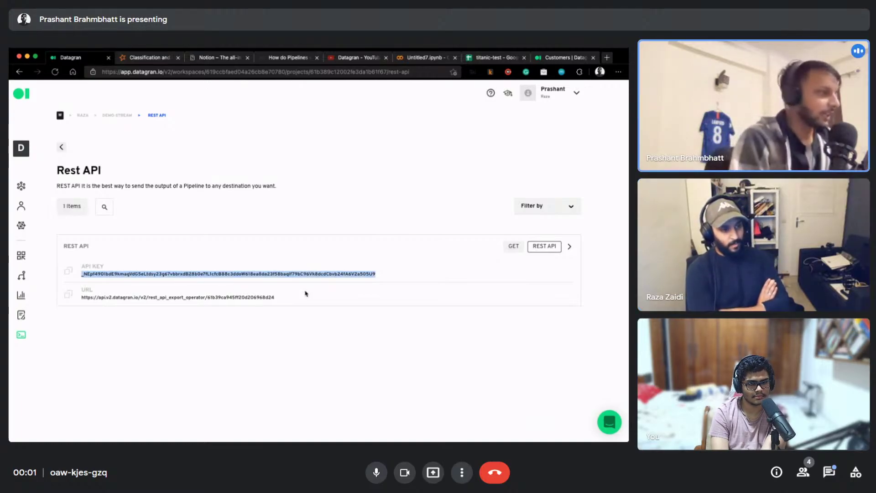
{"action": "left_click", "coordinate": [305, 274]}
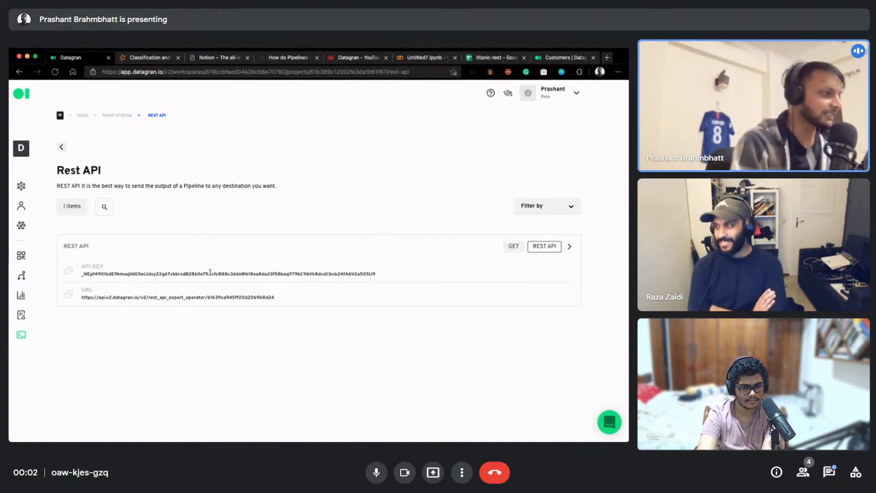
{"action": "double_click", "coordinate": [210, 273]}
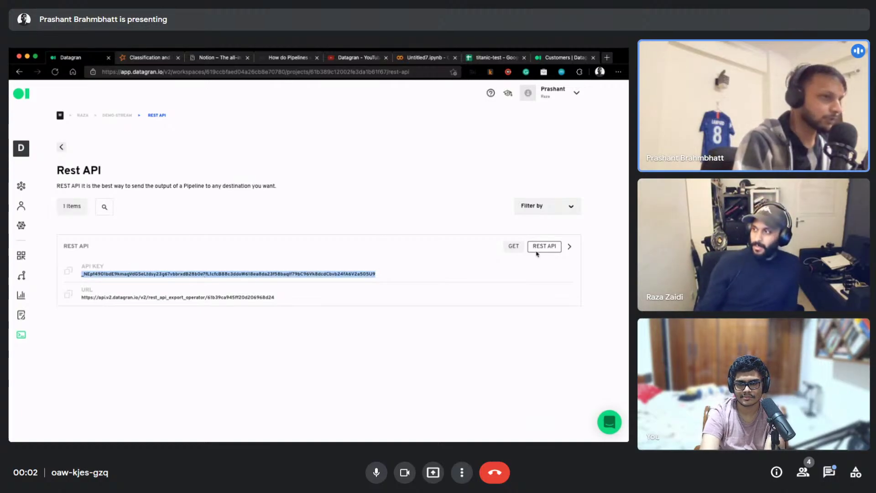
Show the GET example on the REST API card and copy the curl command
{"action": "left_click", "coordinate": [512, 249]}
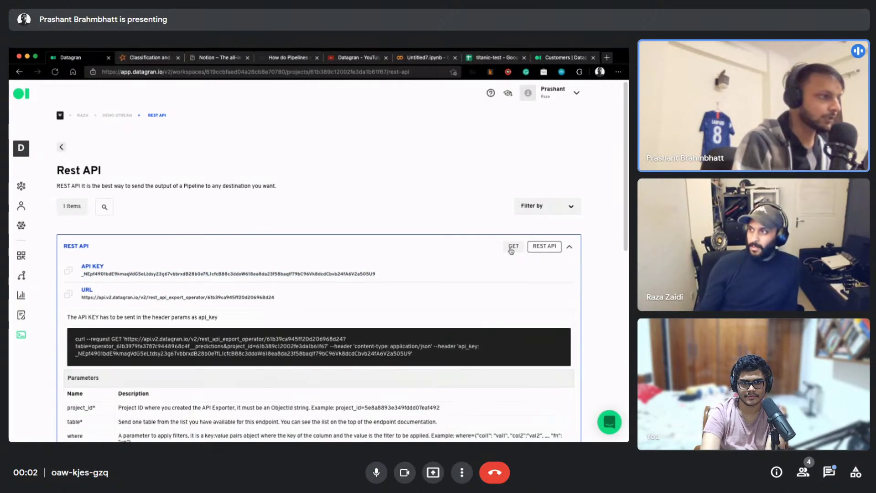
{"action": "scroll", "coordinate": [108, 303], "scroll_direction": "down", "scroll_amount": 2}
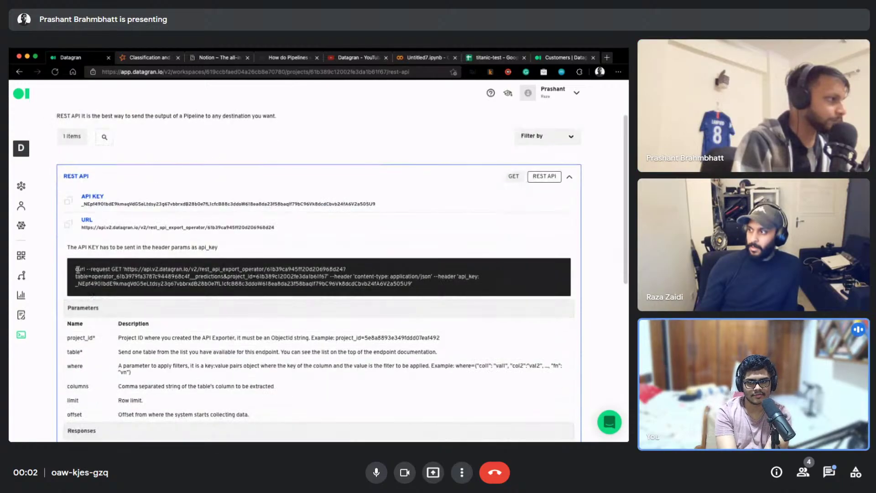
{"action": "left_click_drag", "start_coordinate": [116, 269], "coordinate": [426, 285]}
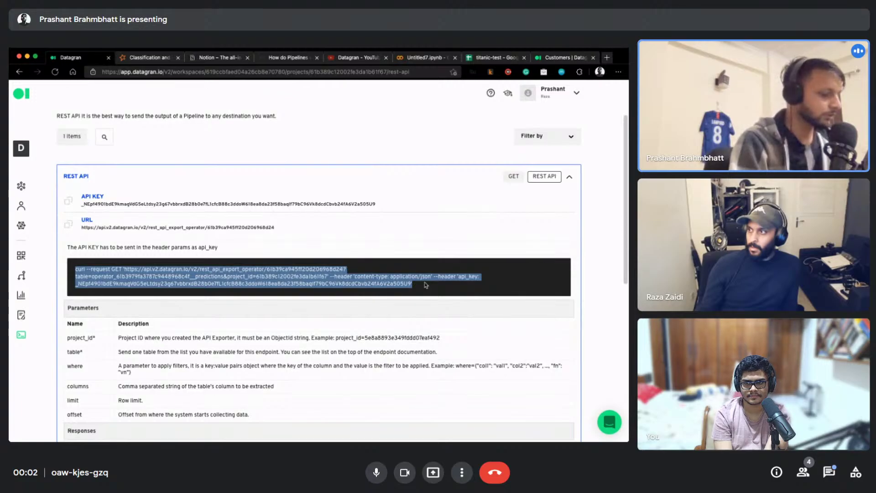
{"action": "key", "text": "super+Tab"}
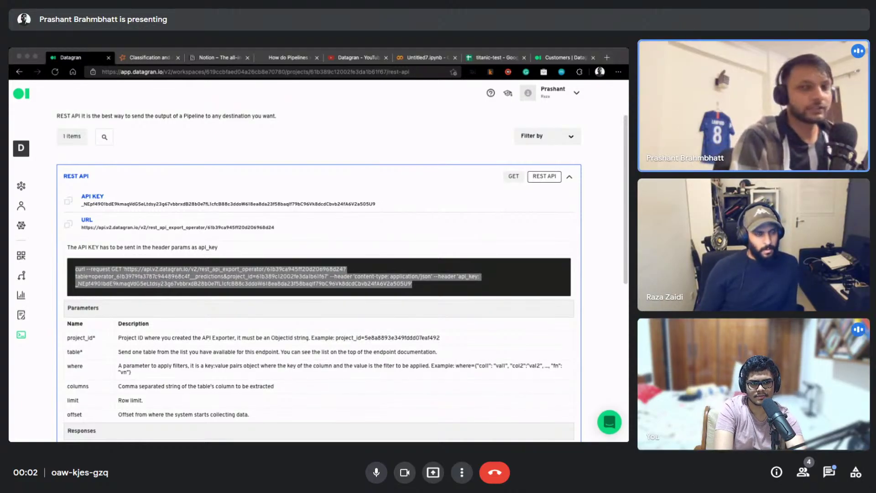
Launch Windows Terminal with a new Ubuntu-18.04 tab
{"action": "key", "text": "super"}
{"action": "type", "text": "ter"}
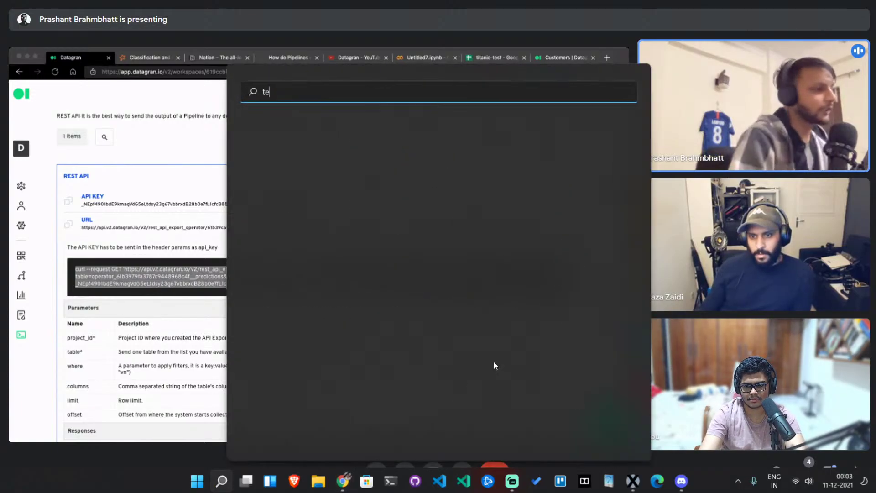
{"action": "left_click", "coordinate": [335, 184]}
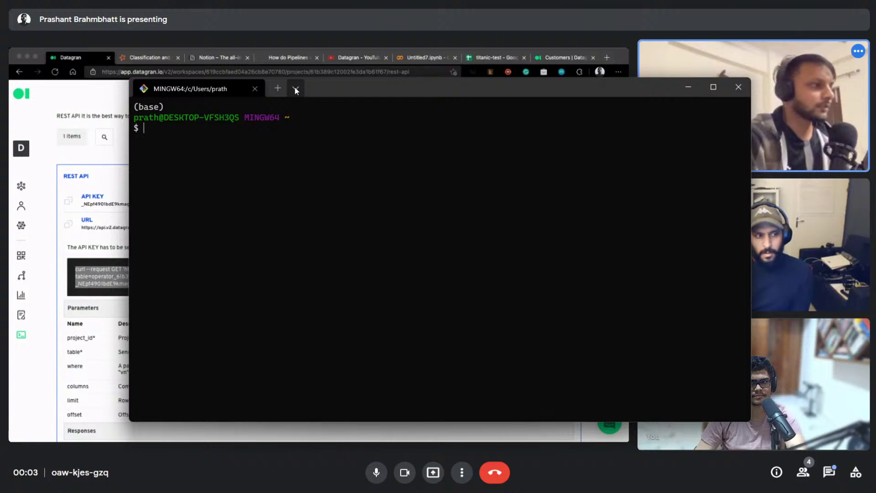
{"action": "left_click", "coordinate": [295, 88]}
{"action": "left_click", "coordinate": [331, 177]}
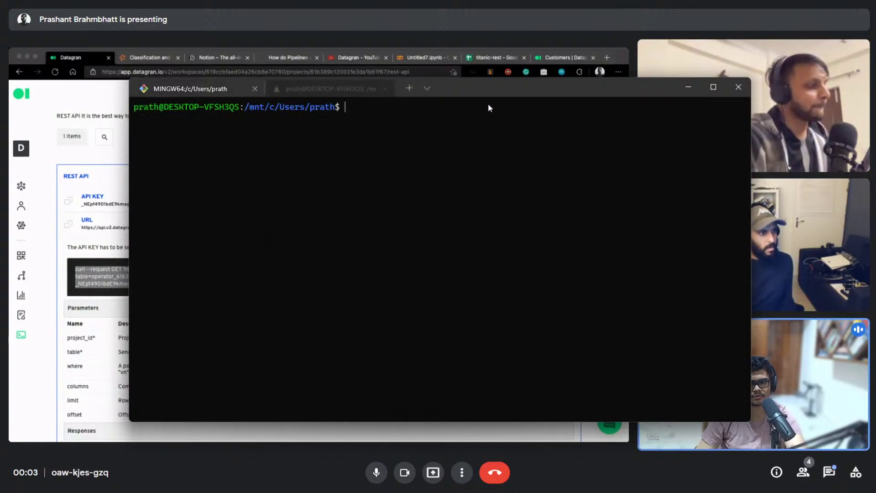
Run 'which curl' to confirm curl is at /usr/bin/curl
{"action": "type", "text": "which"}
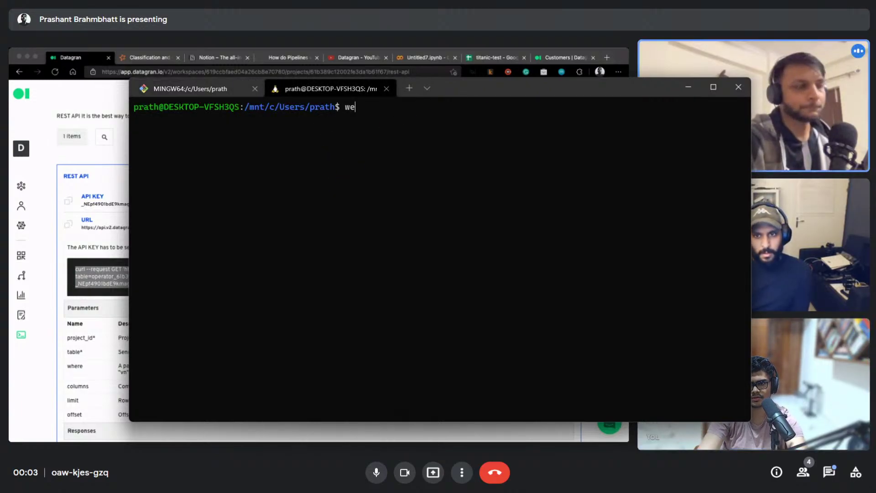
{"action": "type", "text": " vurl"}
{"action": "key", "text": "Return"}
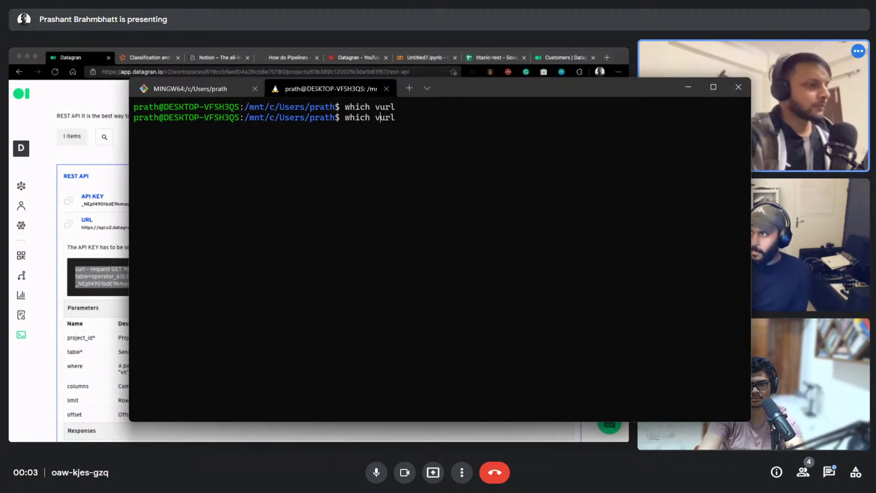
{"action": "key", "text": "BackSpace"}
{"action": "type", "text": "c"}
{"action": "key", "text": "Return"}
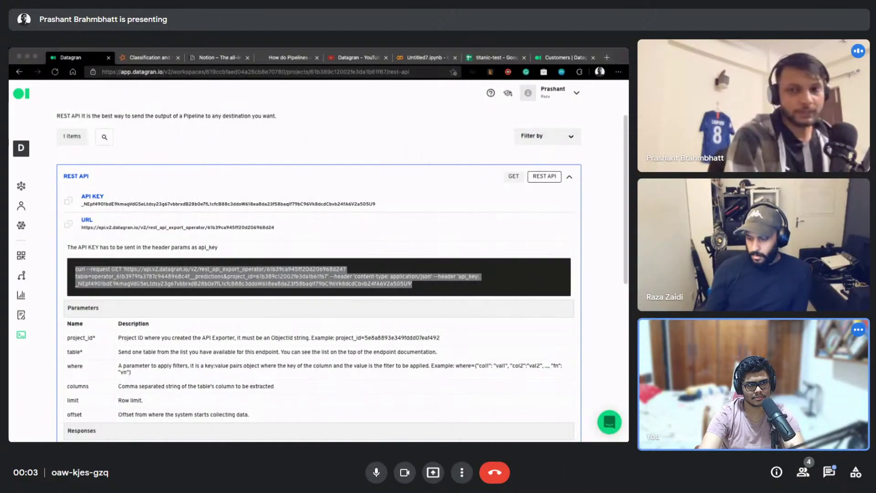
Paste the curl command copied from the meeting chat into the terminal, then close all tabs
{"action": "left_click", "coordinate": [828, 472]}
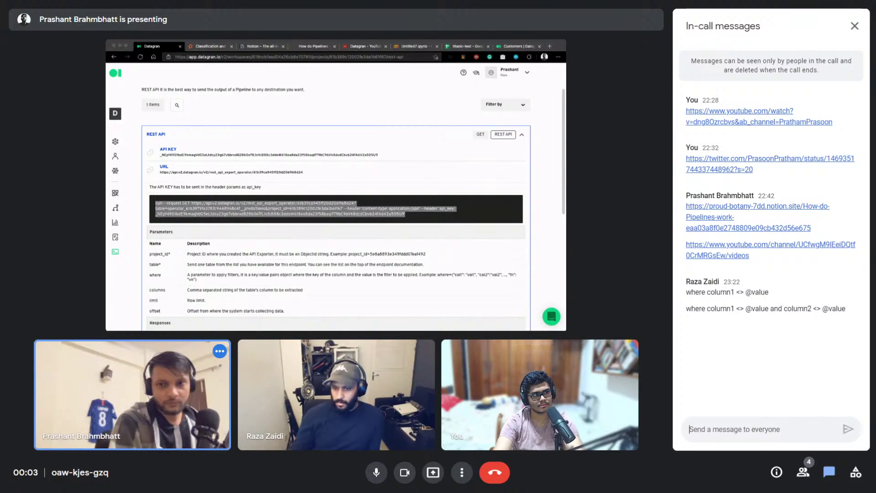
{"action": "key", "text": "alt+Tab"}
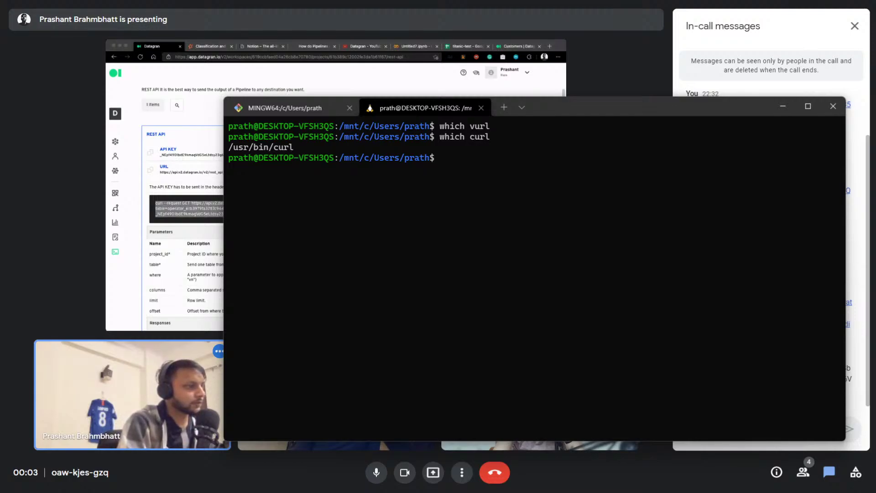
{"action": "key", "text": "alt+Tab"}
{"action": "left_click_drag", "start_coordinate": [804, 397], "coordinate": [690, 292]}
{"action": "key", "text": "ctrl+c"}
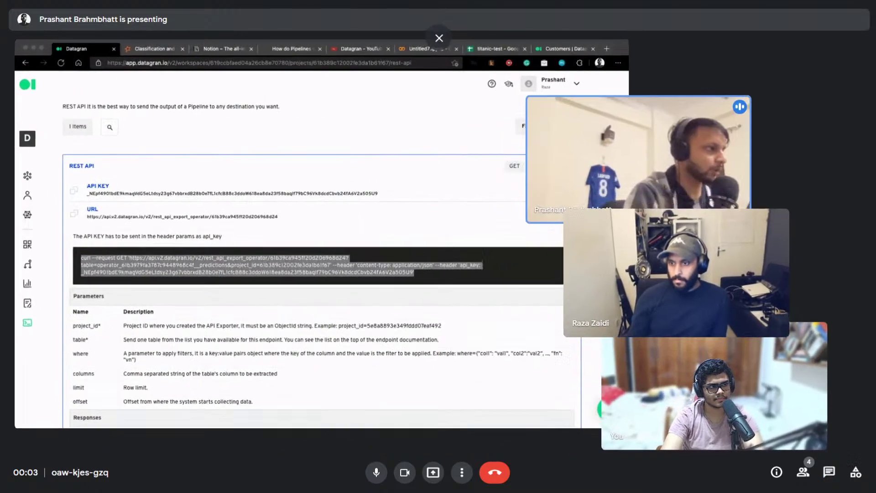
{"action": "left_click", "coordinate": [855, 25]}
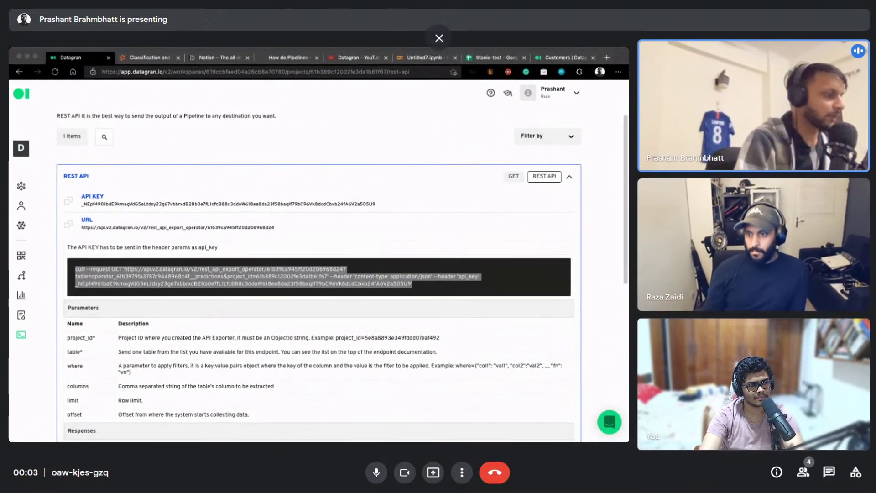
{"action": "key", "text": "alt+Tab"}
{"action": "key", "text": "ctrl+v"}
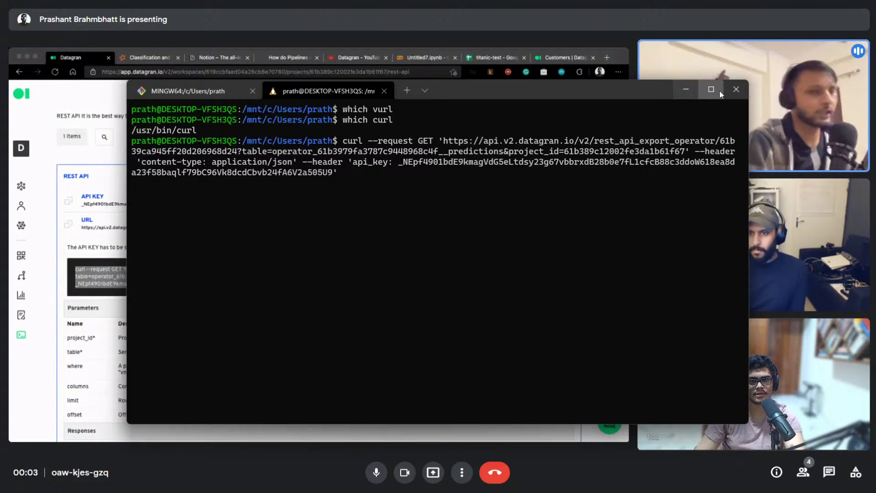
{"action": "left_click", "coordinate": [731, 88]}
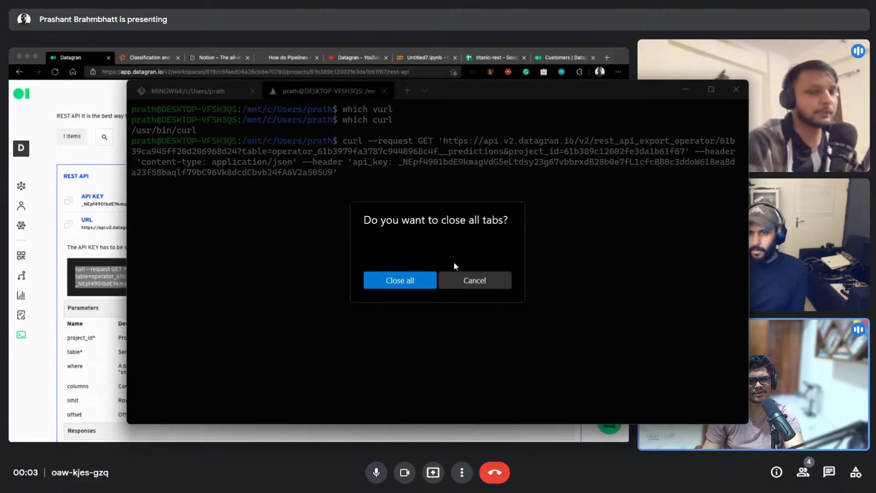
{"action": "left_click", "coordinate": [423, 280]}
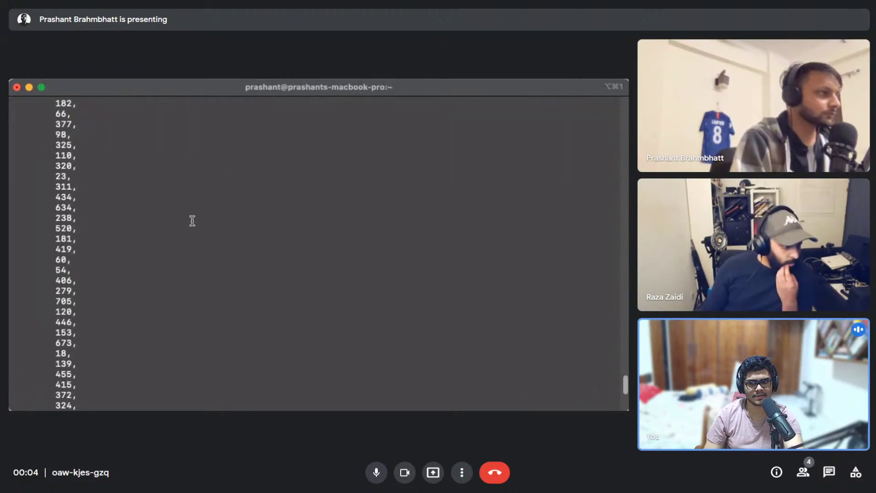
Scroll through the curl JSON response of 0.0 predictions and IDs 700, 168, 516
{"action": "mouse_move", "coordinate": [238, 299]}
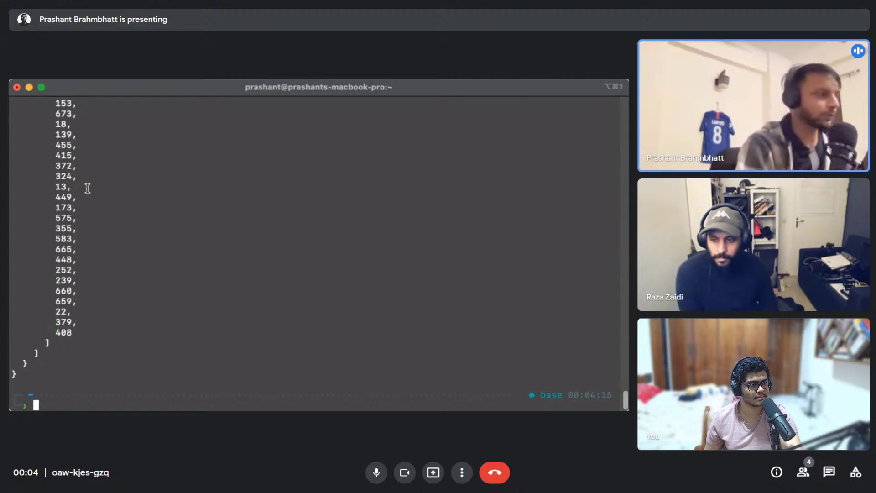
{"action": "scroll", "coordinate": [153, 266], "scroll_direction": "up", "scroll_amount": 7}
{"action": "scroll", "coordinate": [154, 268], "scroll_direction": "up", "scroll_amount": 15}
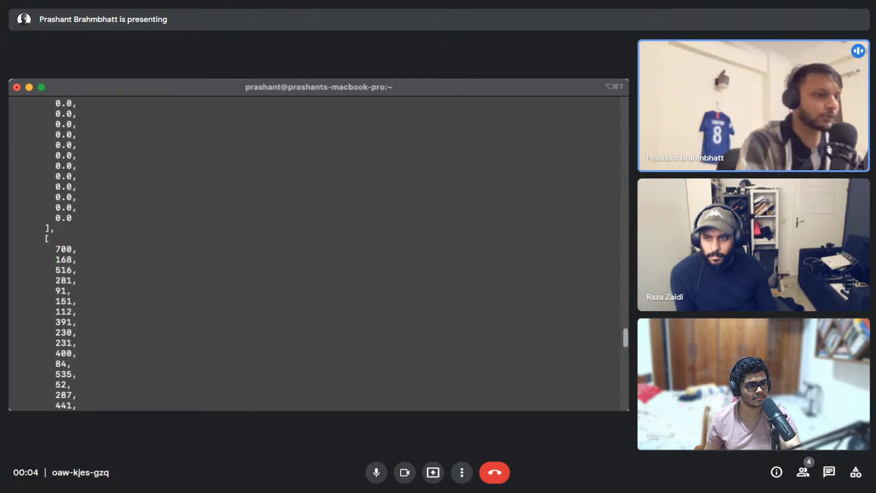
{"action": "key", "text": "super+Tab"}
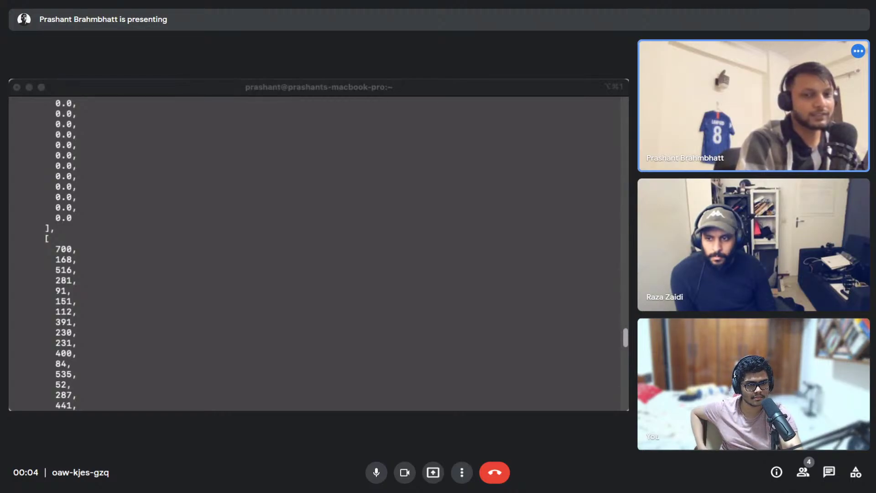
Bring the browser showing Datagran's empty Models (Beta) page to the front
{"action": "left_click", "coordinate": [398, 480]}
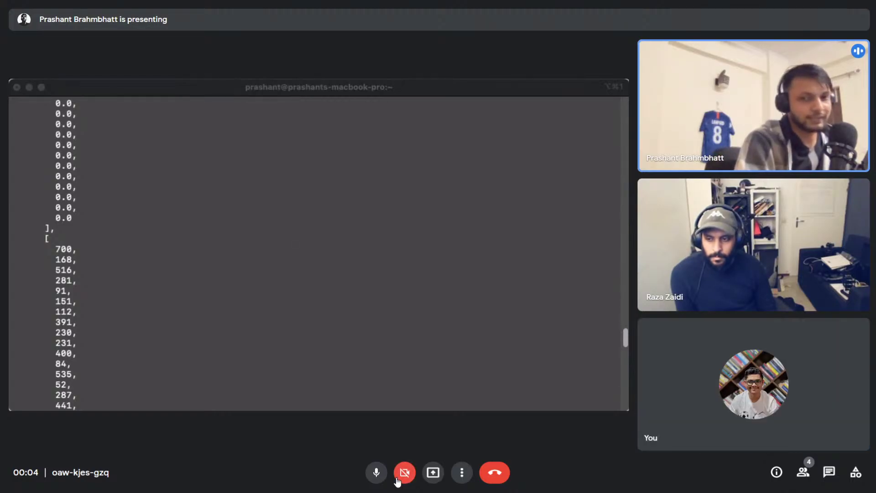
{"action": "left_click", "coordinate": [405, 473]}
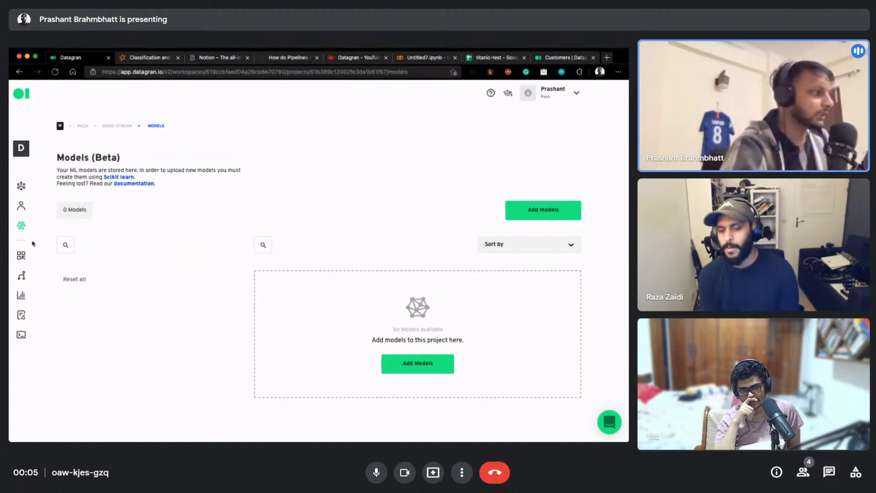
Reopen the New Pipeline in the editor from the Pipelines list
{"action": "left_click", "coordinate": [21, 275]}
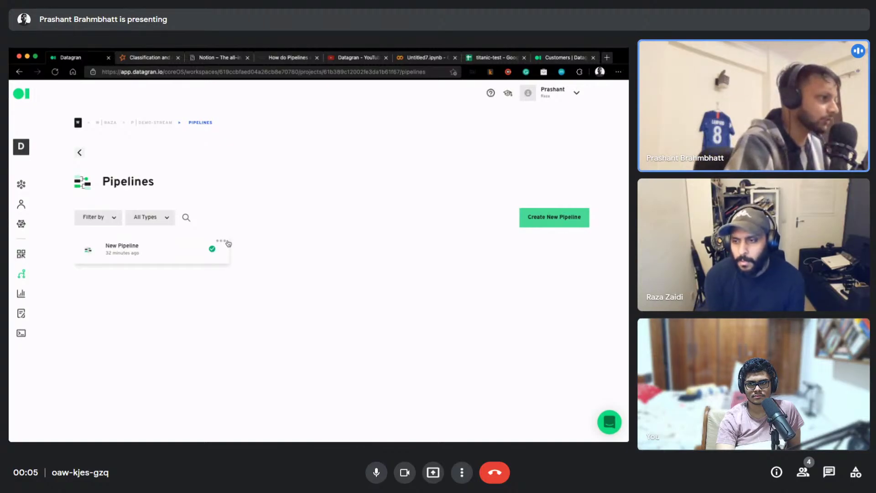
{"action": "left_click", "coordinate": [139, 254]}
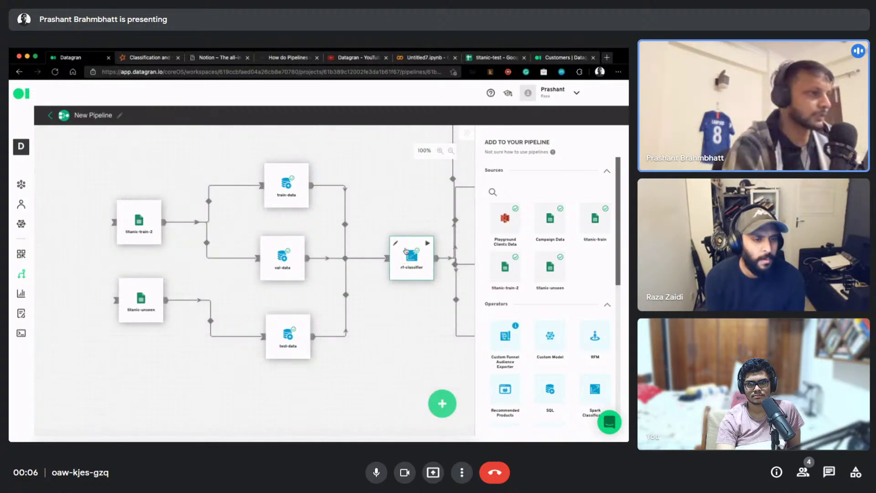
Shift rf-classifier and the REST API node left above train-metrics, then view the empty Charts page
{"action": "left_click_drag", "start_coordinate": [416, 319], "coordinate": [324, 349]}
{"action": "scroll", "coordinate": [324, 349], "scroll_direction": "down", "scroll_amount": 2}
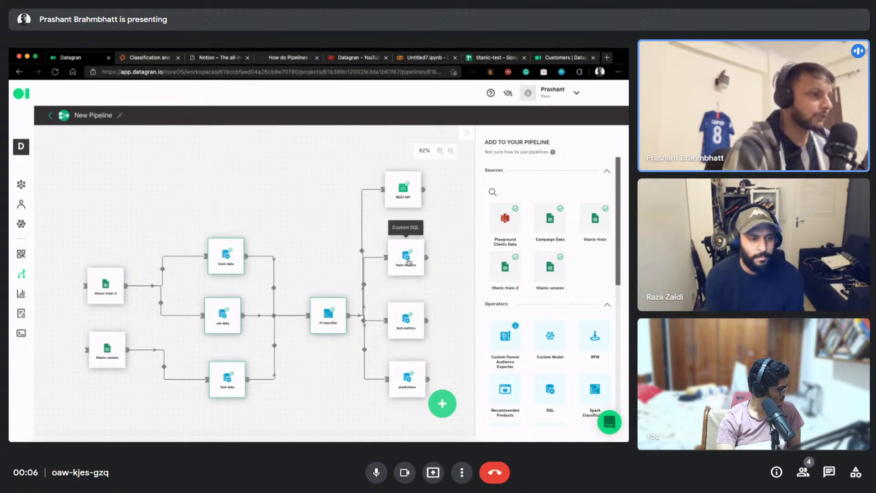
{"action": "left_click_drag", "start_coordinate": [332, 325], "coordinate": [321, 325]}
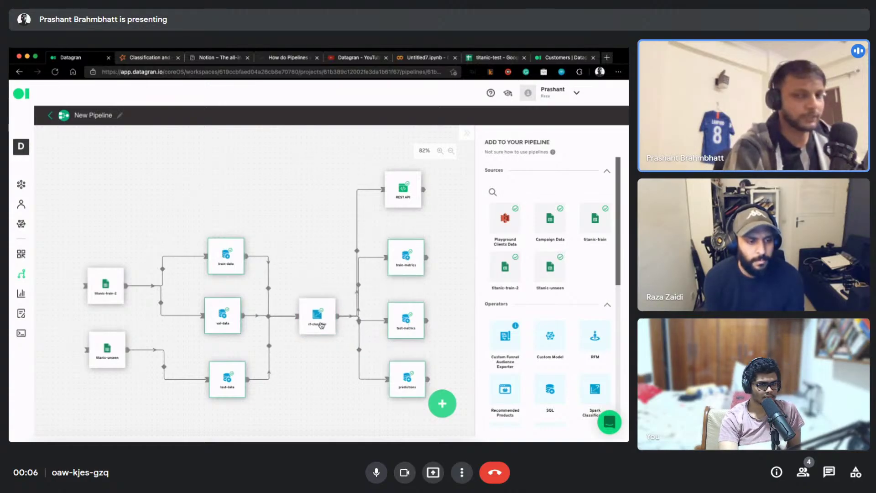
{"action": "left_click_drag", "start_coordinate": [406, 201], "coordinate": [340, 204]}
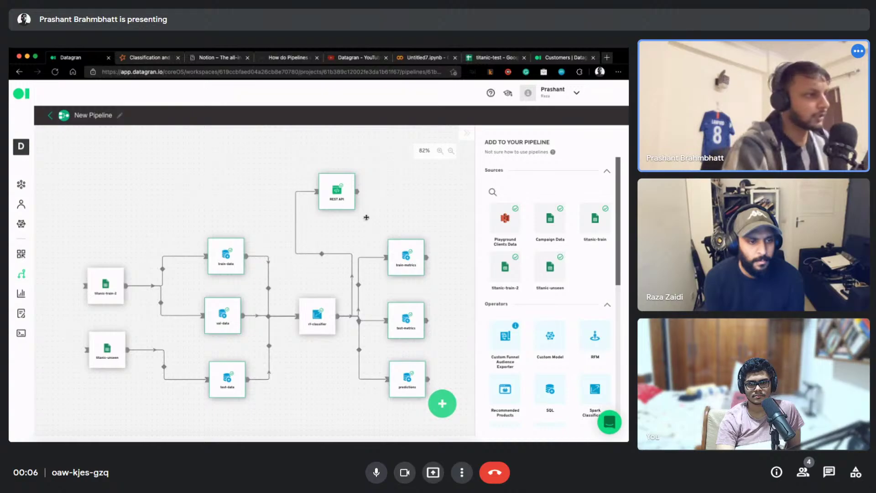
{"action": "mouse_move", "coordinate": [326, 186]}
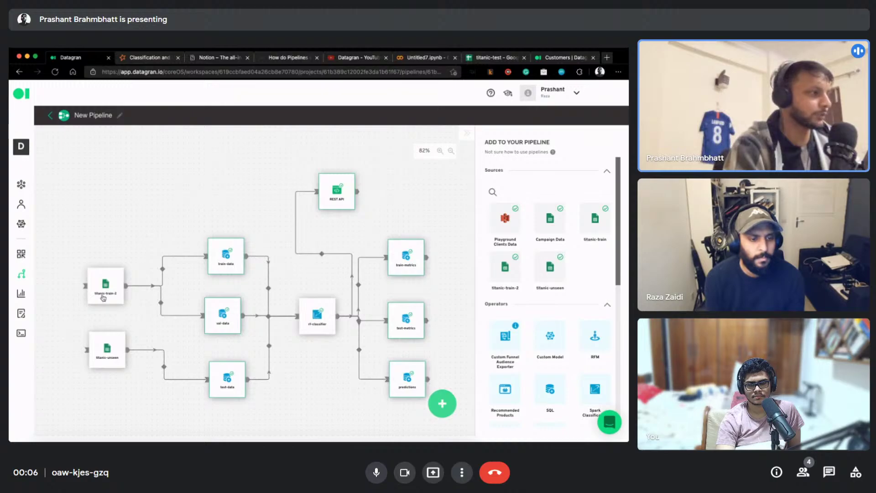
{"action": "mouse_move", "coordinate": [436, 402]}
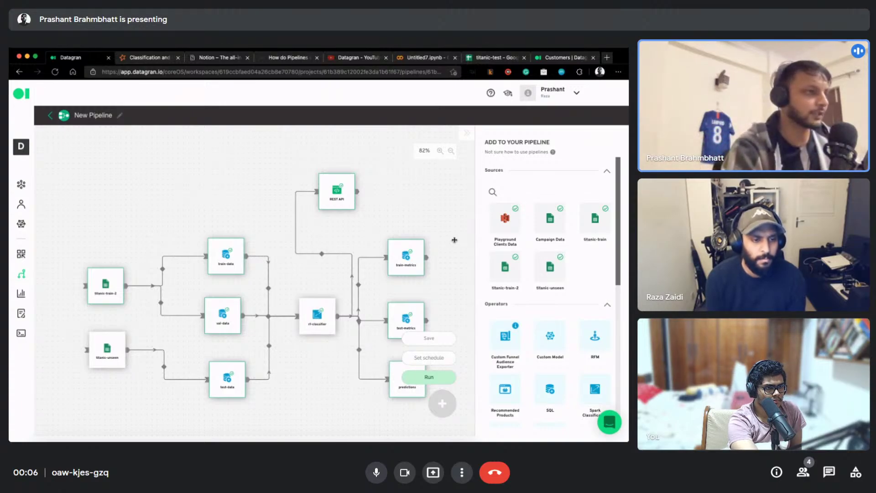
{"action": "left_click", "coordinate": [21, 293]}
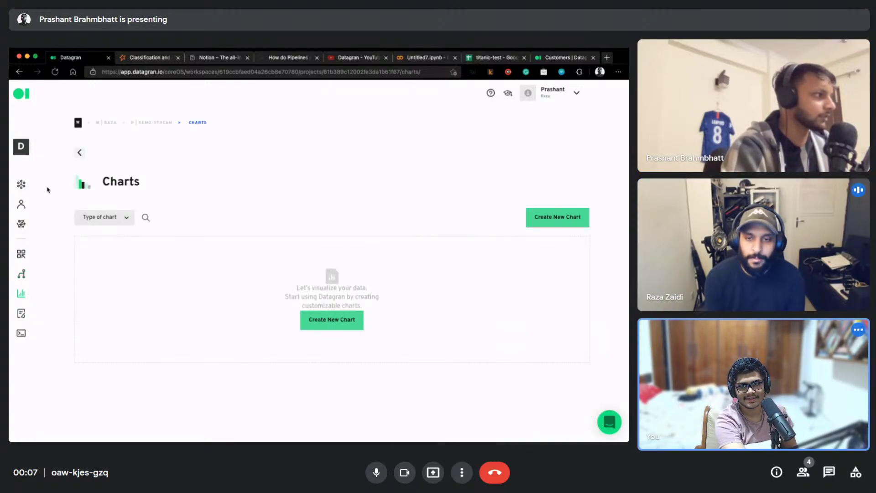
Browse the Boards, Models and Team Members pages, then return to the workspace overview
{"action": "left_click", "coordinate": [21, 254]}
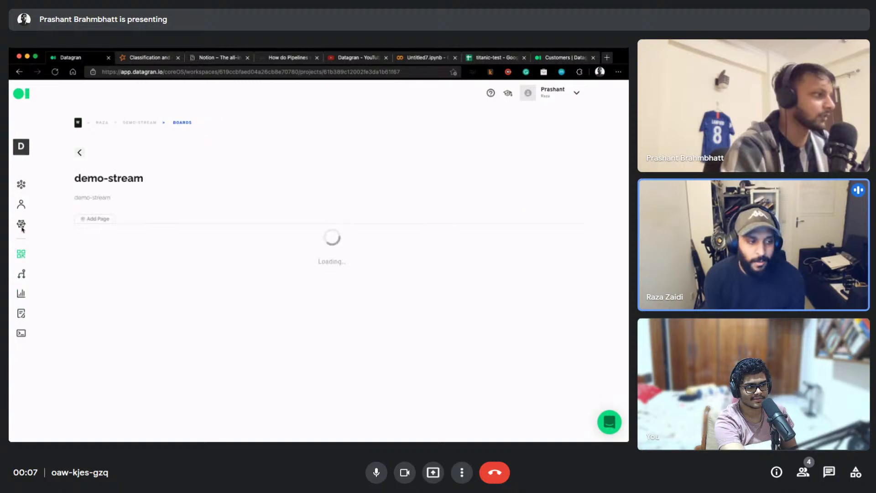
{"action": "left_click", "coordinate": [21, 223]}
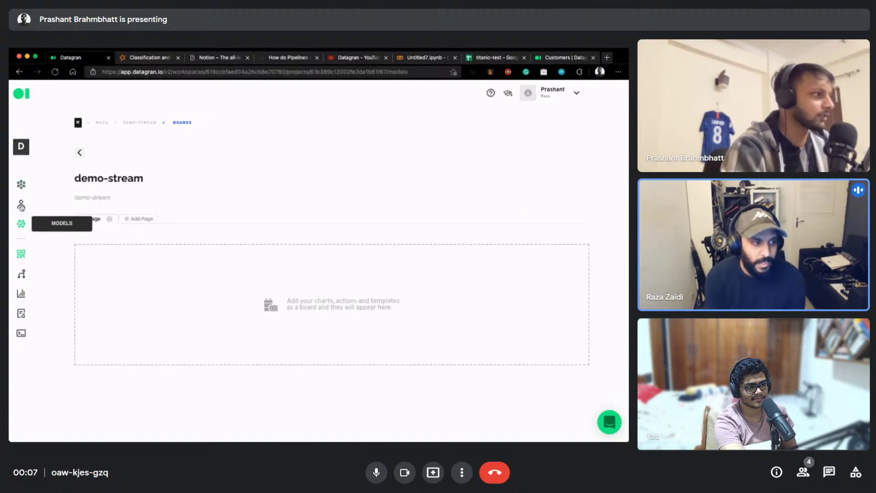
{"action": "left_click", "coordinate": [21, 205]}
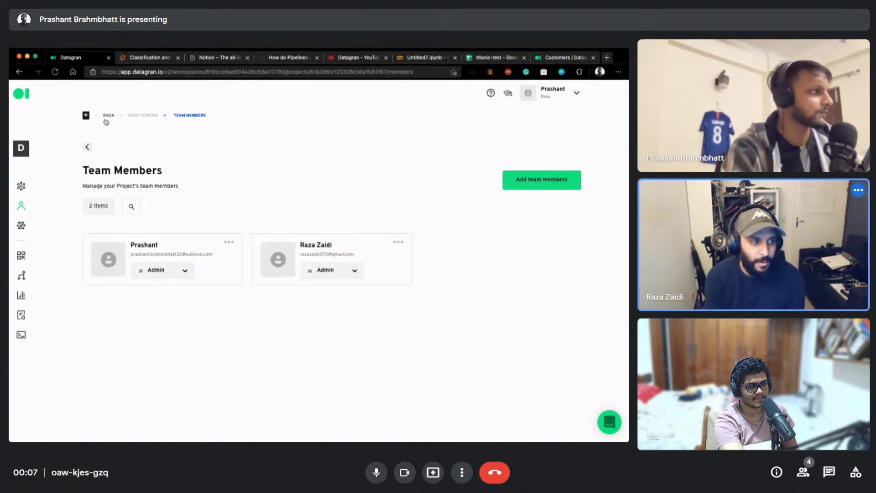
{"action": "left_click", "coordinate": [108, 115]}
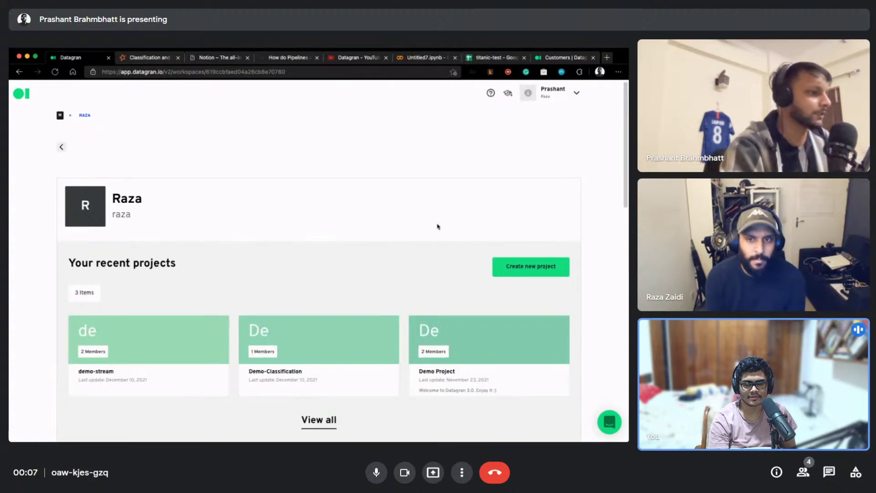
Review the workspace's recent projects and switch to the Datagran Customers website tab
{"action": "scroll", "coordinate": [438, 229], "scroll_direction": "down", "scroll_amount": 5}
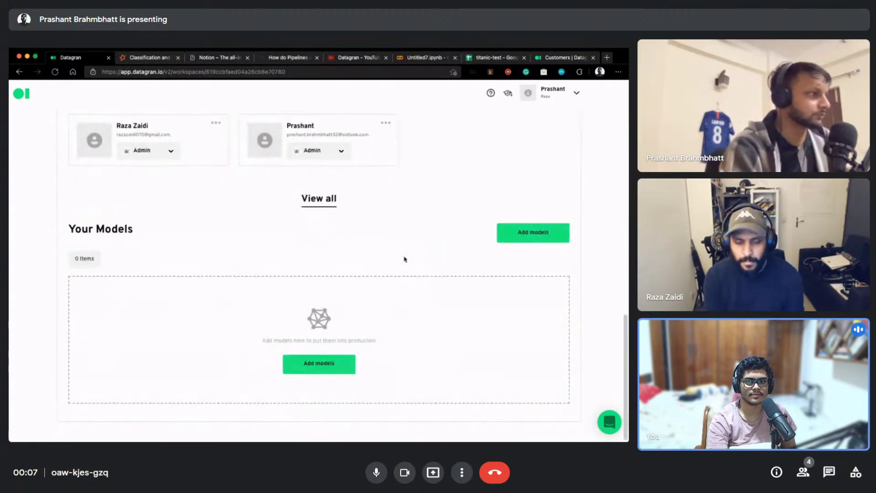
{"action": "scroll", "coordinate": [405, 256], "scroll_direction": "up", "scroll_amount": 8}
{"action": "scroll", "coordinate": [405, 260], "scroll_direction": "up", "scroll_amount": 5}
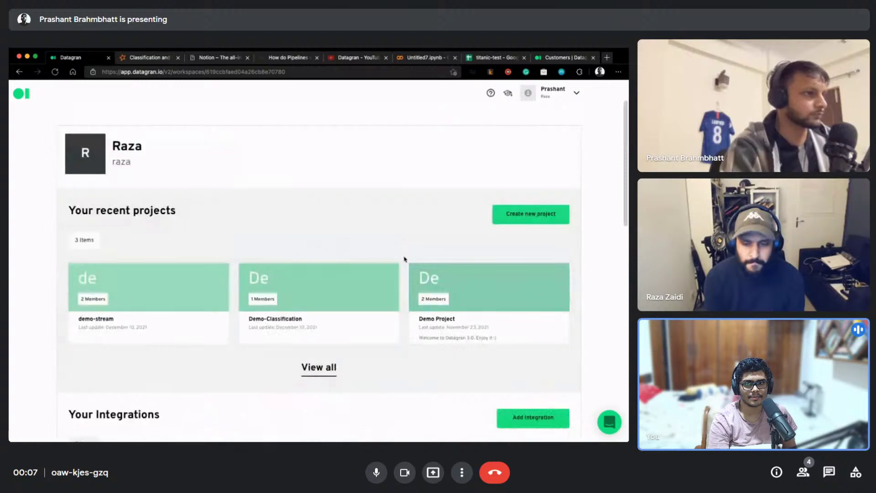
{"action": "scroll", "coordinate": [405, 257], "scroll_direction": "up", "scroll_amount": 2}
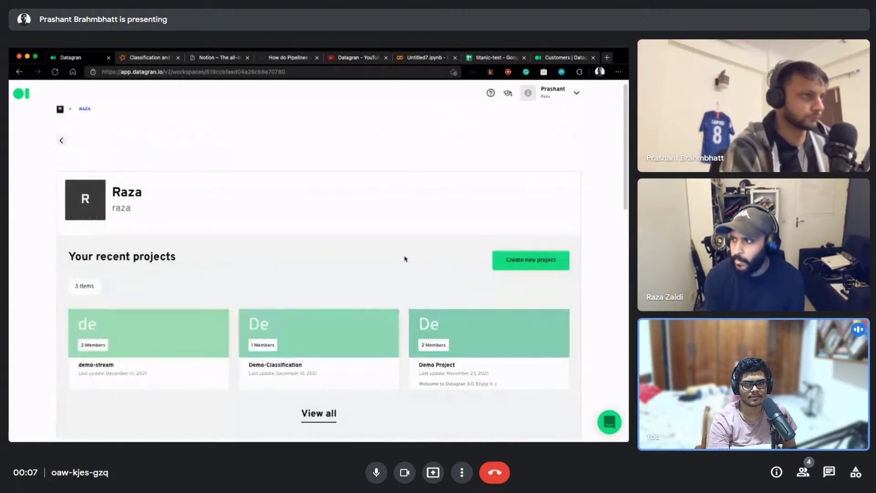
{"action": "left_click", "coordinate": [576, 94]}
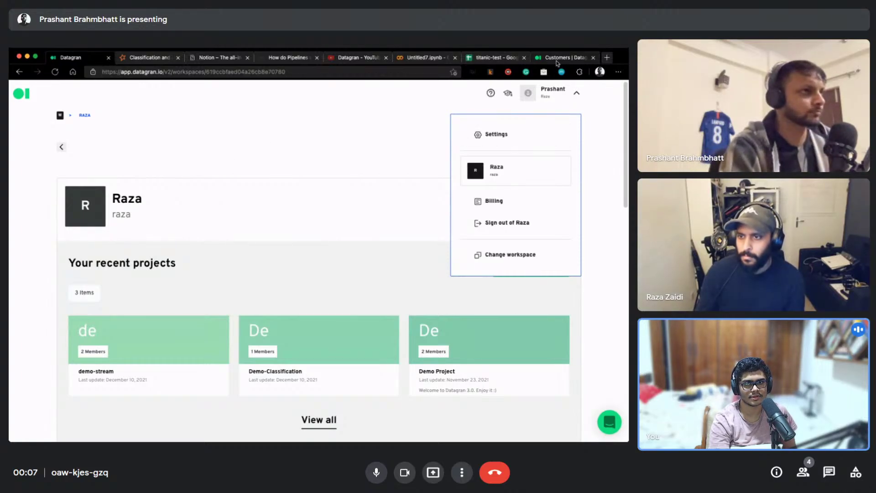
{"action": "left_click", "coordinate": [559, 60]}
Open the Datagran home page from the logo and browse down to the footer and back to the top
{"action": "left_click", "coordinate": [151, 104]}
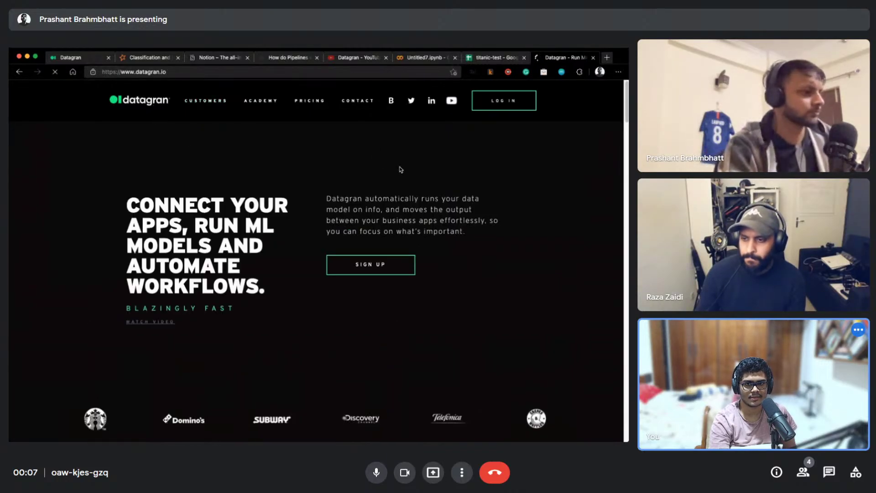
{"action": "scroll", "coordinate": [420, 180], "scroll_direction": "down", "scroll_amount": 15}
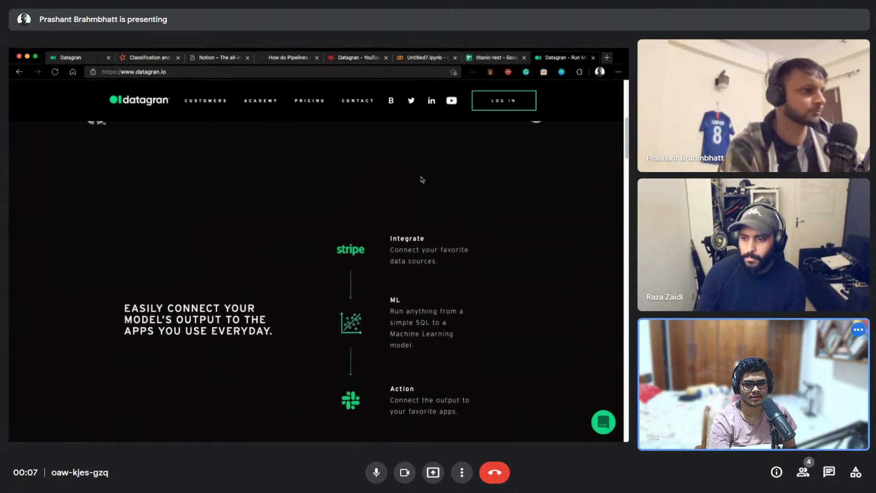
{"action": "scroll", "coordinate": [422, 180], "scroll_direction": "down", "scroll_amount": 15}
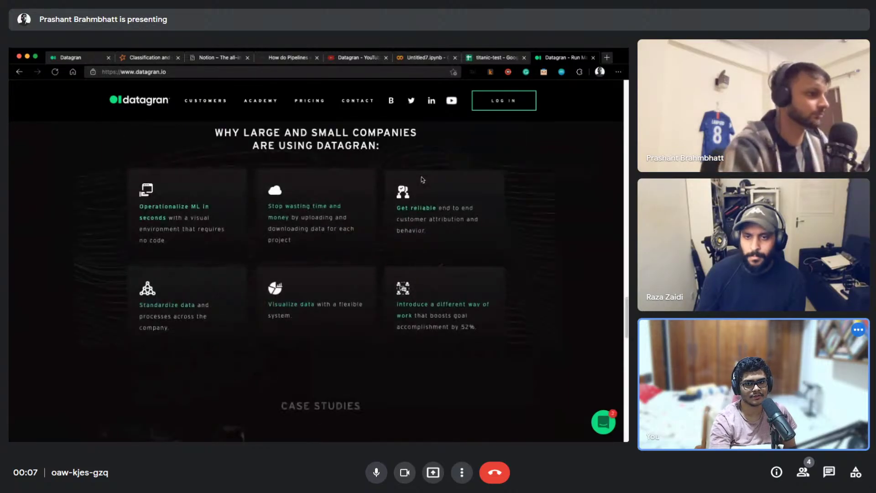
{"action": "scroll", "coordinate": [421, 177], "scroll_direction": "down", "scroll_amount": 8}
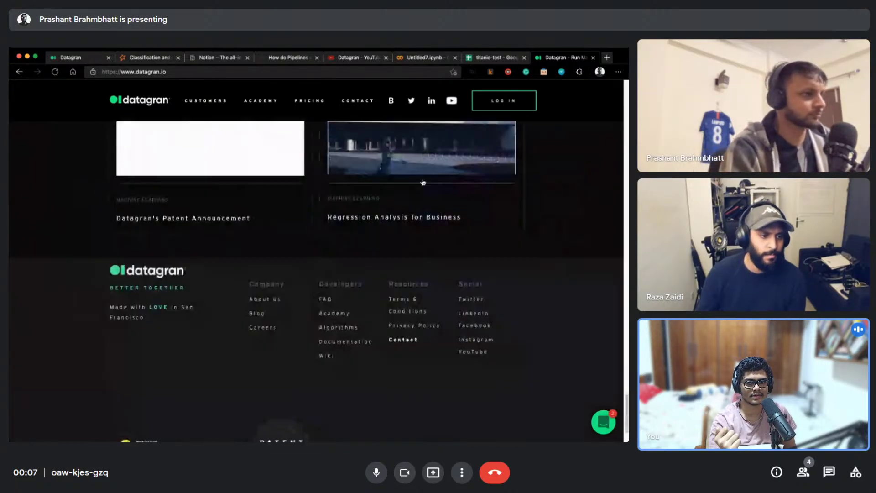
{"action": "scroll", "coordinate": [431, 202], "scroll_direction": "up", "scroll_amount": 5}
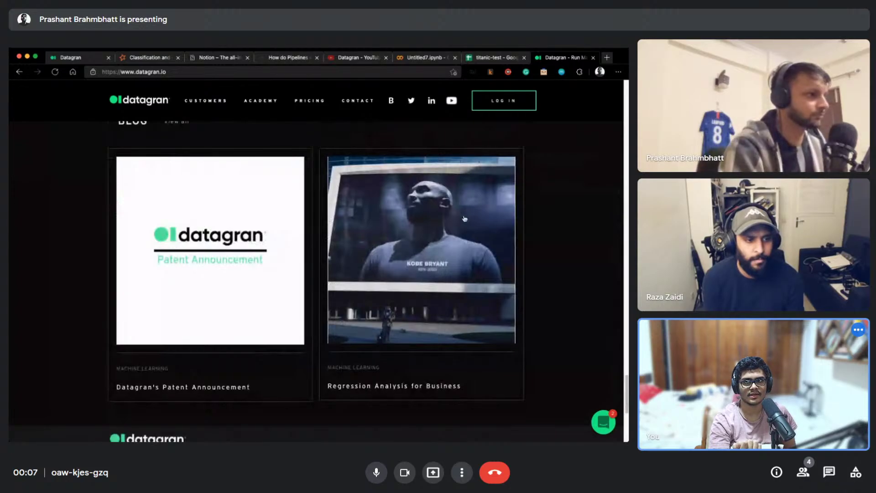
{"action": "scroll", "coordinate": [557, 220], "scroll_direction": "up", "scroll_amount": 10}
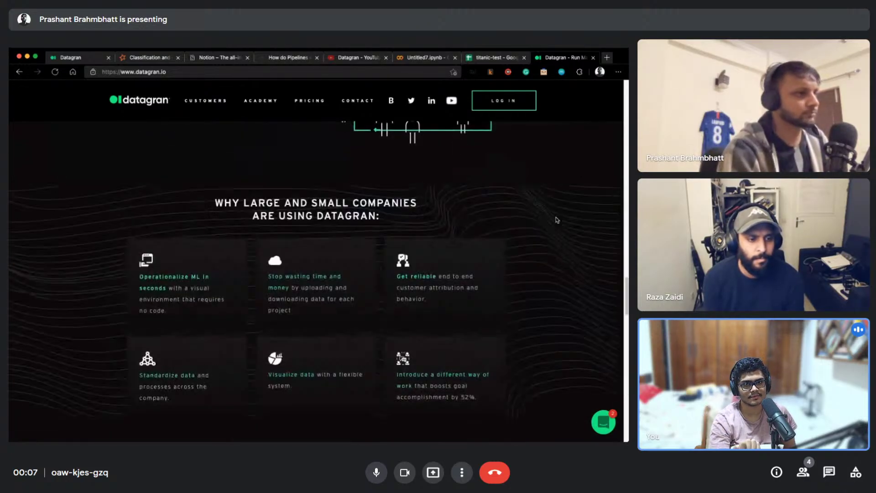
{"action": "scroll", "coordinate": [556, 220], "scroll_direction": "up", "scroll_amount": 6}
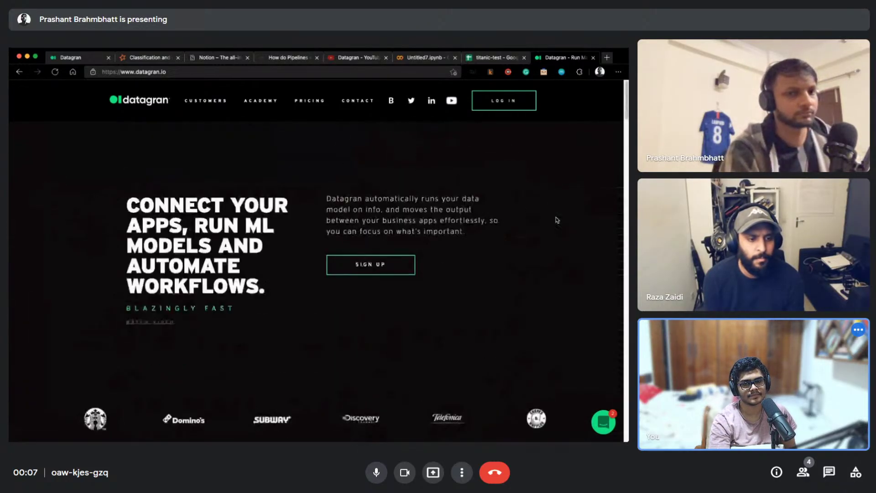